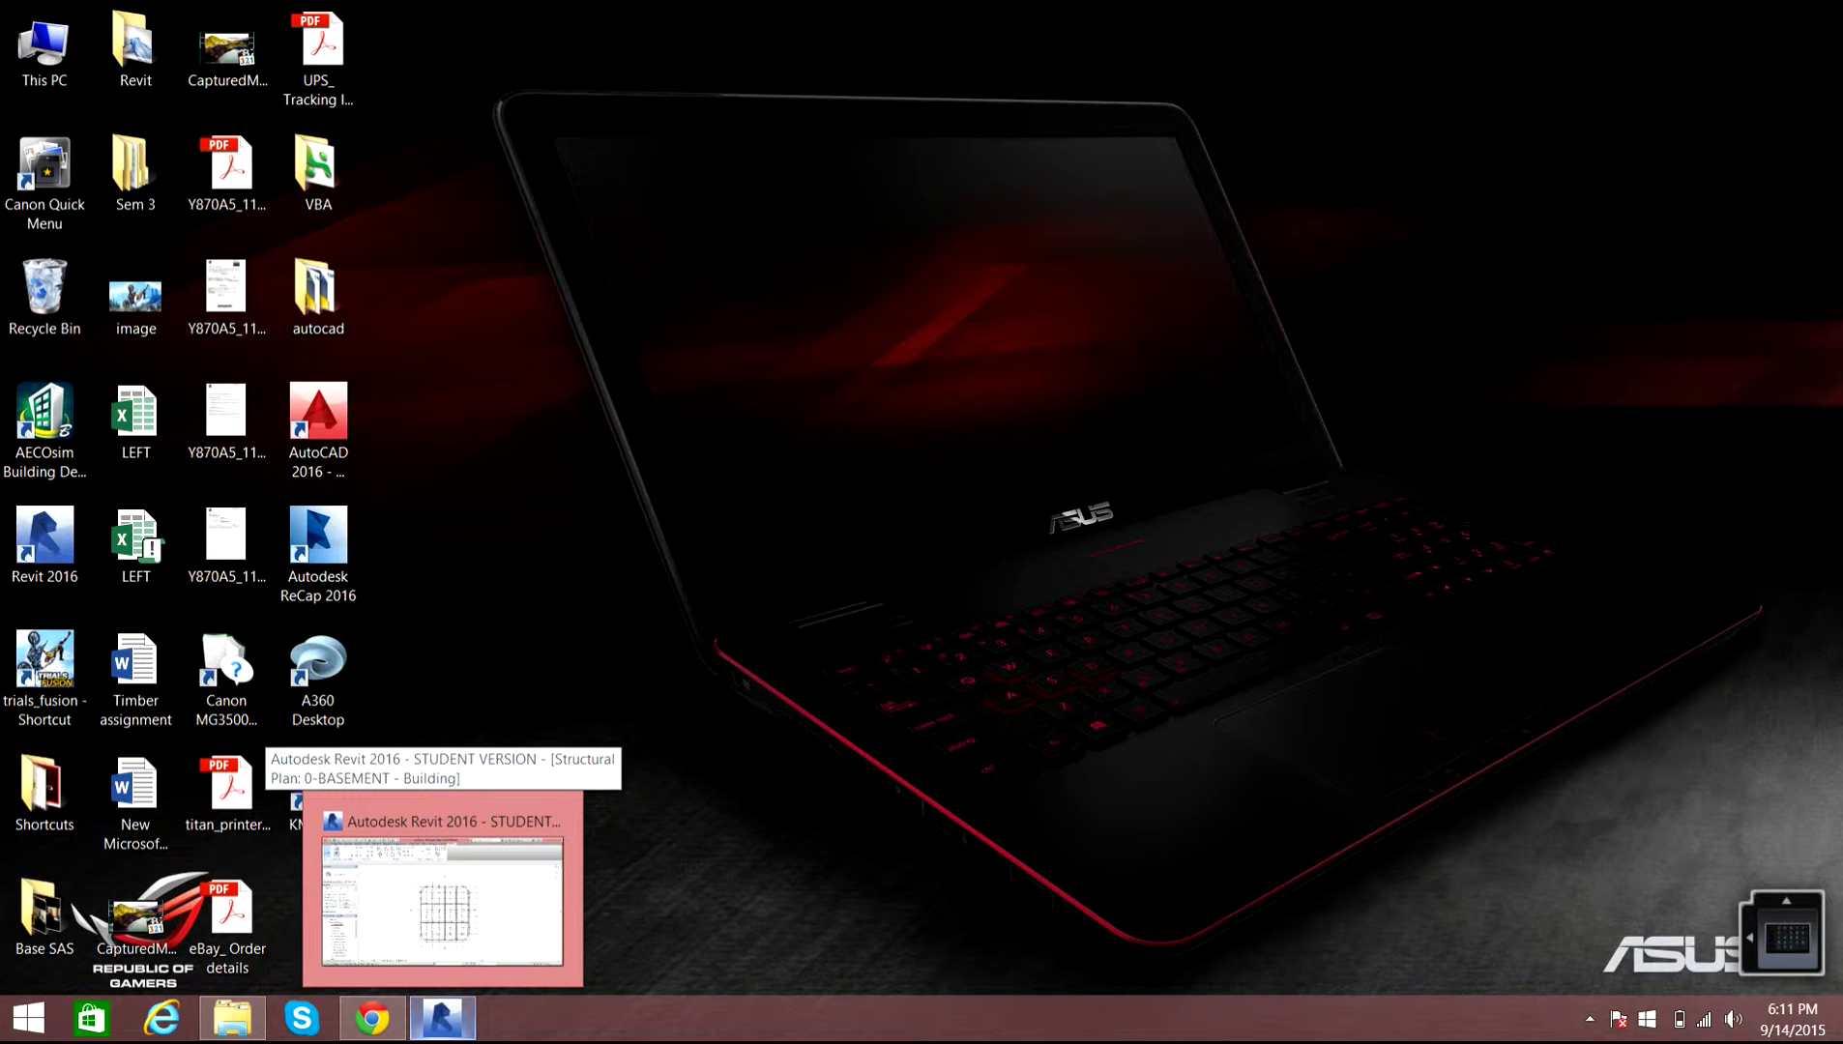
- Switch to the Revit building project and open the South elevation view
click(441, 1018)
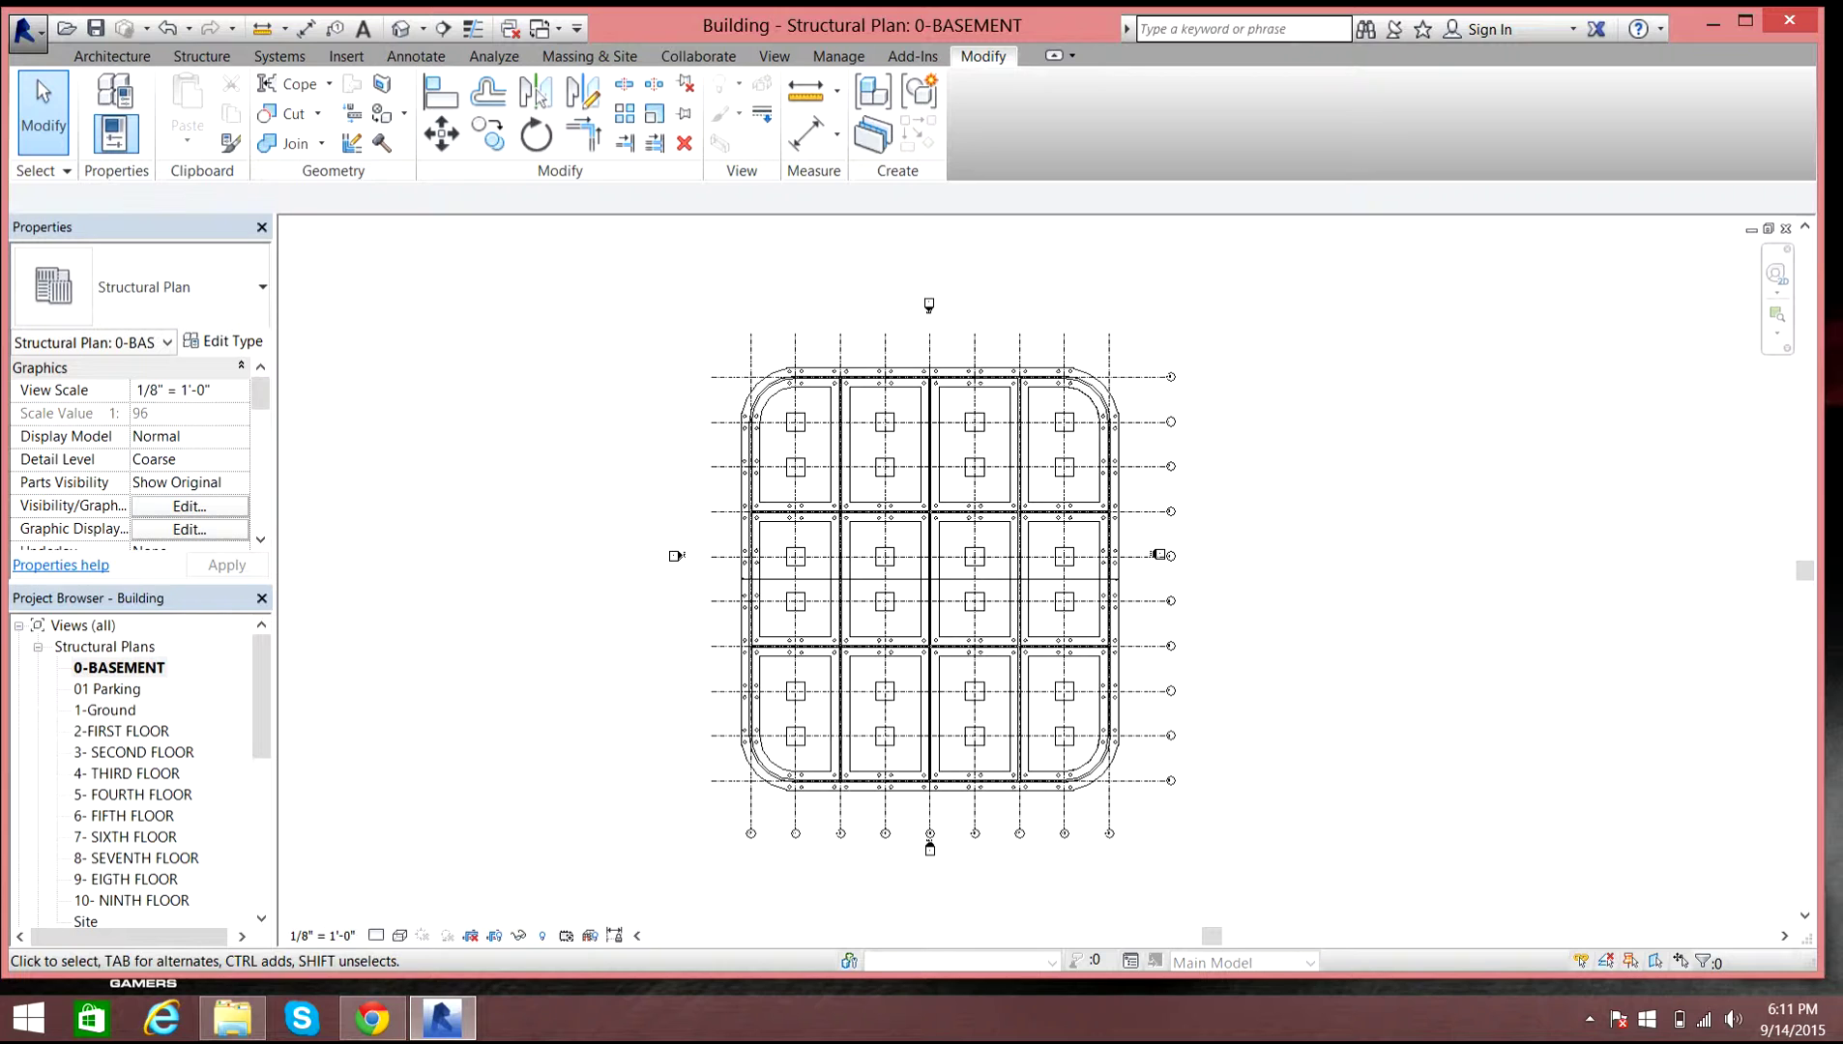
scroll(750, 841, up, 1)
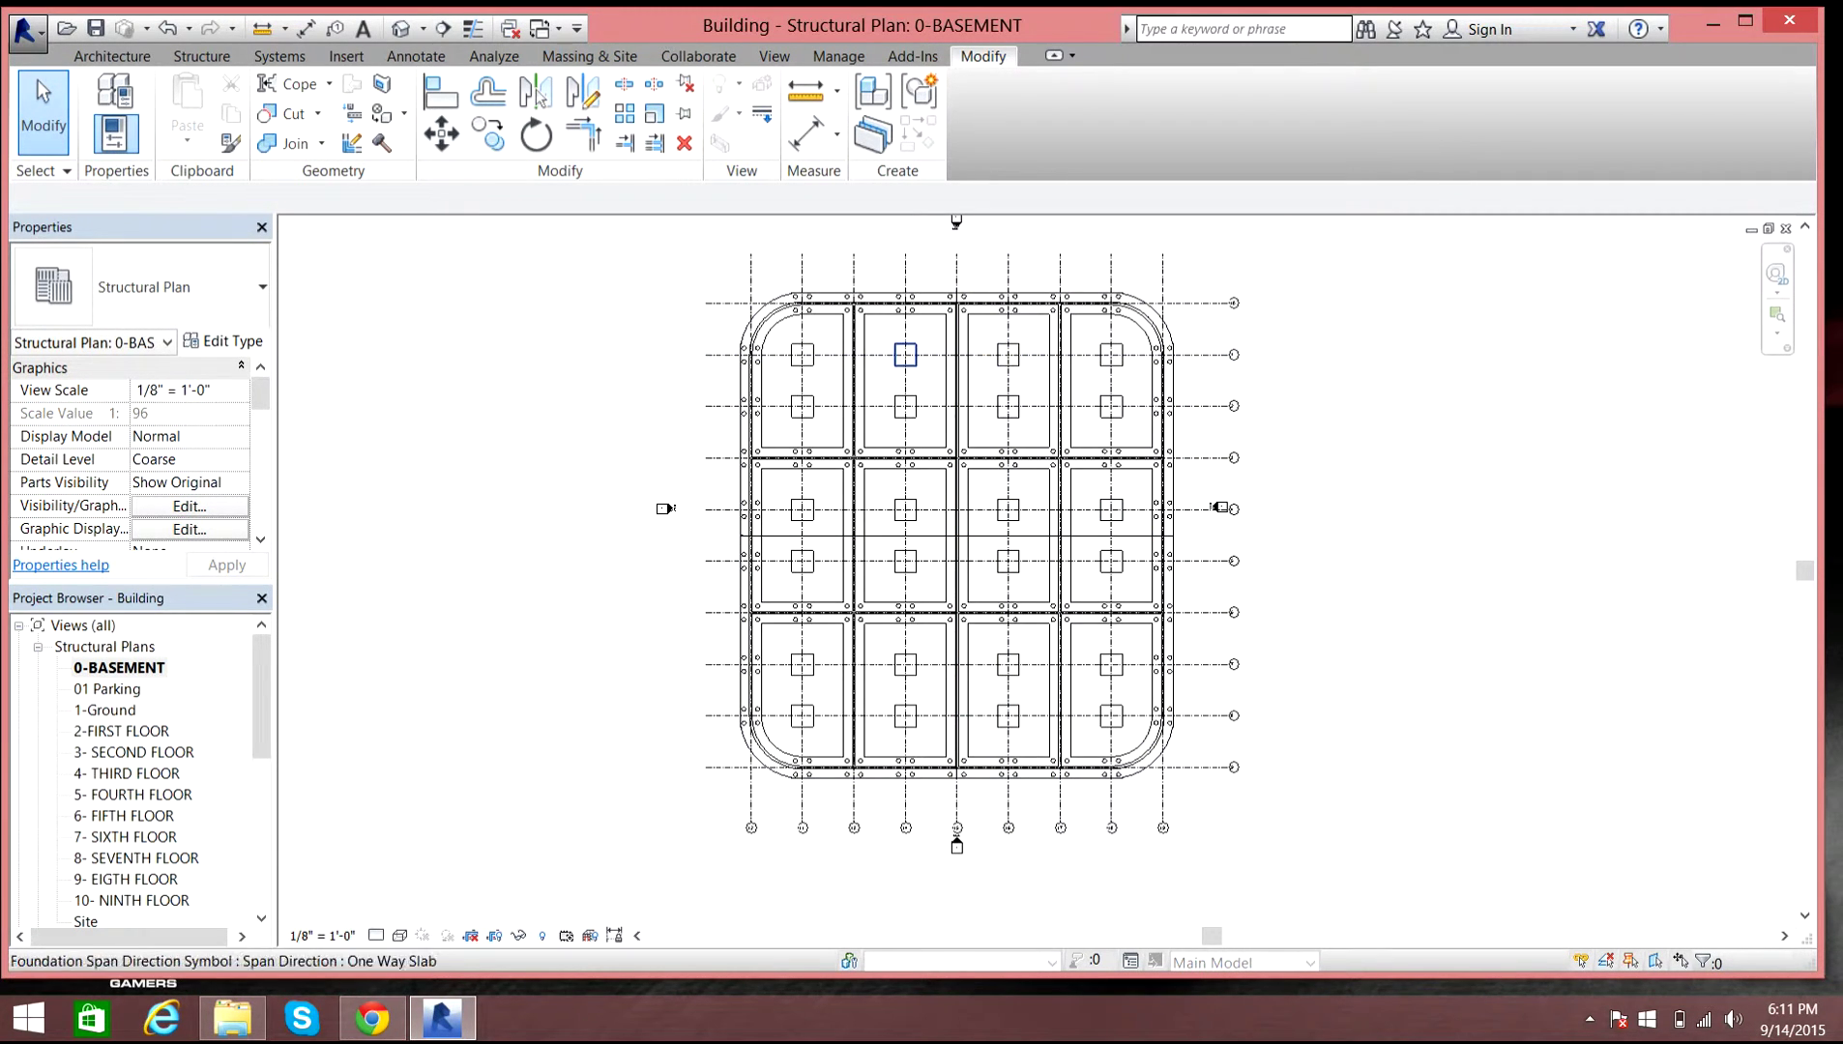
drag(260, 696, 260, 767)
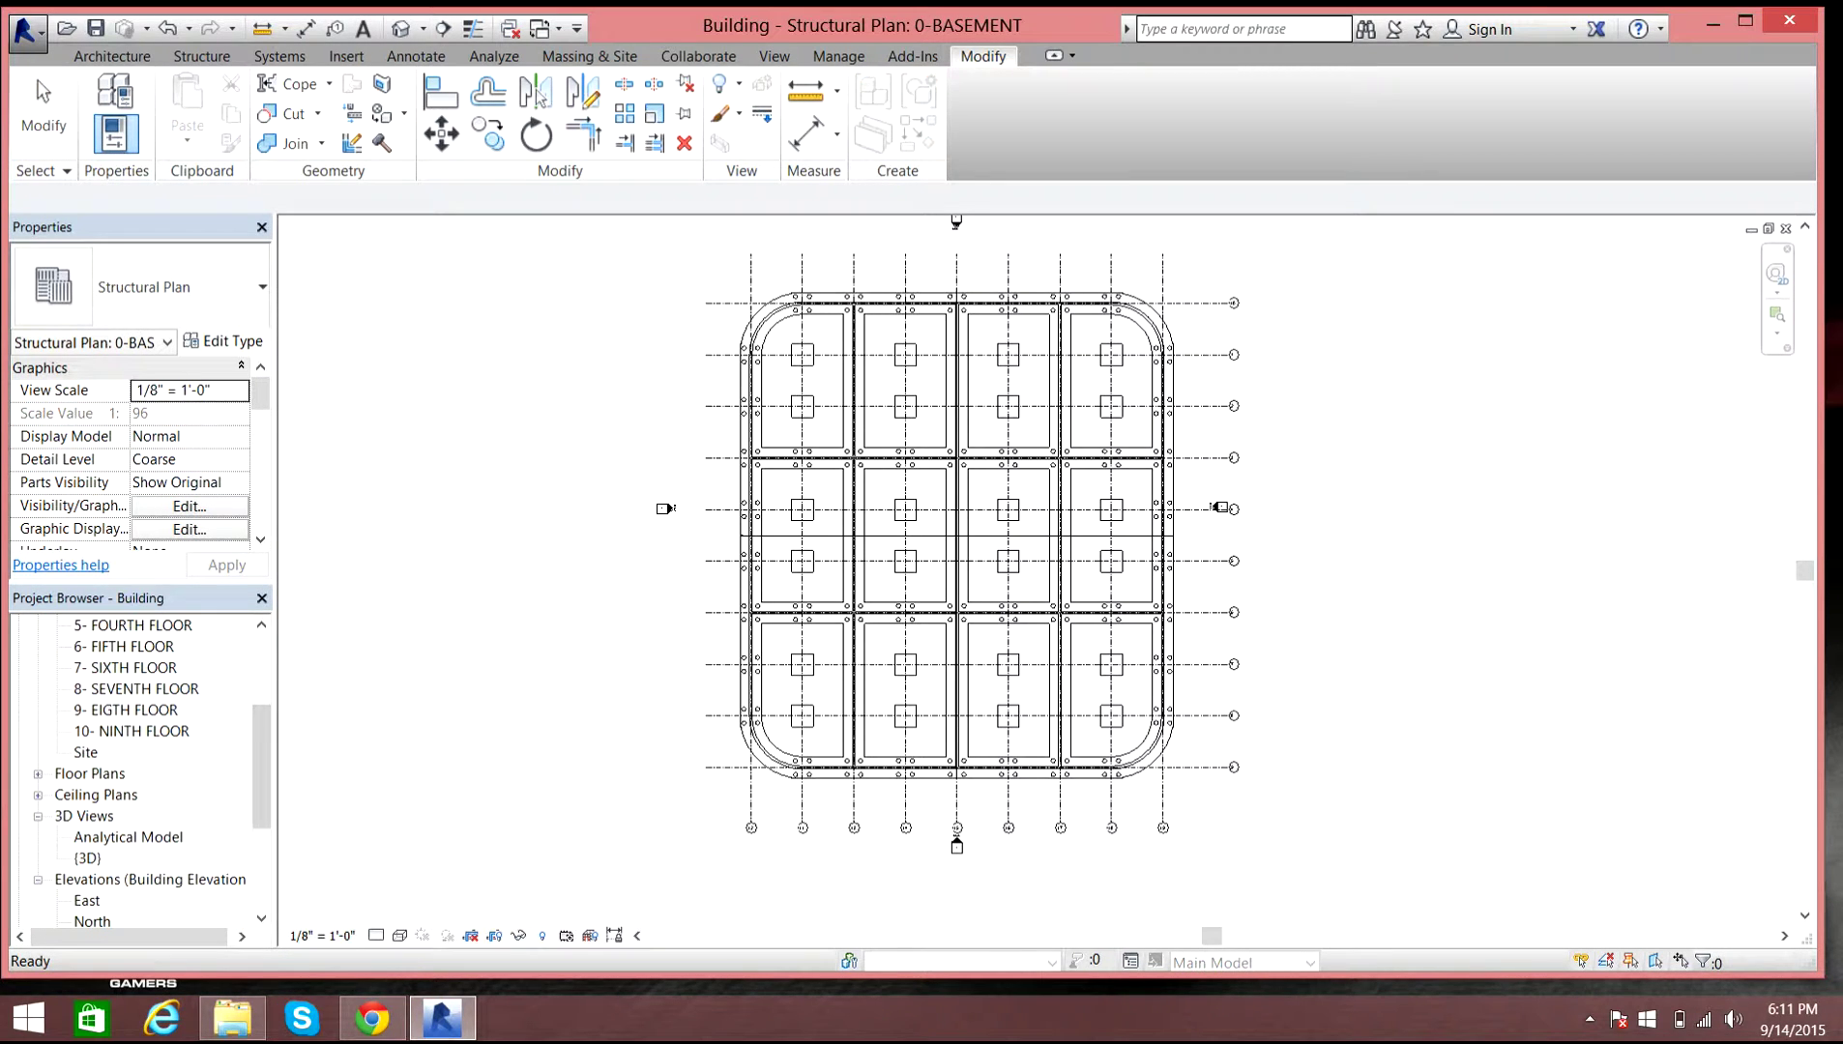
scroll(141, 773, down, 3)
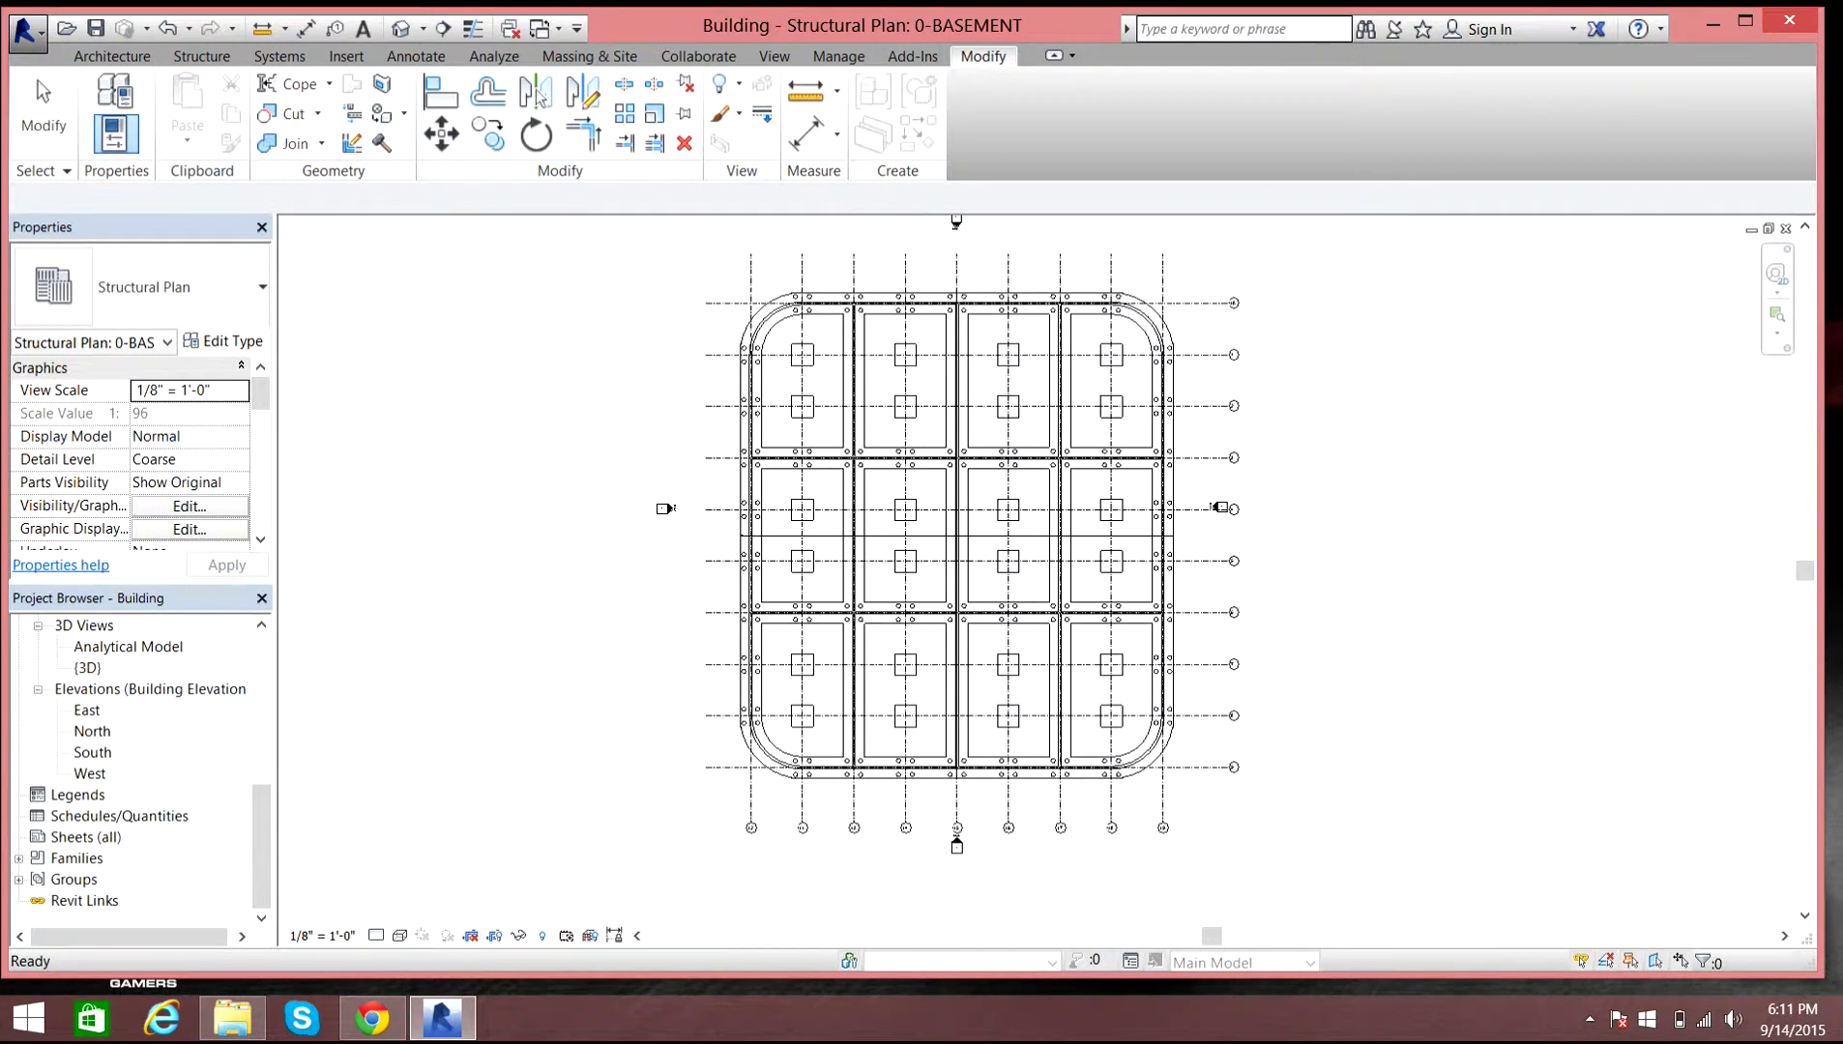
double_click(93, 752)
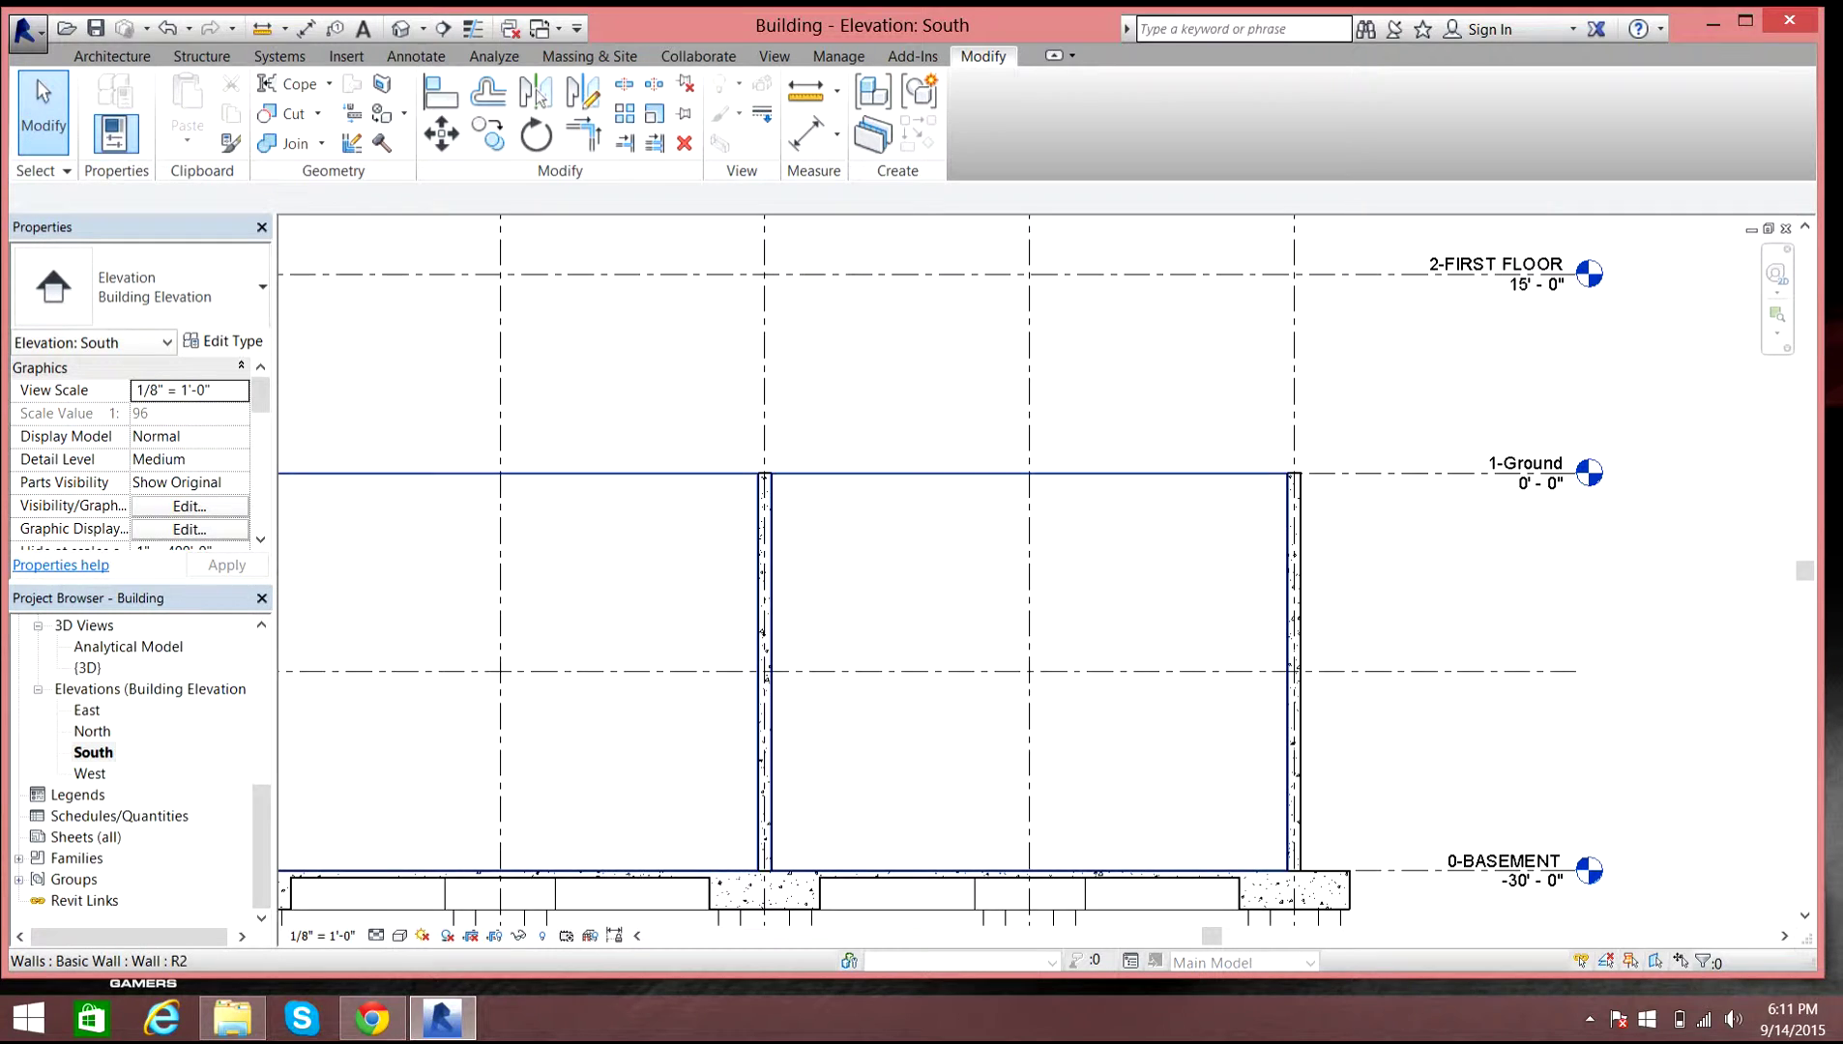
- Examine the levels, grids, basement walls, foundation slab and piles across the South elevation
scroll(557, 571, down, 4)
middle_drag(635, 609, 1138, 562)
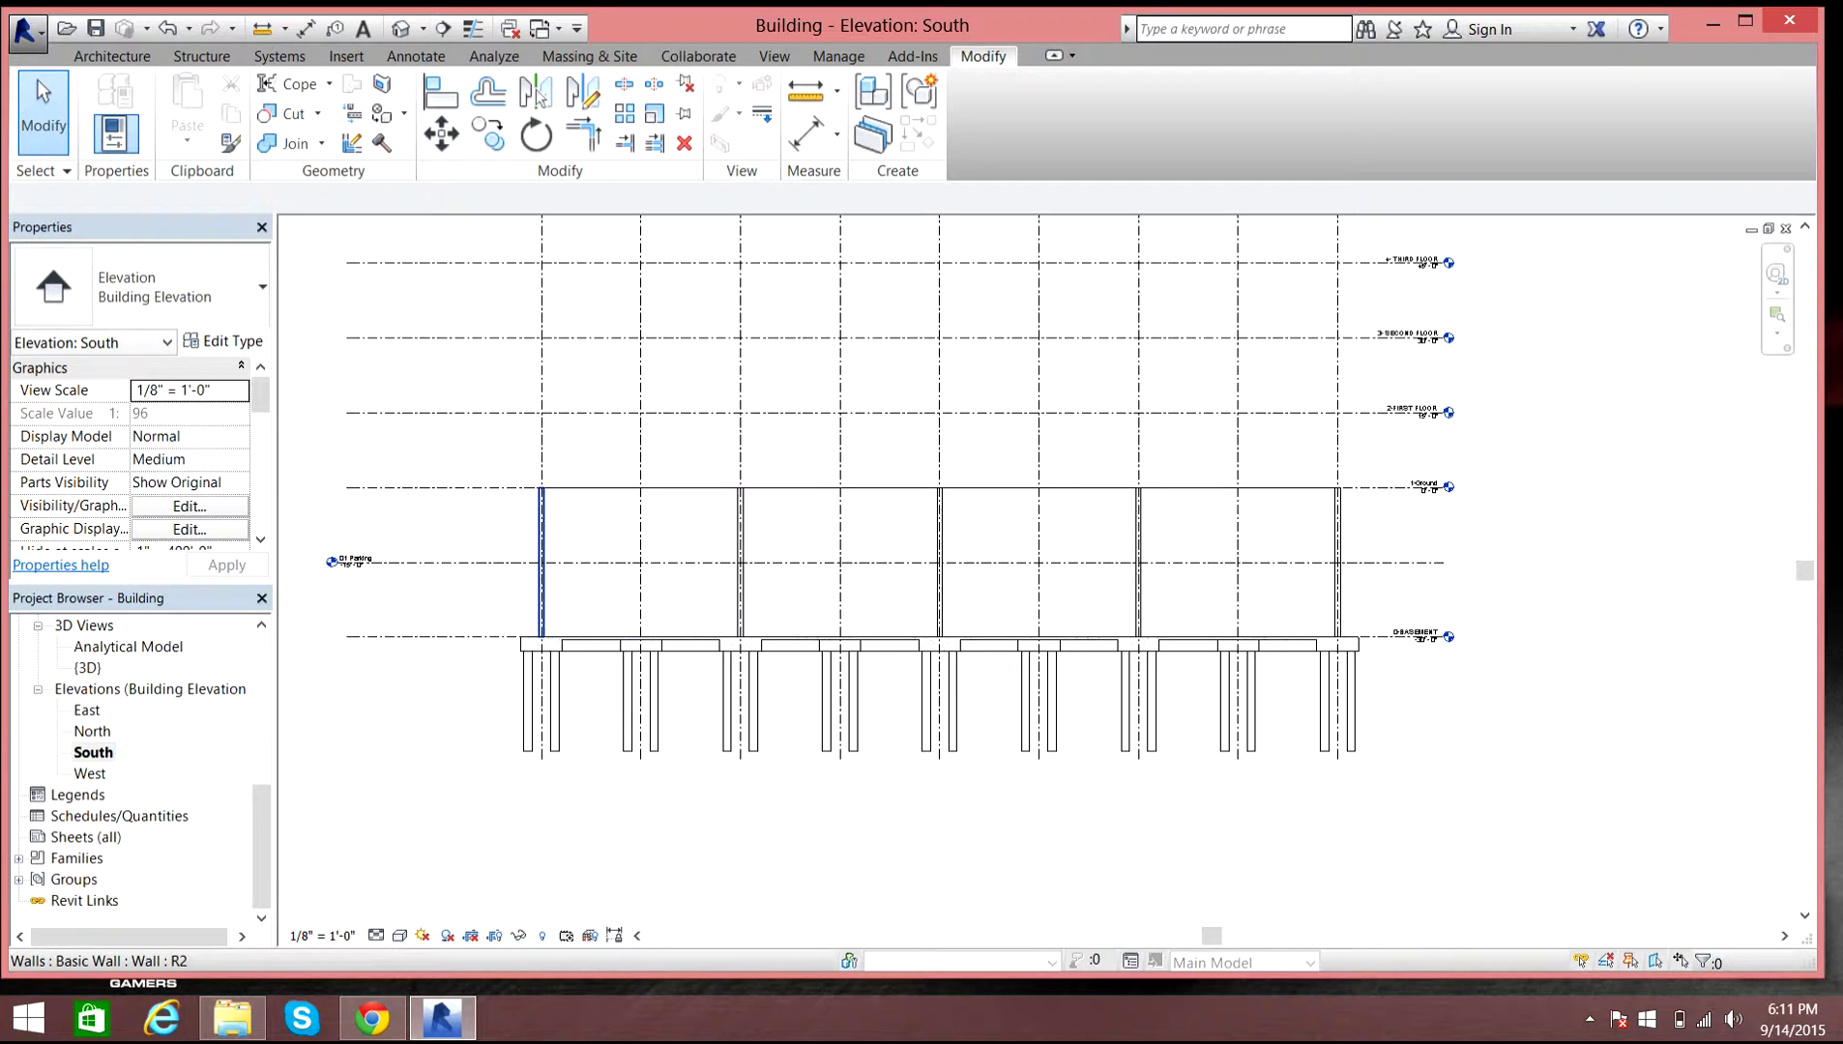
key(Tab)
key(Tab)
key(Tab)
key(Tab)
key(Tab)
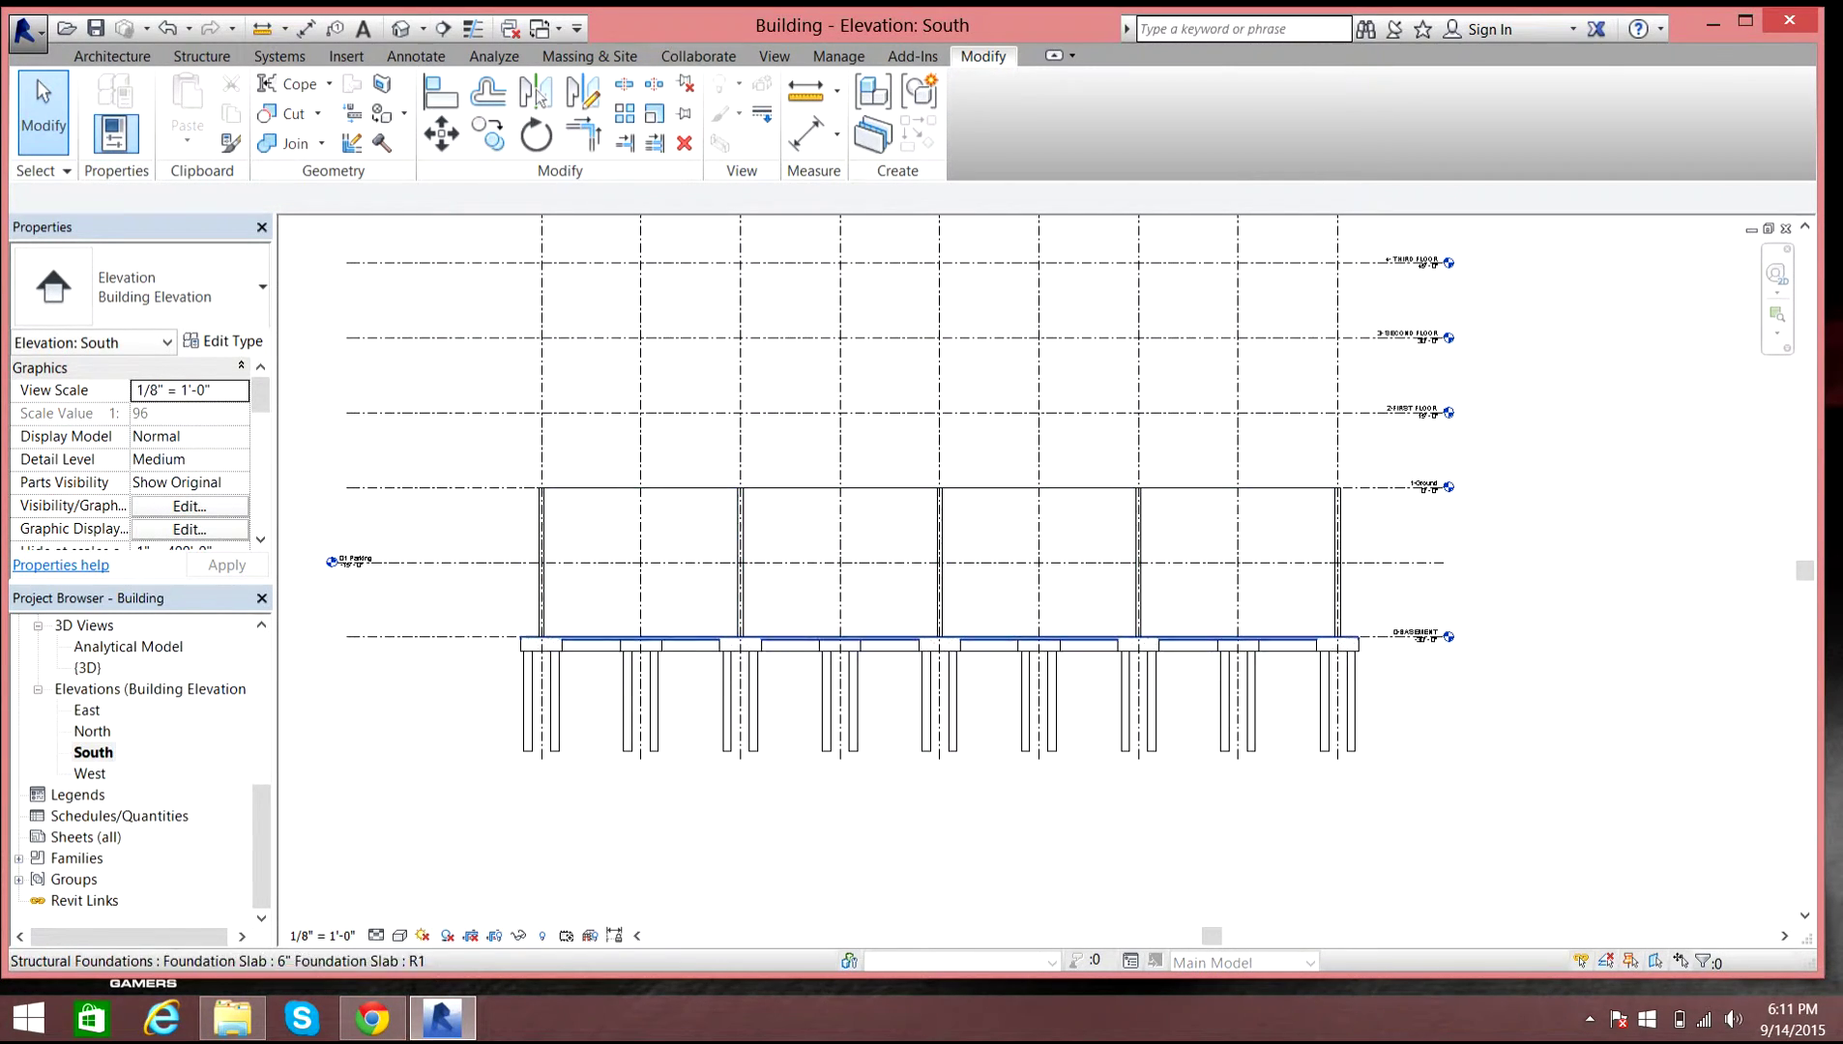
key(Tab)
key(Tab)
key(Tab)
scroll(1143, 553, down, 1)
scroll(1161, 577, down, 3)
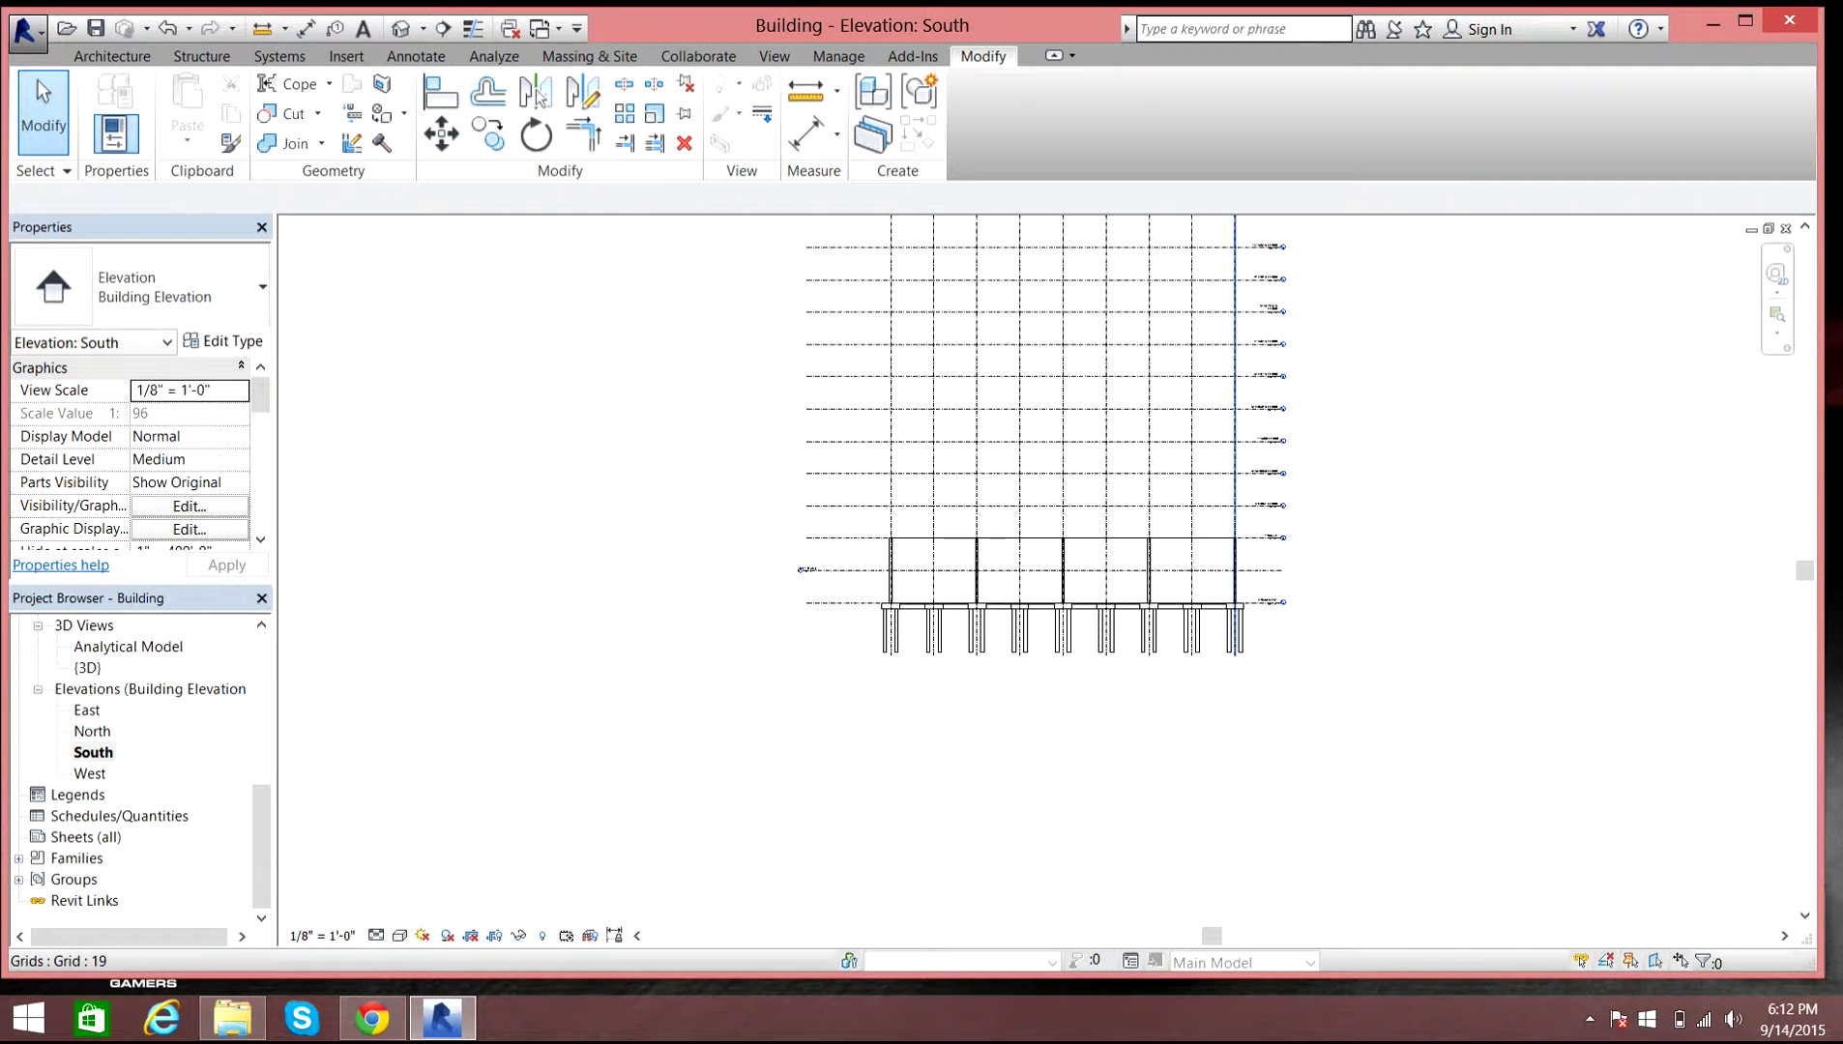
scroll(1286, 329, down, 1)
middle_drag(1056, 466, 1038, 566)
scroll(1037, 610, up, 3)
scroll(799, 709, up, 4)
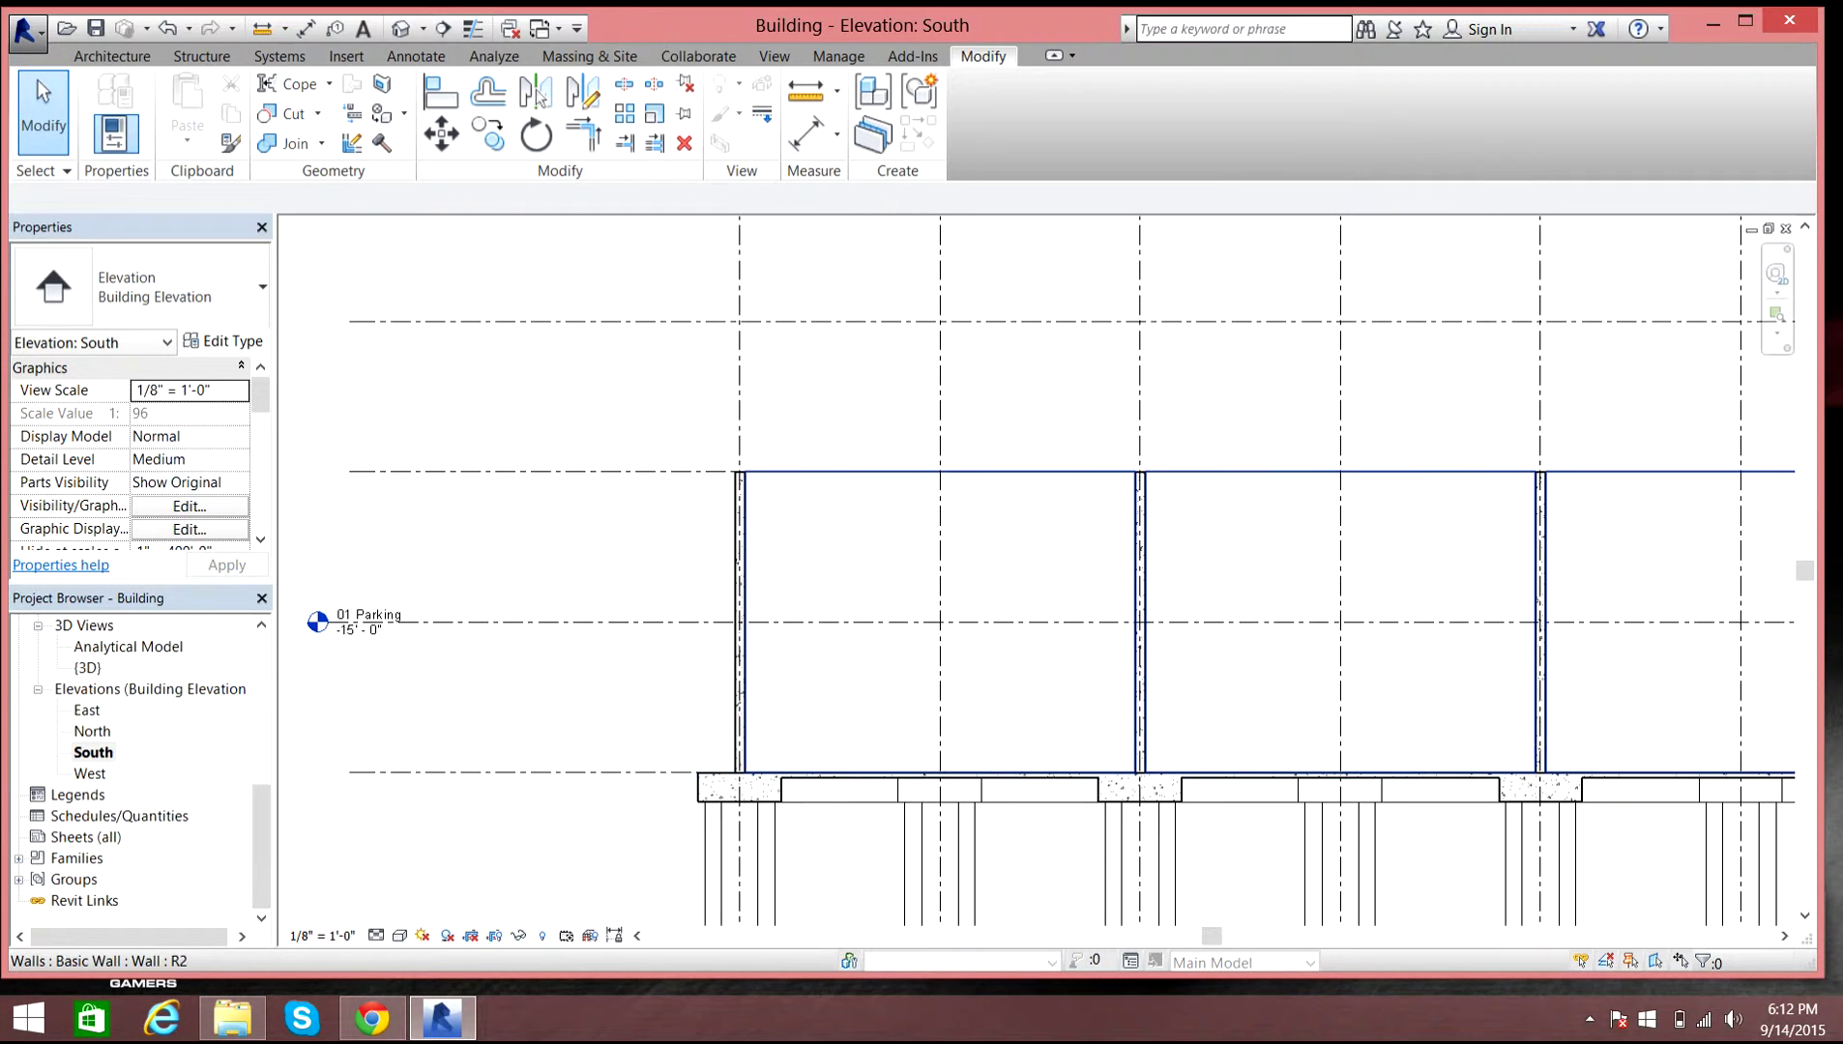
scroll(527, 583, down, 5)
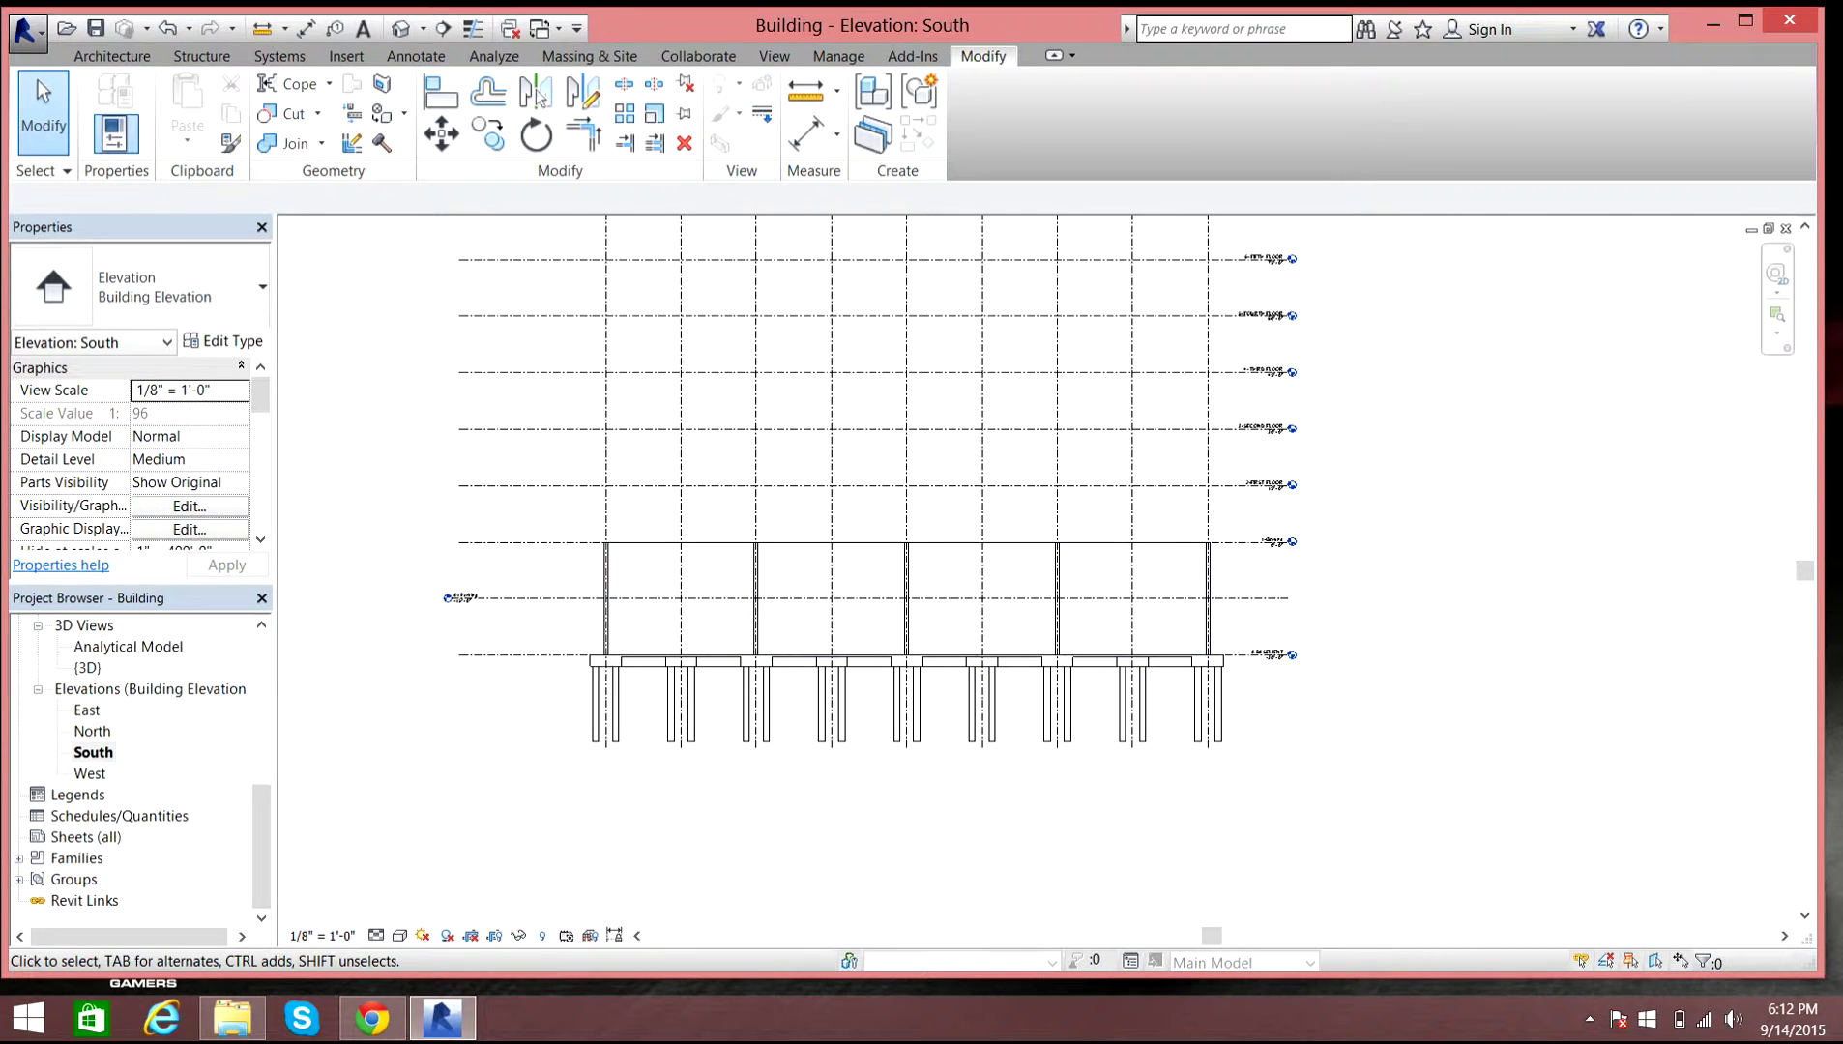
scroll(135, 763, up, 5)
- Open the 0-BASEMENT structural plan and inspect the pile caps, walls and square footings
double_click(119, 667)
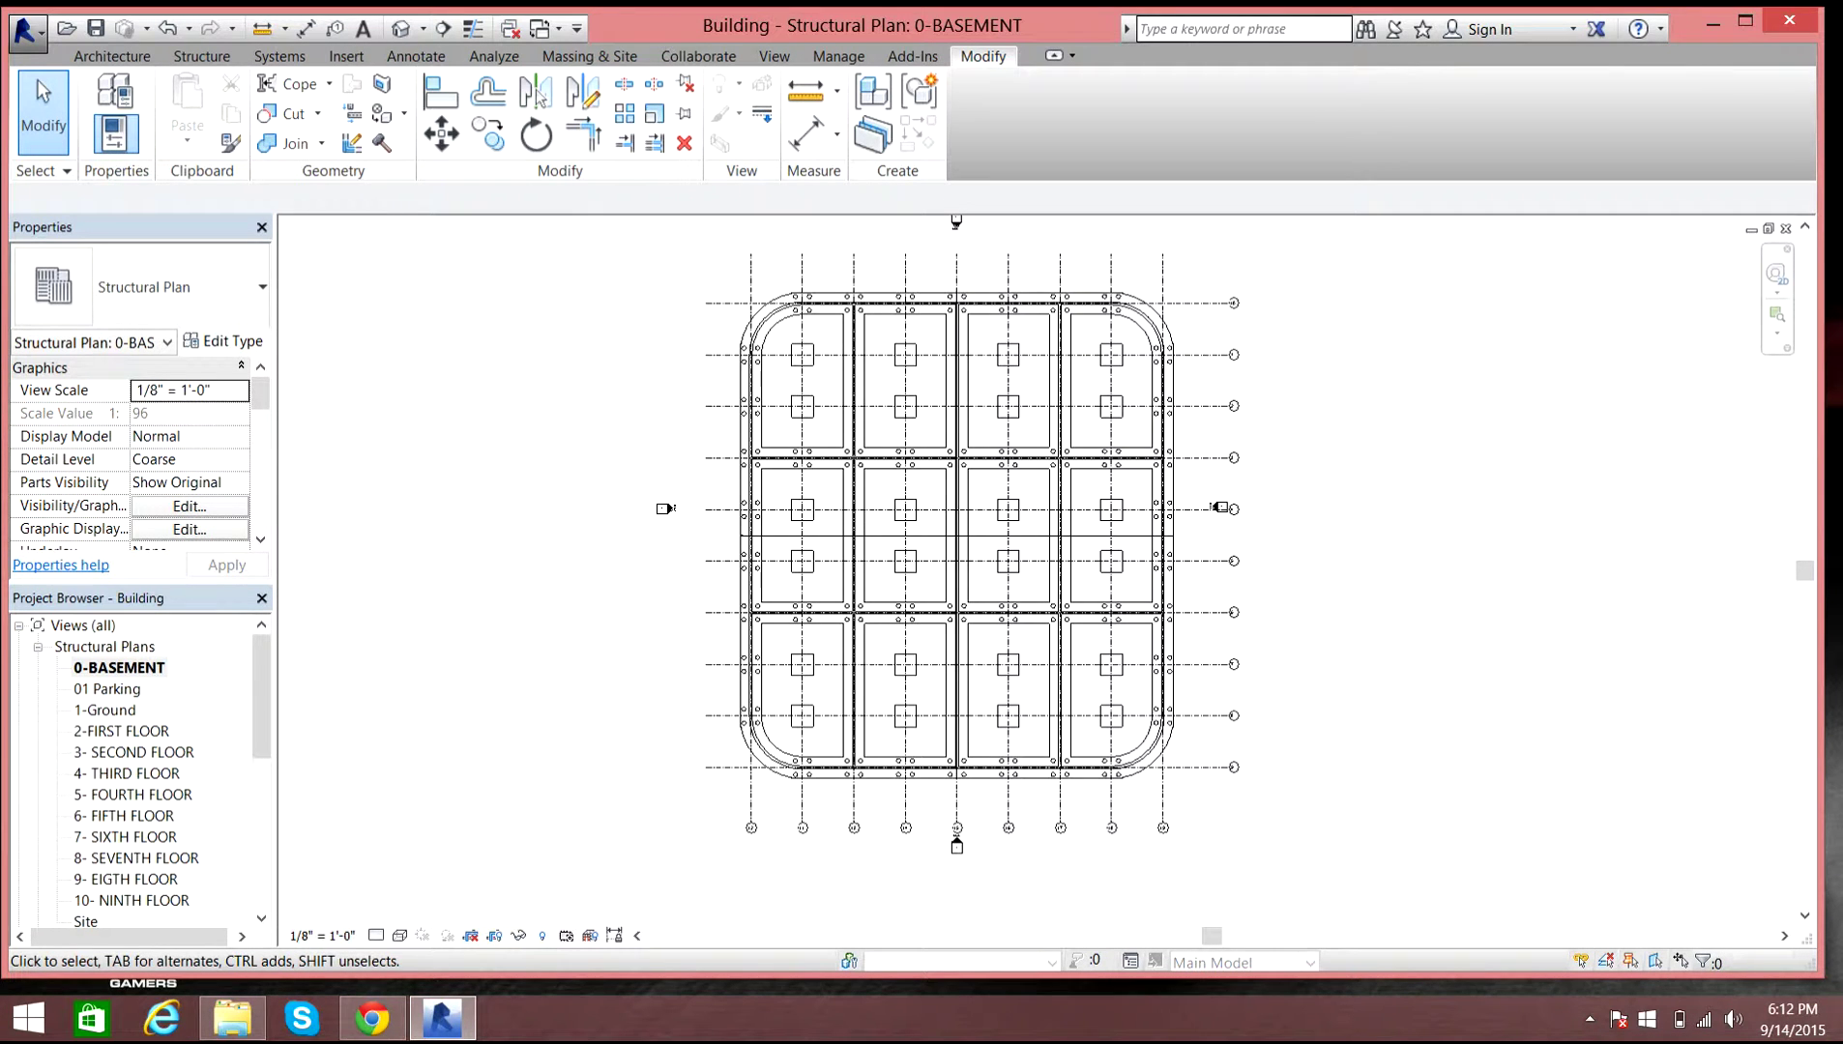
scroll(806, 295, up, 10)
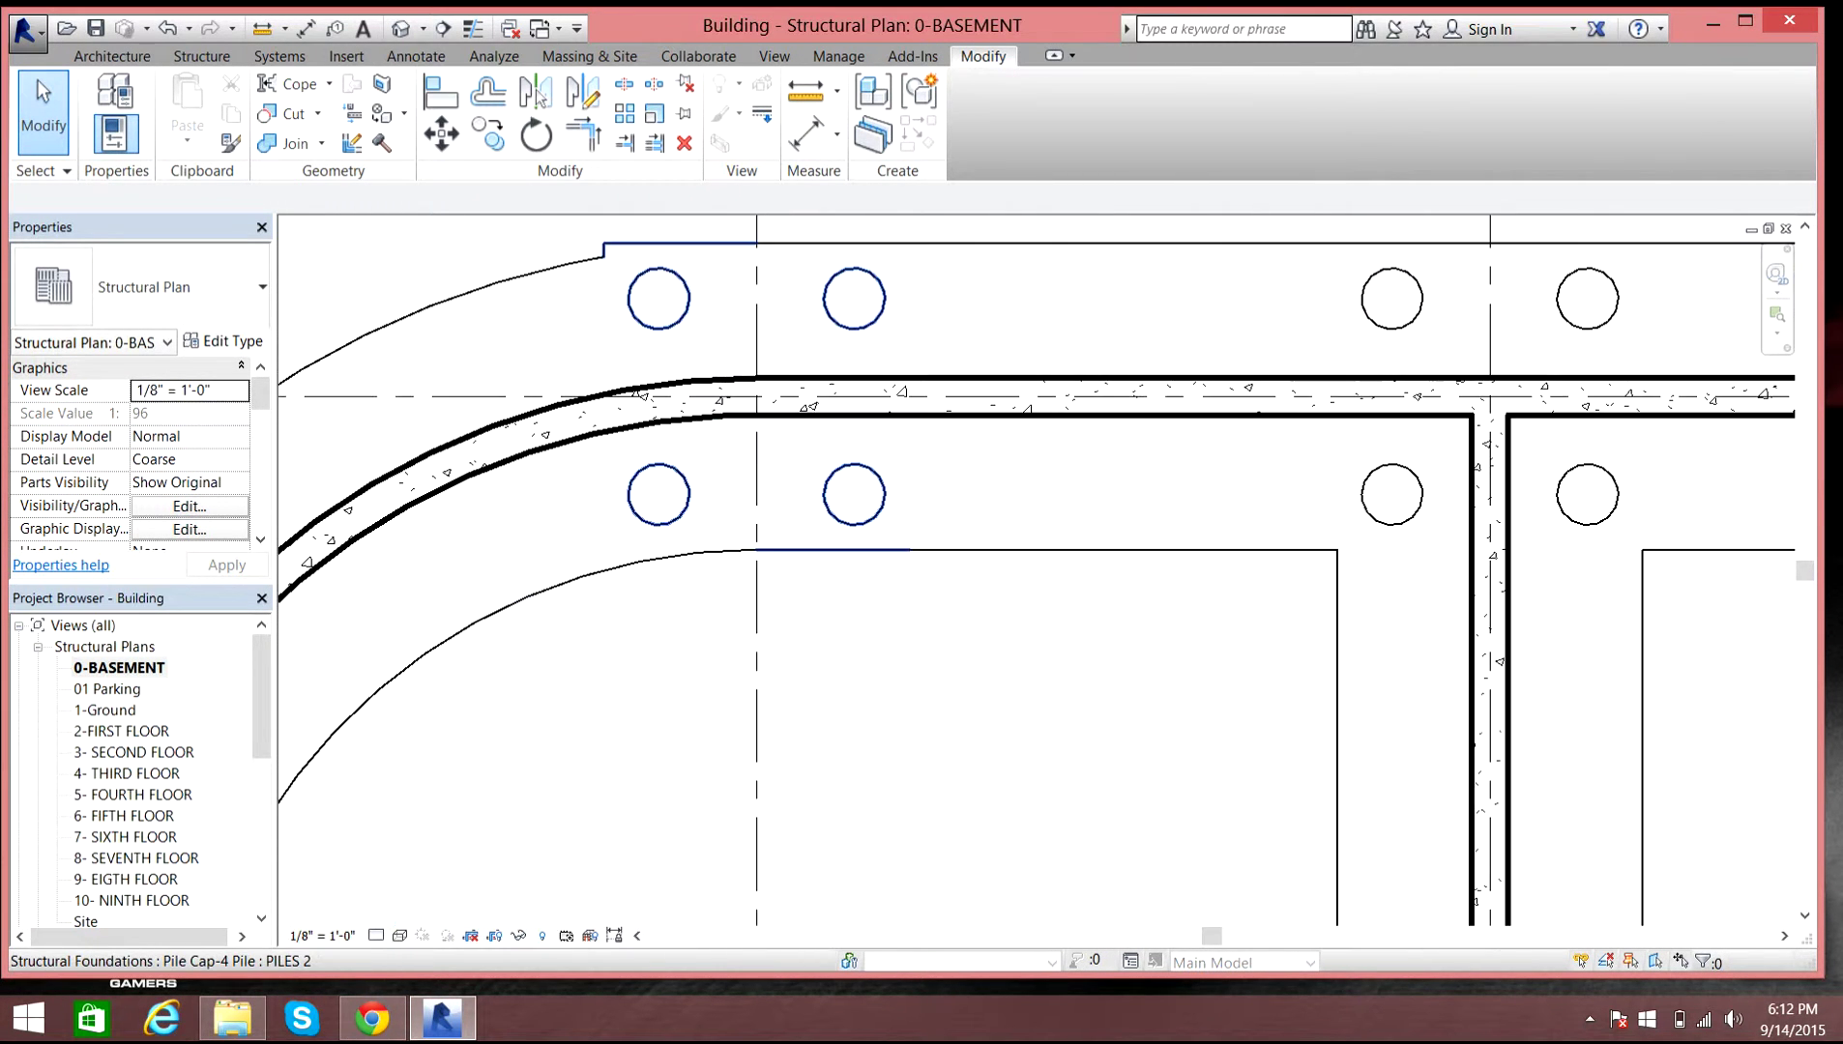
scroll(787, 315, down, 5)
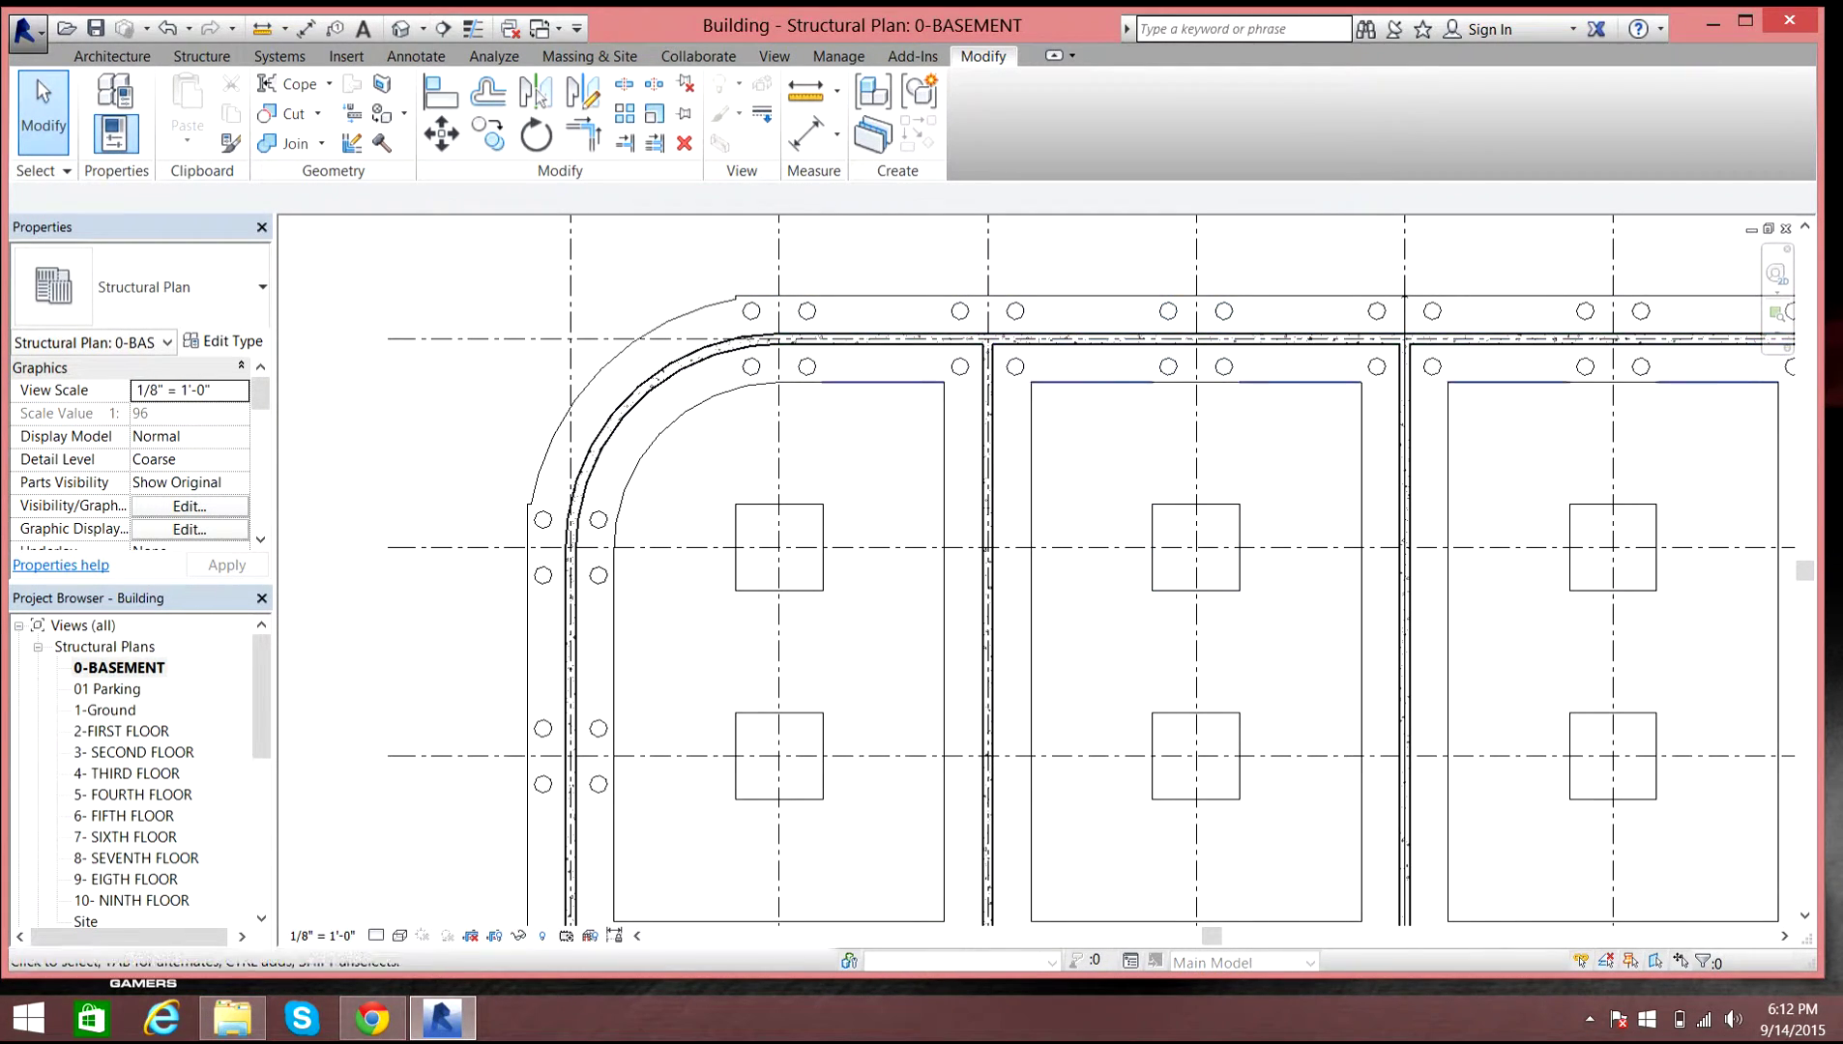
scroll(827, 387, down, 2)
right_click(890, 441)
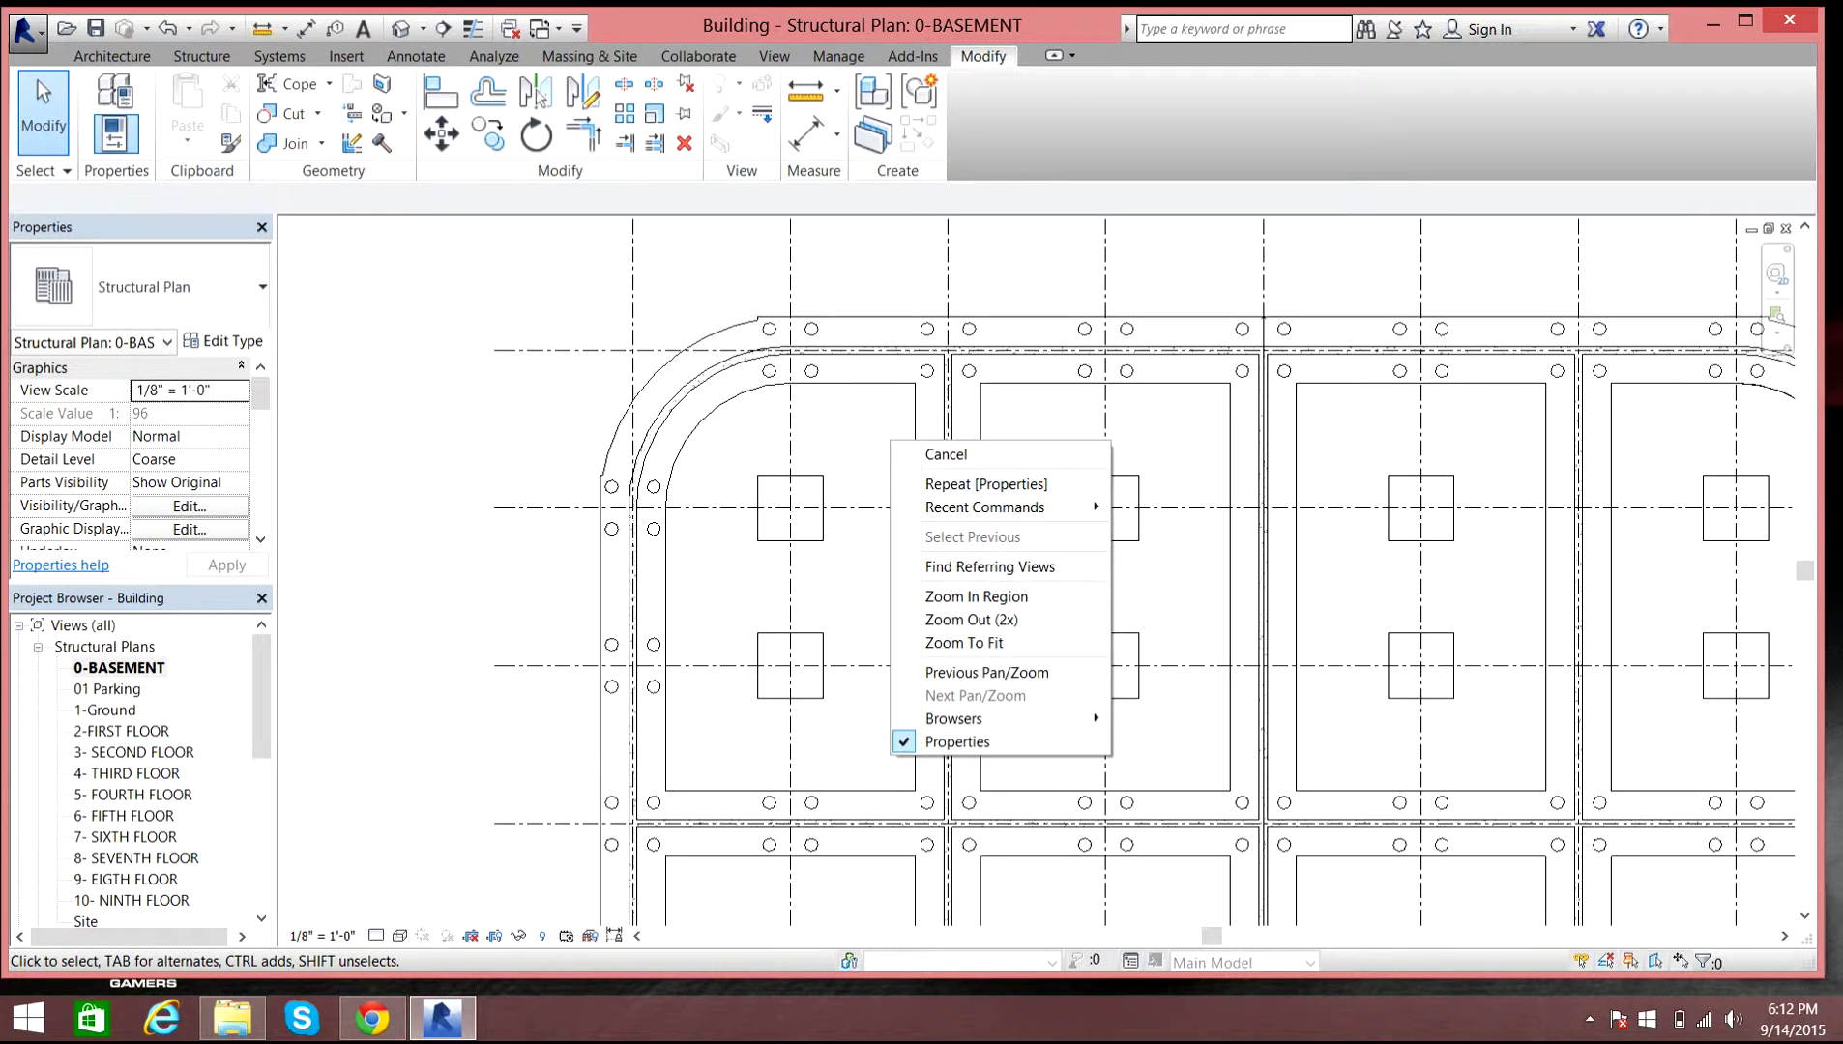
click(944, 454)
scroll(790, 395, down, 3)
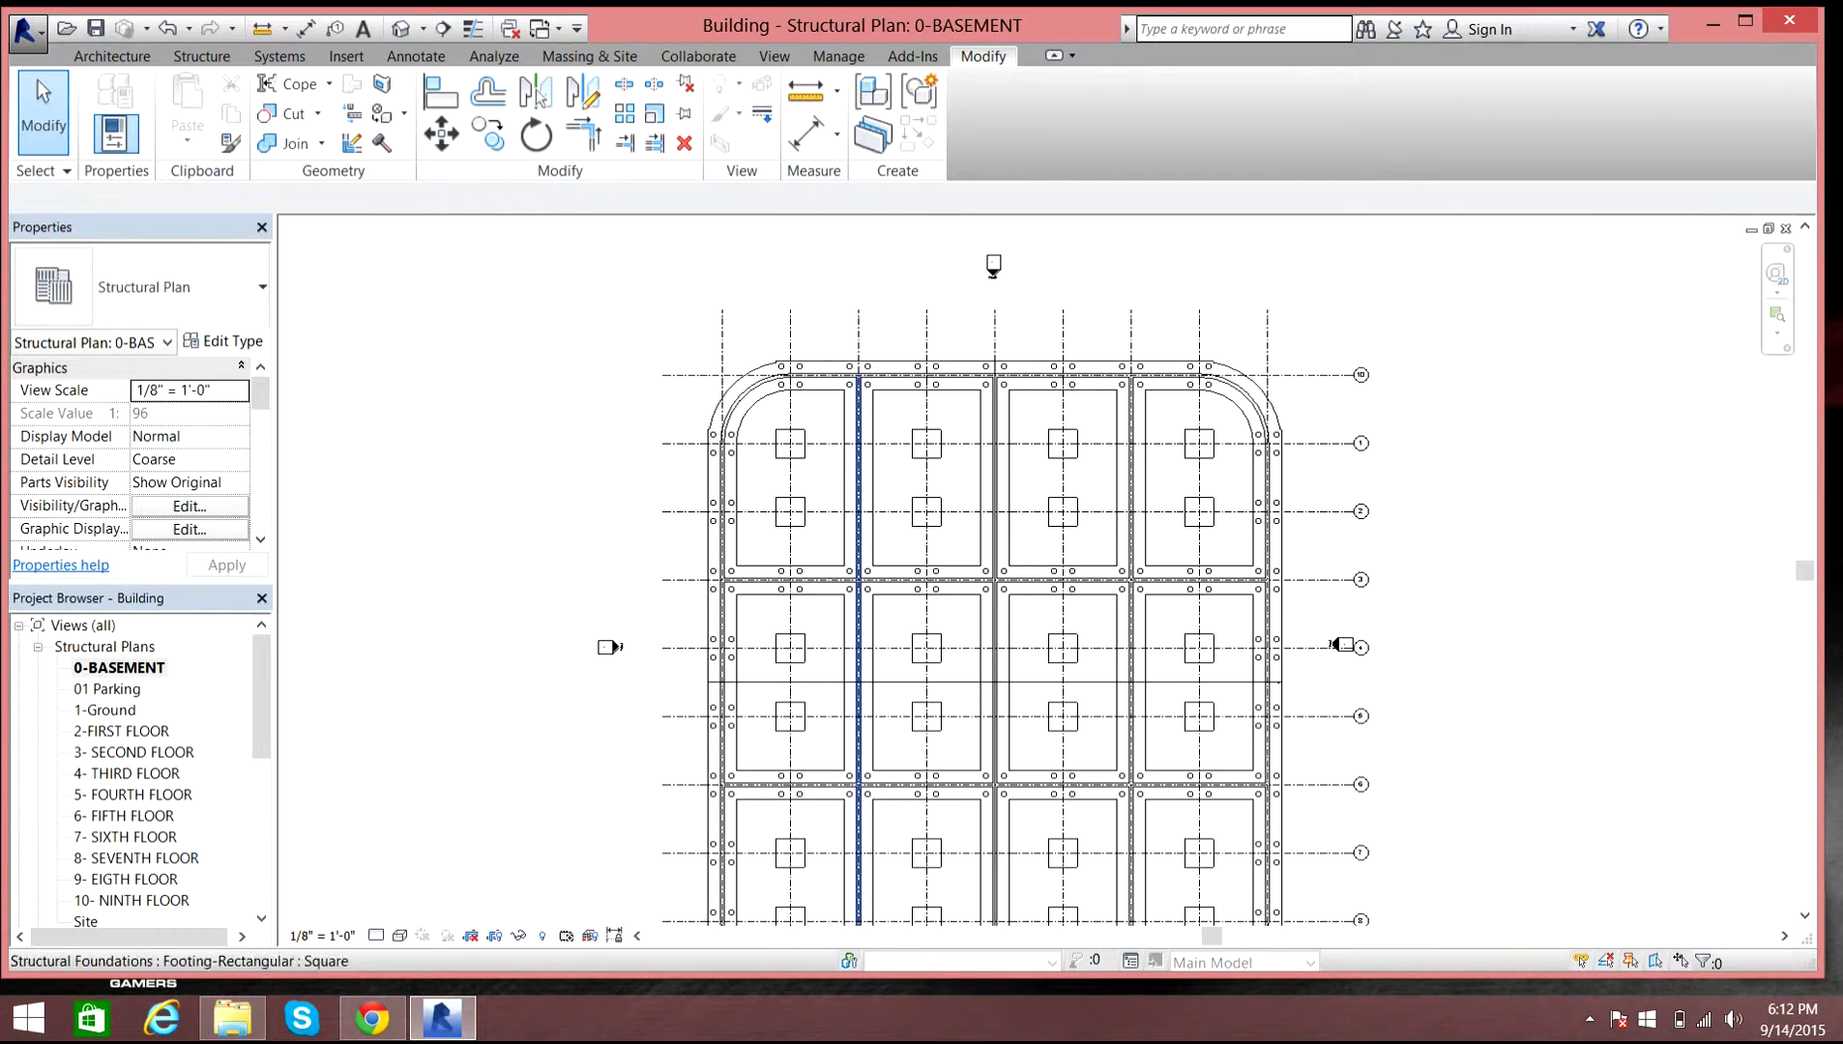
scroll(850, 465, down, 2)
middle_drag(936, 649, 936, 615)
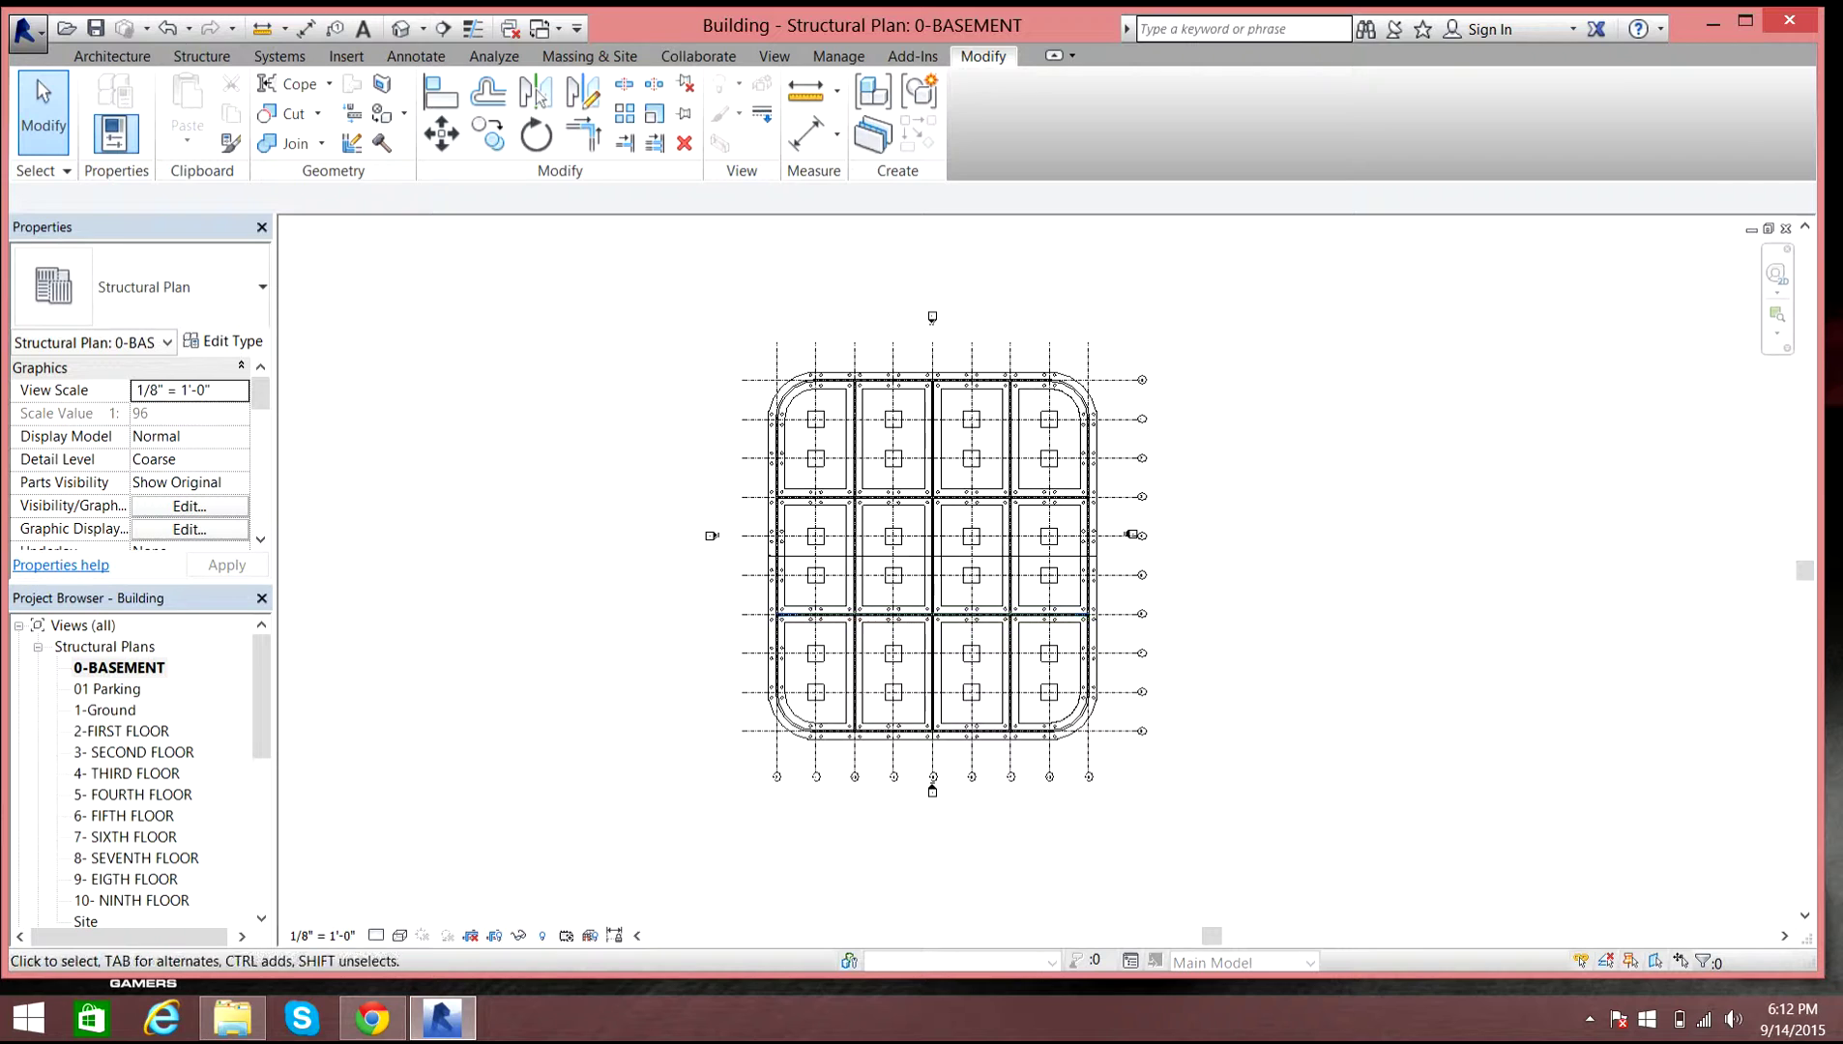
- Start the structural Column command with the Concrete-Rectangular-Column 24 x 30 type and review its type properties
click(201, 56)
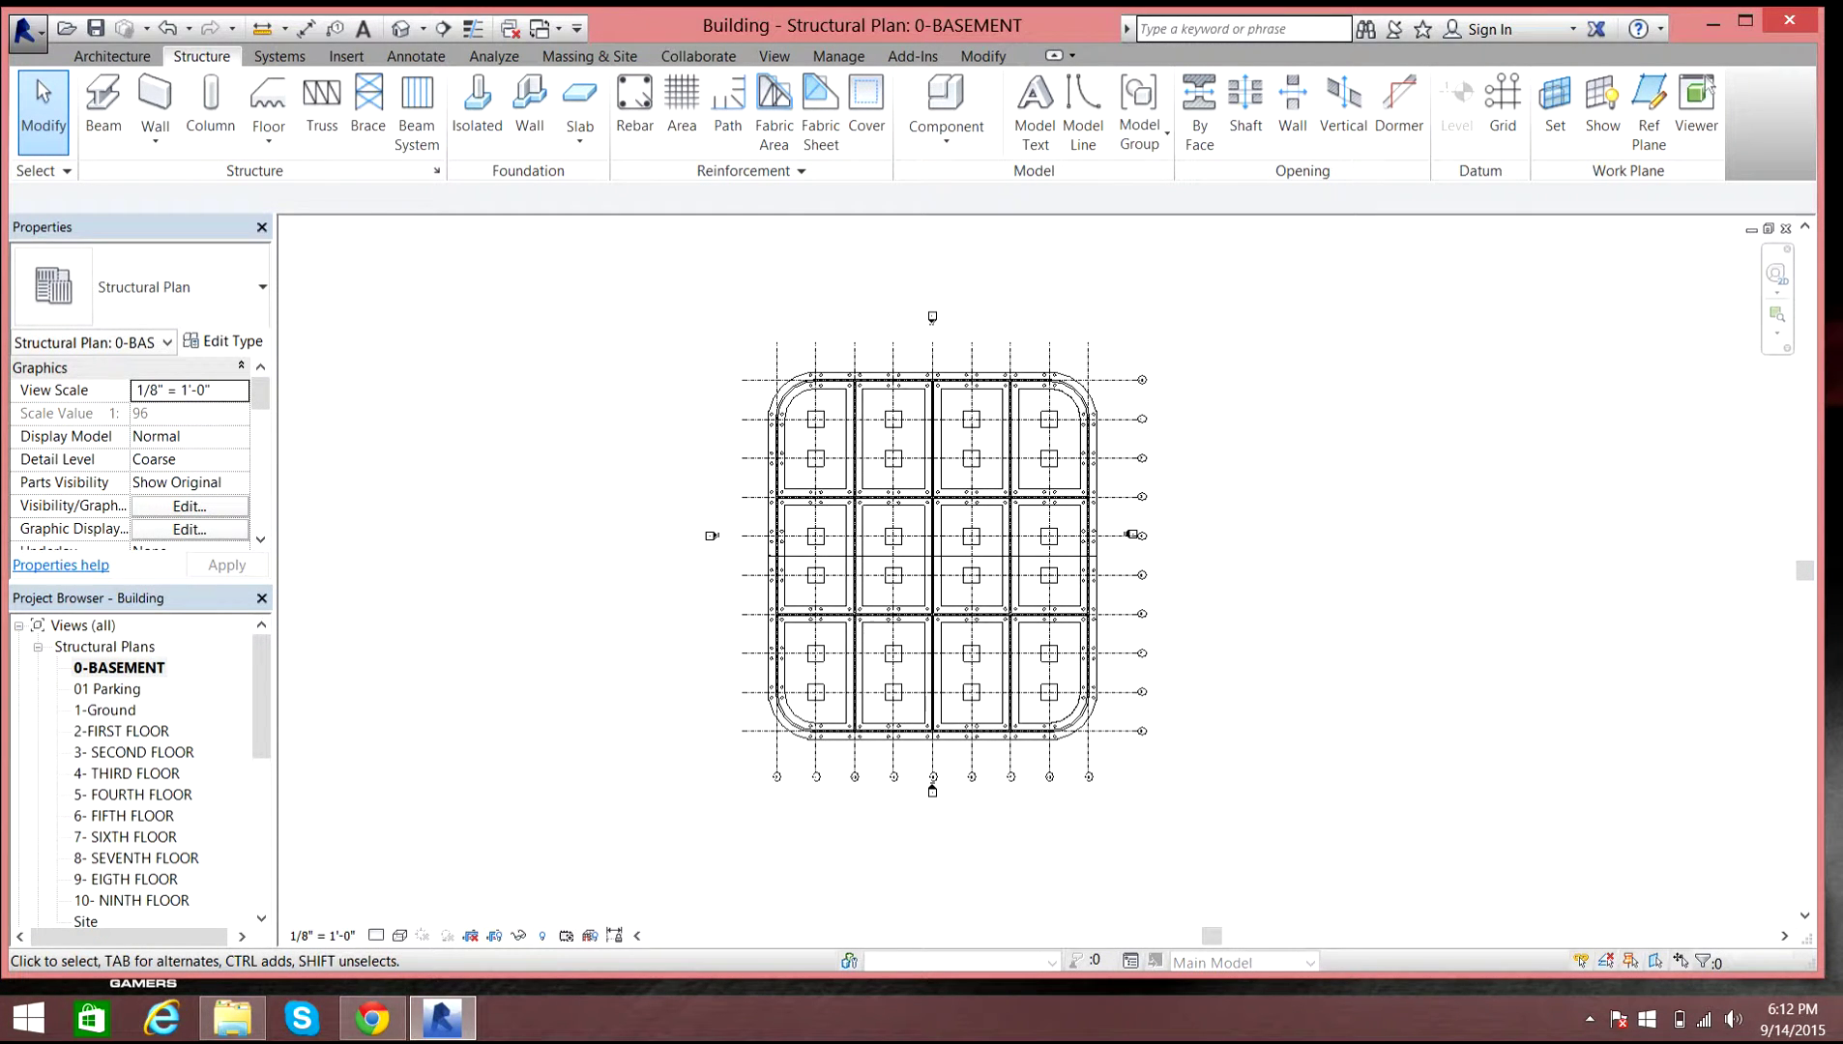
click(210, 102)
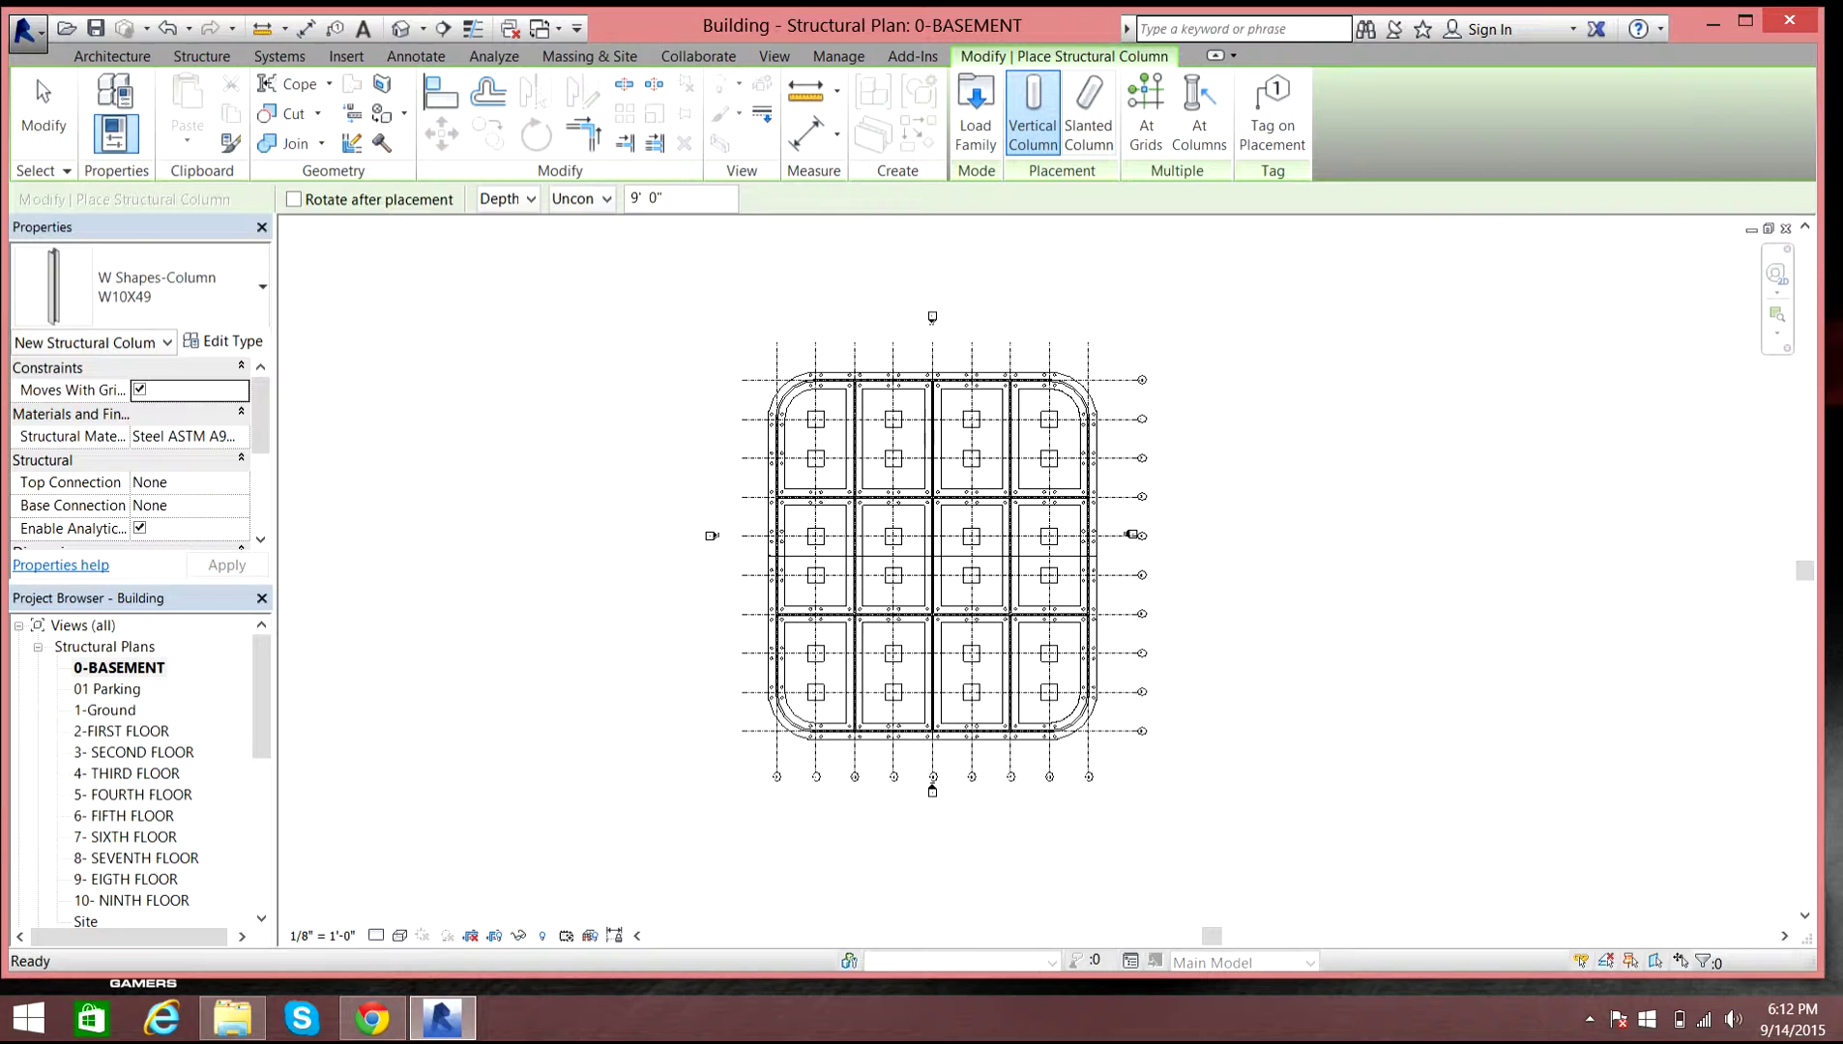
click(145, 286)
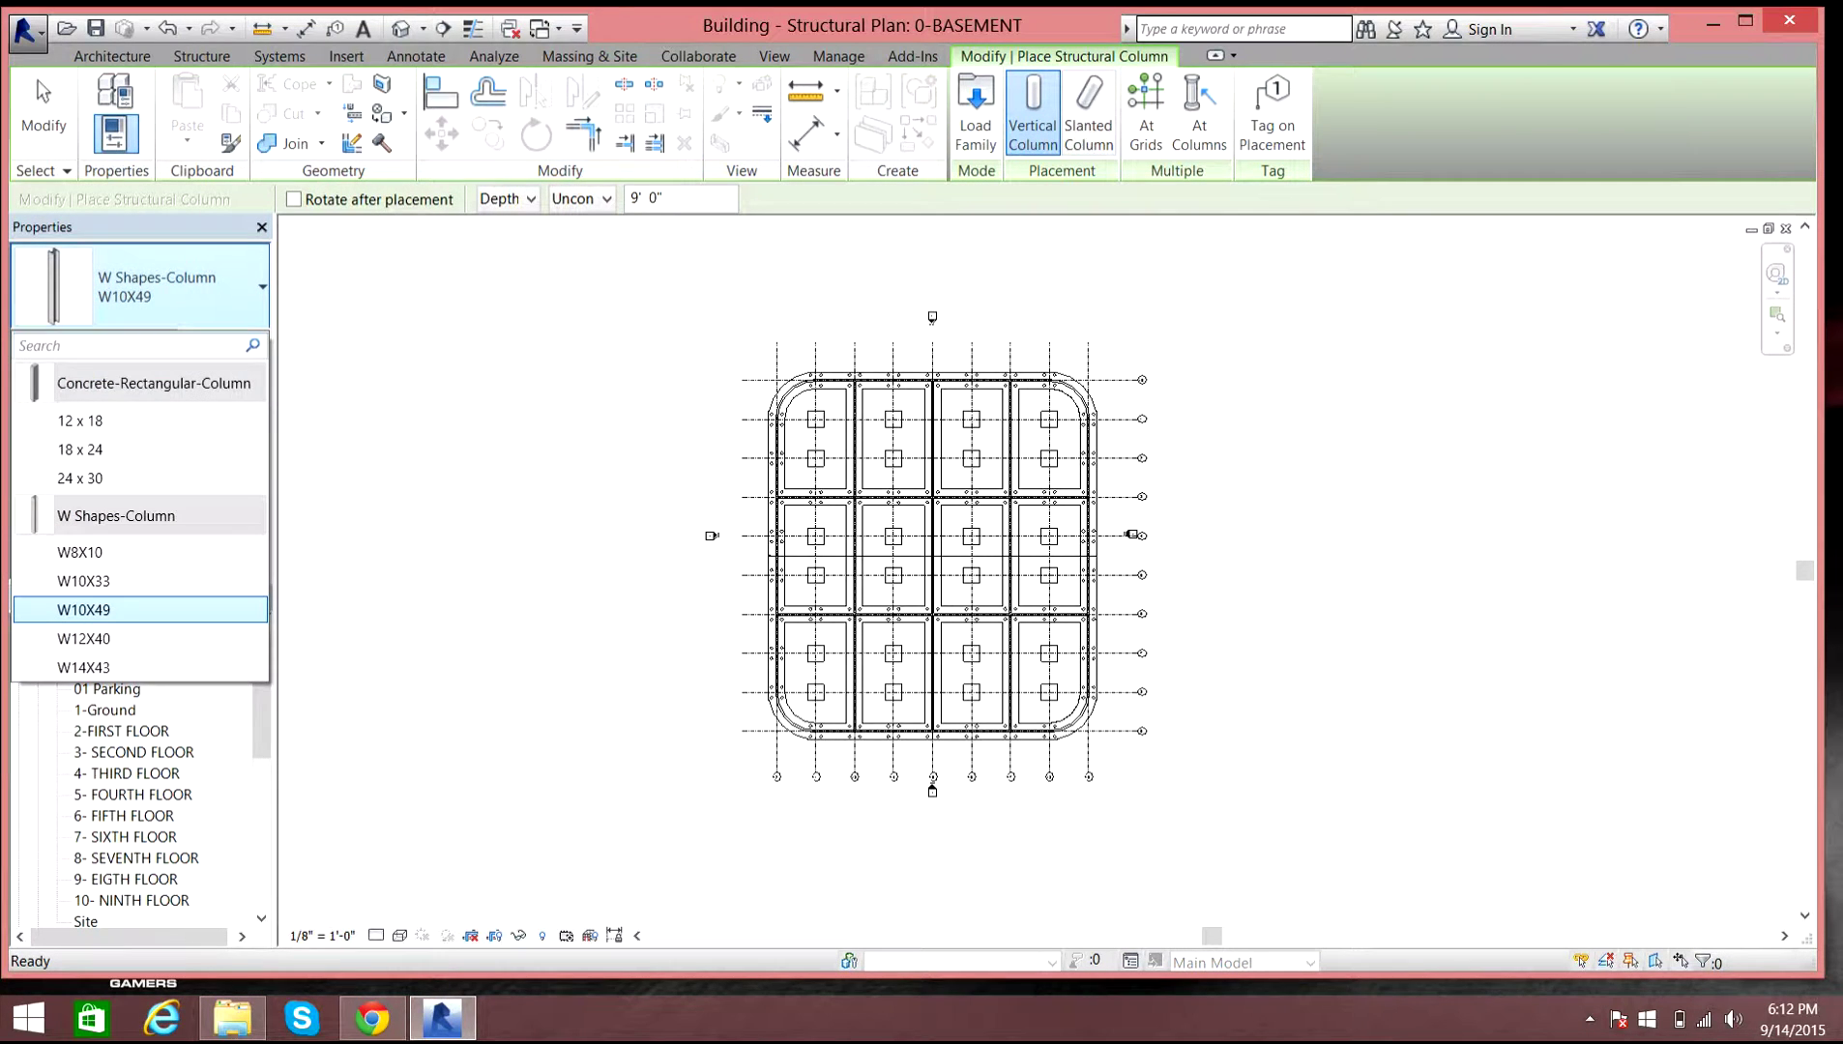
mouse_move(145, 383)
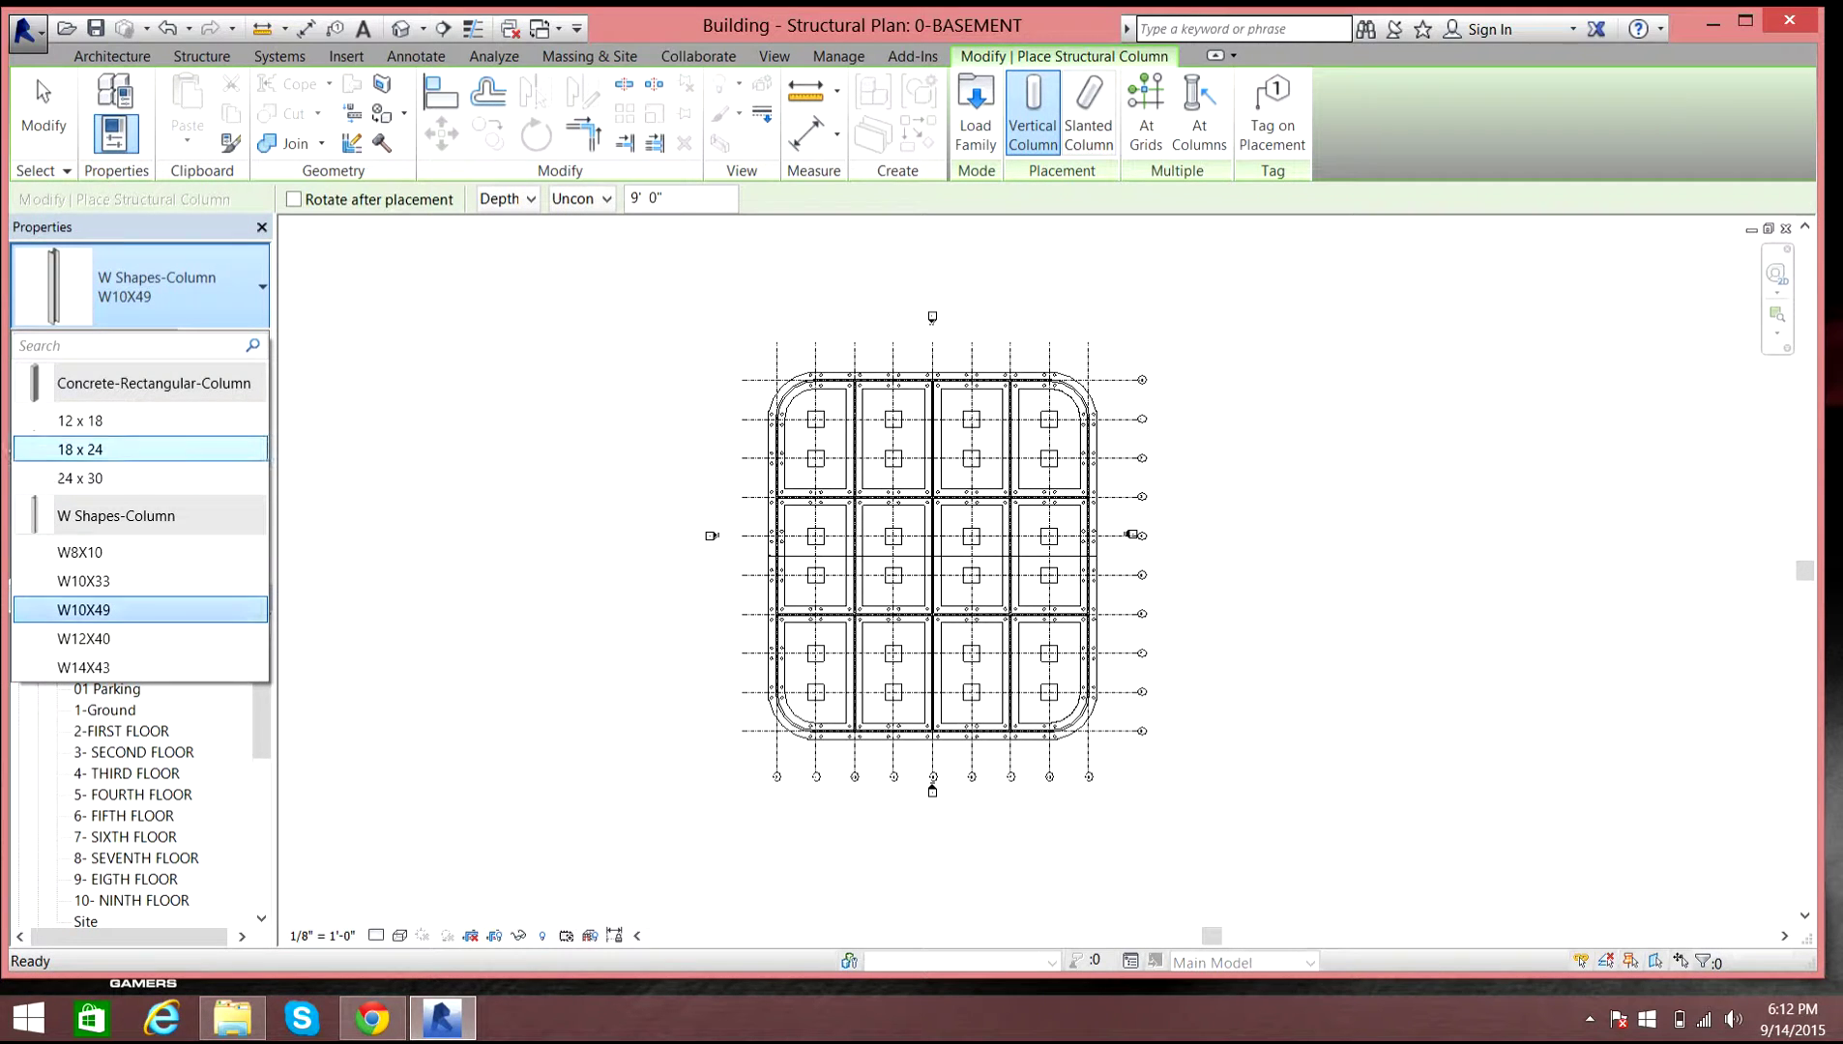
click(133, 478)
key(c)
key(l)
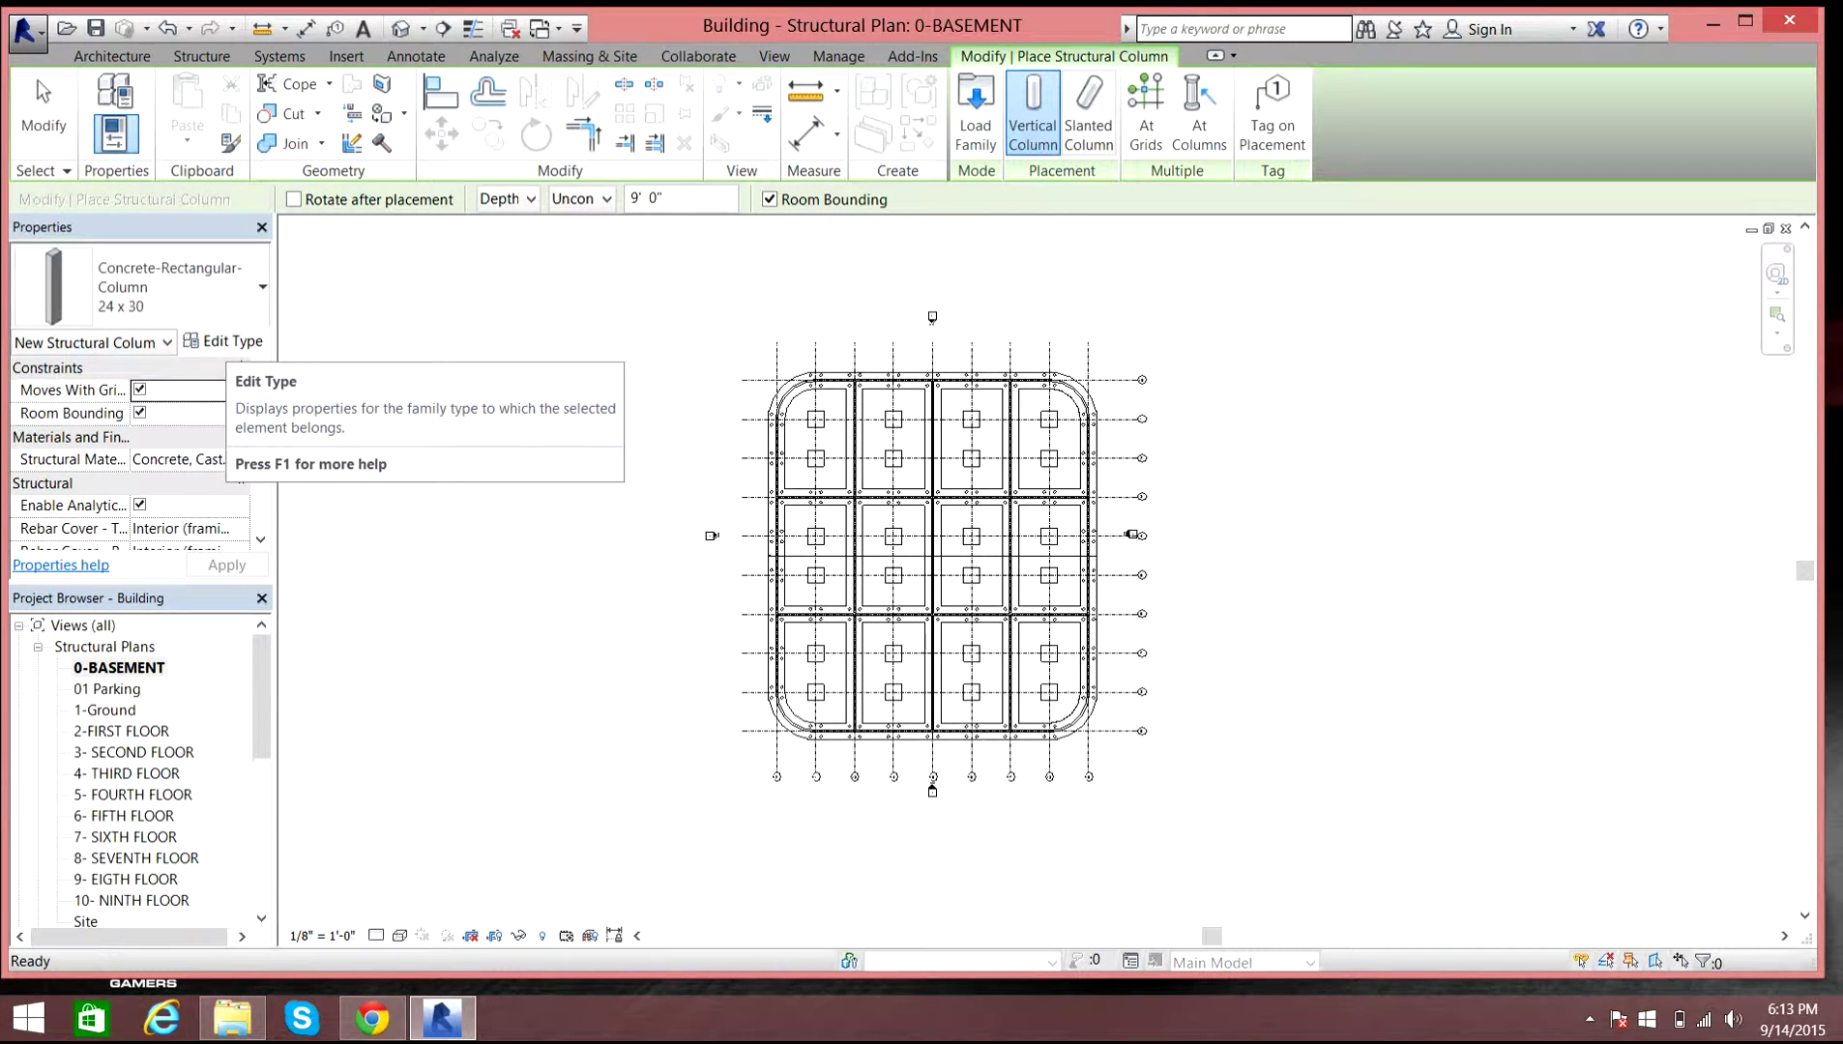
click(223, 341)
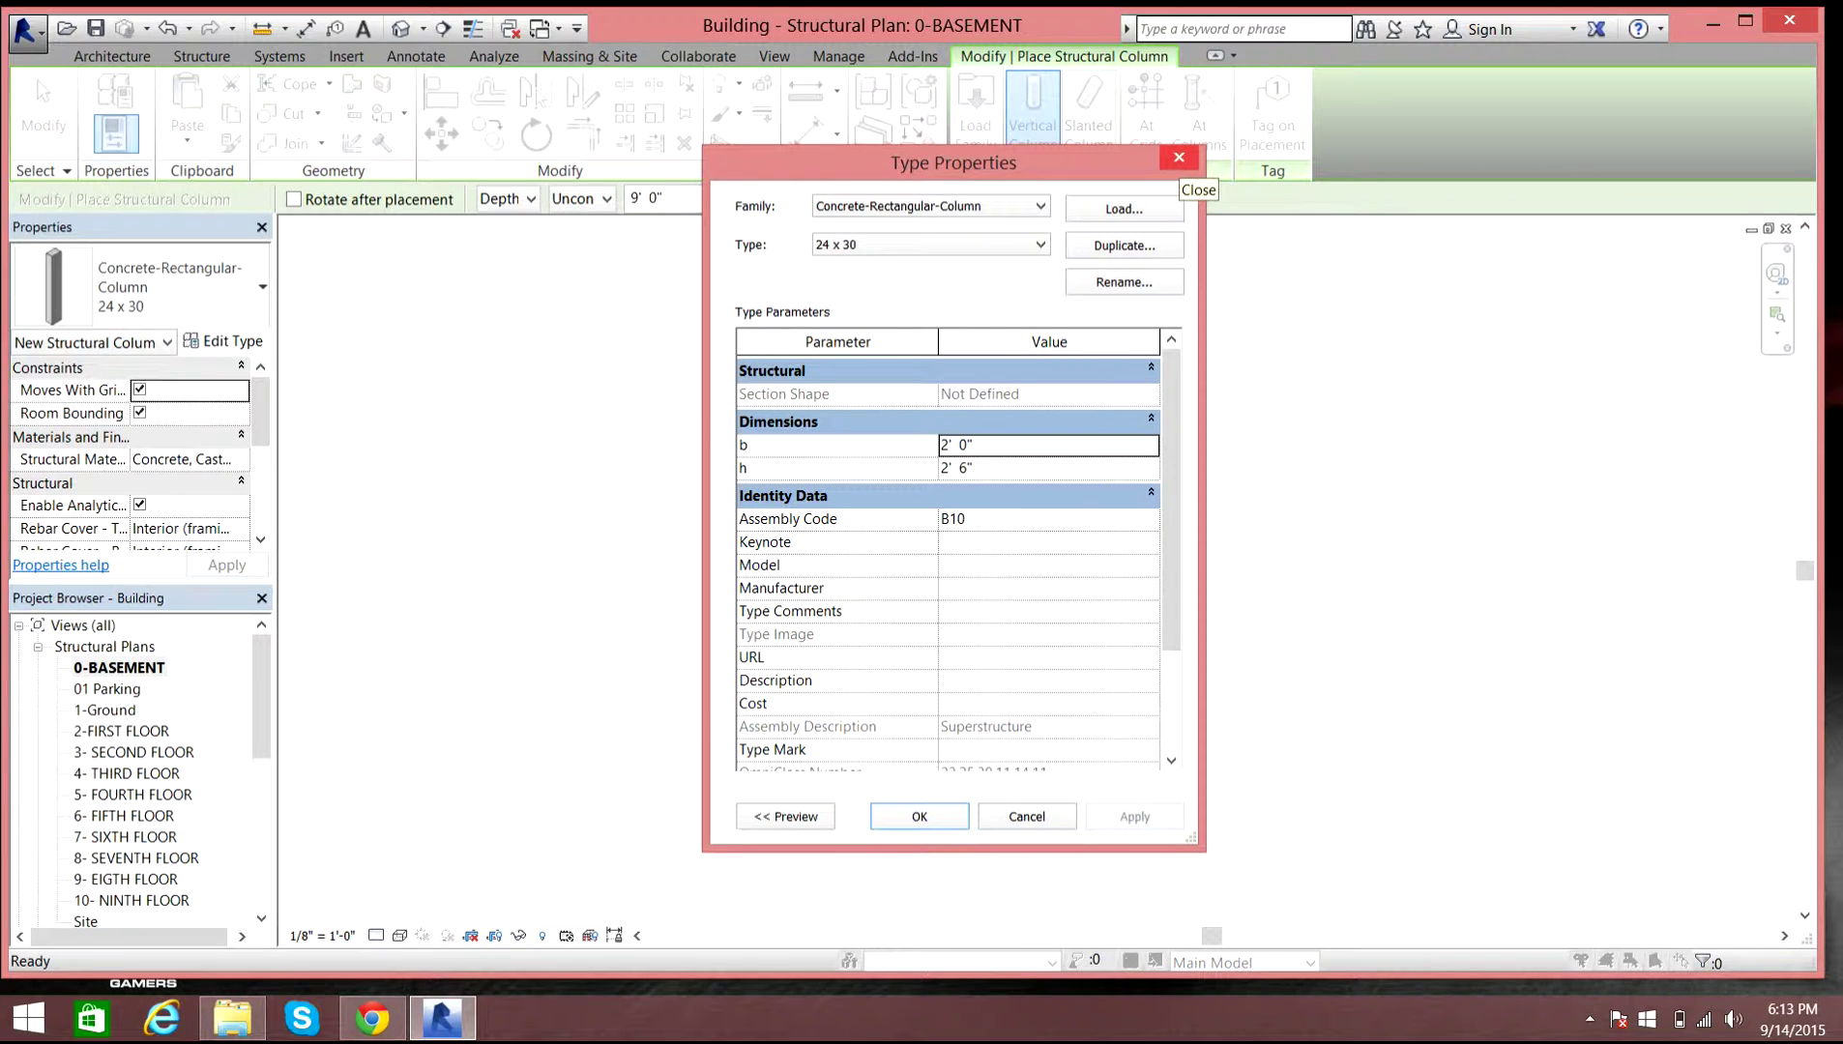
key(Return)
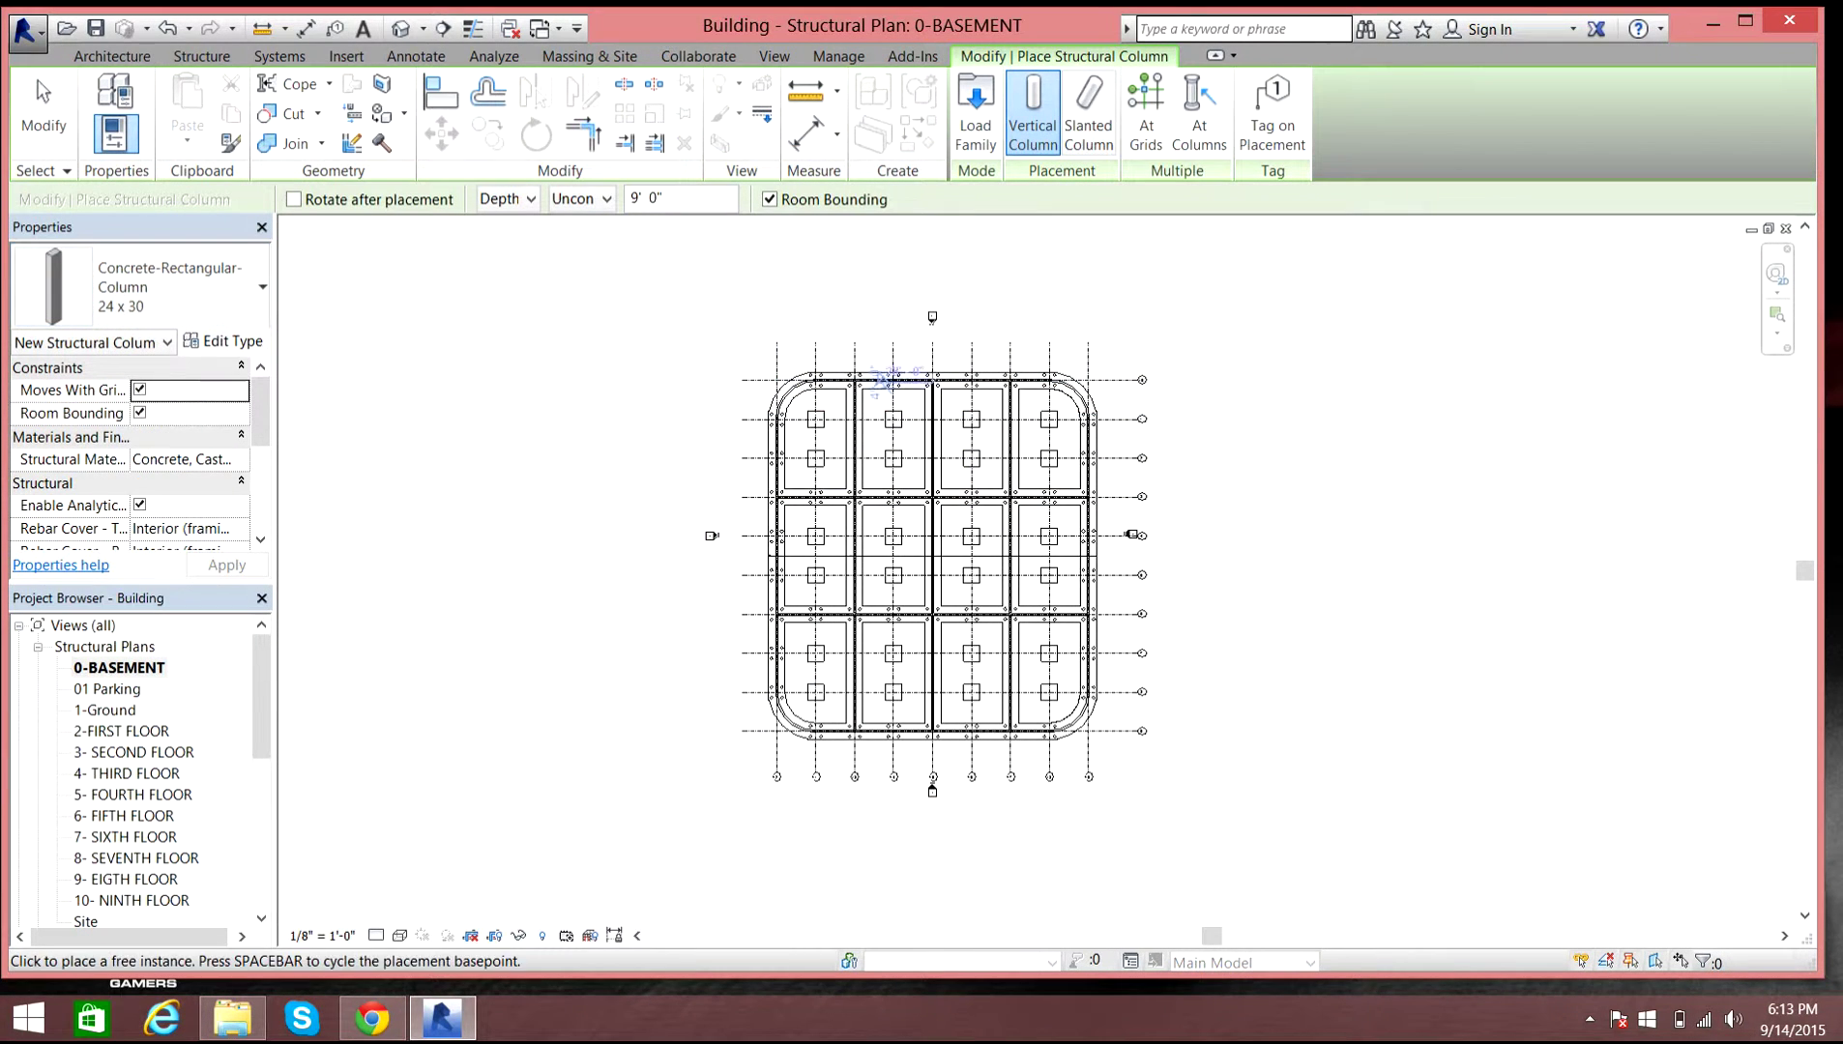
- Place two vertical 24 x 30 concrete columns on grid 1, centred on the first two square footings from the rounded corner
scroll(843, 383, up, 8)
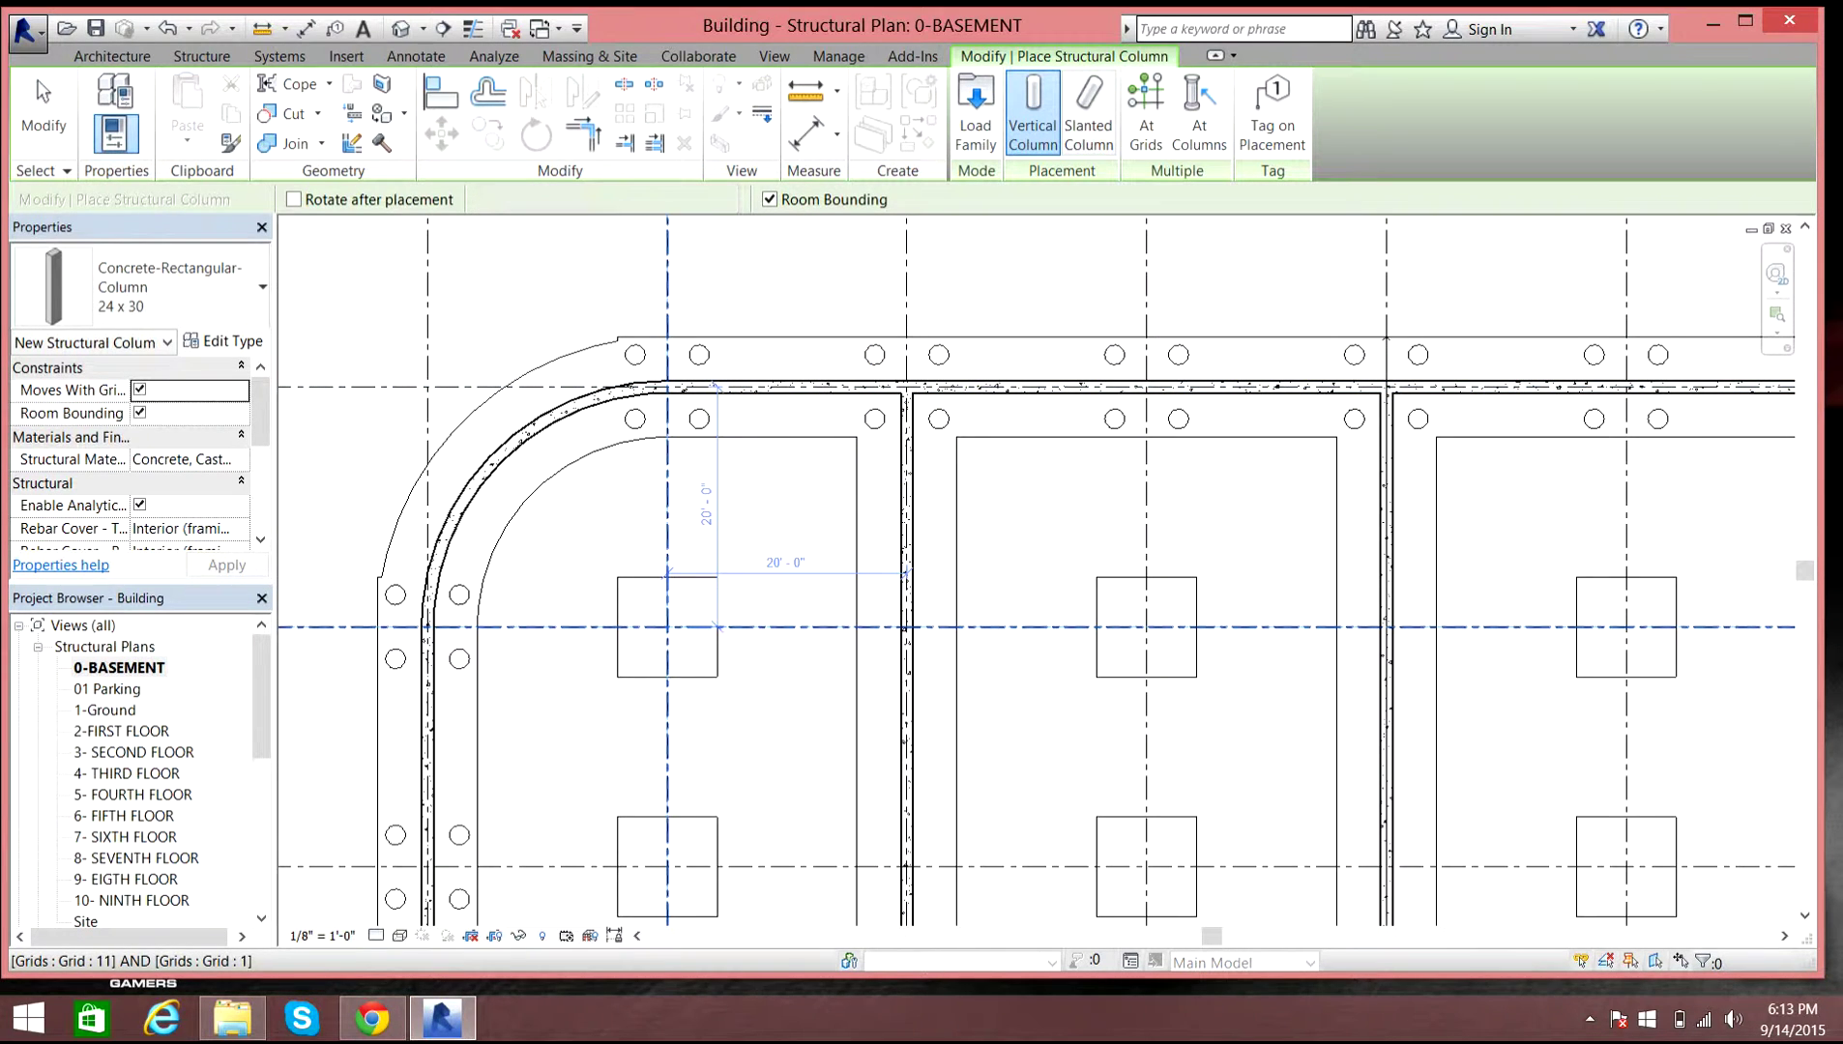
click(667, 627)
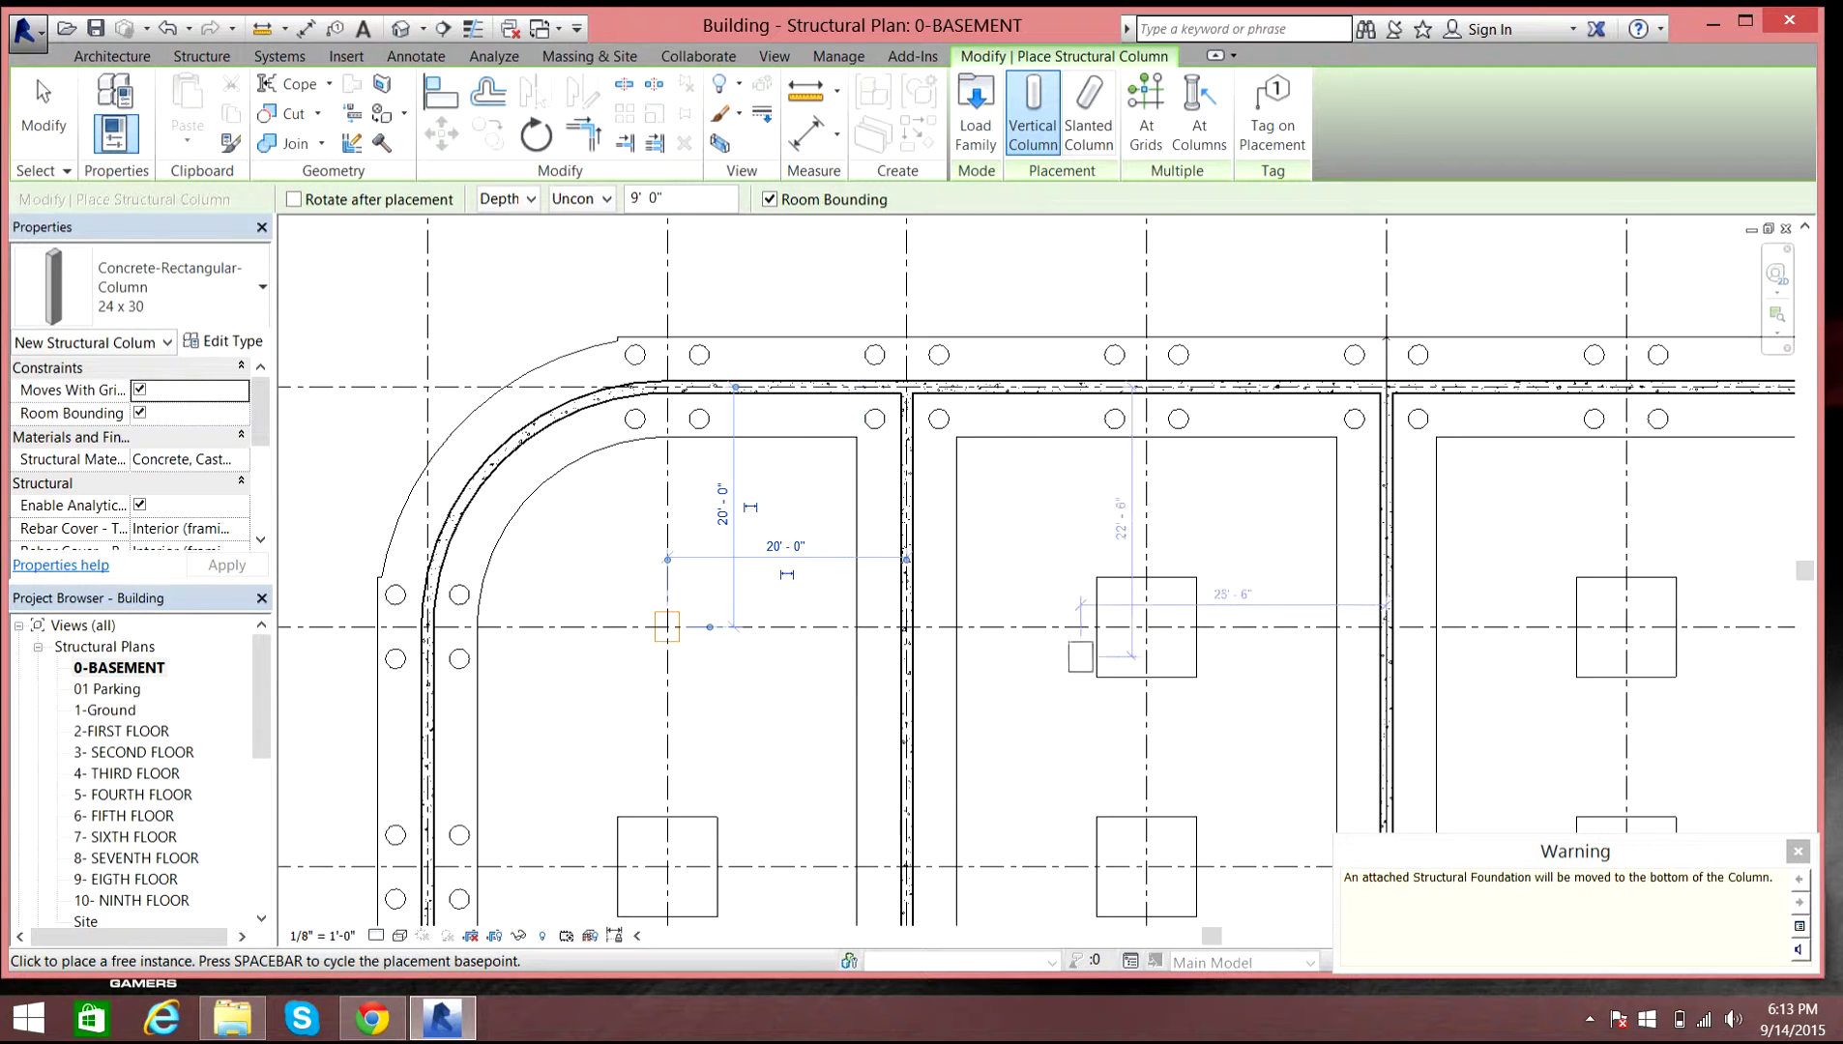
click(1146, 626)
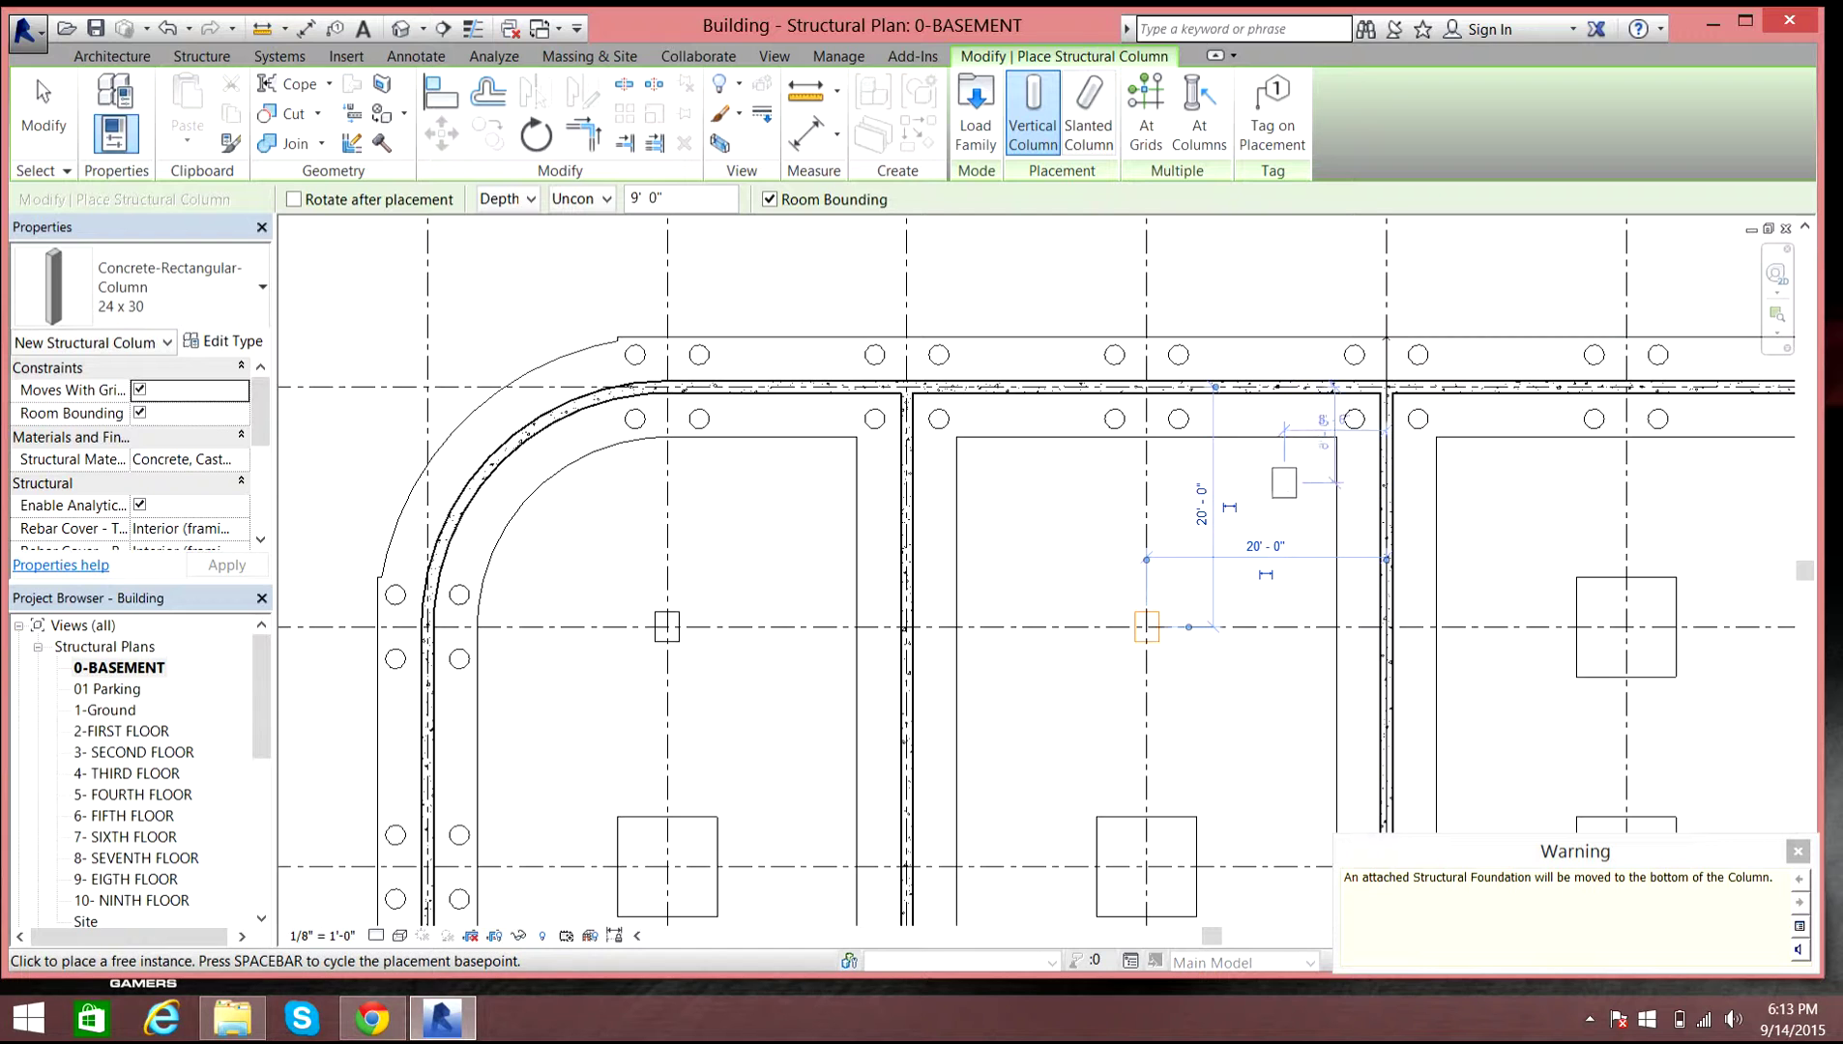
key(Escape)
key(Escape)
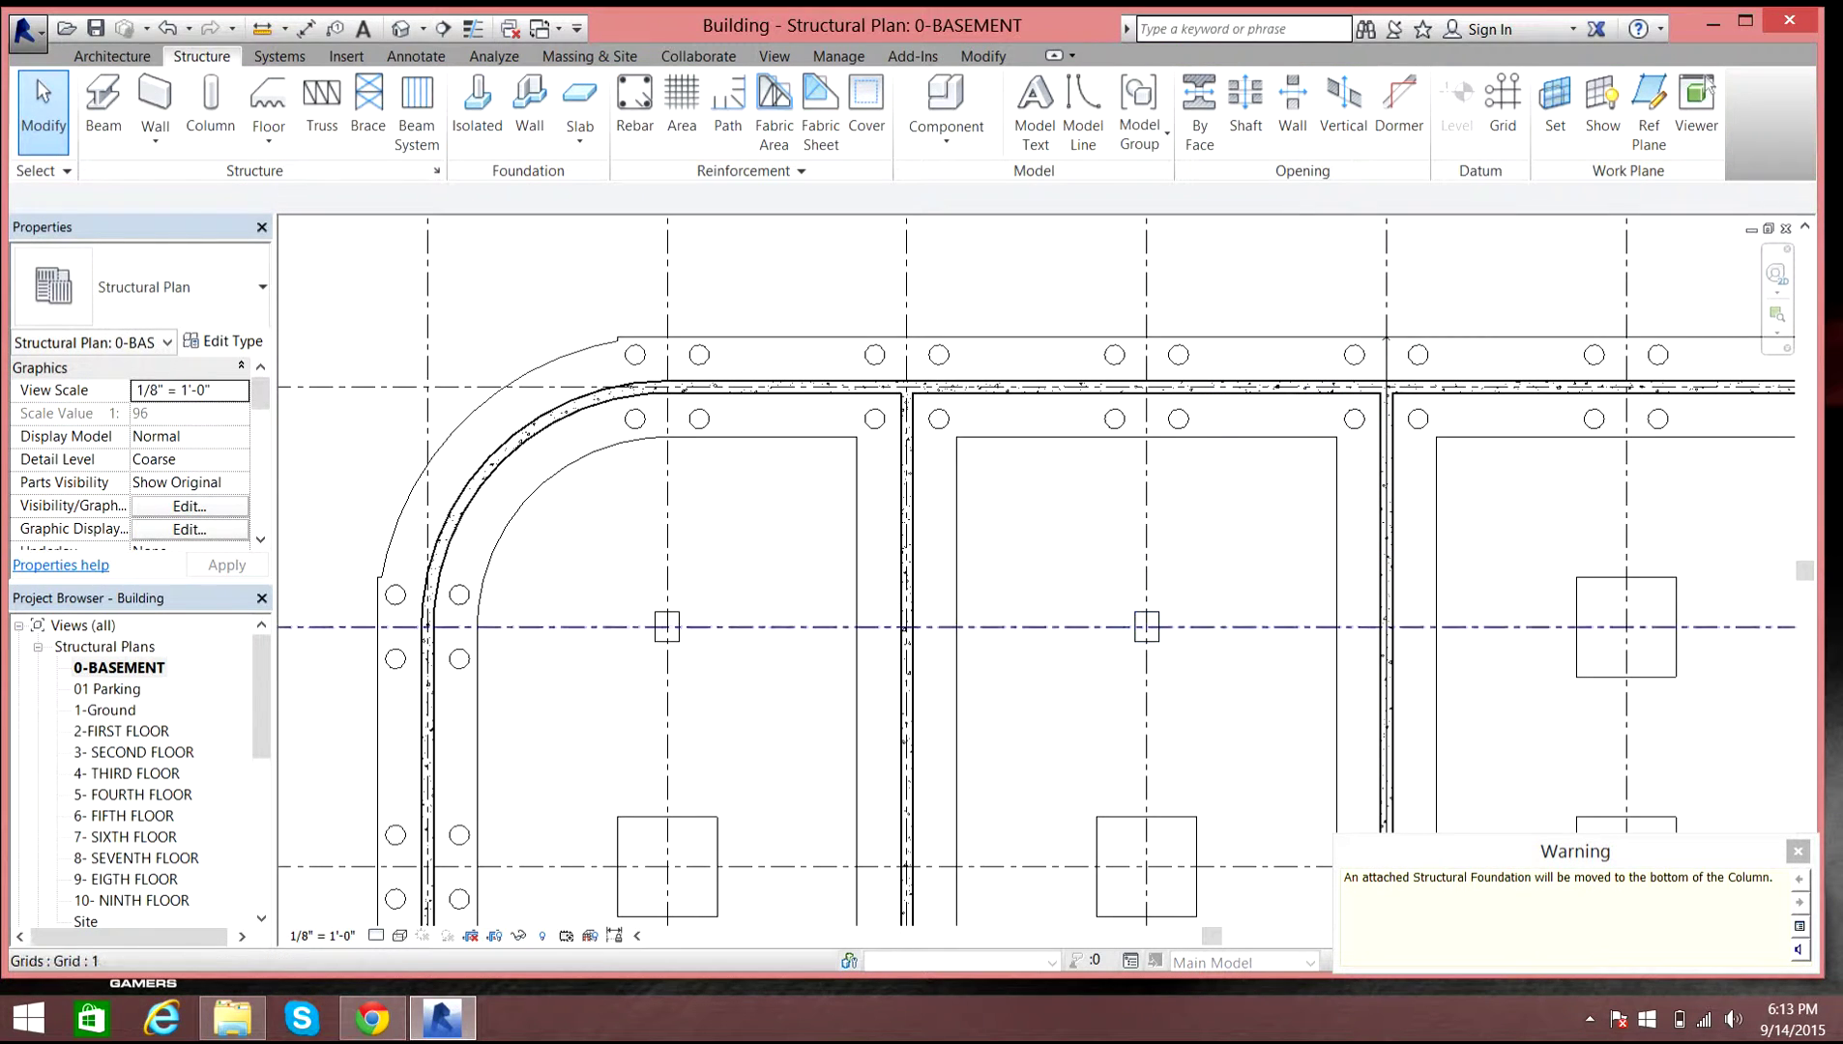
- Open the default 3D view and orbit it to look down into the basement bays with the columns
click(401, 28)
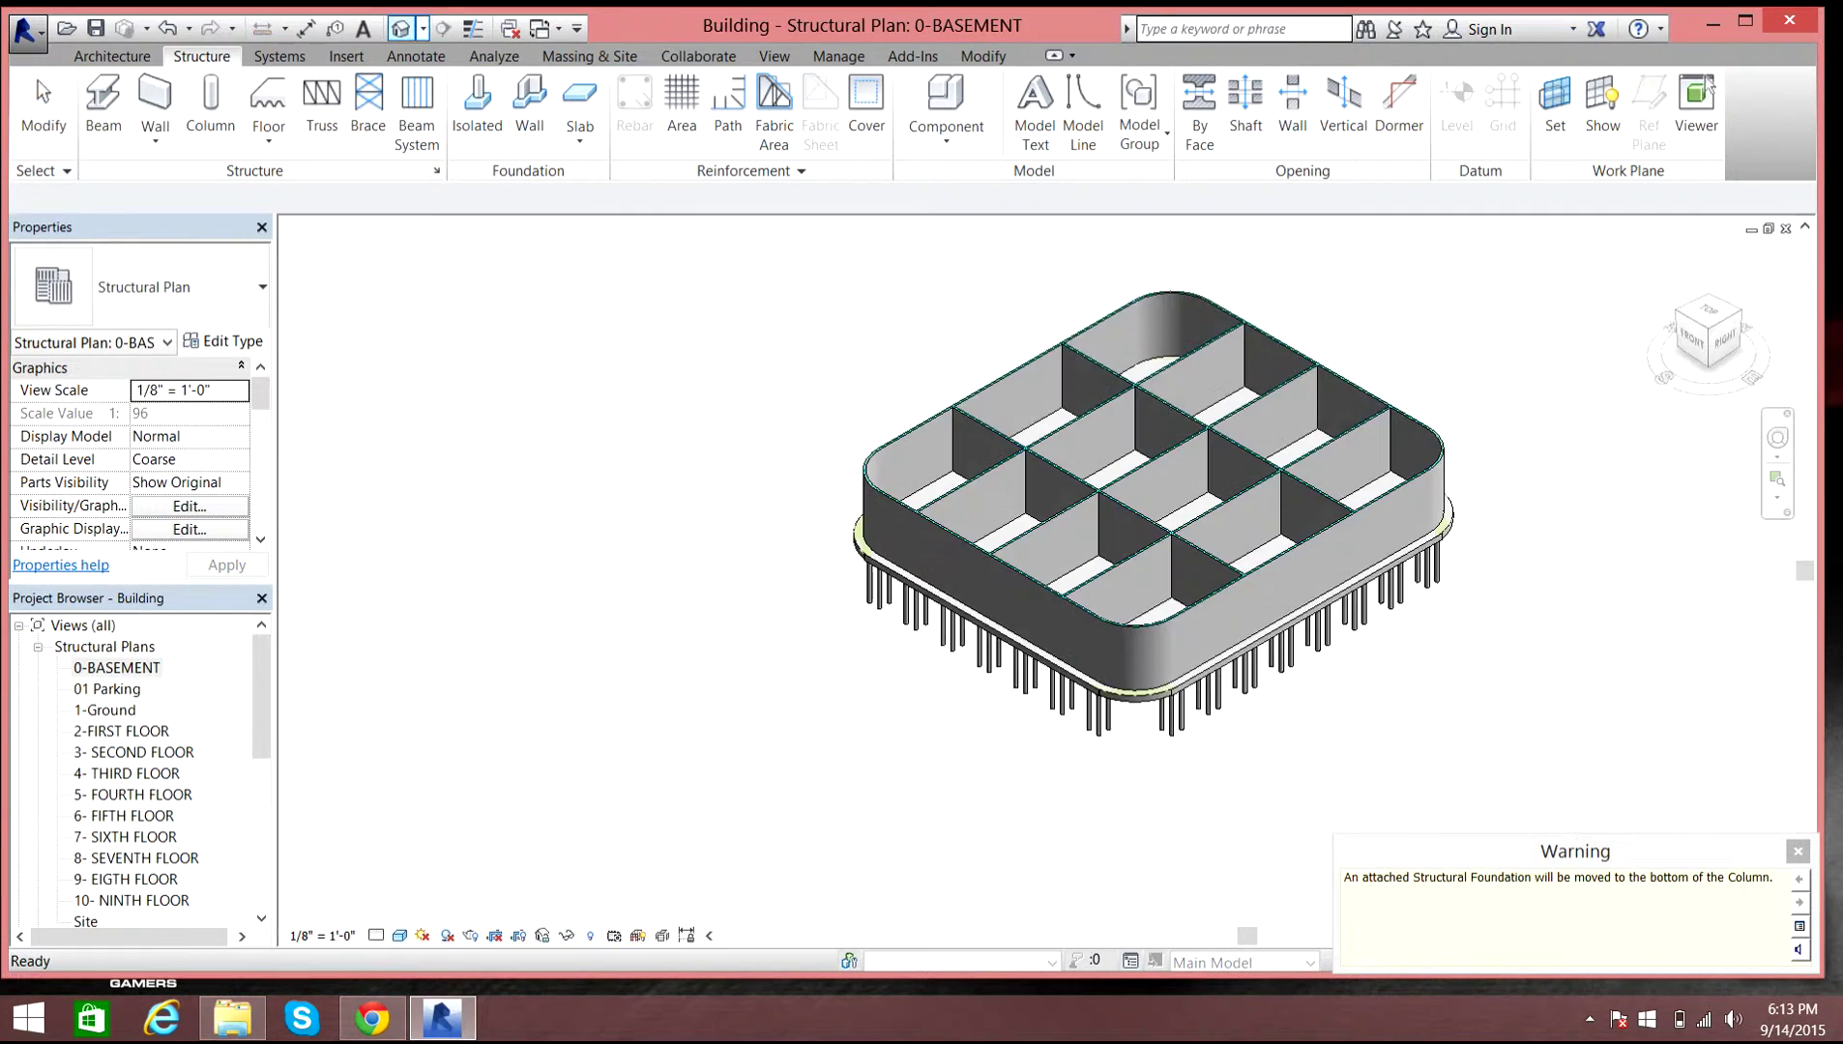
scroll(1256, 484, up, 3)
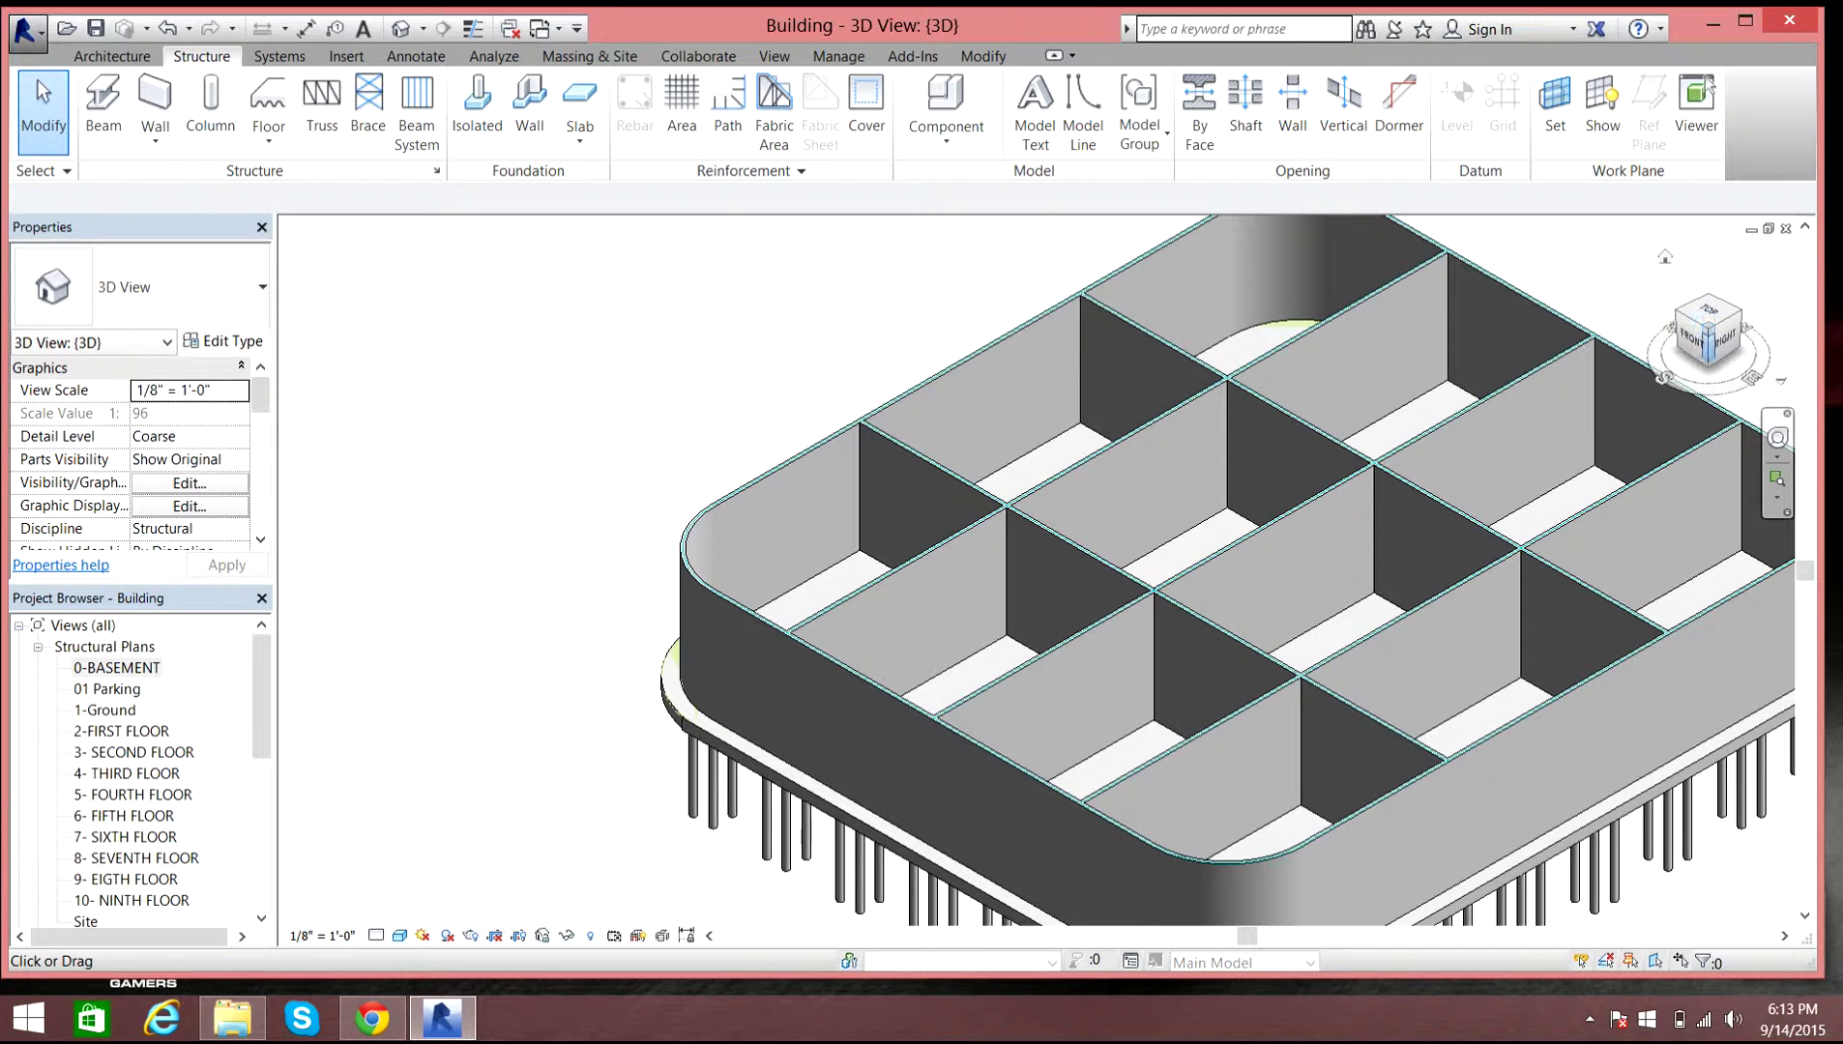
right_click(723, 292)
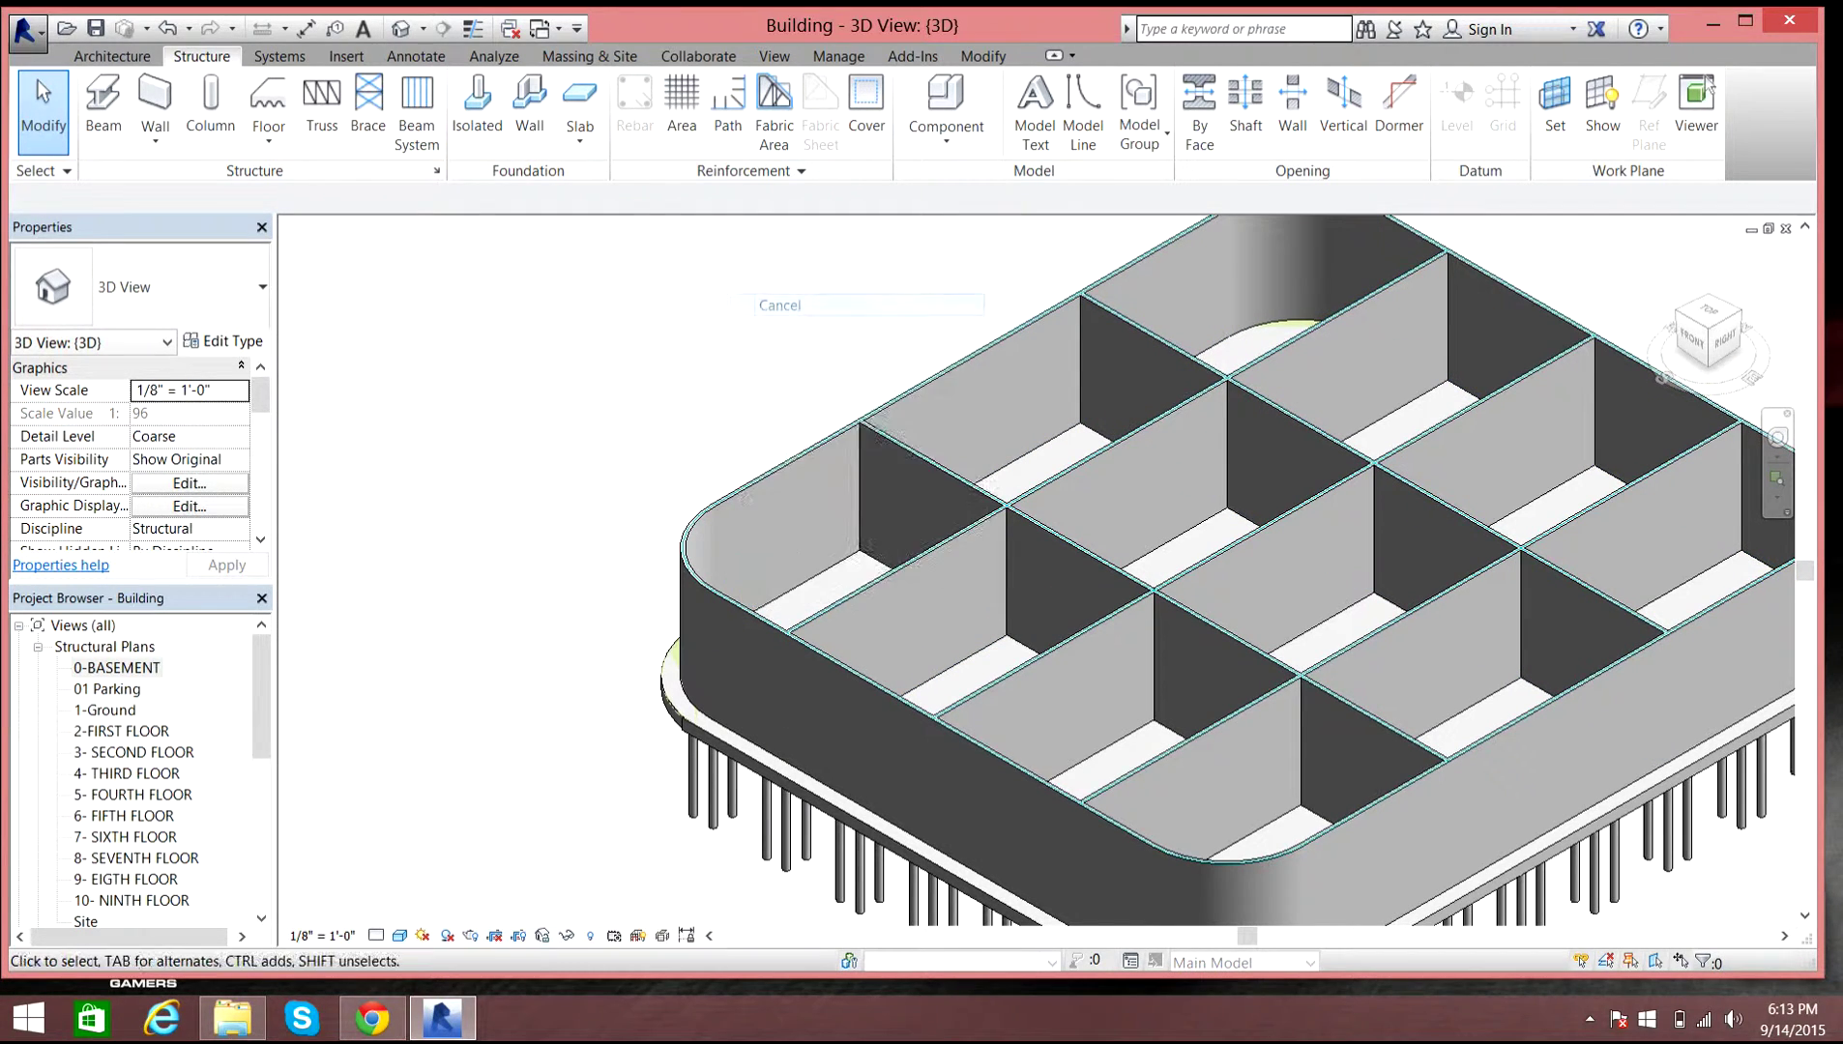
right_click(756, 300)
right_click(792, 309)
click(828, 327)
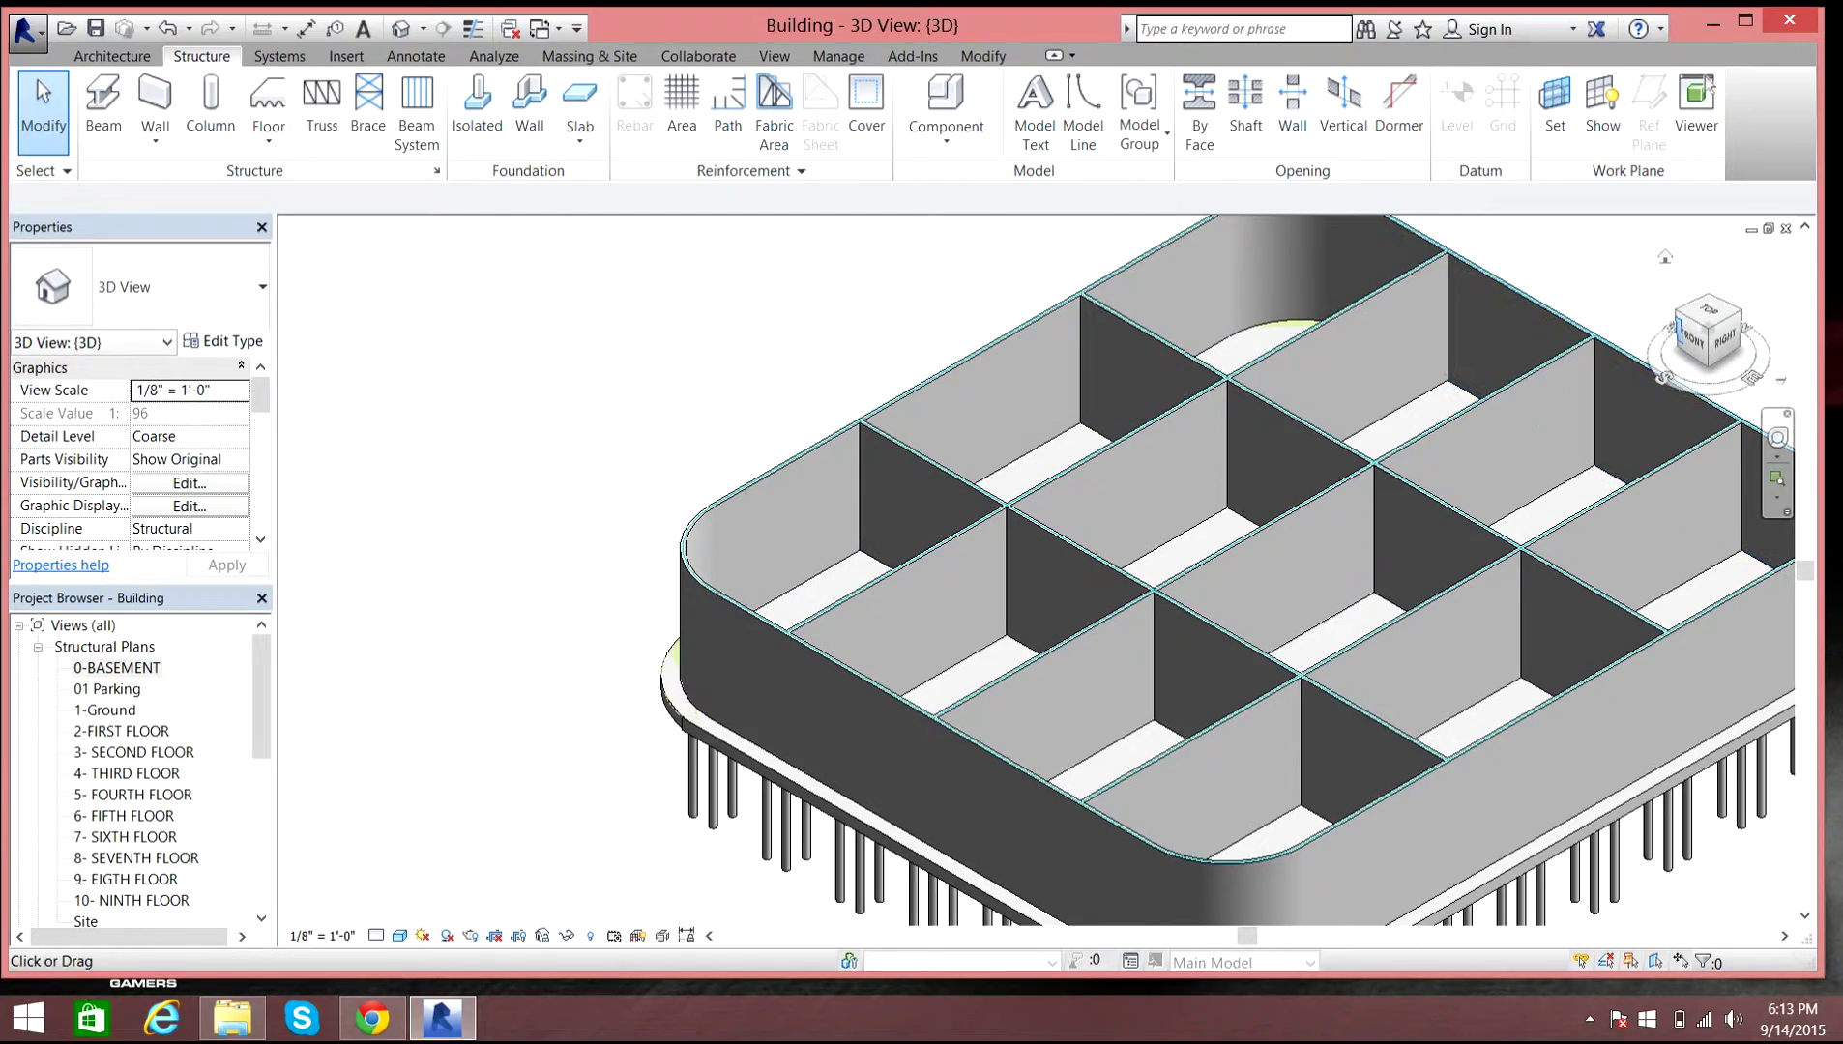
drag(1707, 315, 1707, 368)
- Set the top level of the column at grid location 1-14 to 01 Parking
click(1447, 363)
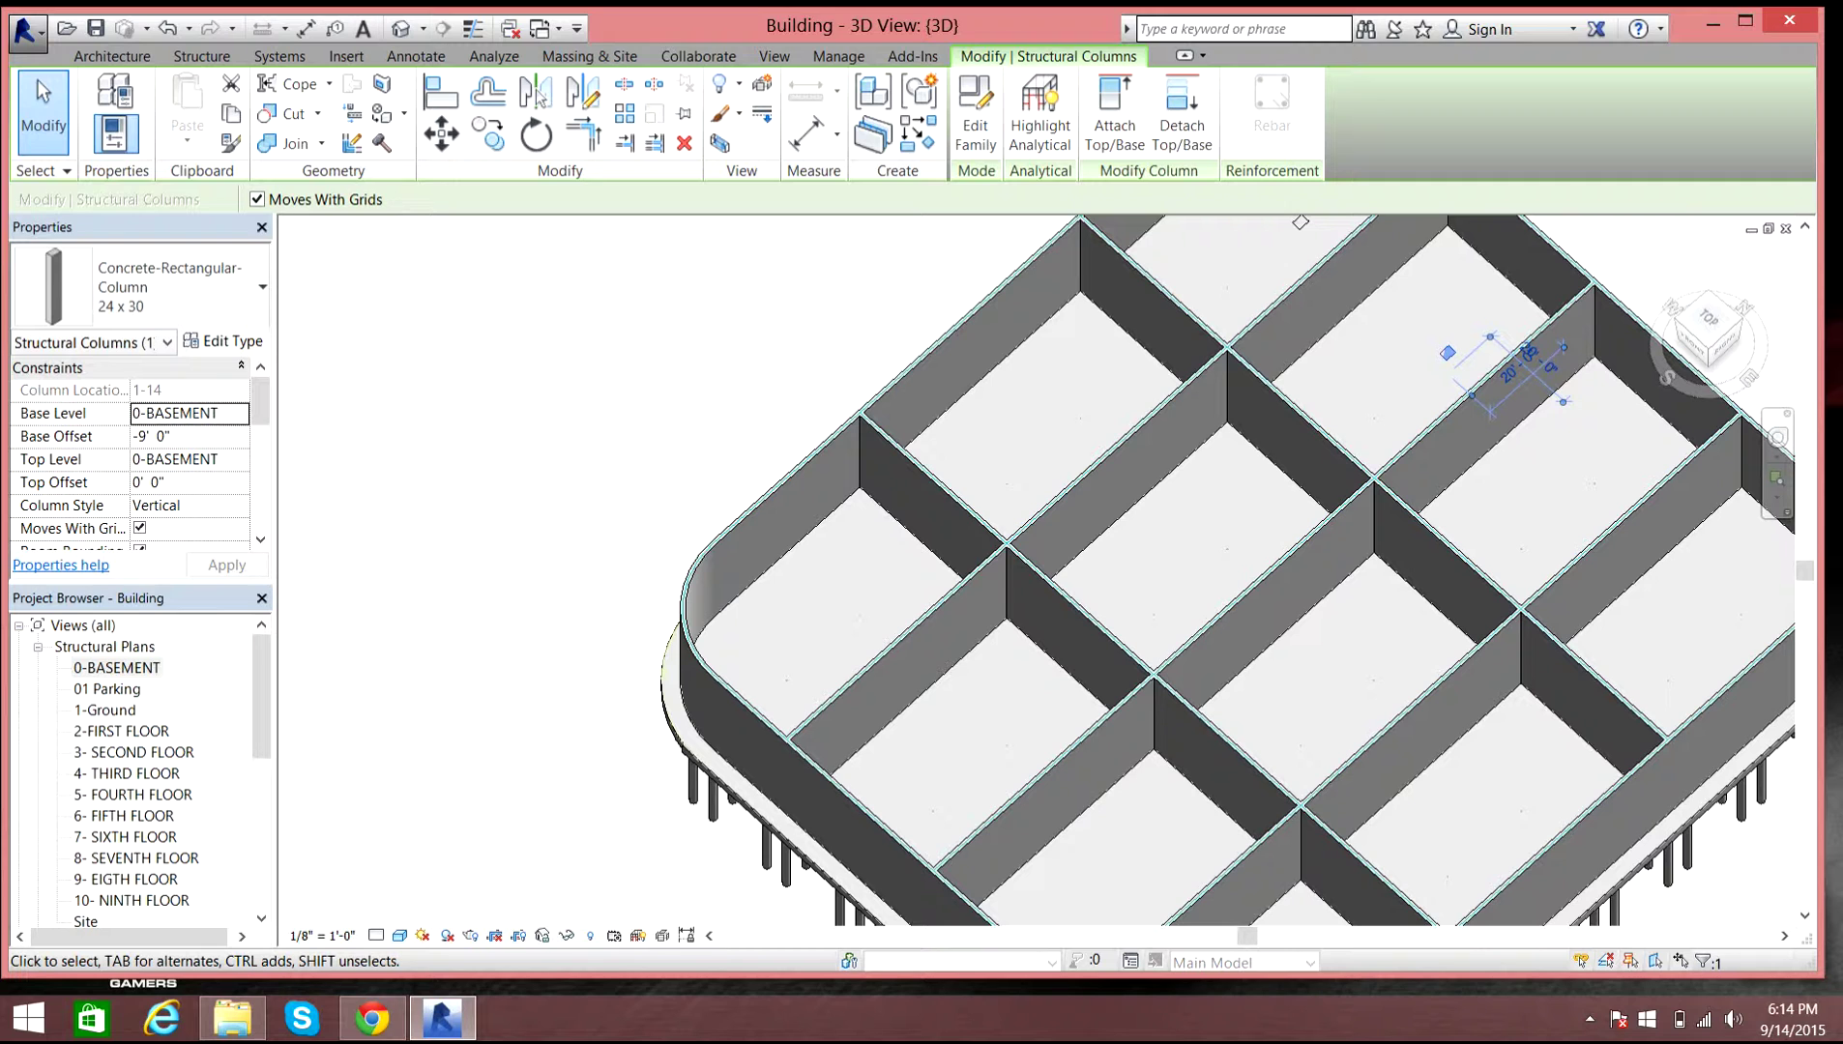
click(200, 459)
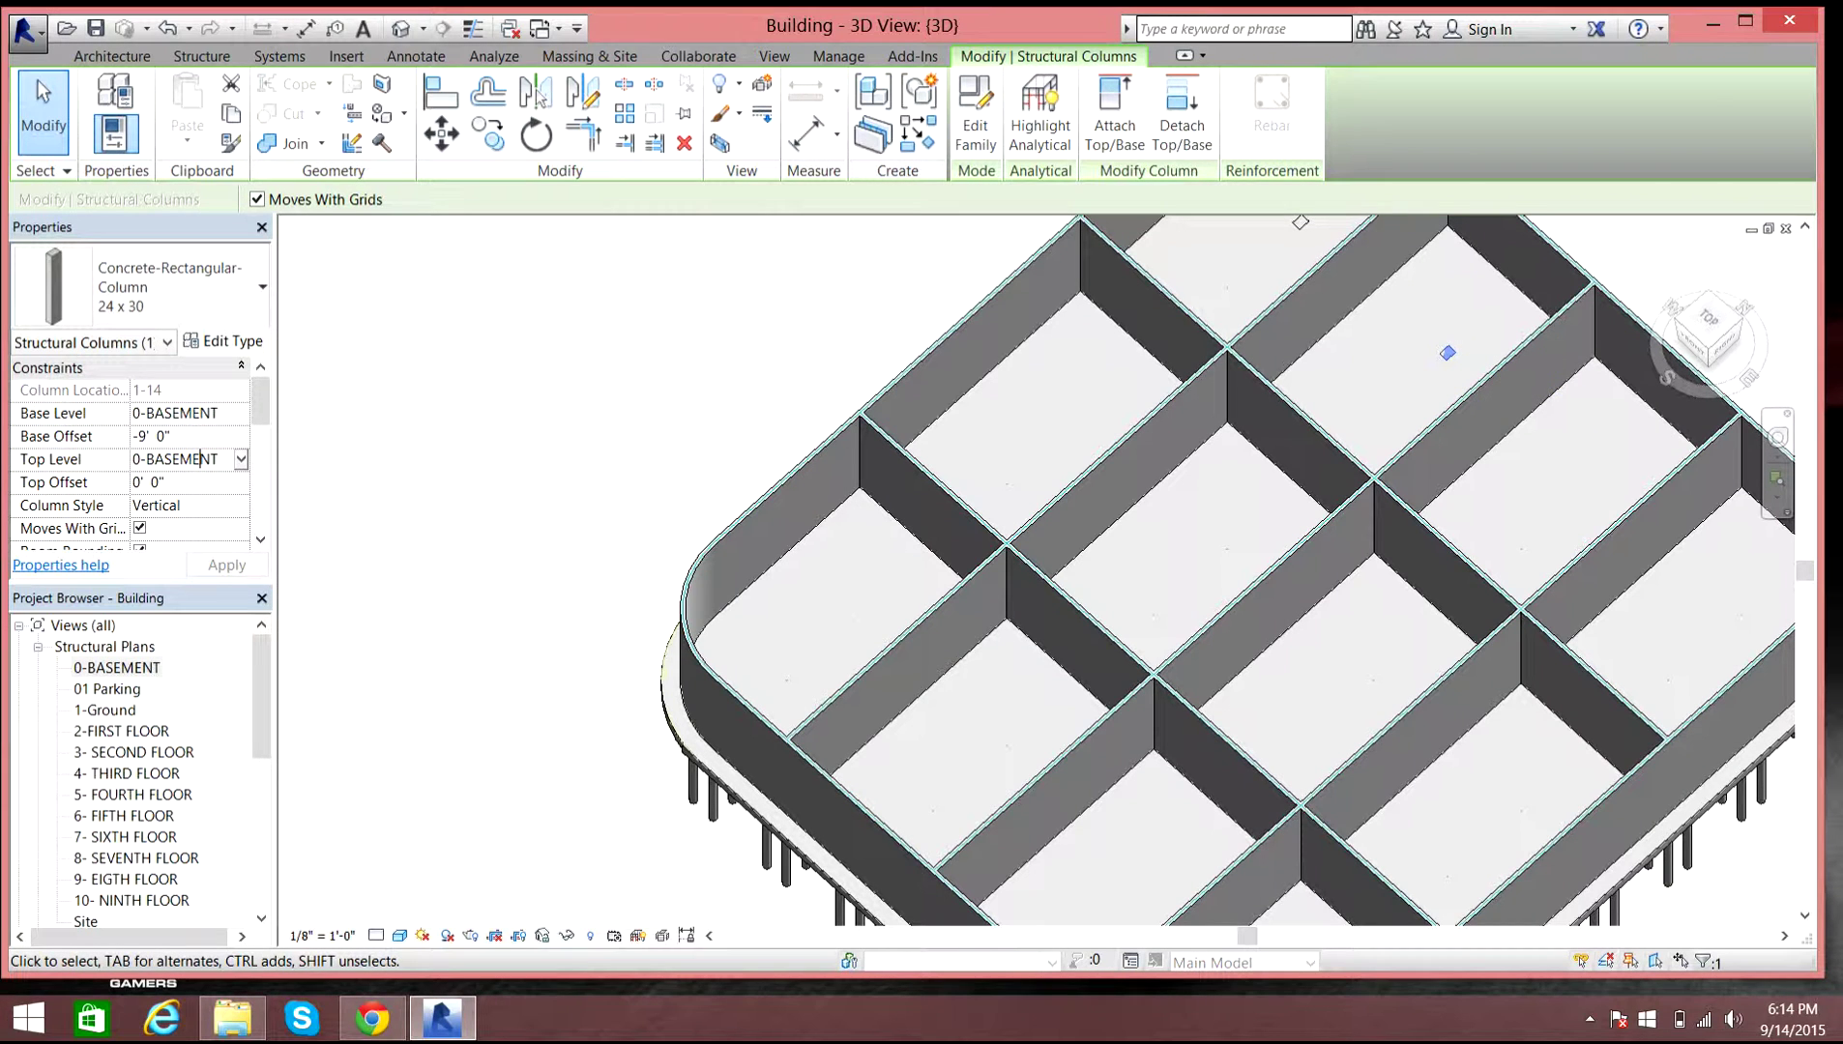
click(241, 459)
click(193, 502)
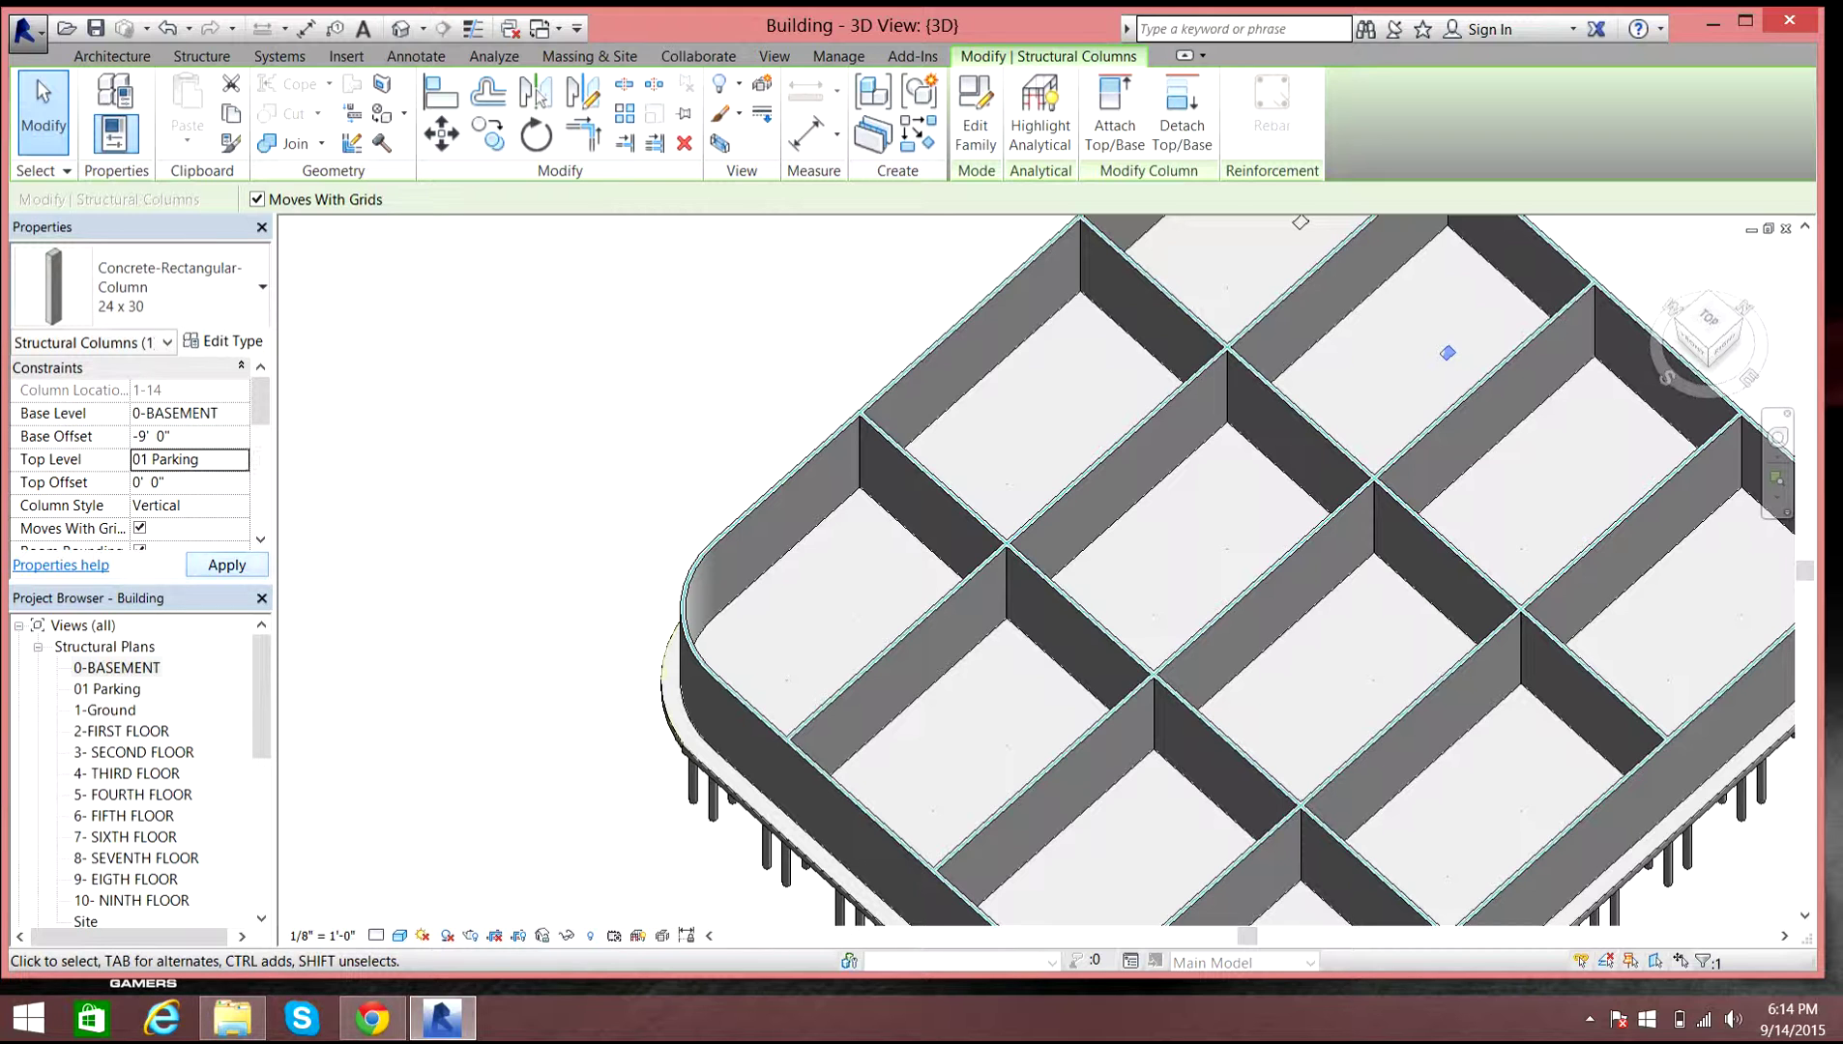
click(226, 565)
- Set the top level of the column at grid location 1-11 to 01 Parking
click(1300, 224)
click(190, 459)
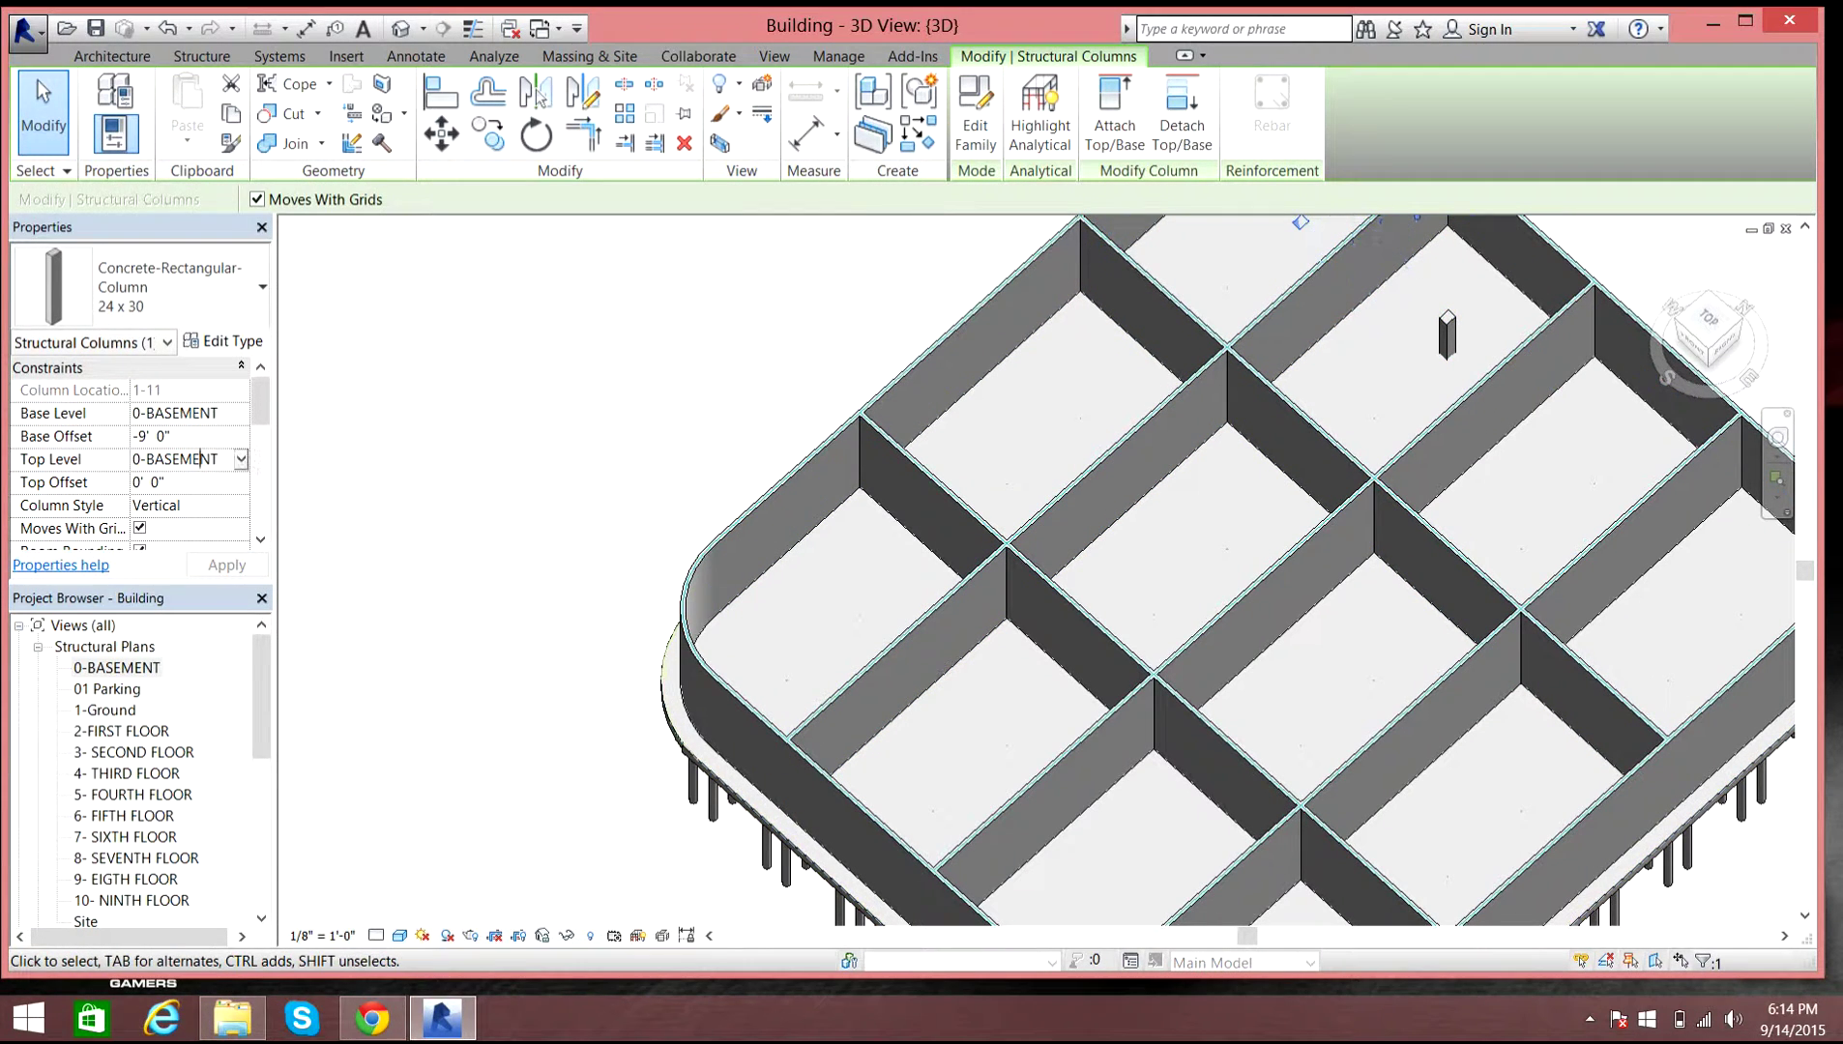
click(241, 459)
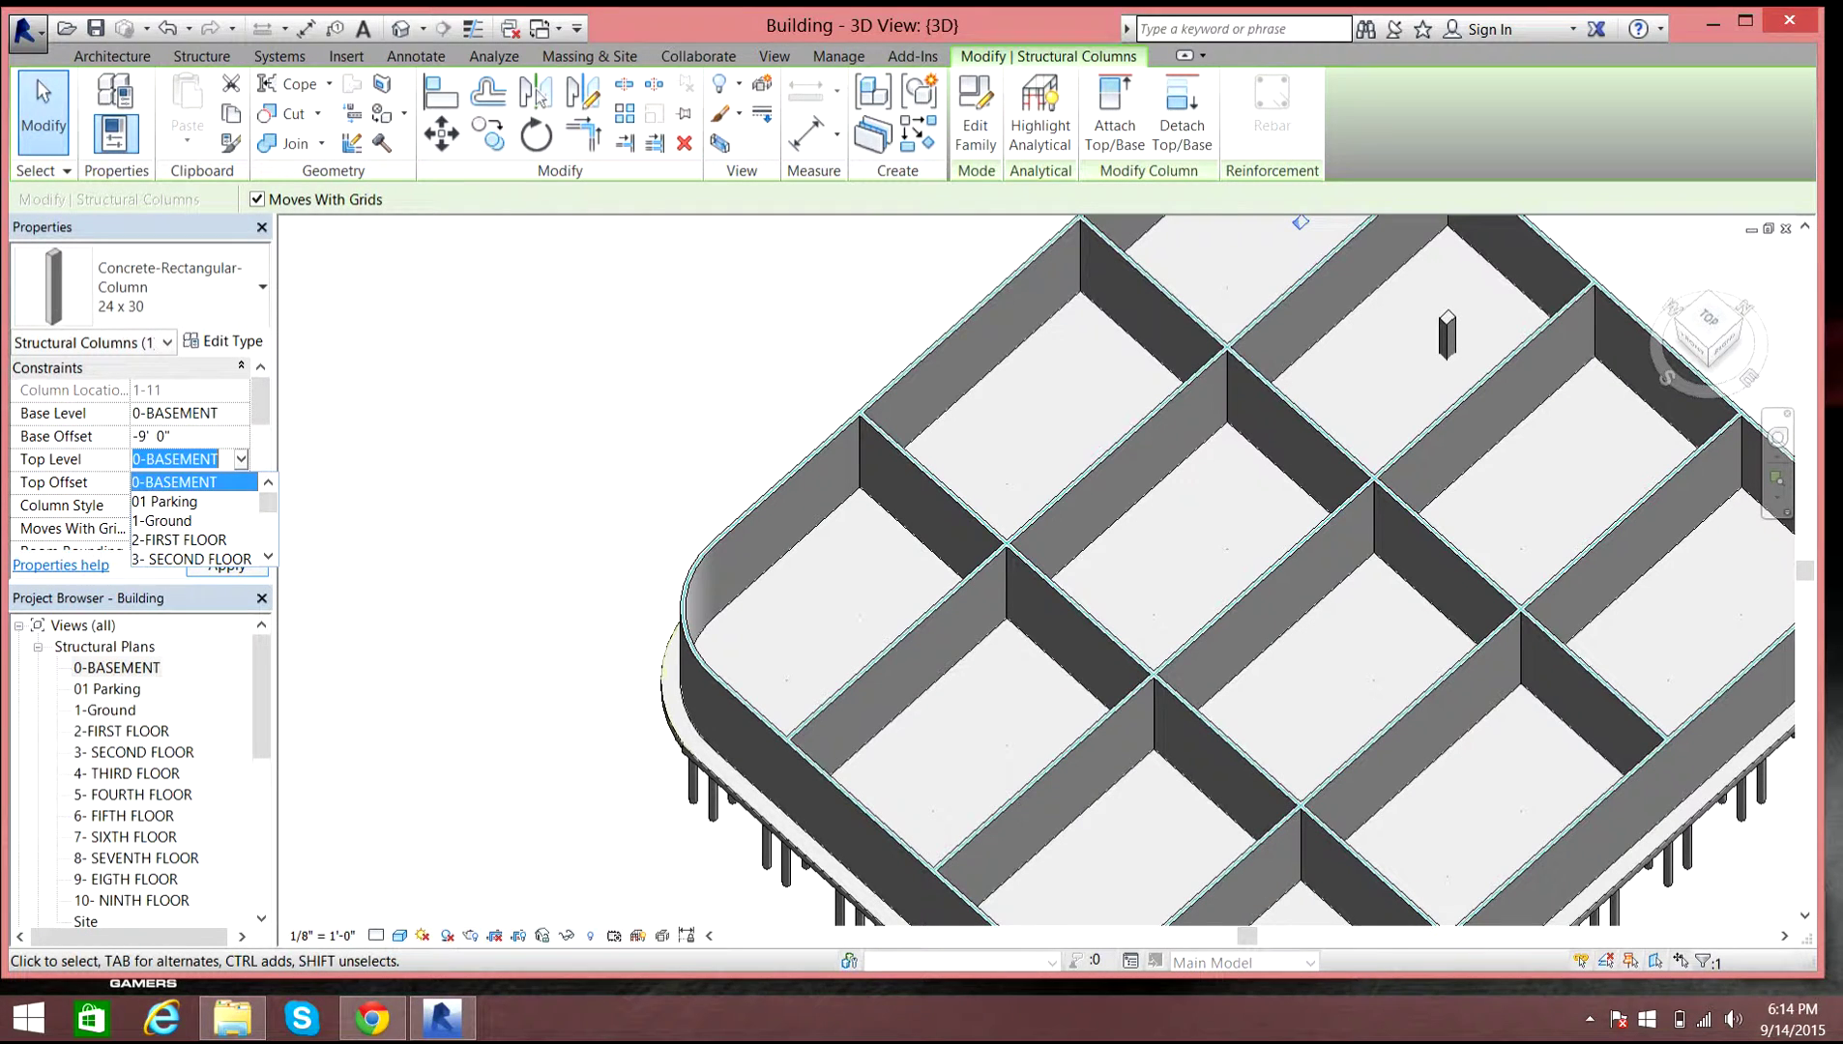
click(164, 501)
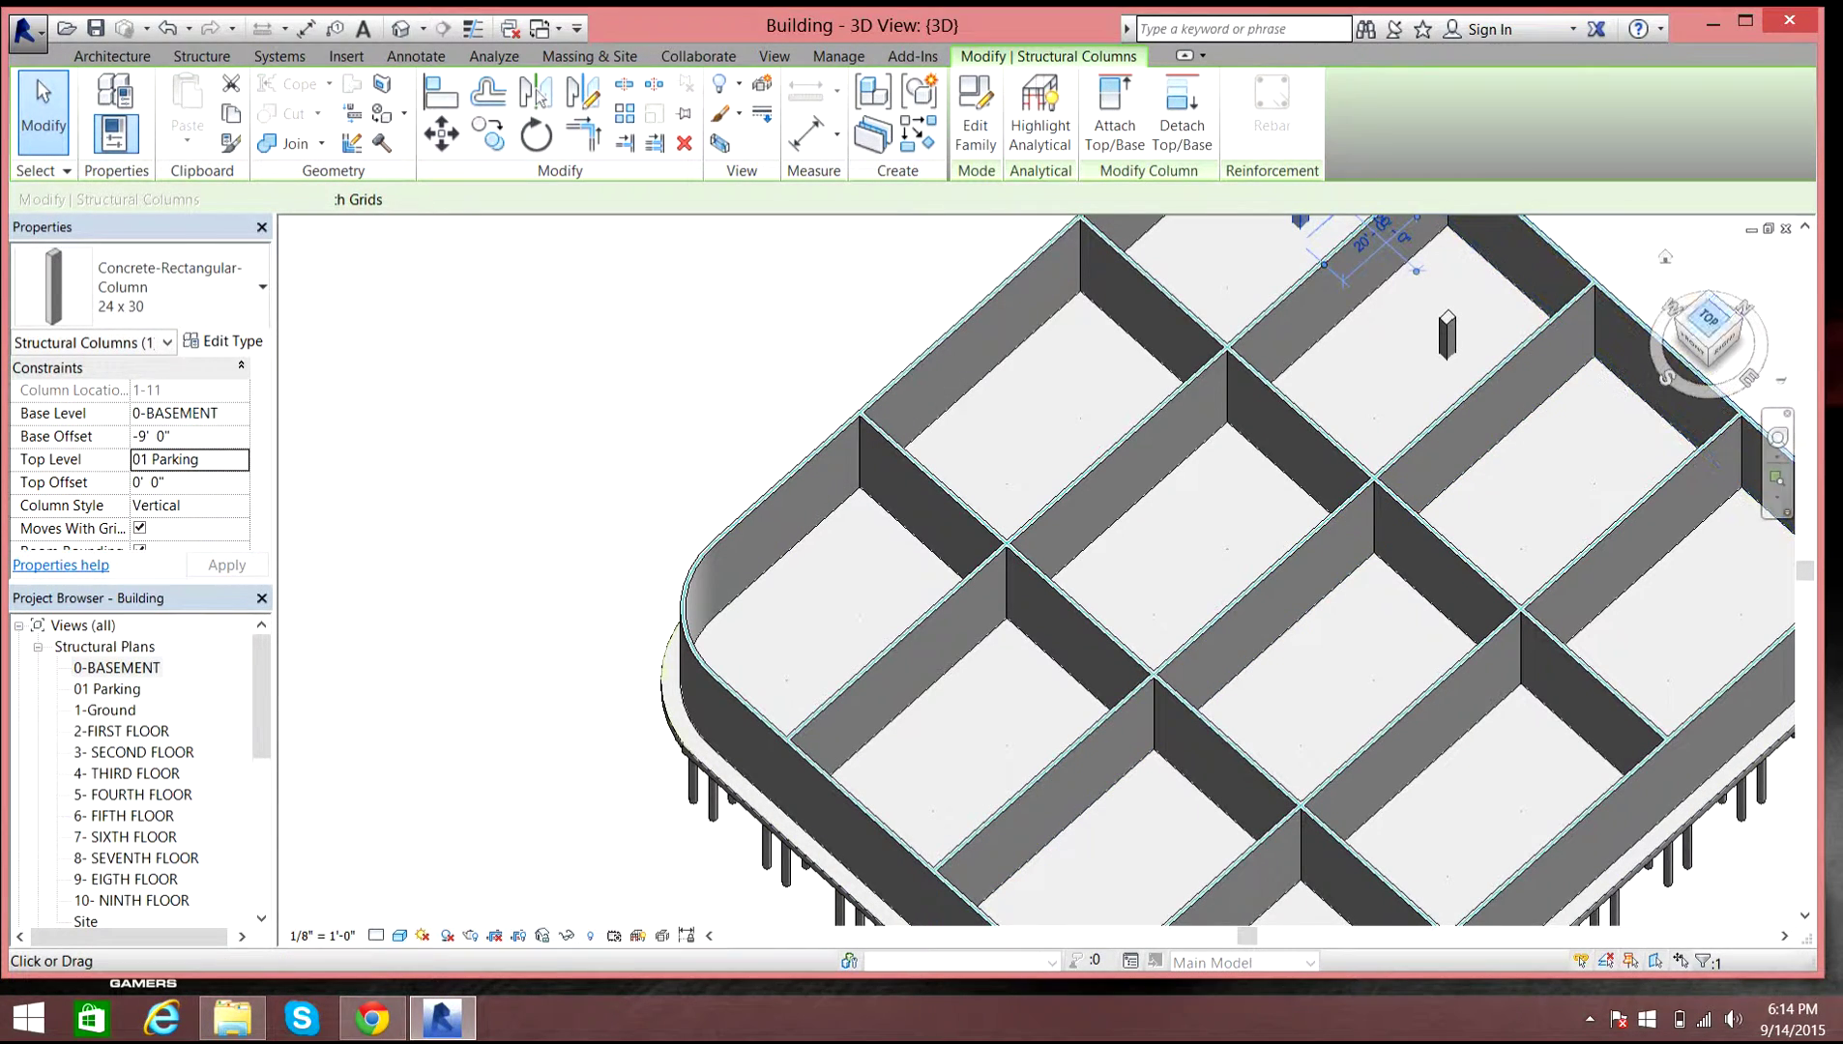
- Orient the 3D view to Top with wireframe display and examine how the columns sit on their footings
drag(1709, 319, 1716, 280)
mouse_move(1707, 331)
mouse_down()
mouse_move(1704, 352)
mouse_move(1670, 321)
mouse_move(1651, 339)
mouse_move(1707, 350)
mouse_move(1708, 377)
mouse_move(1707, 330)
mouse_up()
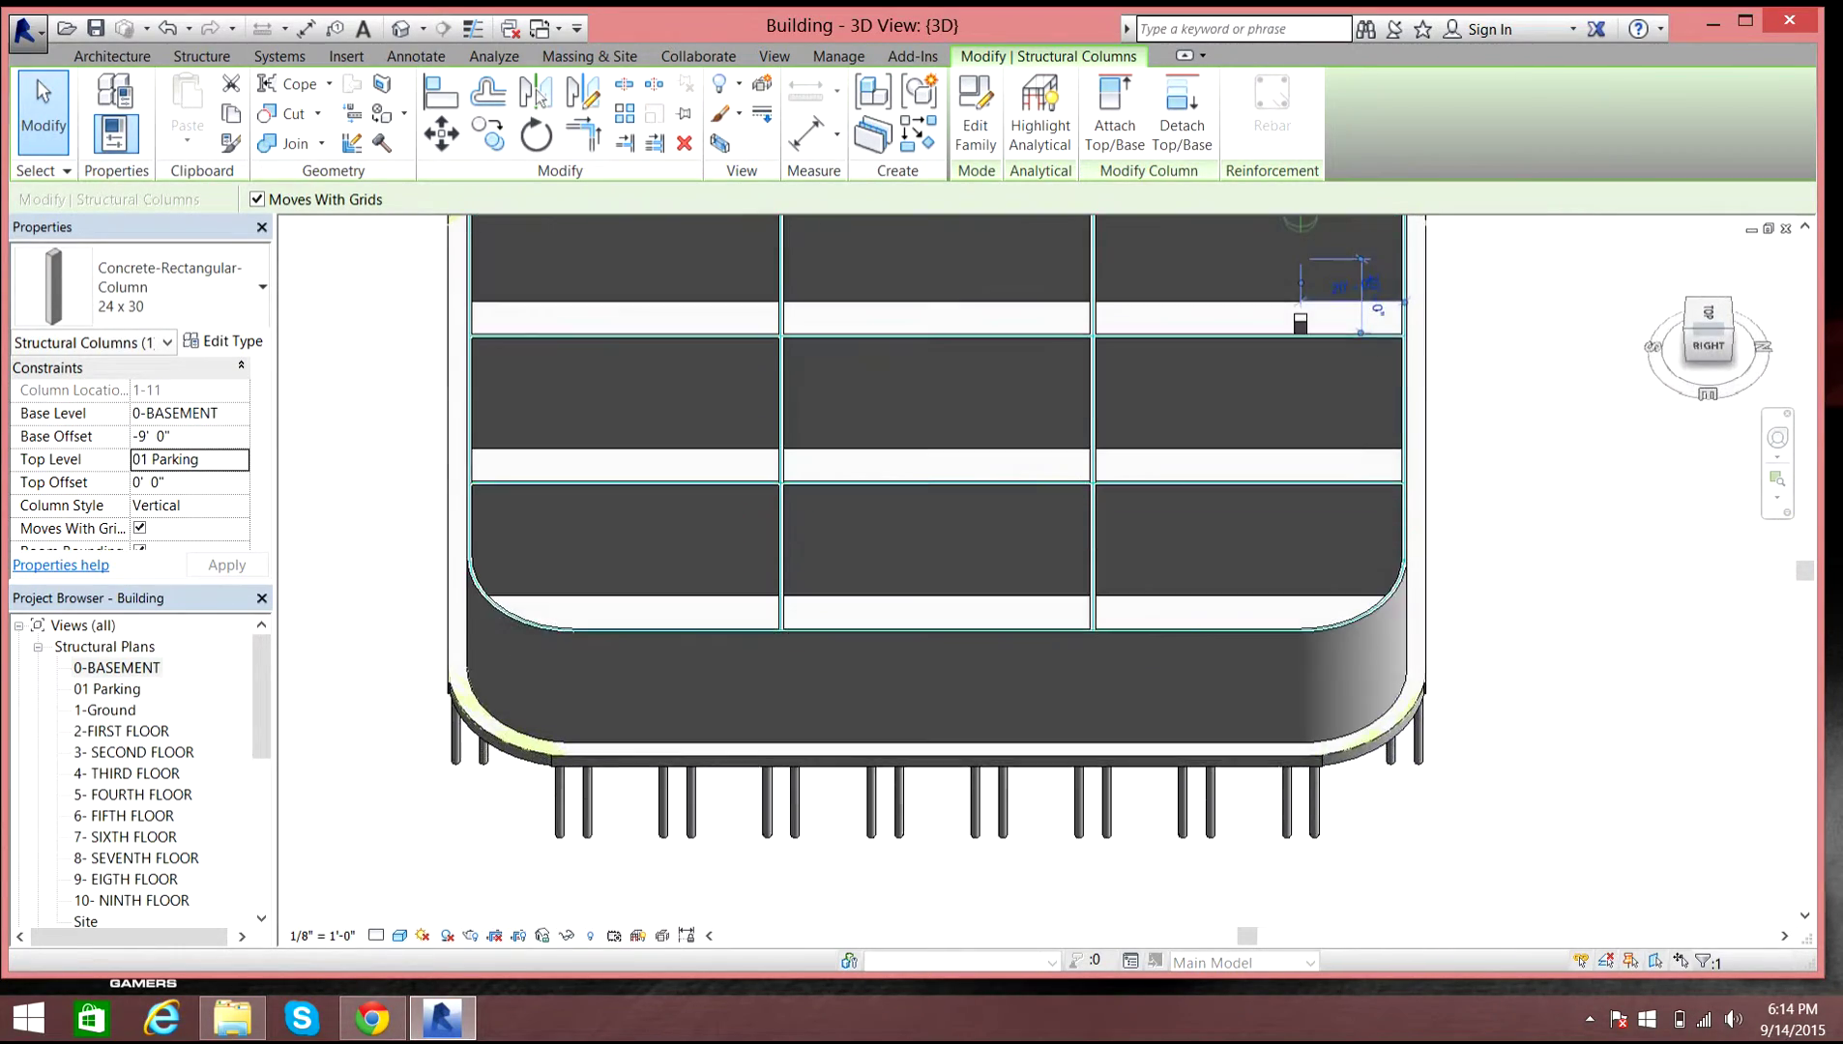
middle_drag(1295, 387, 1265, 543)
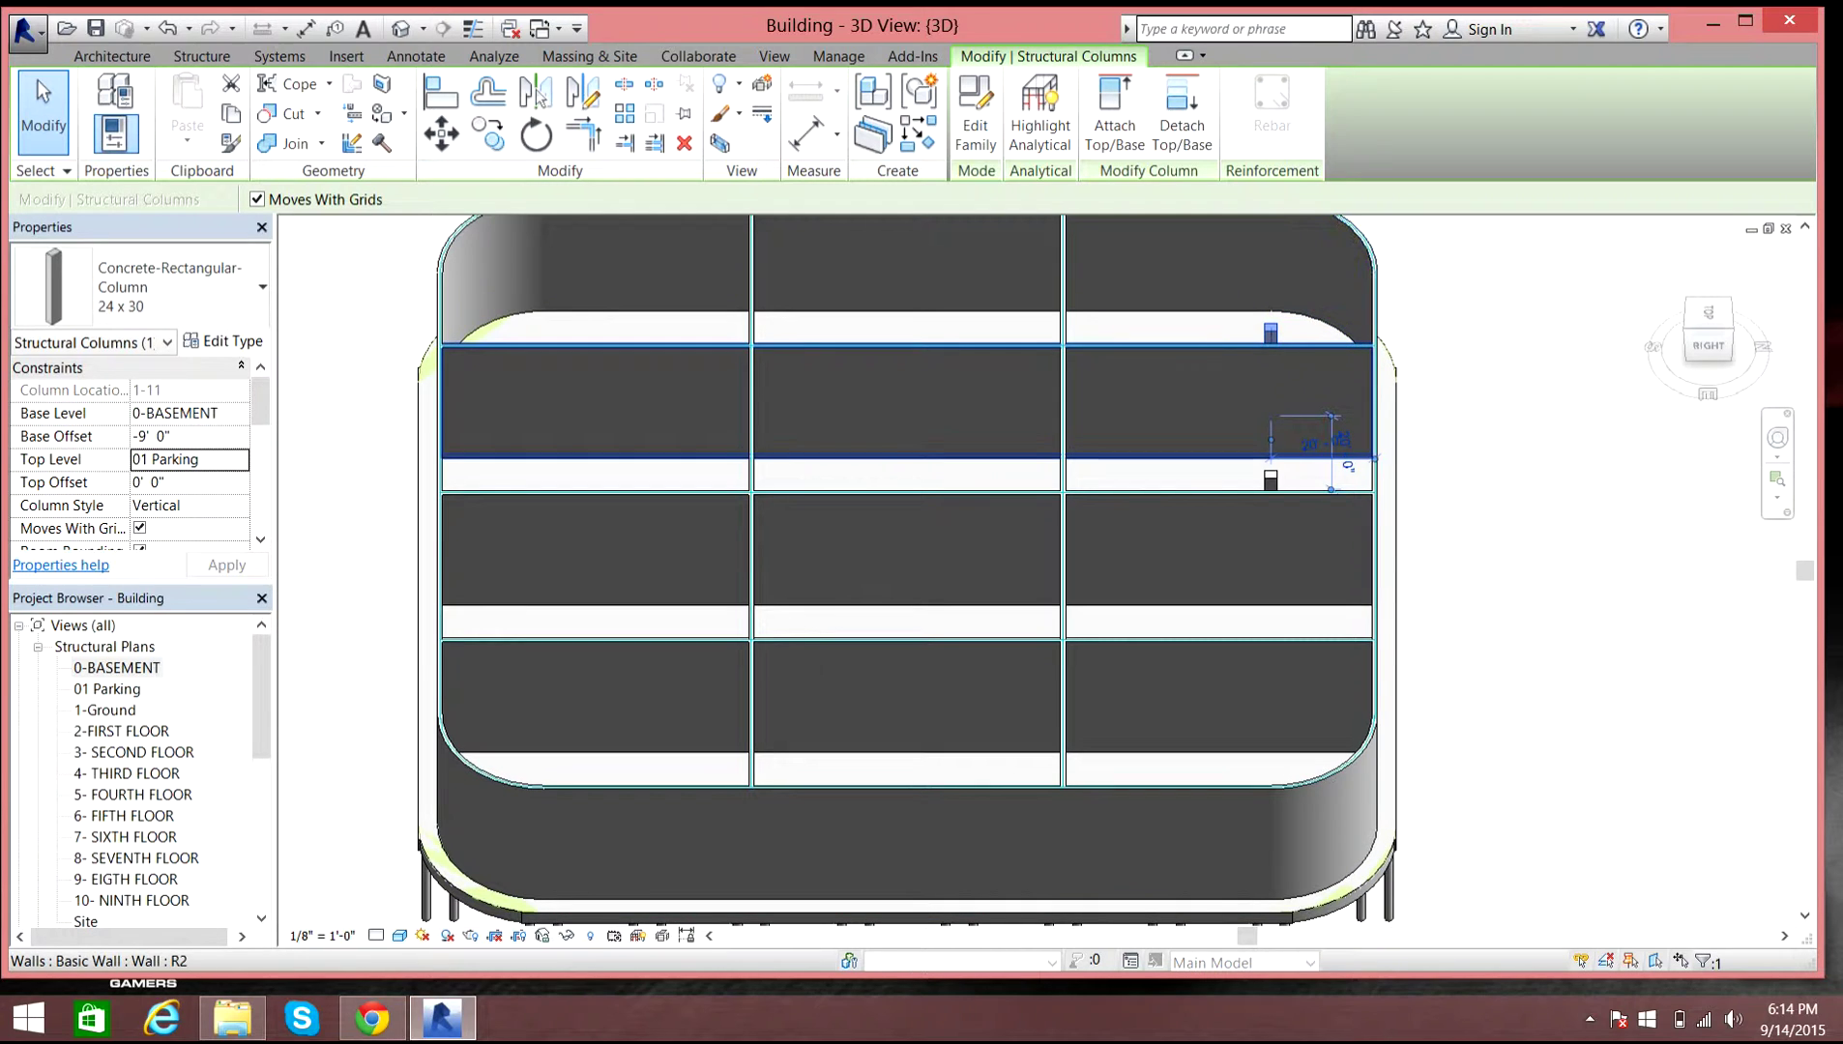
click(1707, 311)
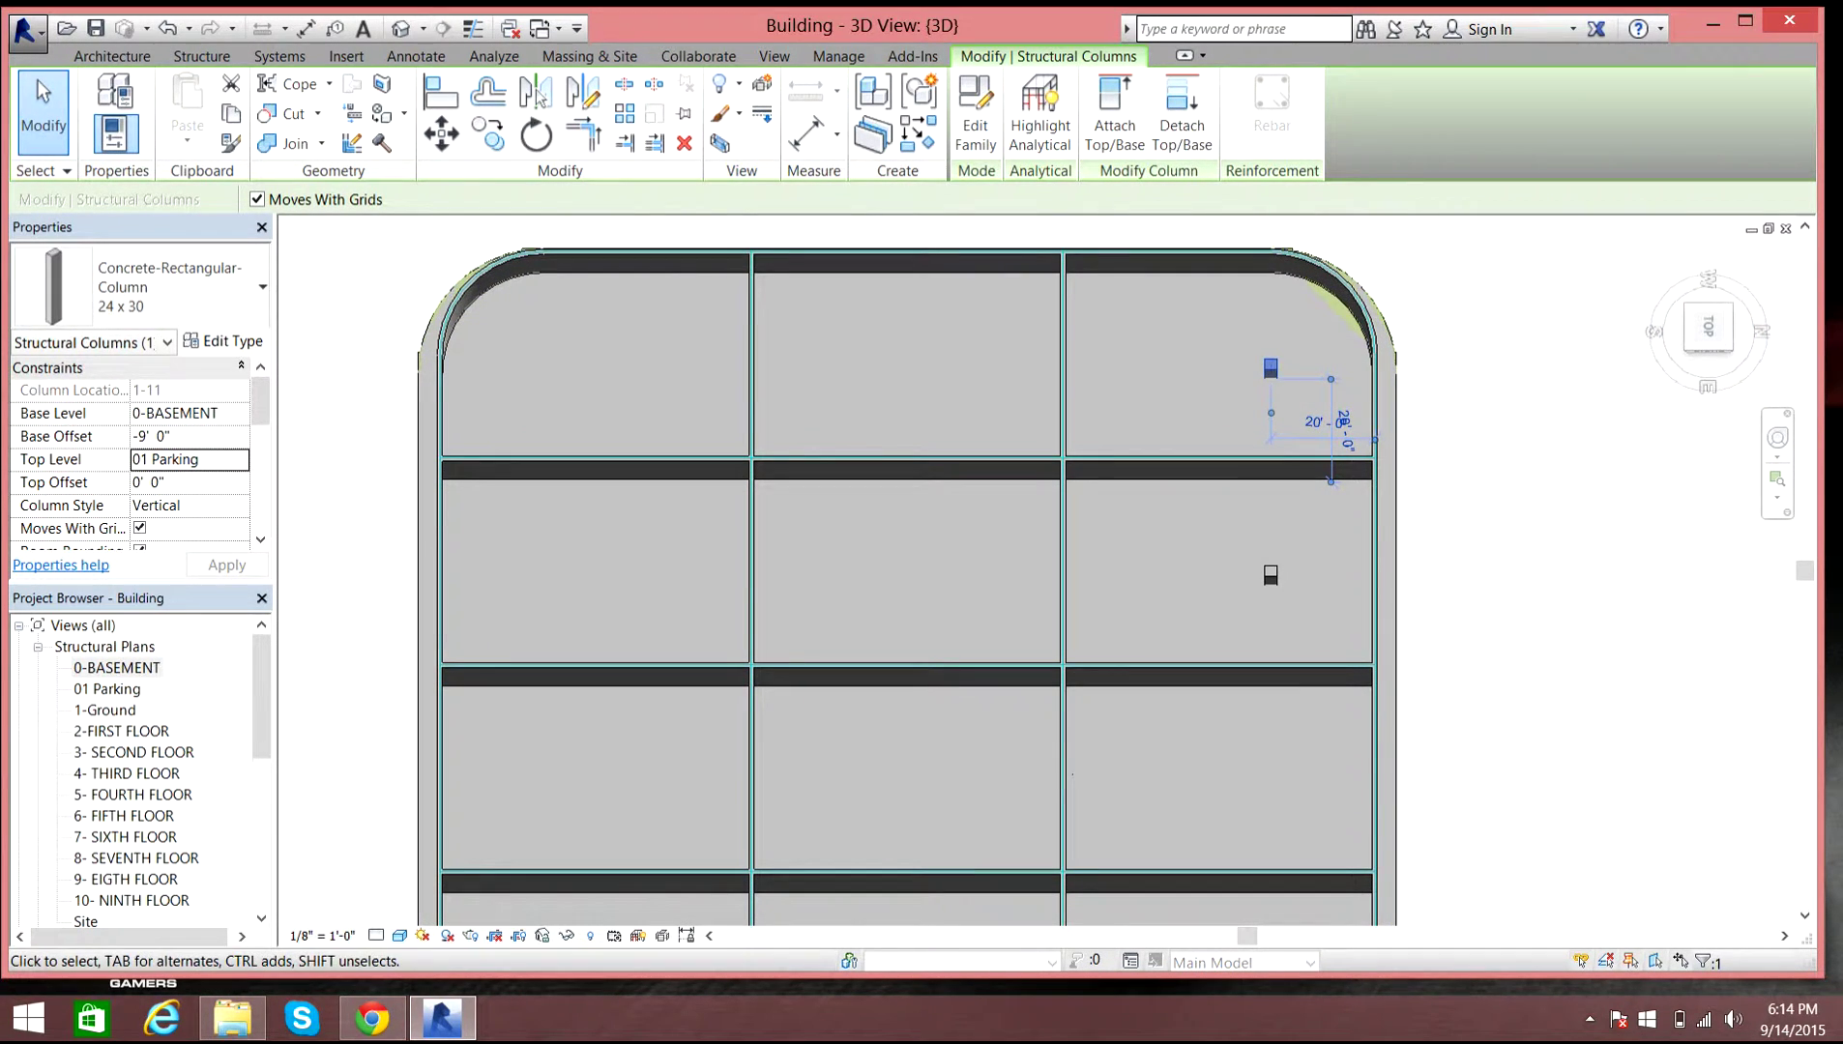
click(399, 936)
click(449, 790)
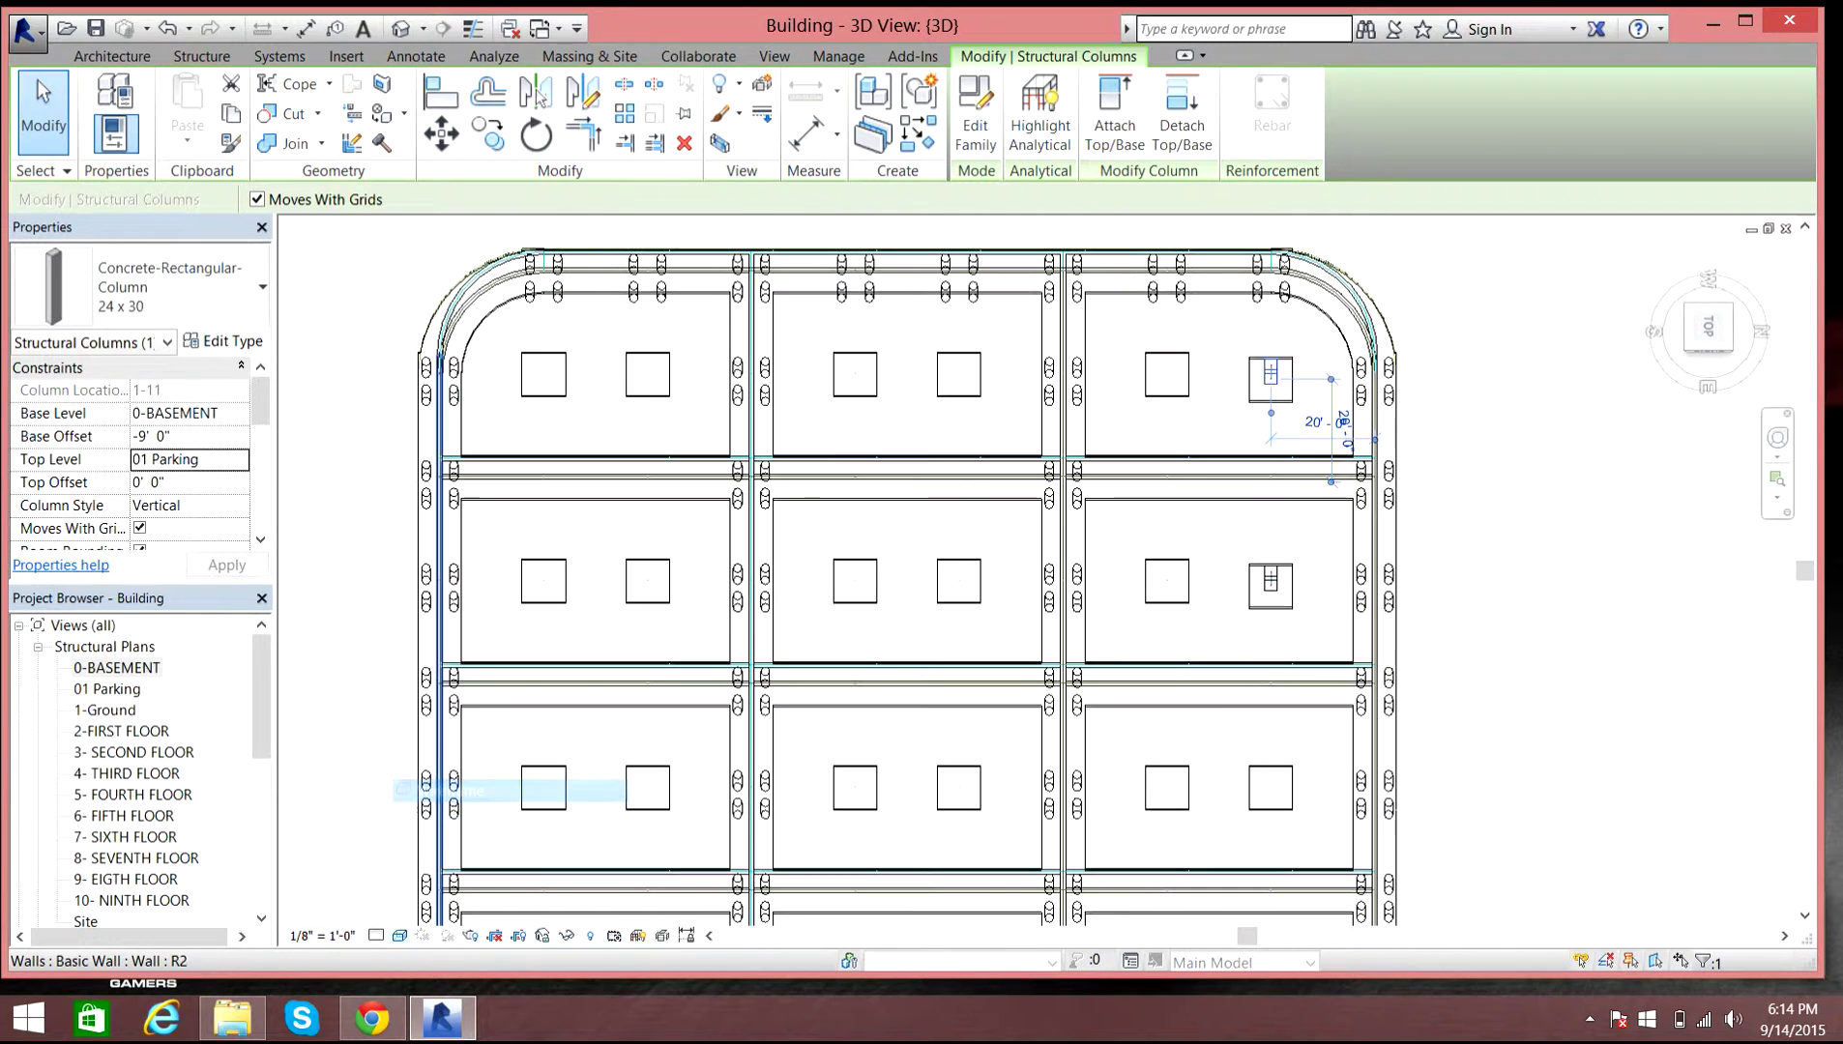
scroll(1271, 557, up, 1)
scroll(1280, 575, up, 5)
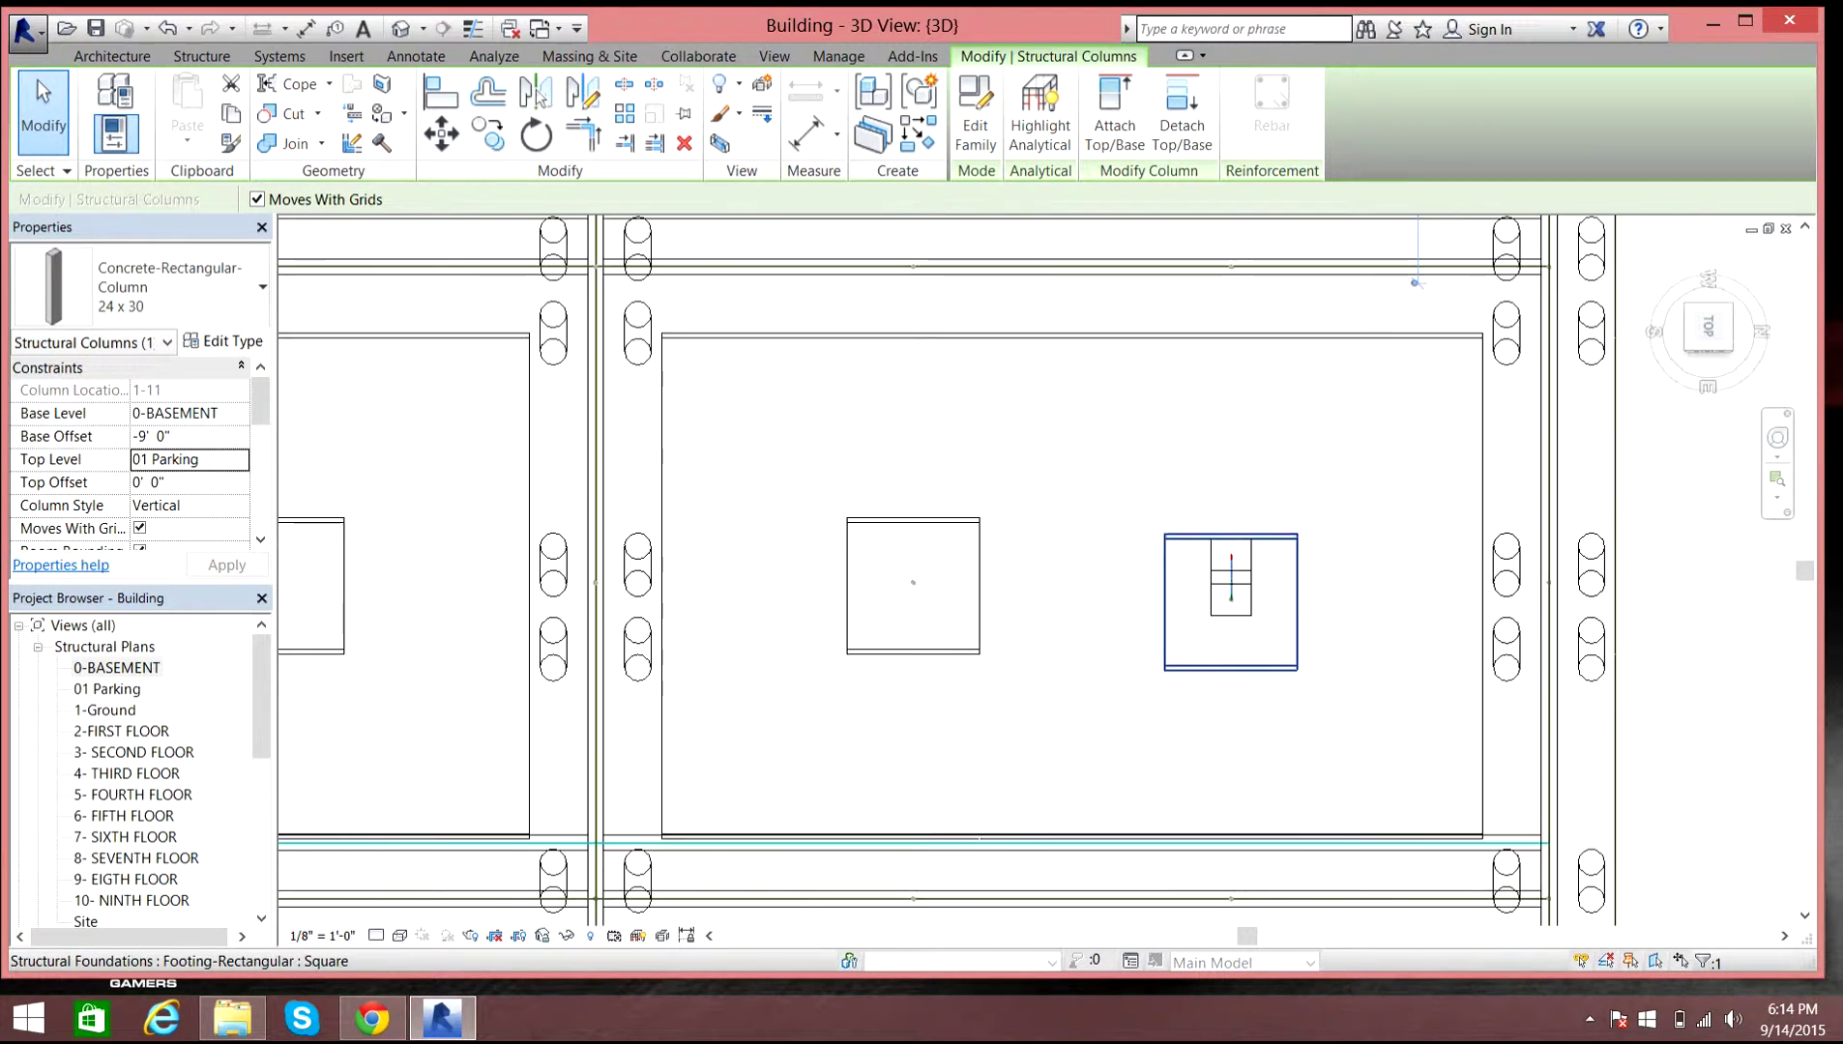
click(1708, 329)
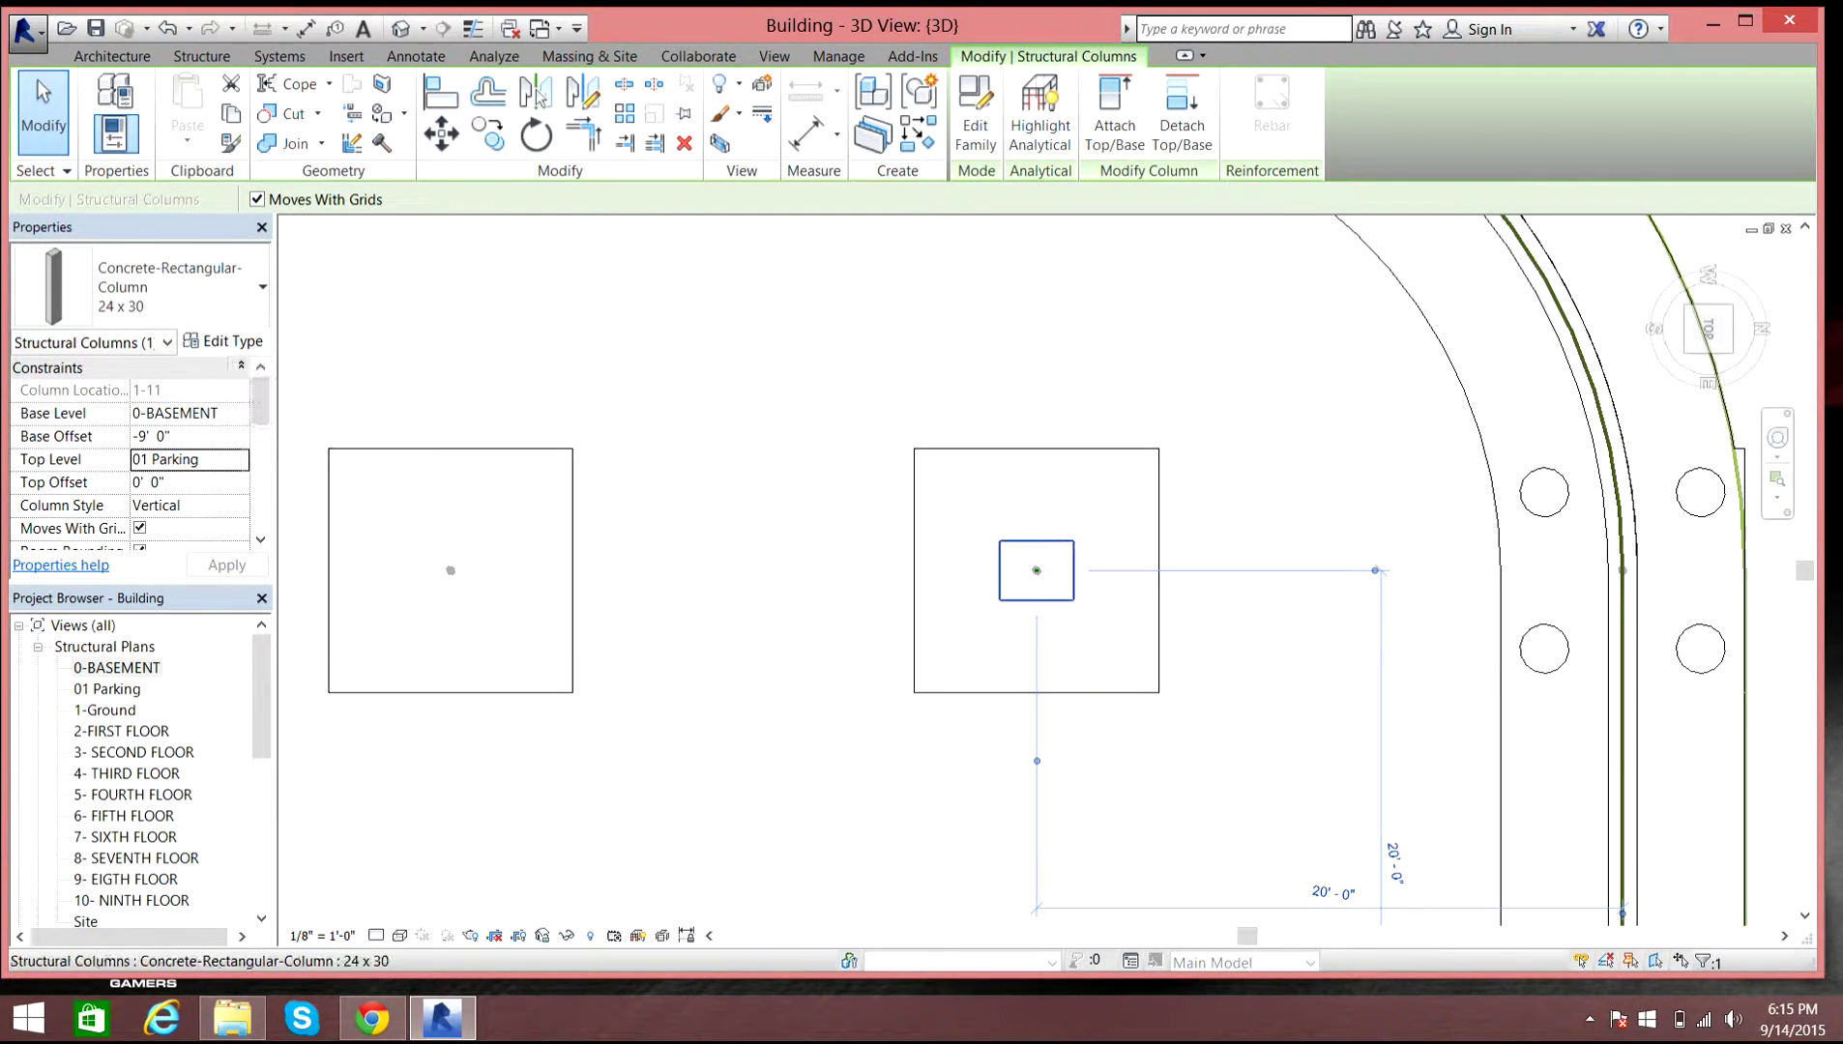
- Delete the two 24 x 30 columns at grid locations 1-11 and 1-14
scroll(1036, 571, down, 3)
scroll(1046, 556, down, 2)
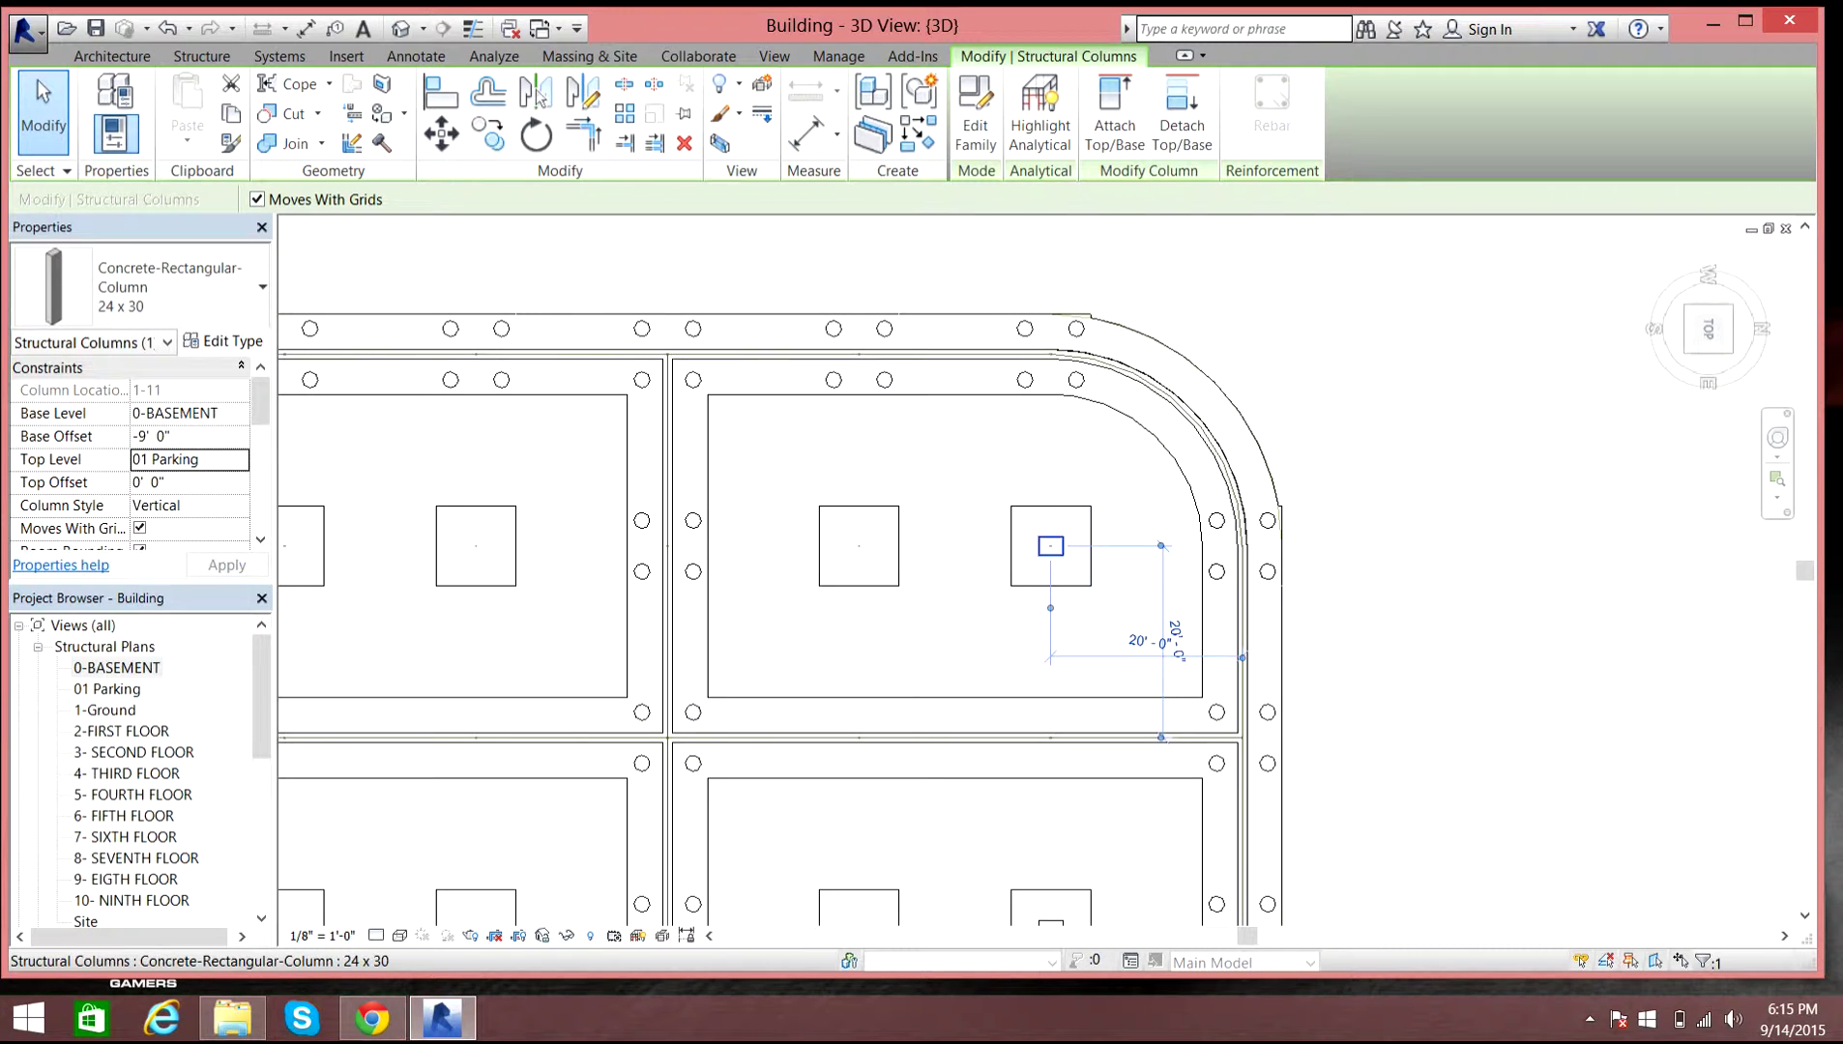
key(Escape)
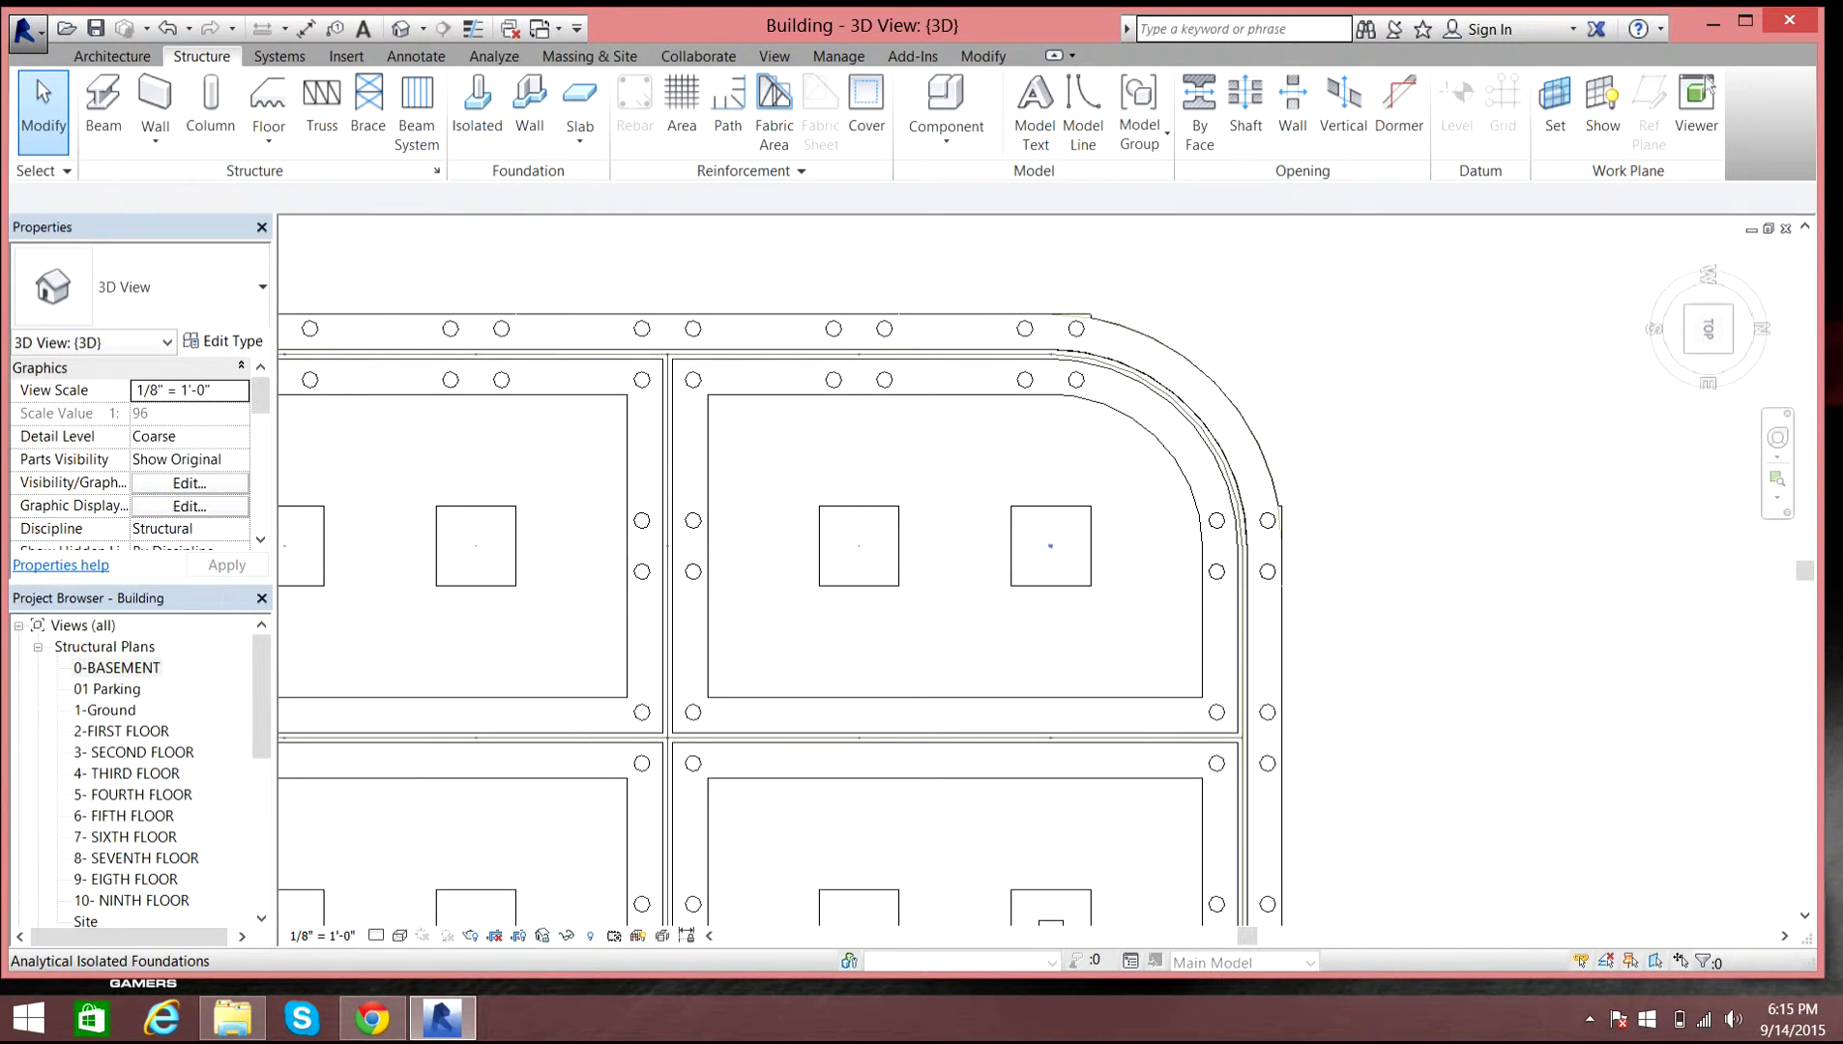
scroll(1049, 548, down, 2)
click(1051, 795)
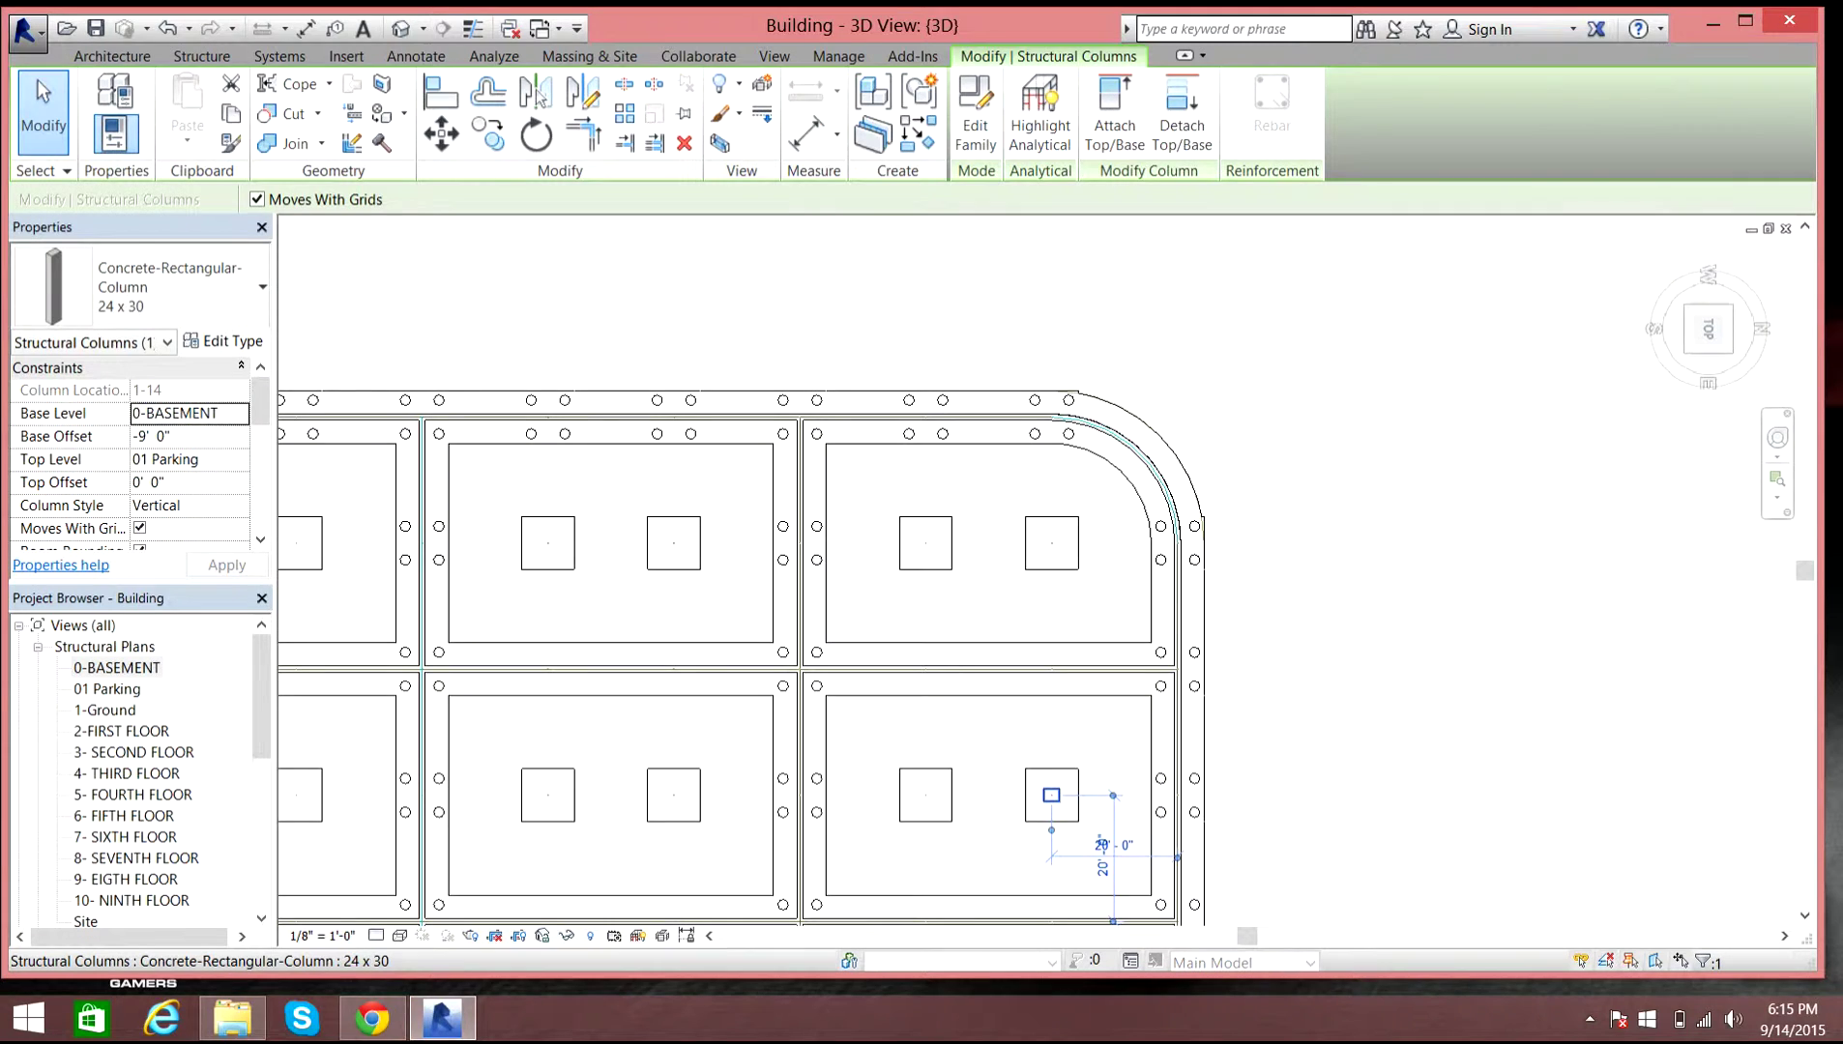
key(Escape)
scroll(1137, 604, down, 2)
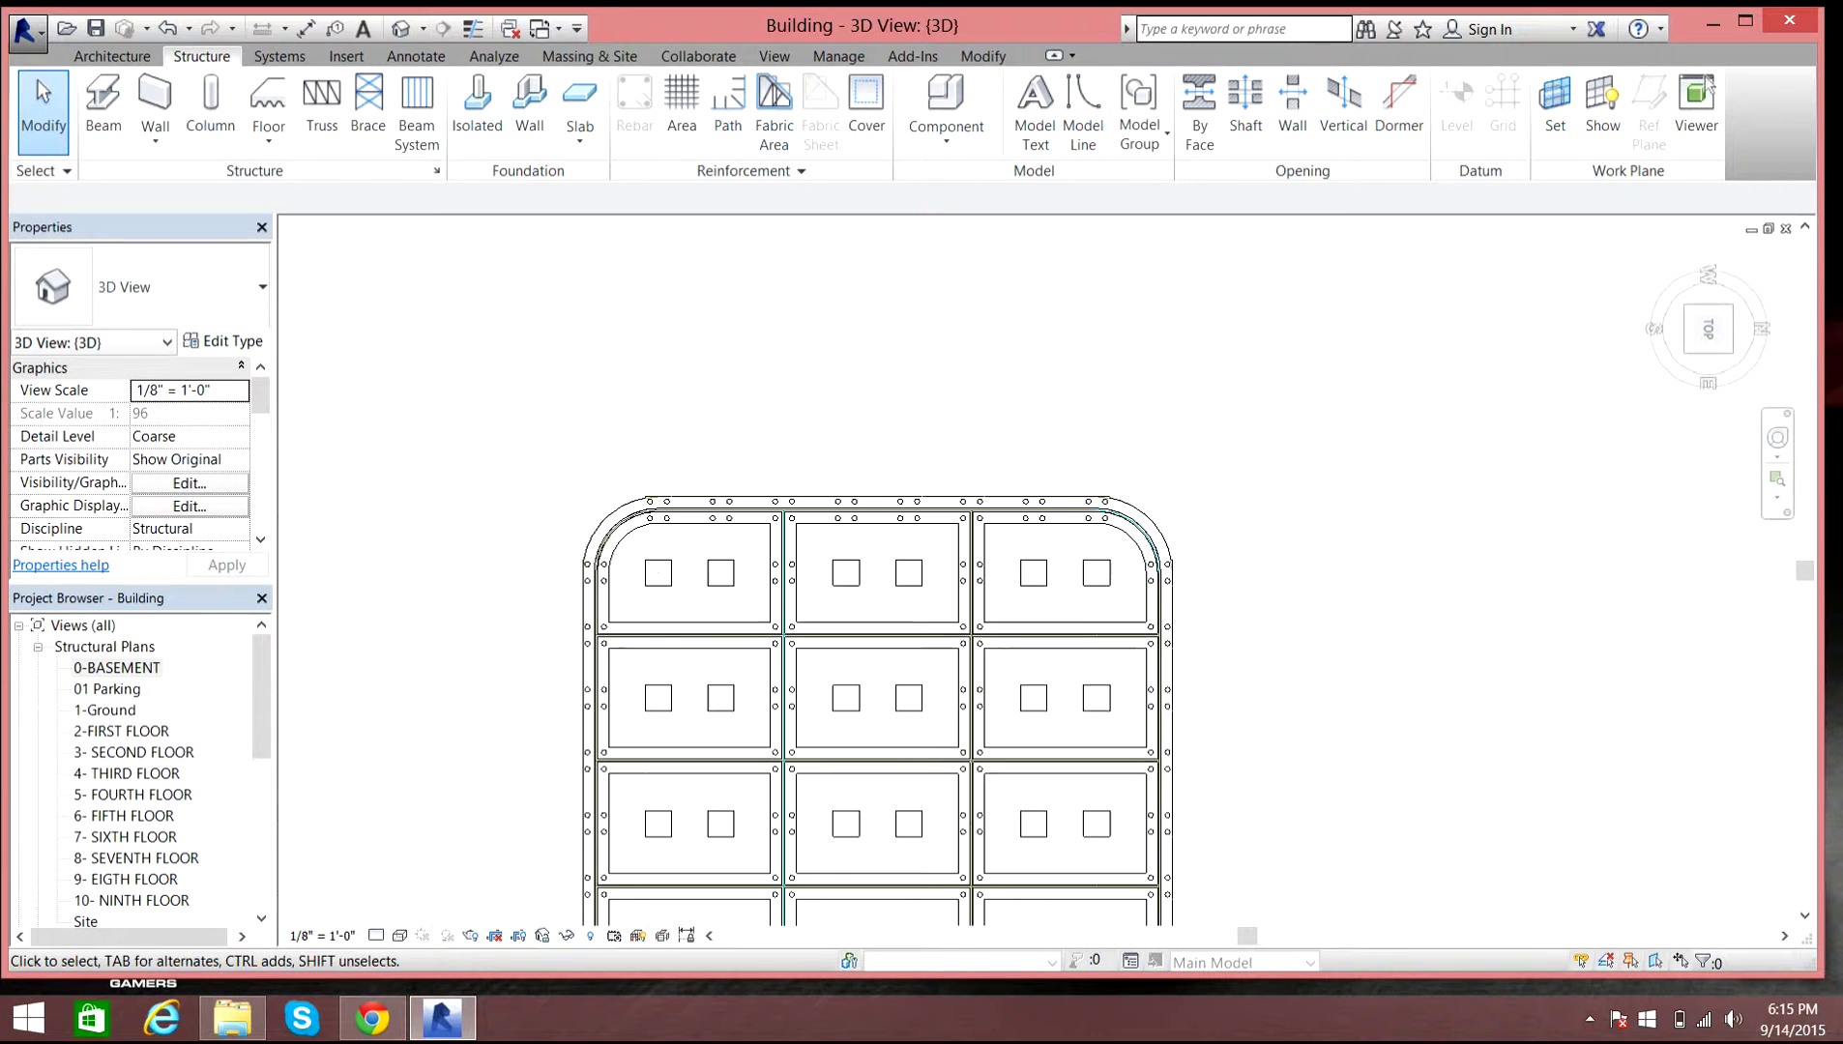
- Check the footing layout in the 0-BASEMENT plan and the foundation in 3D from above and from a corner
middle_drag(1137, 605, 1139, 530)
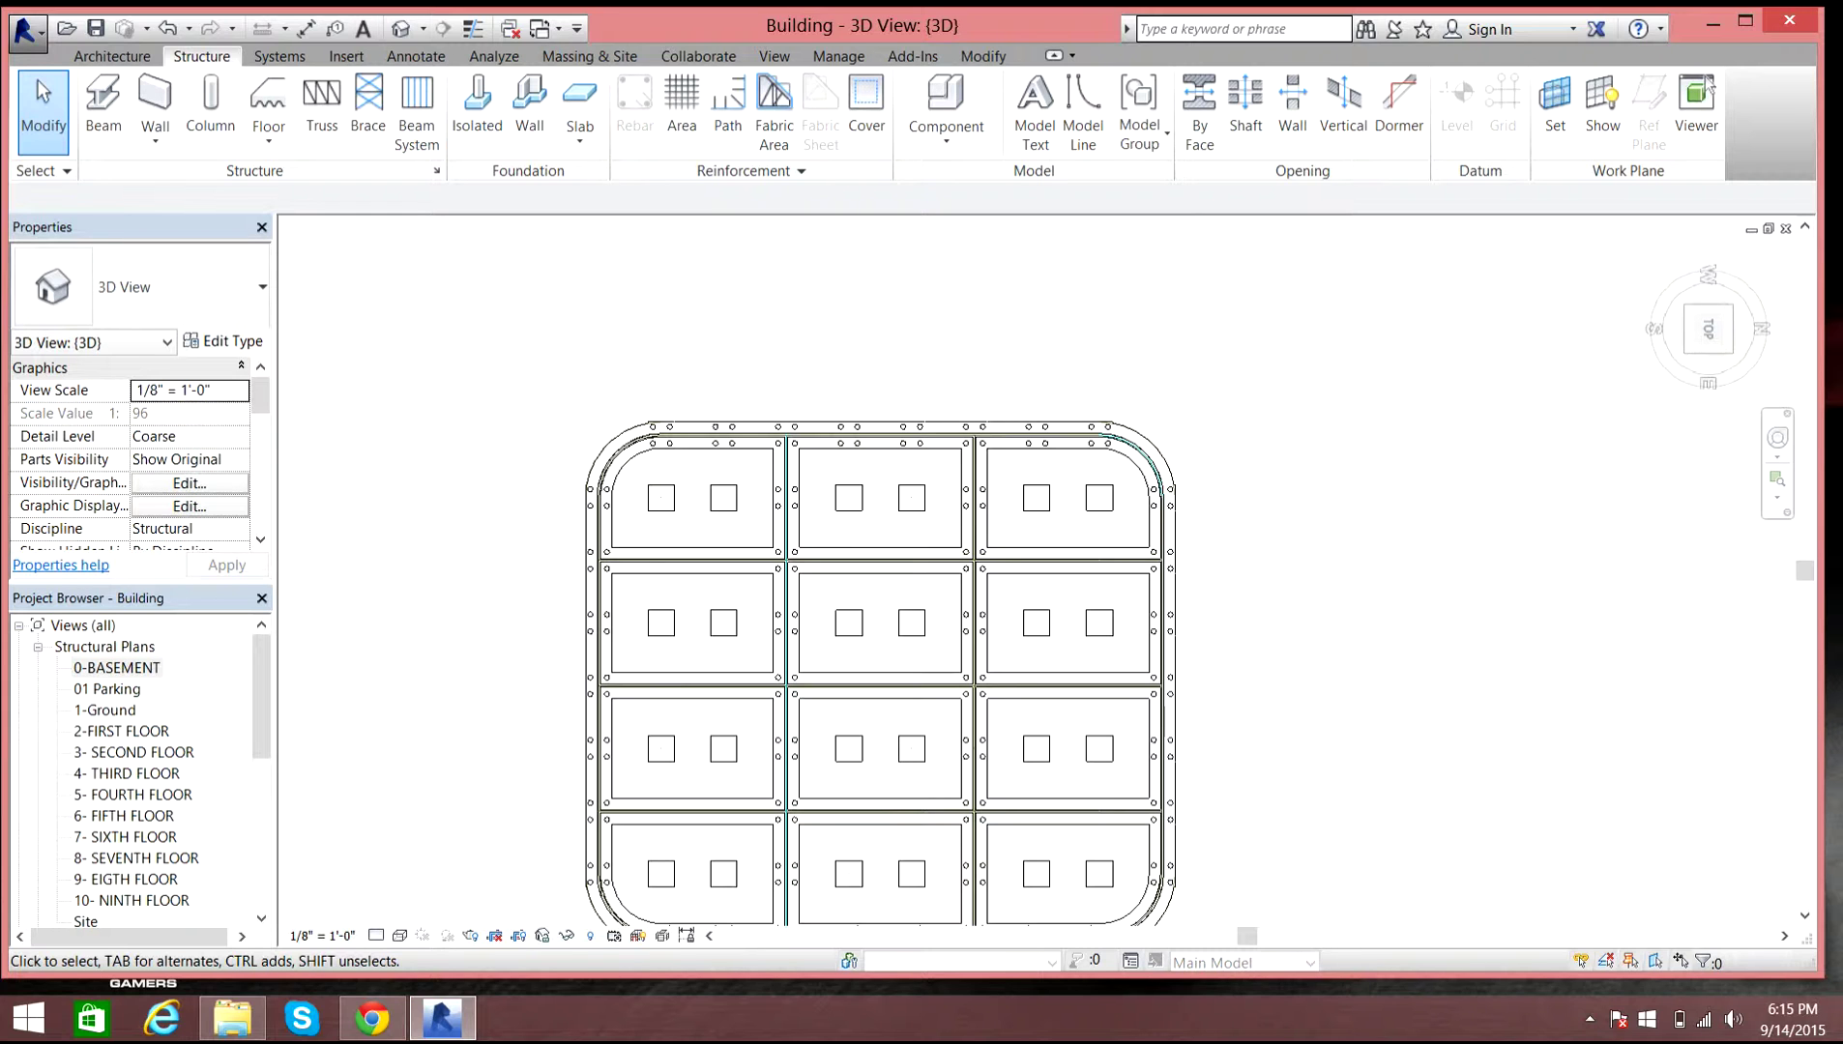
double_click(117, 667)
scroll(843, 378, down, 4)
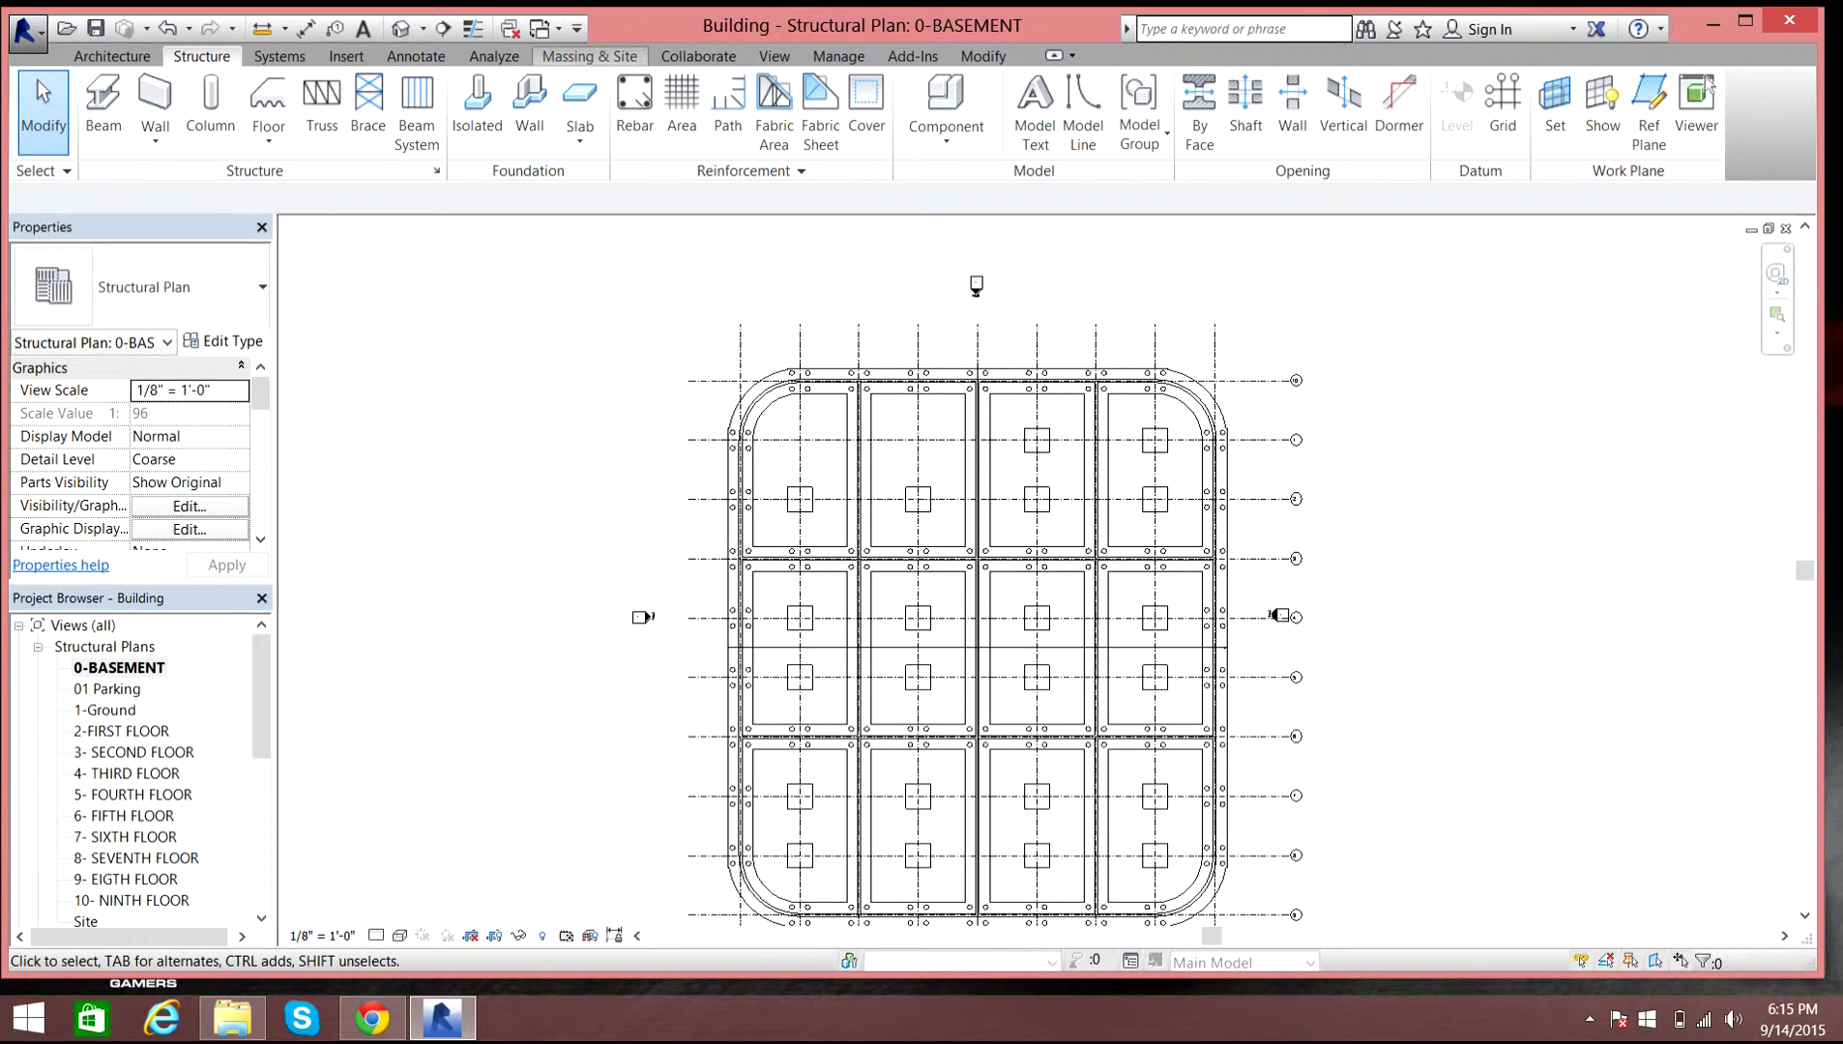
click(400, 28)
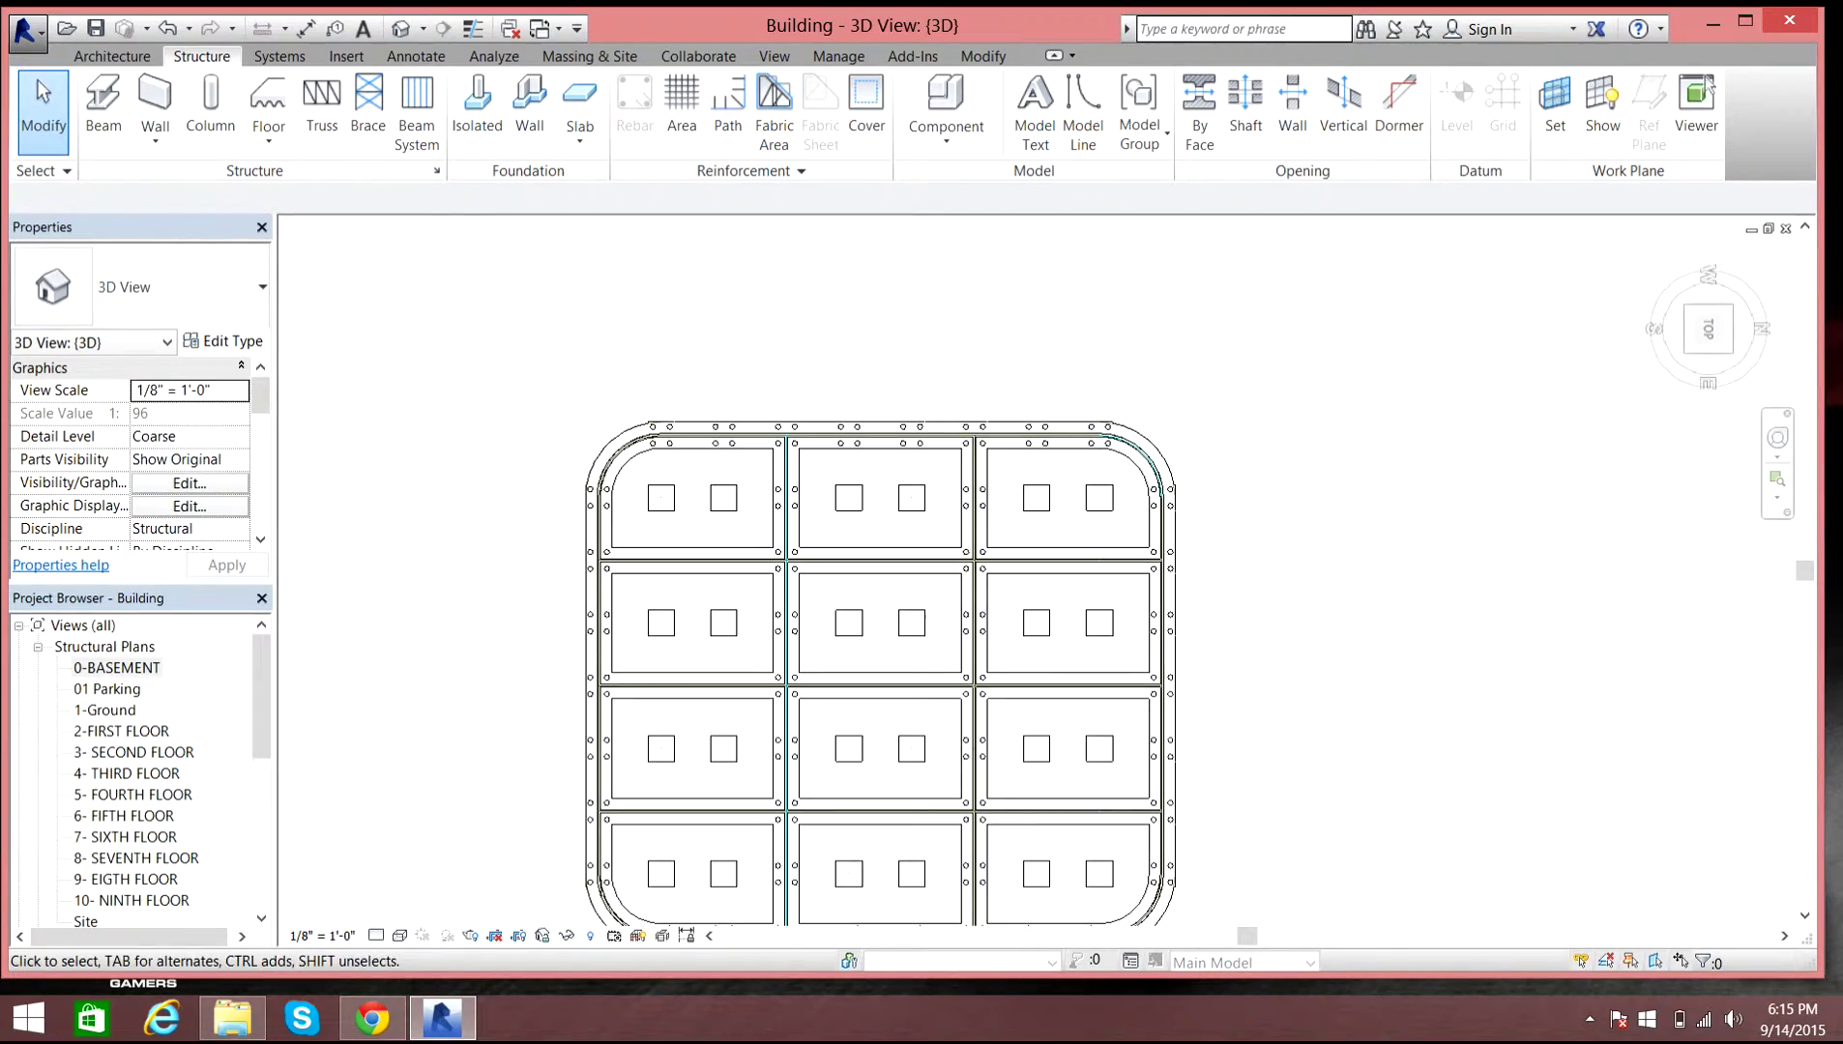
drag(1708, 331, 1703, 294)
click(1704, 343)
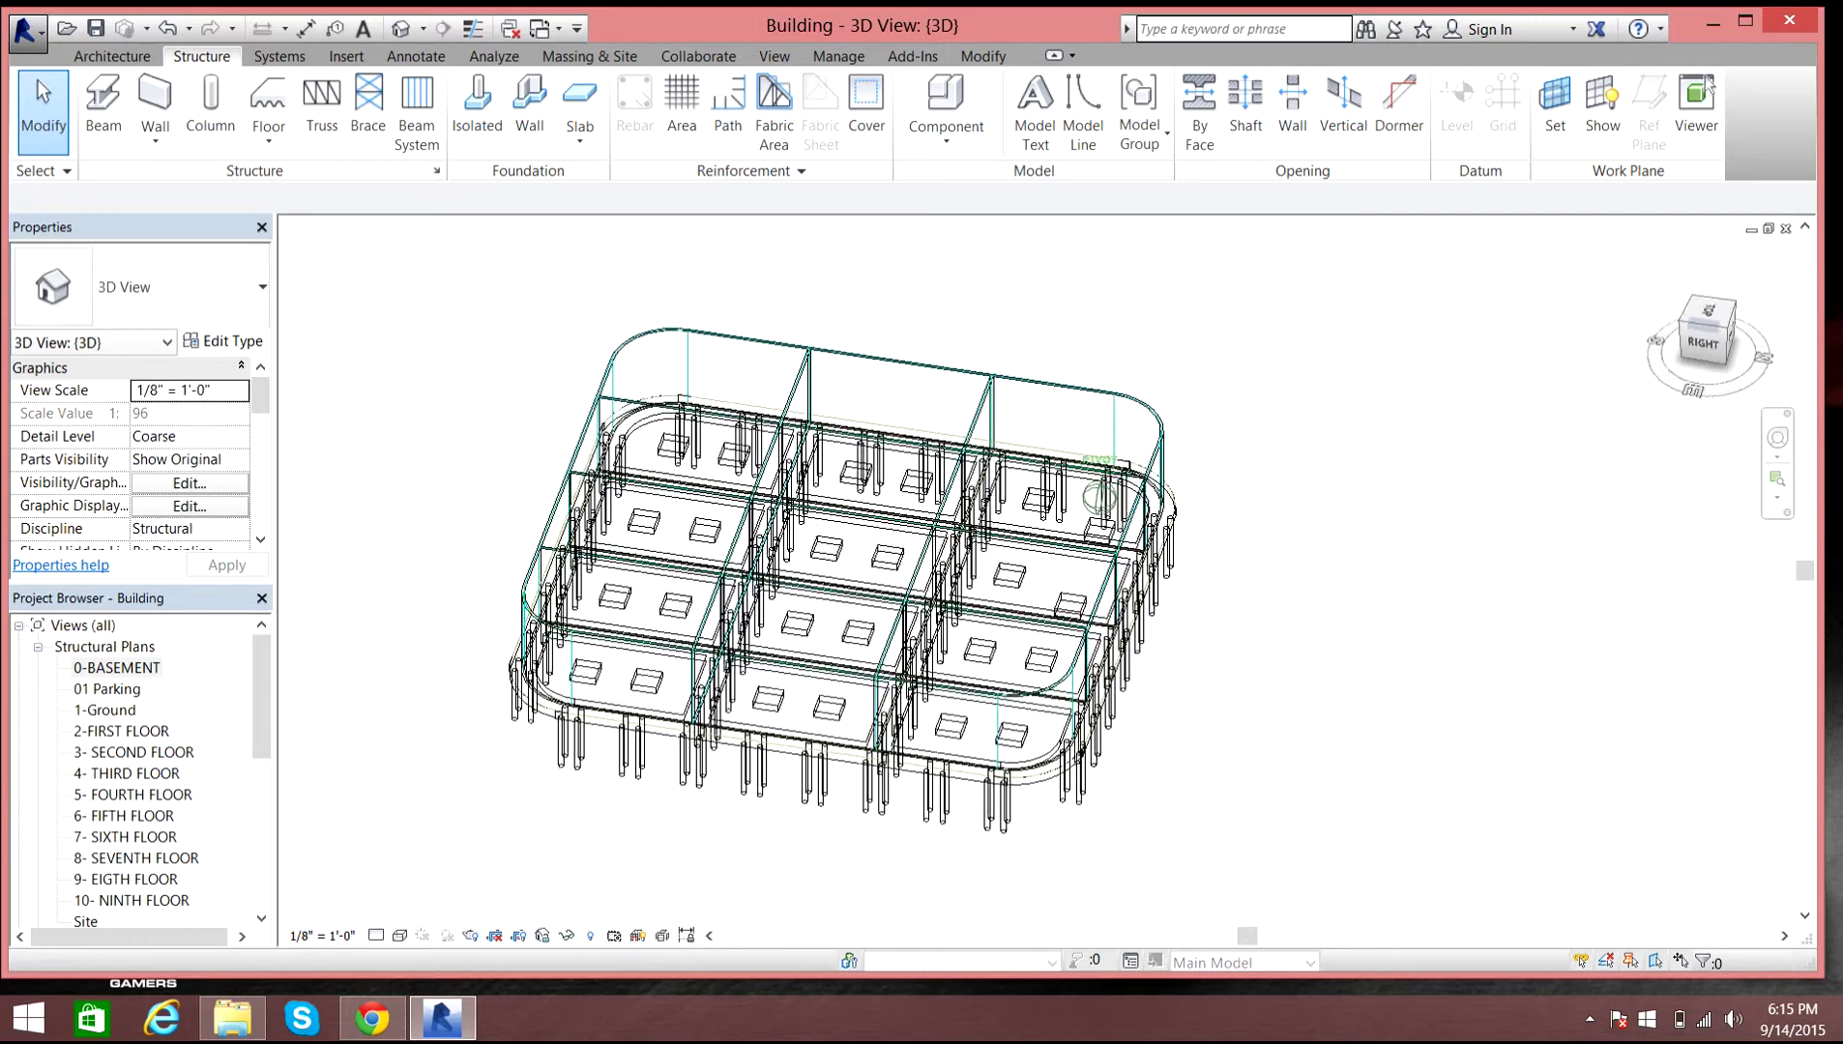
click(1705, 310)
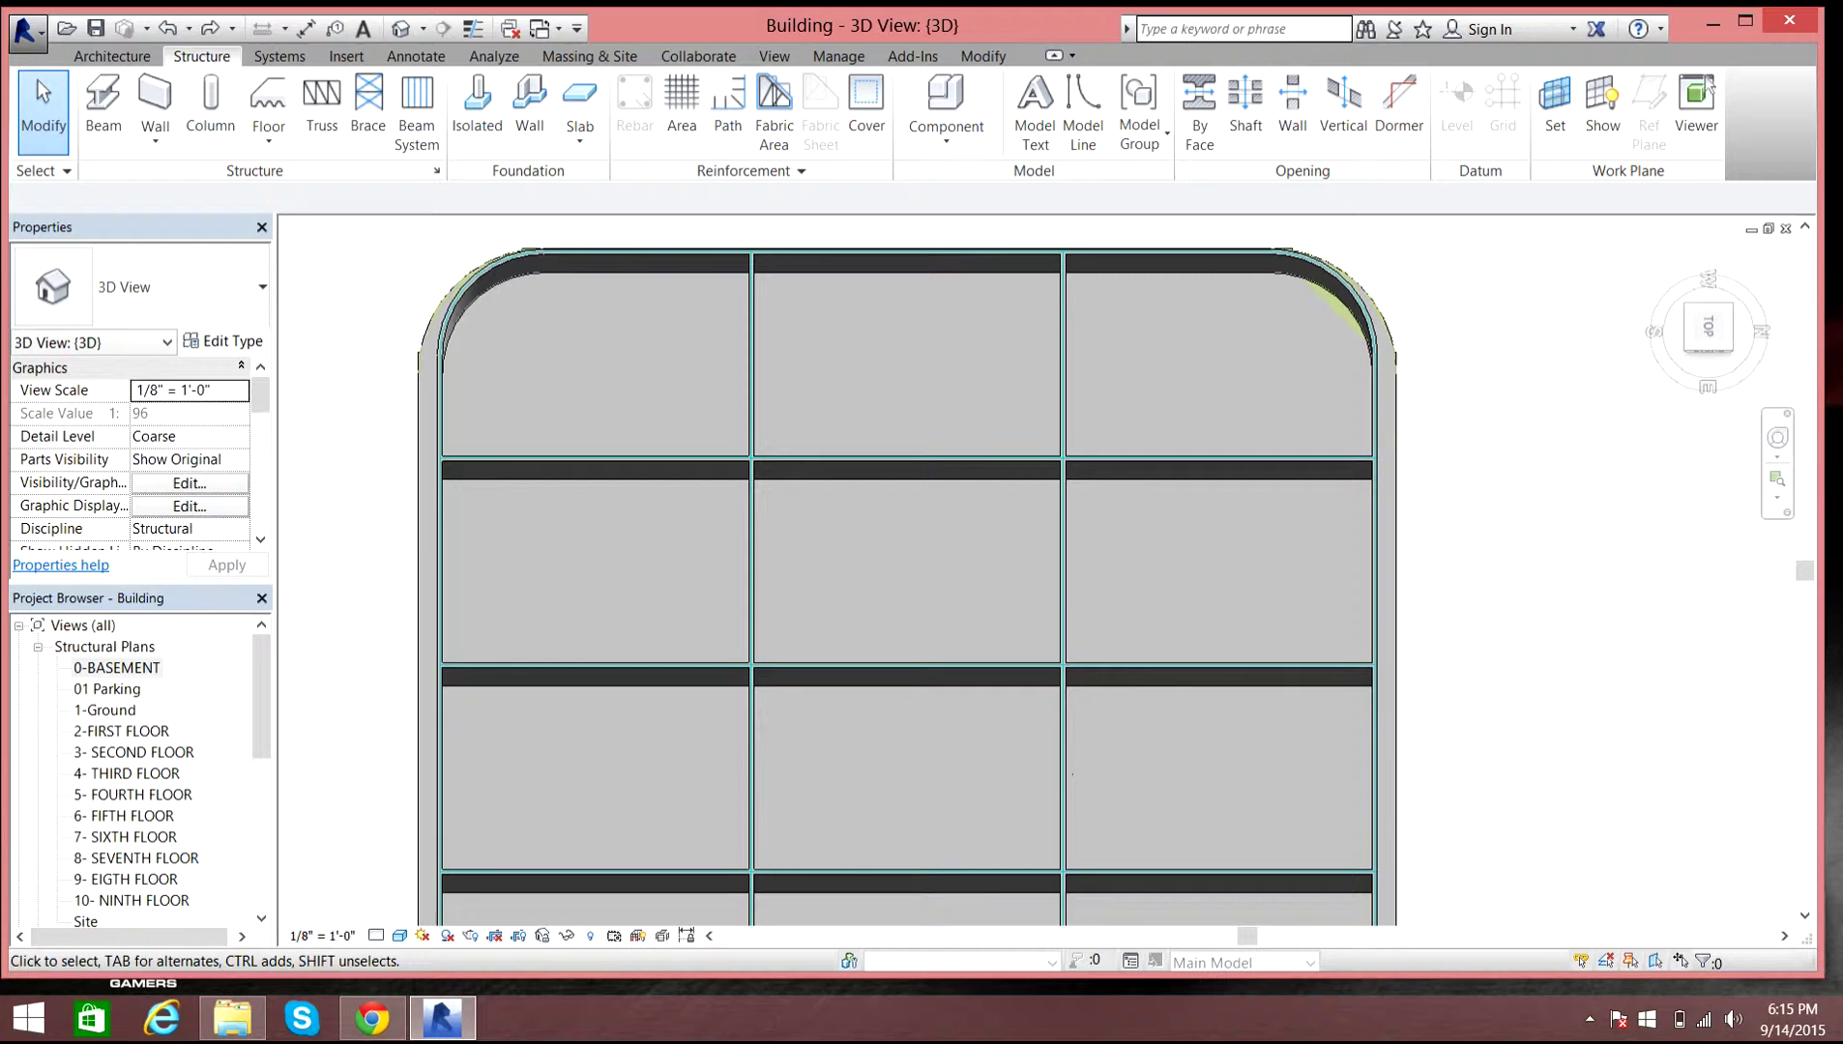
mouse_move(1707, 328)
mouse_down()
mouse_move(1633, 126)
mouse_move(1624, 241)
mouse_up()
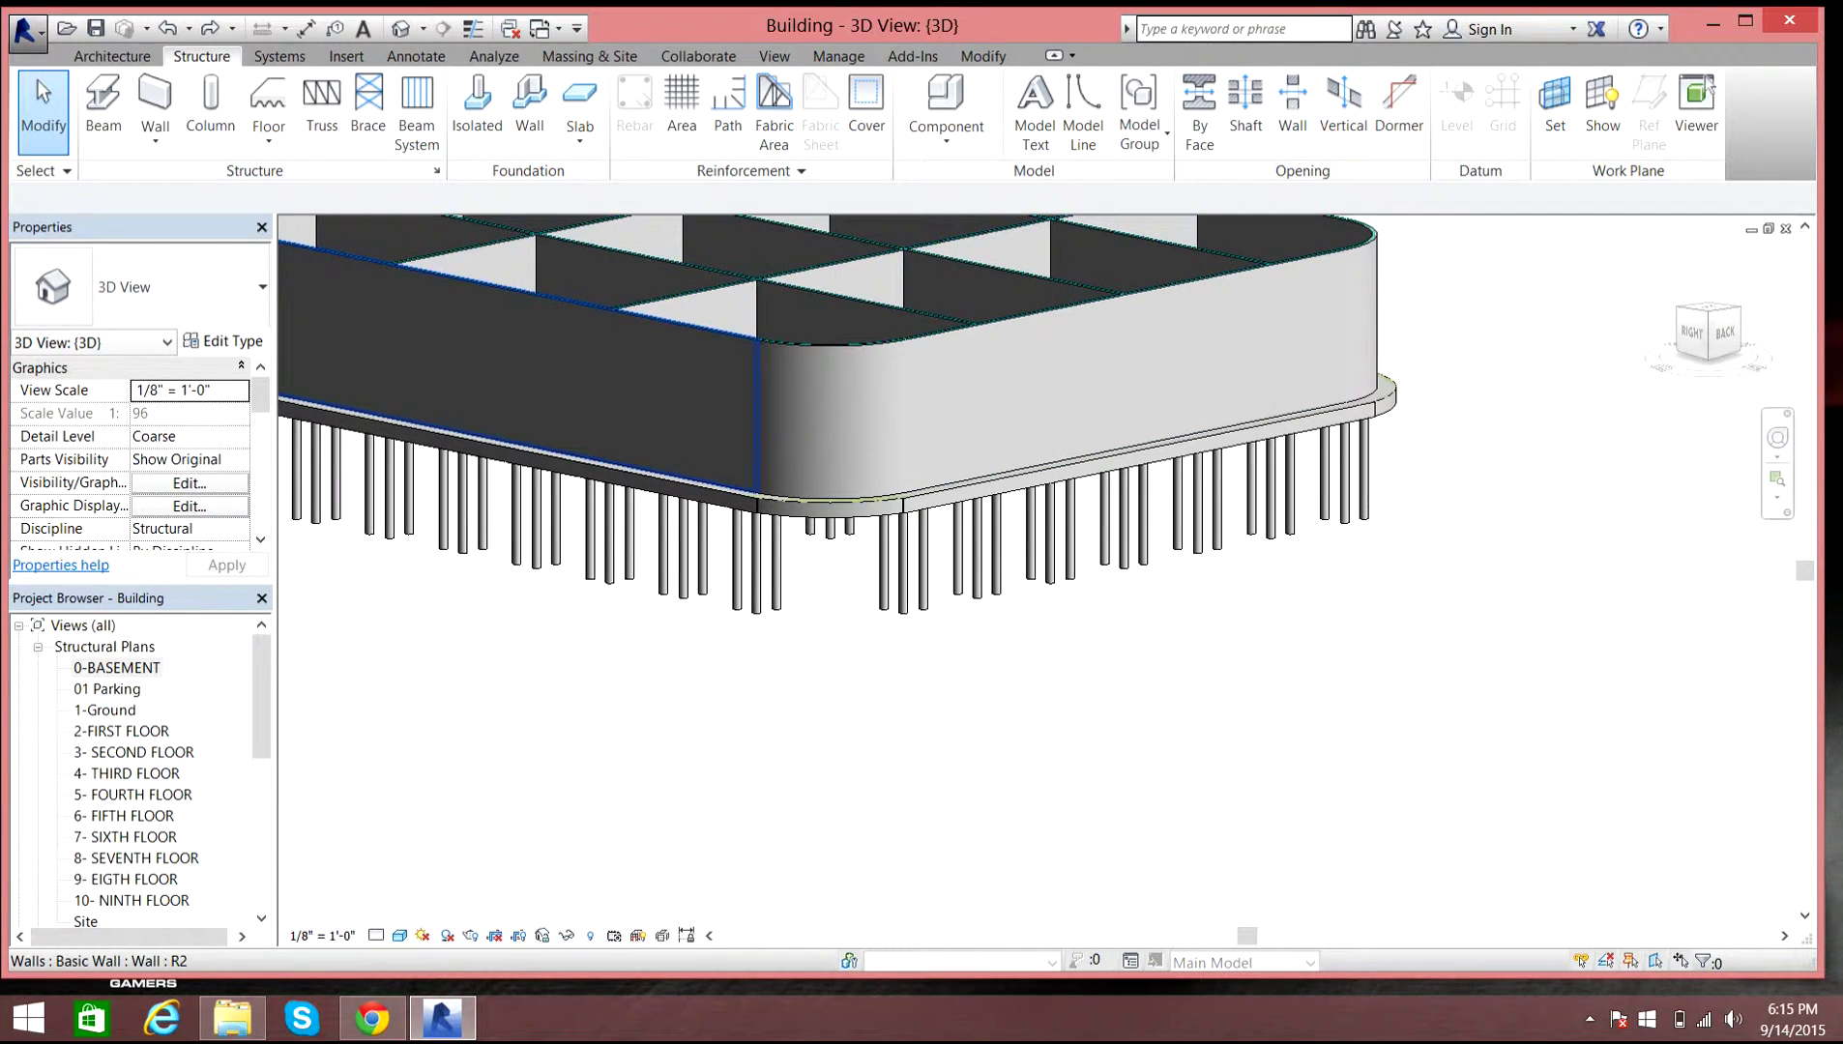
- Open the 0-BASEMENT structural plan with nothing selected and bring the whole footing layout into view
double_click(116, 667)
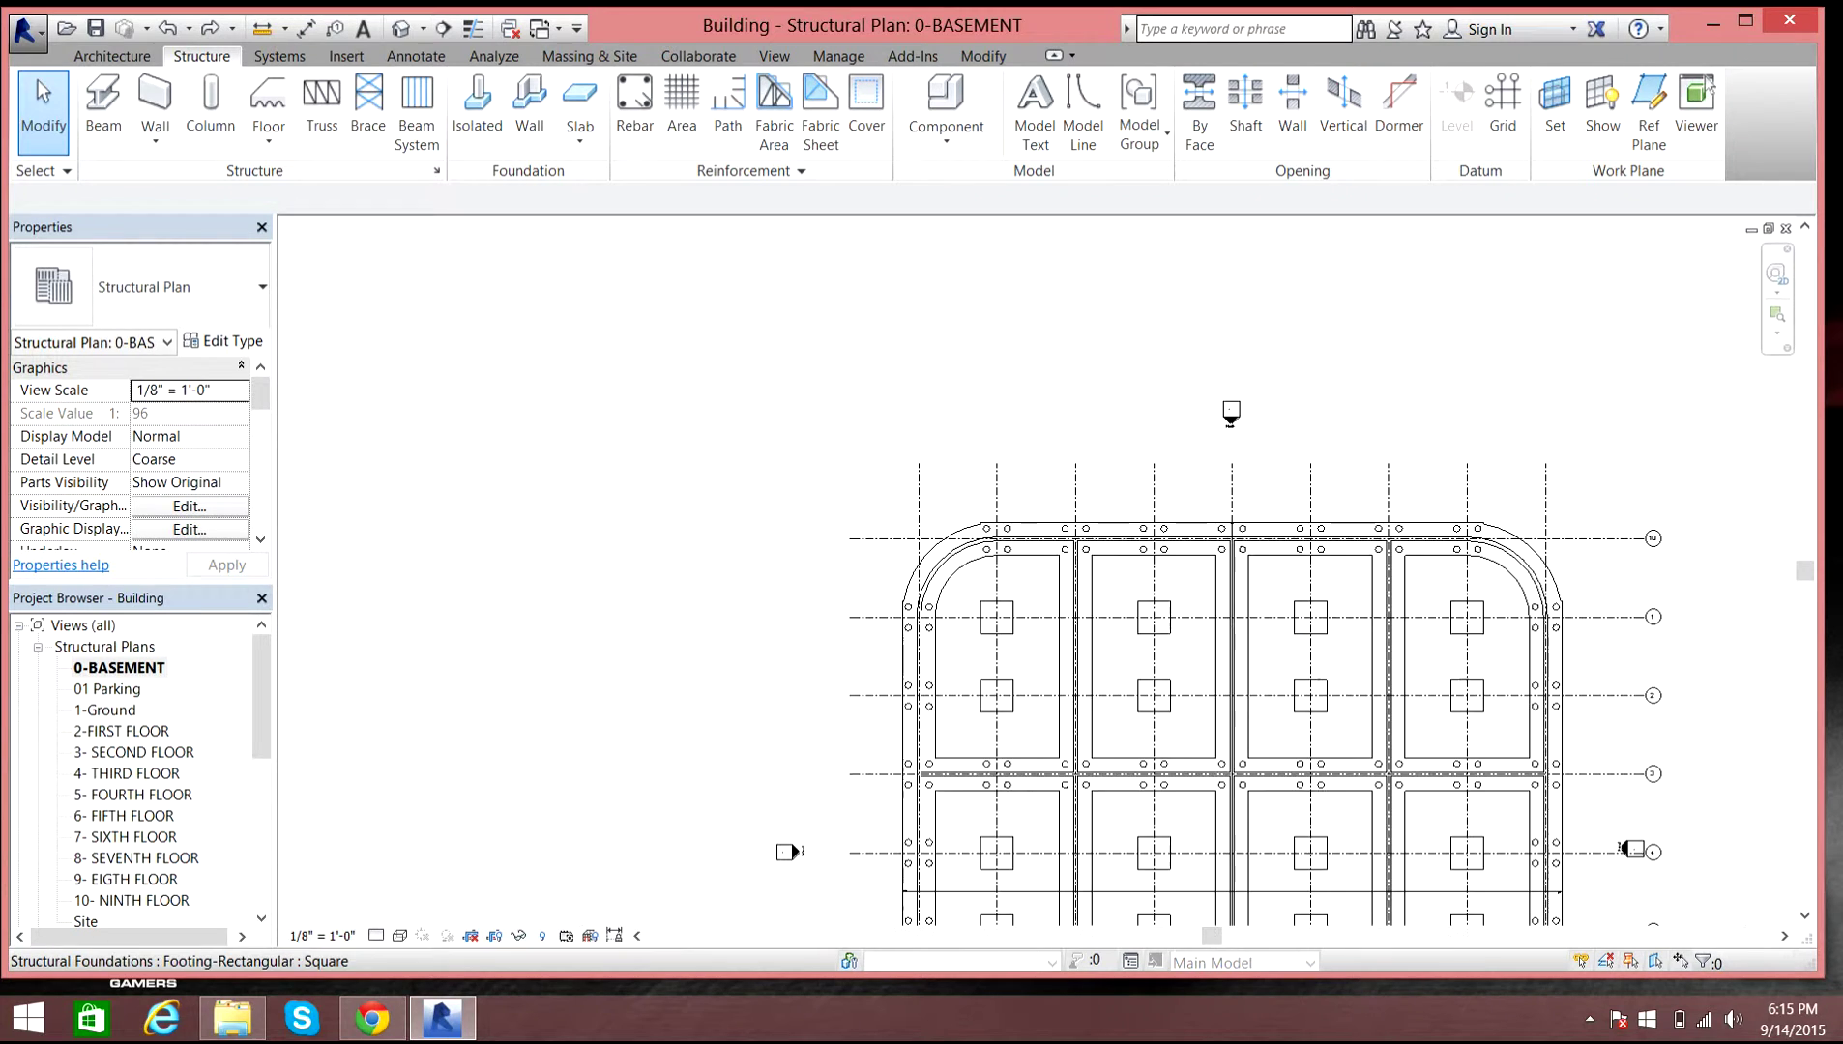
scroll(1125, 606, down, 1)
click(1326, 580)
right_click(1349, 465)
right_click(1335, 416)
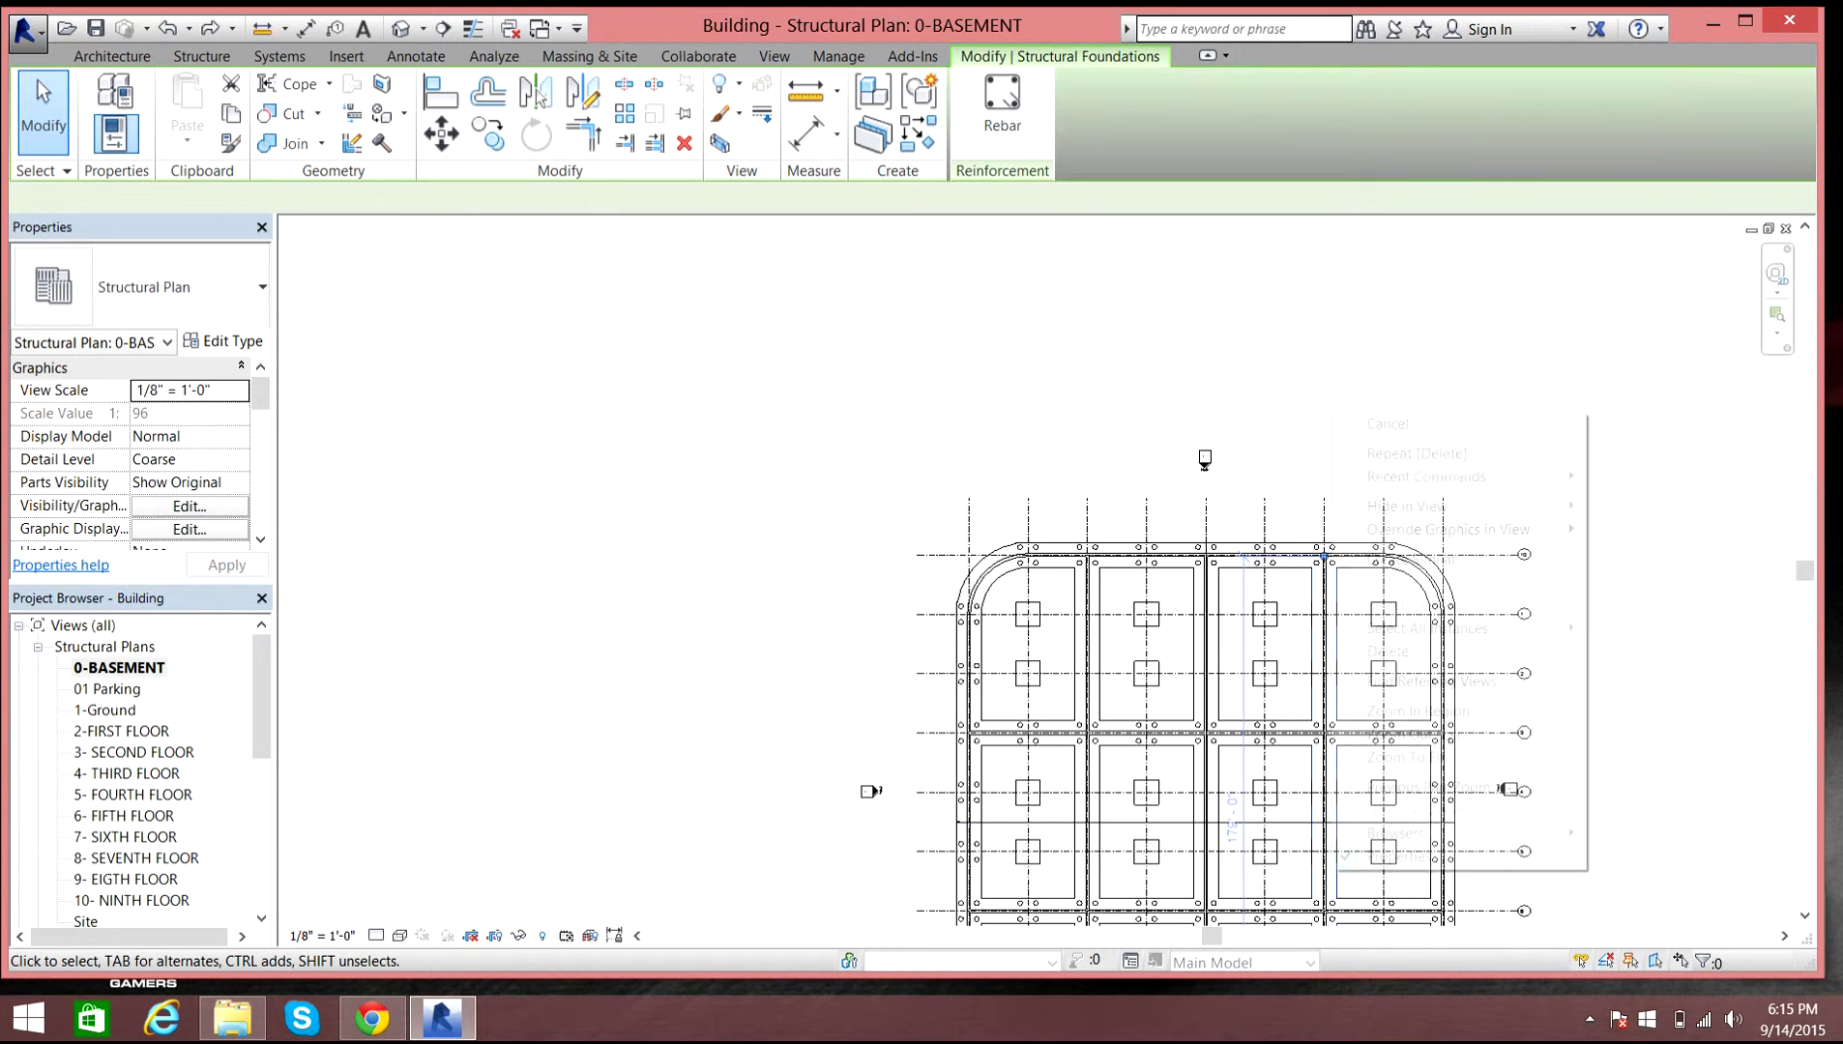
right_click(1491, 520)
click(1537, 761)
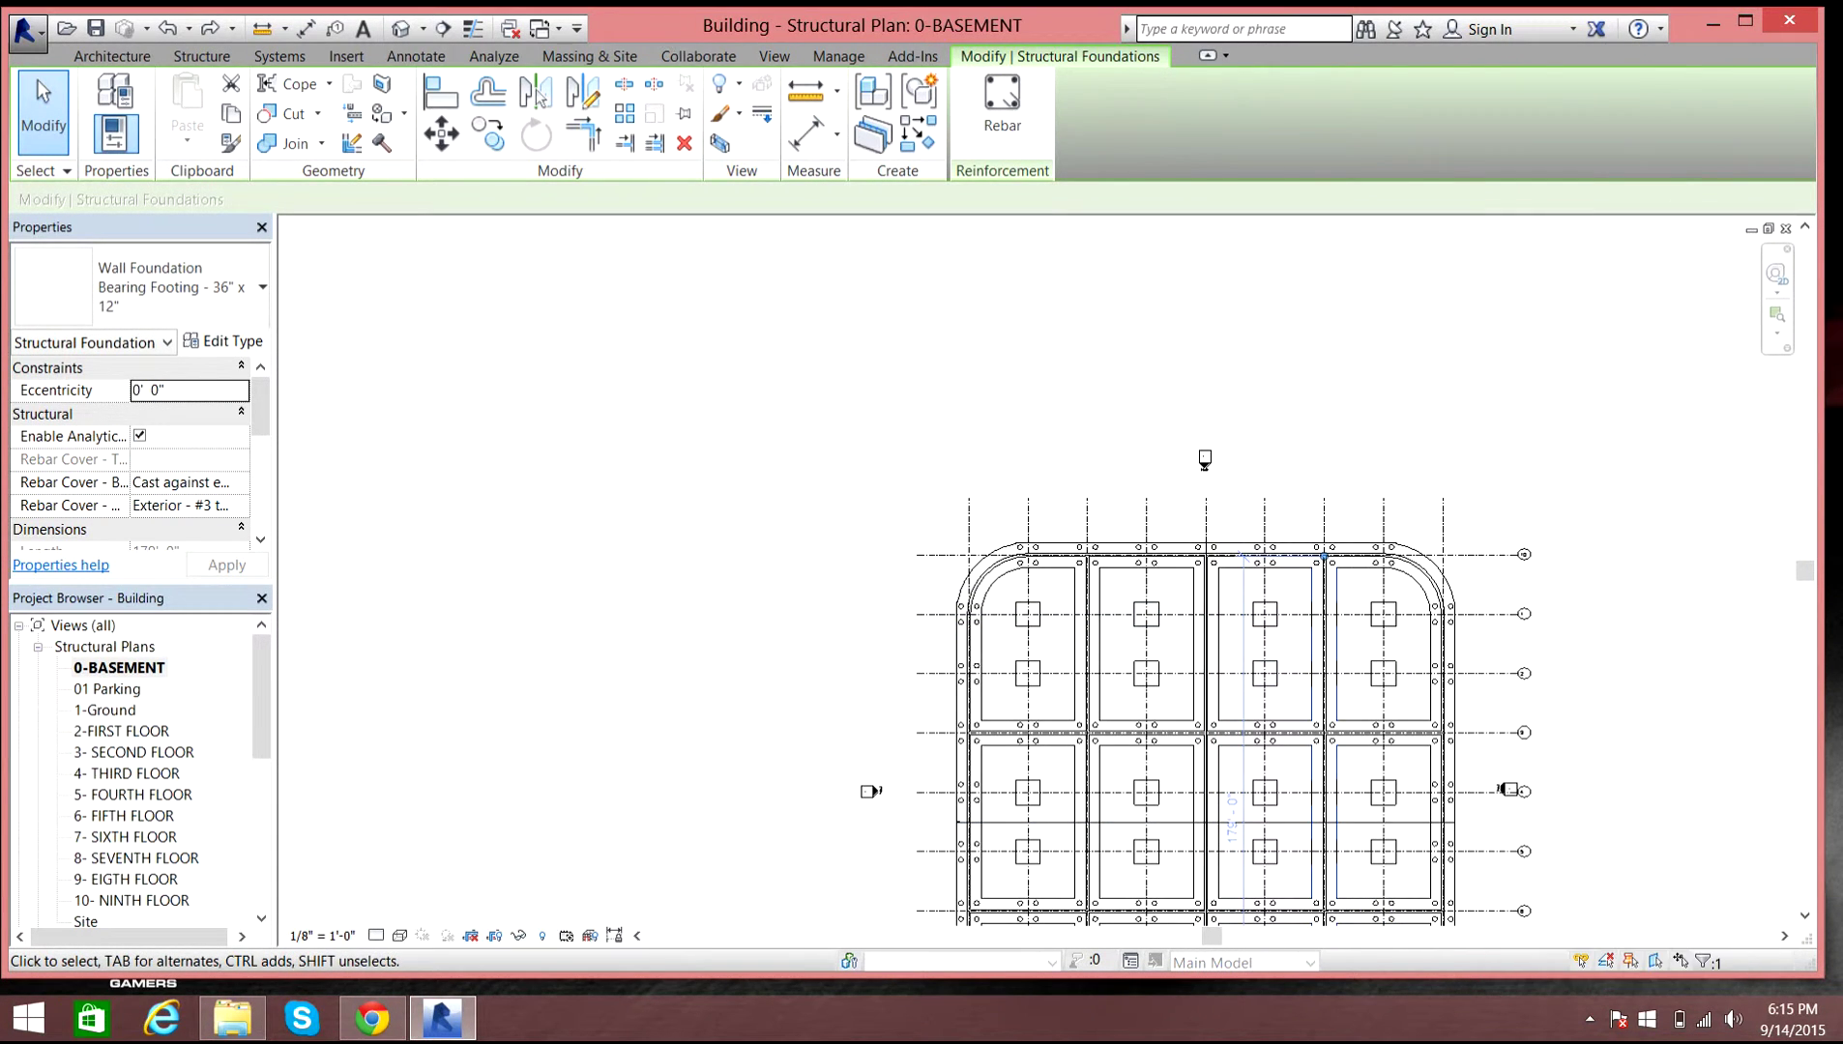
right_click(1480, 405)
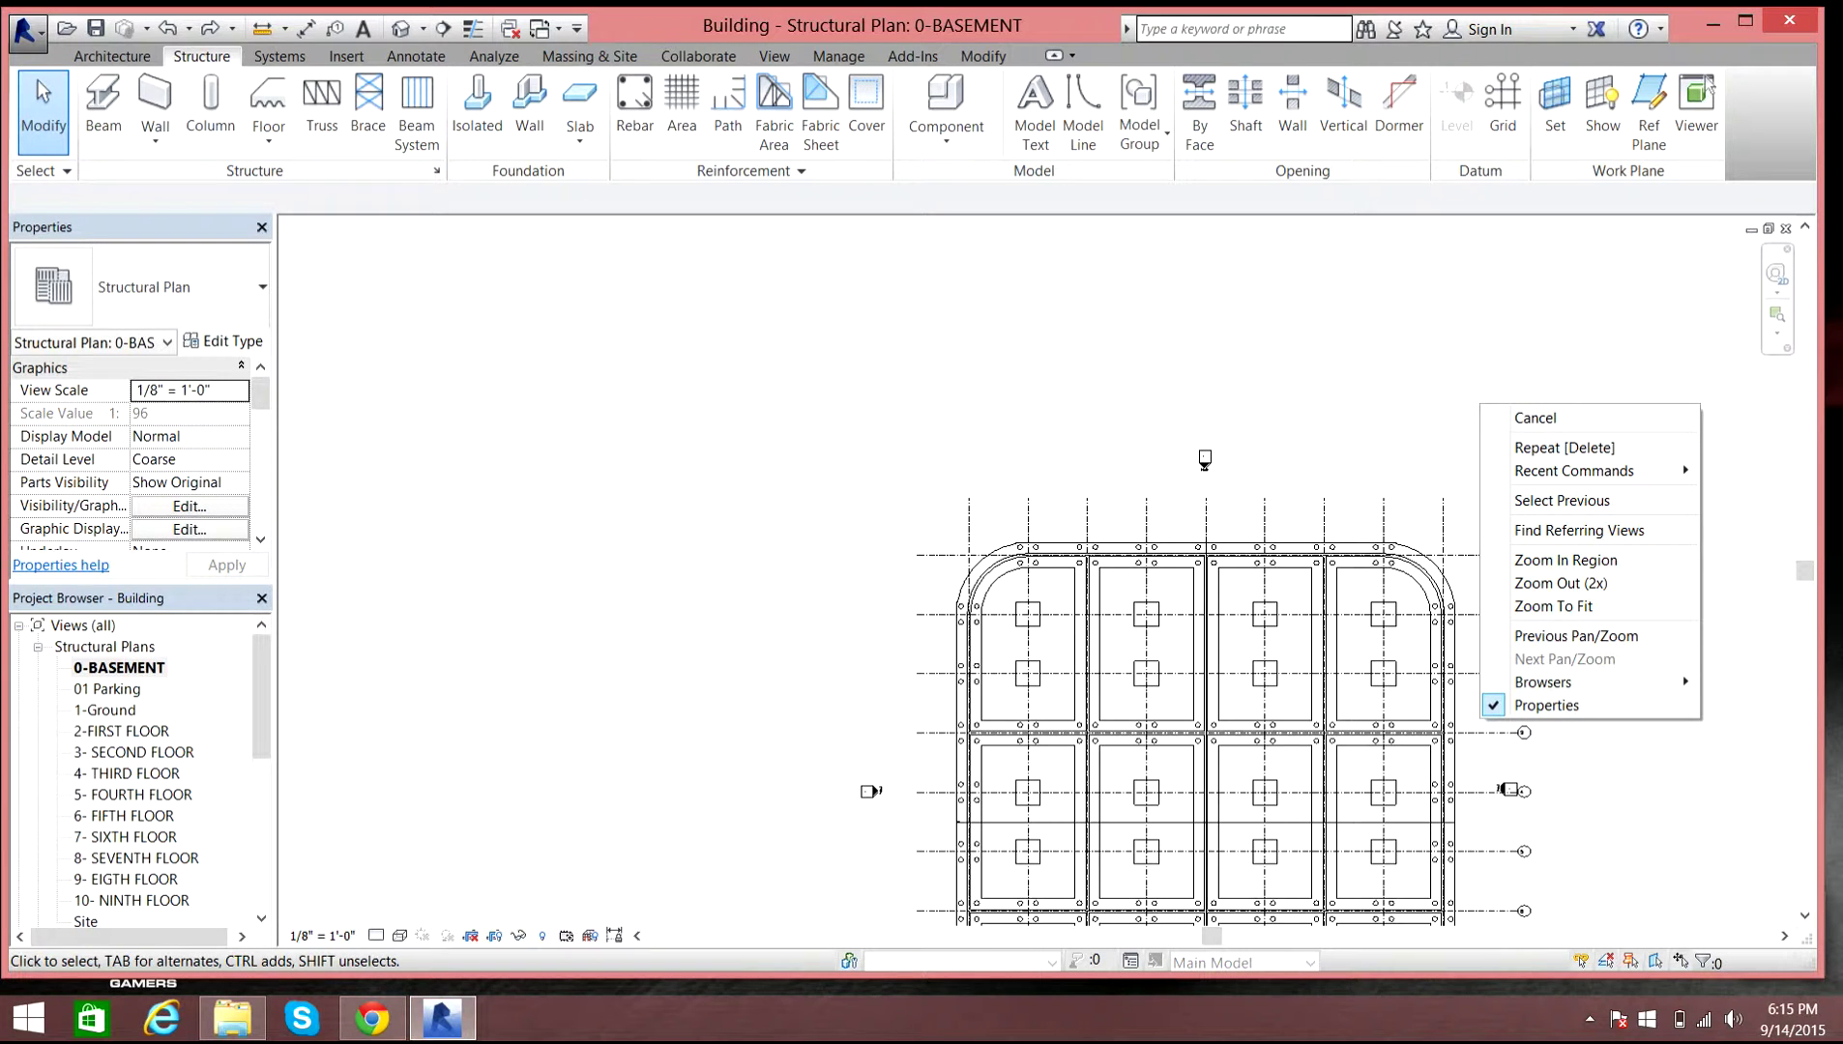
click(1535, 417)
scroll(1552, 494, down, 1)
scroll(1492, 578, down, 2)
scroll(1571, 822, up, 2)
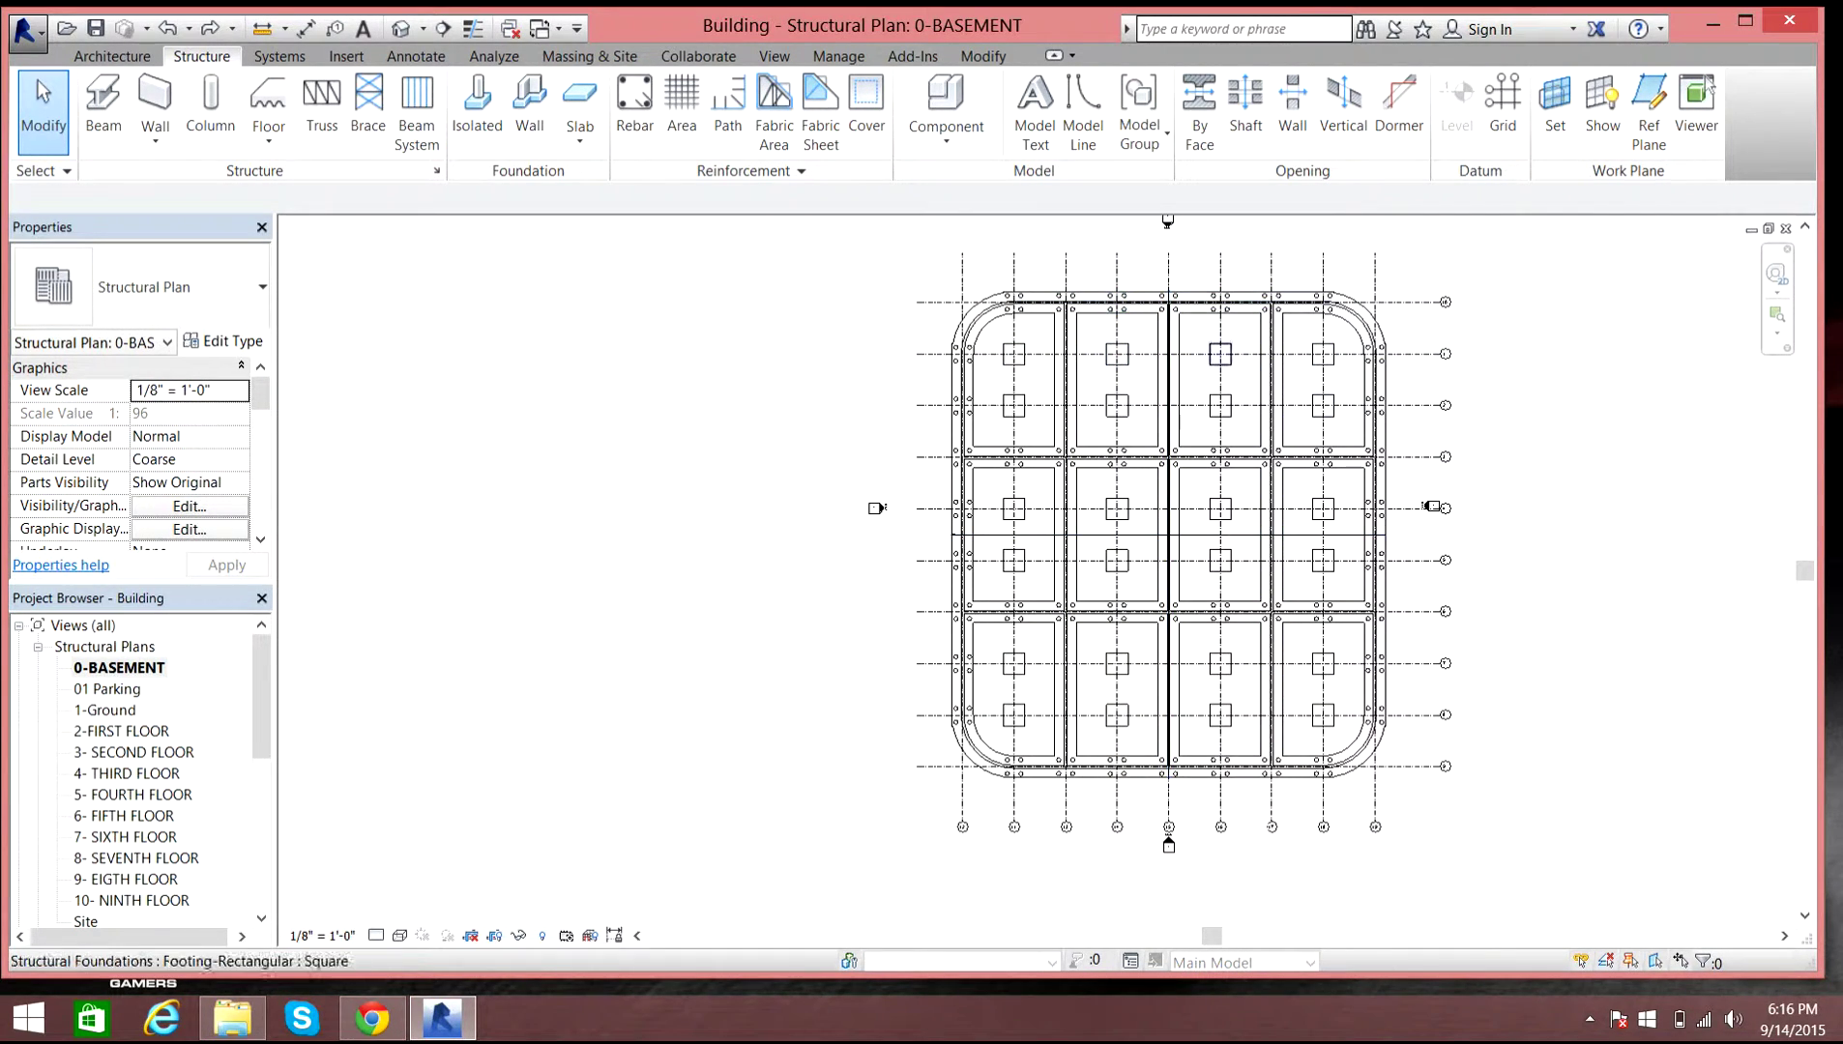
- Start the structural Column command and duplicate the 24 x 30 type as "Concrete column"
click(211, 106)
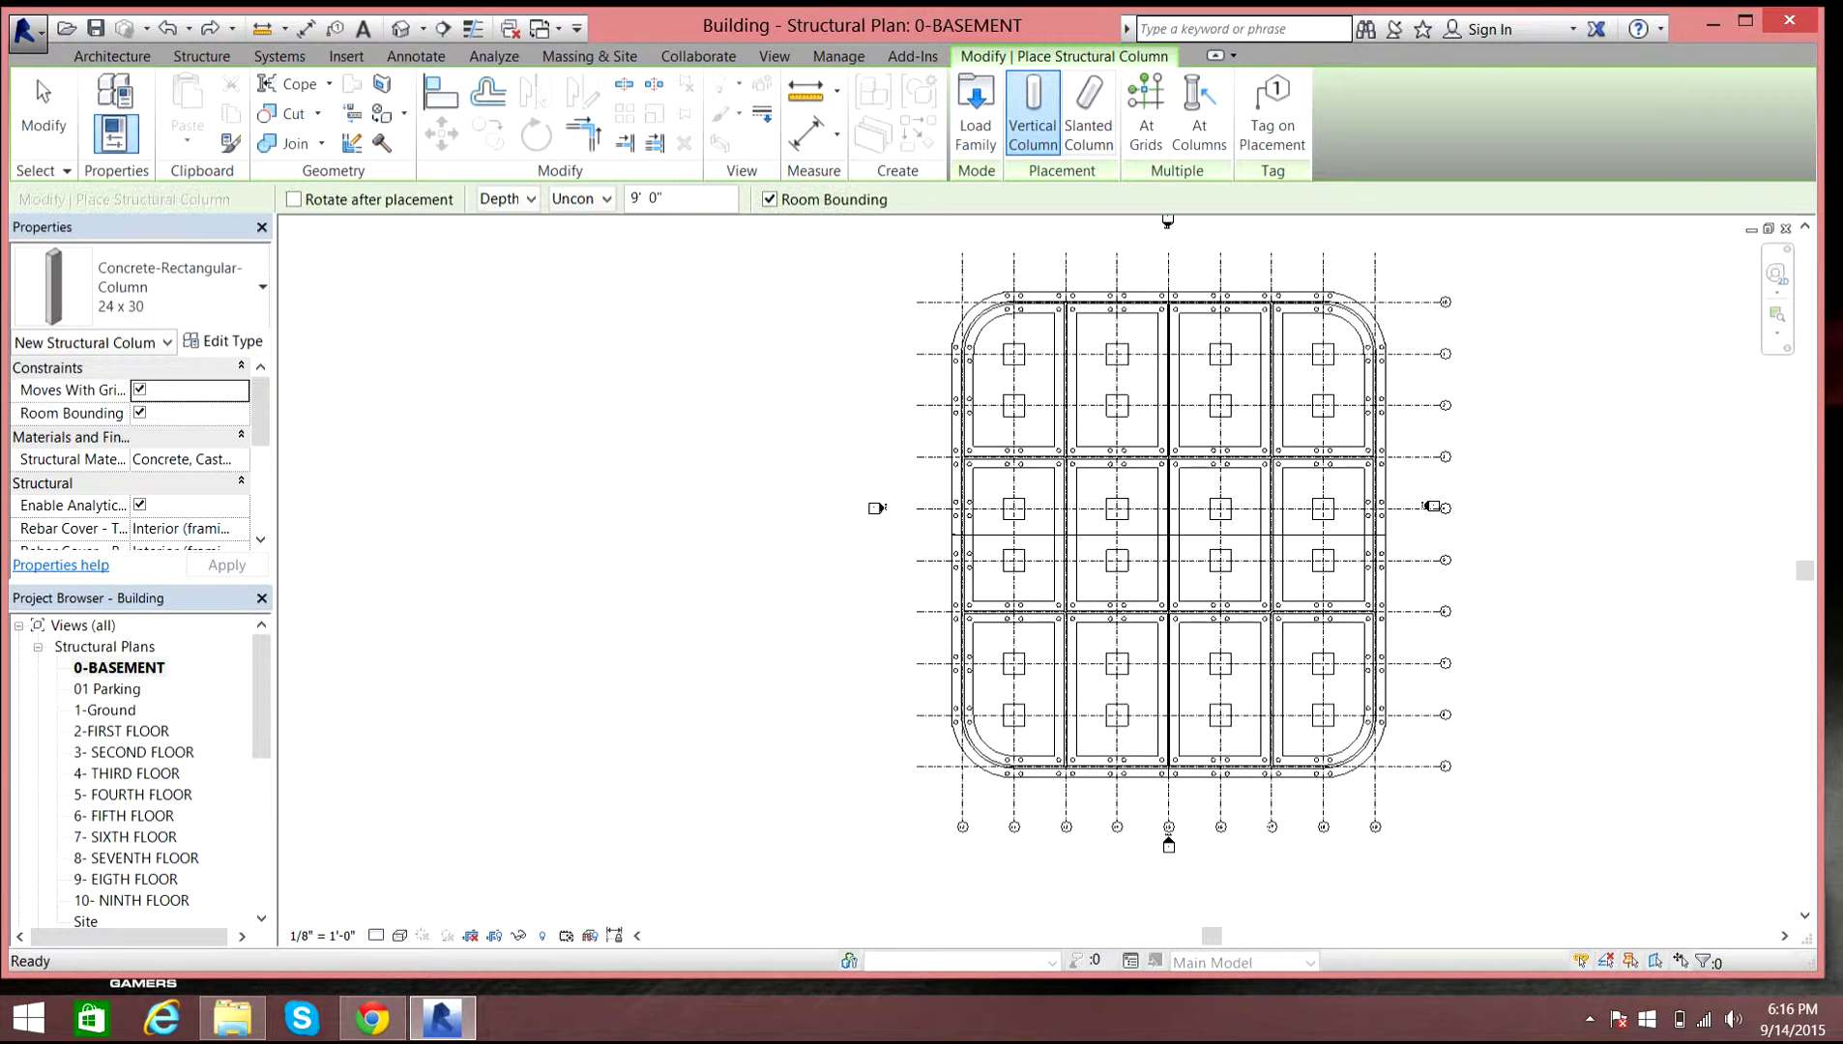
click(223, 341)
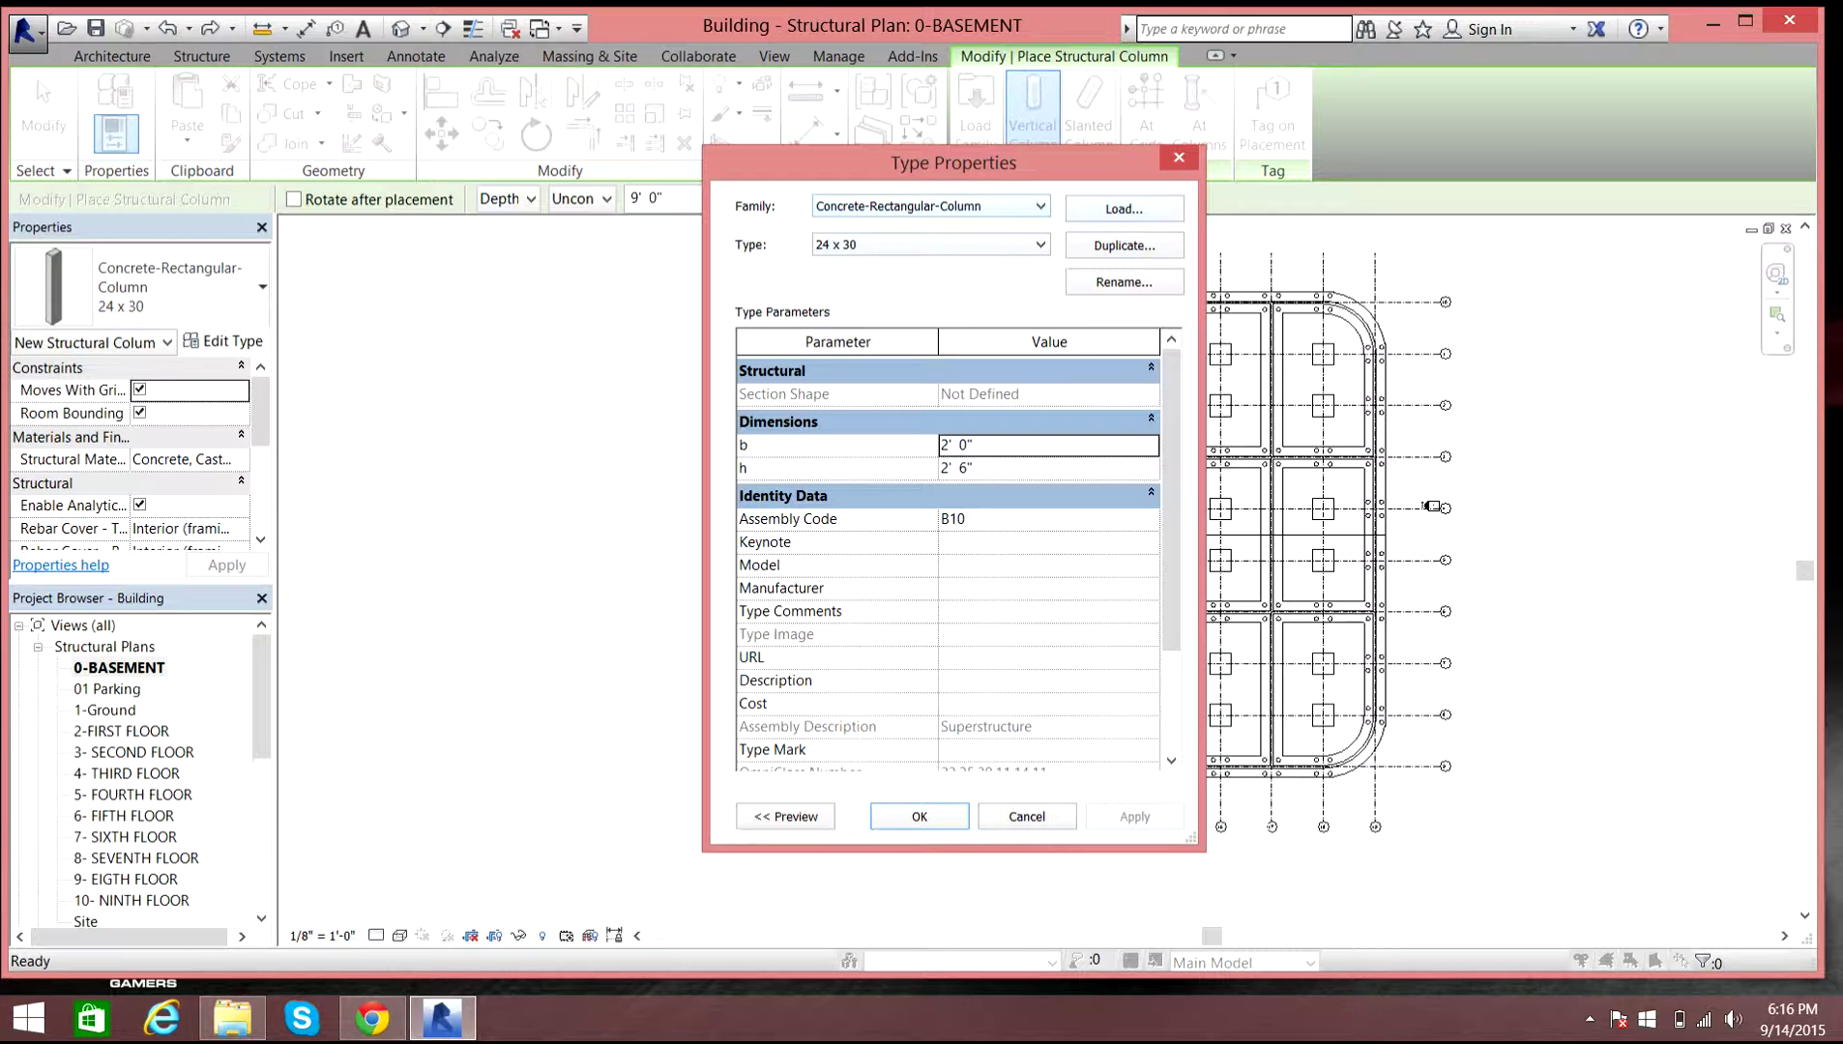
click(1122, 246)
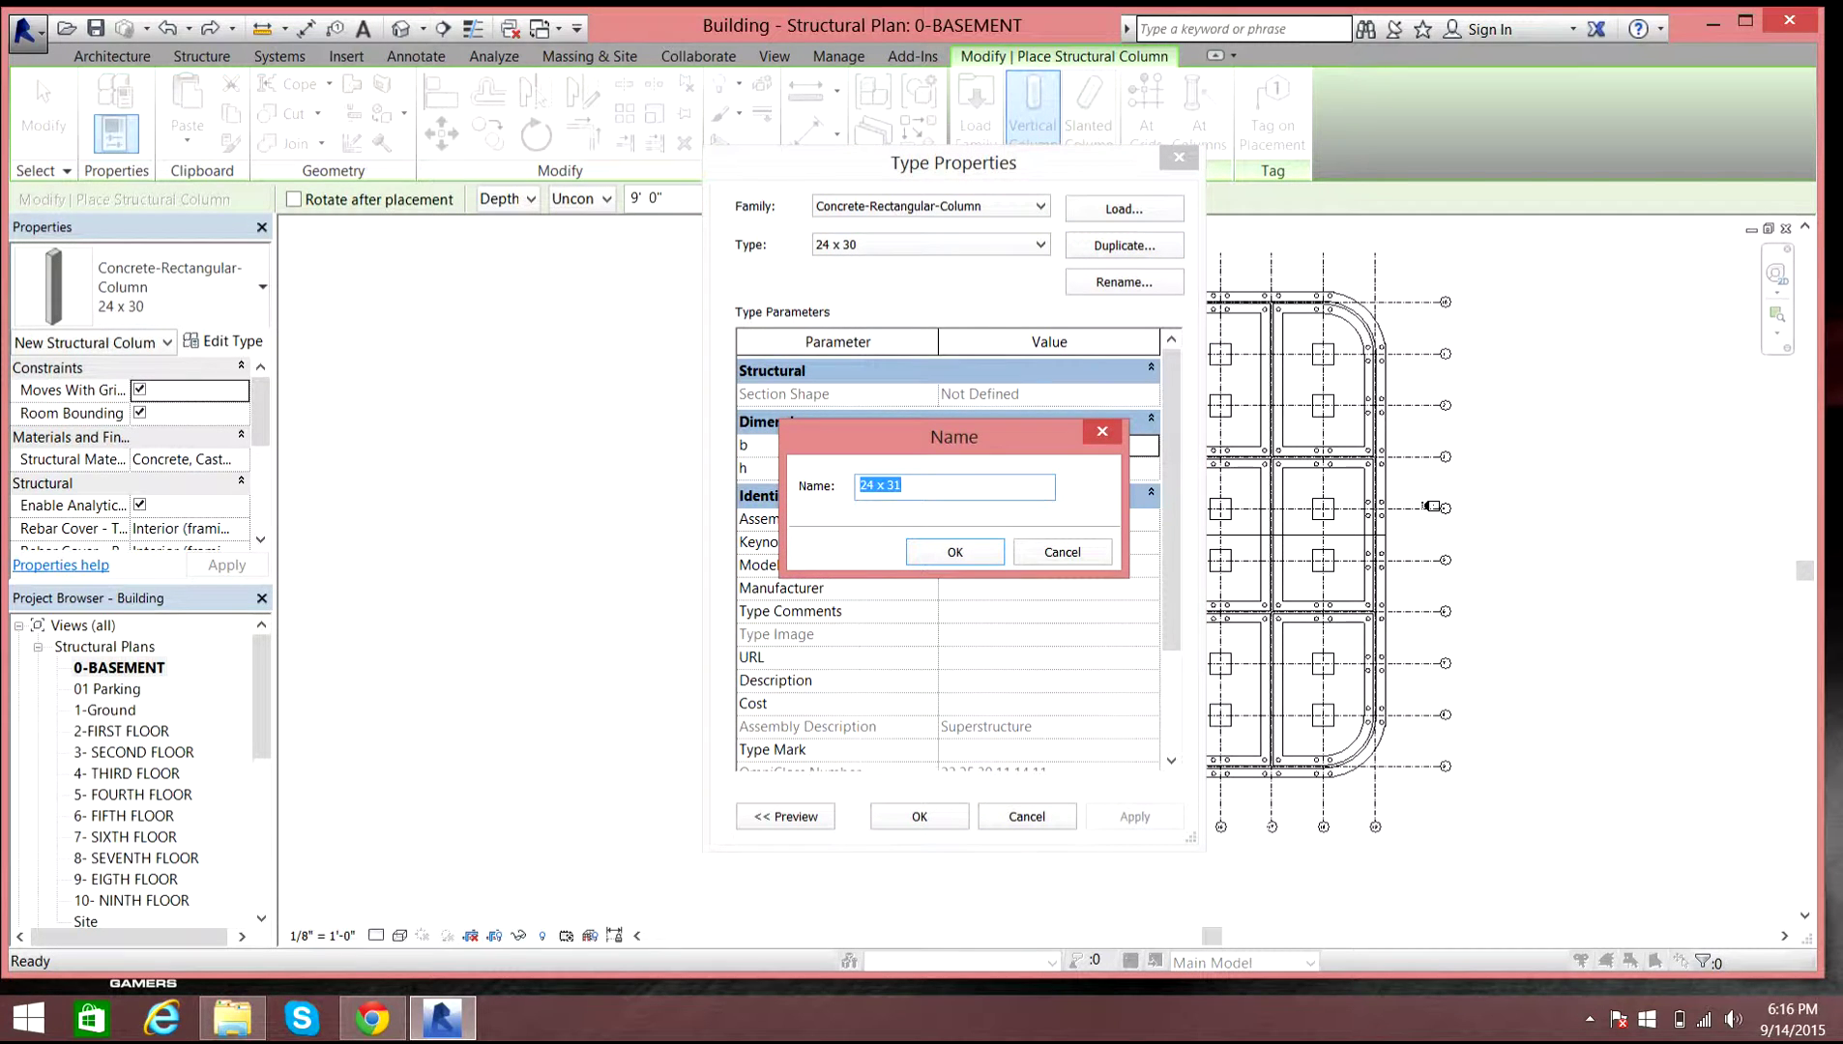
text(Concrete column)
key(Return)
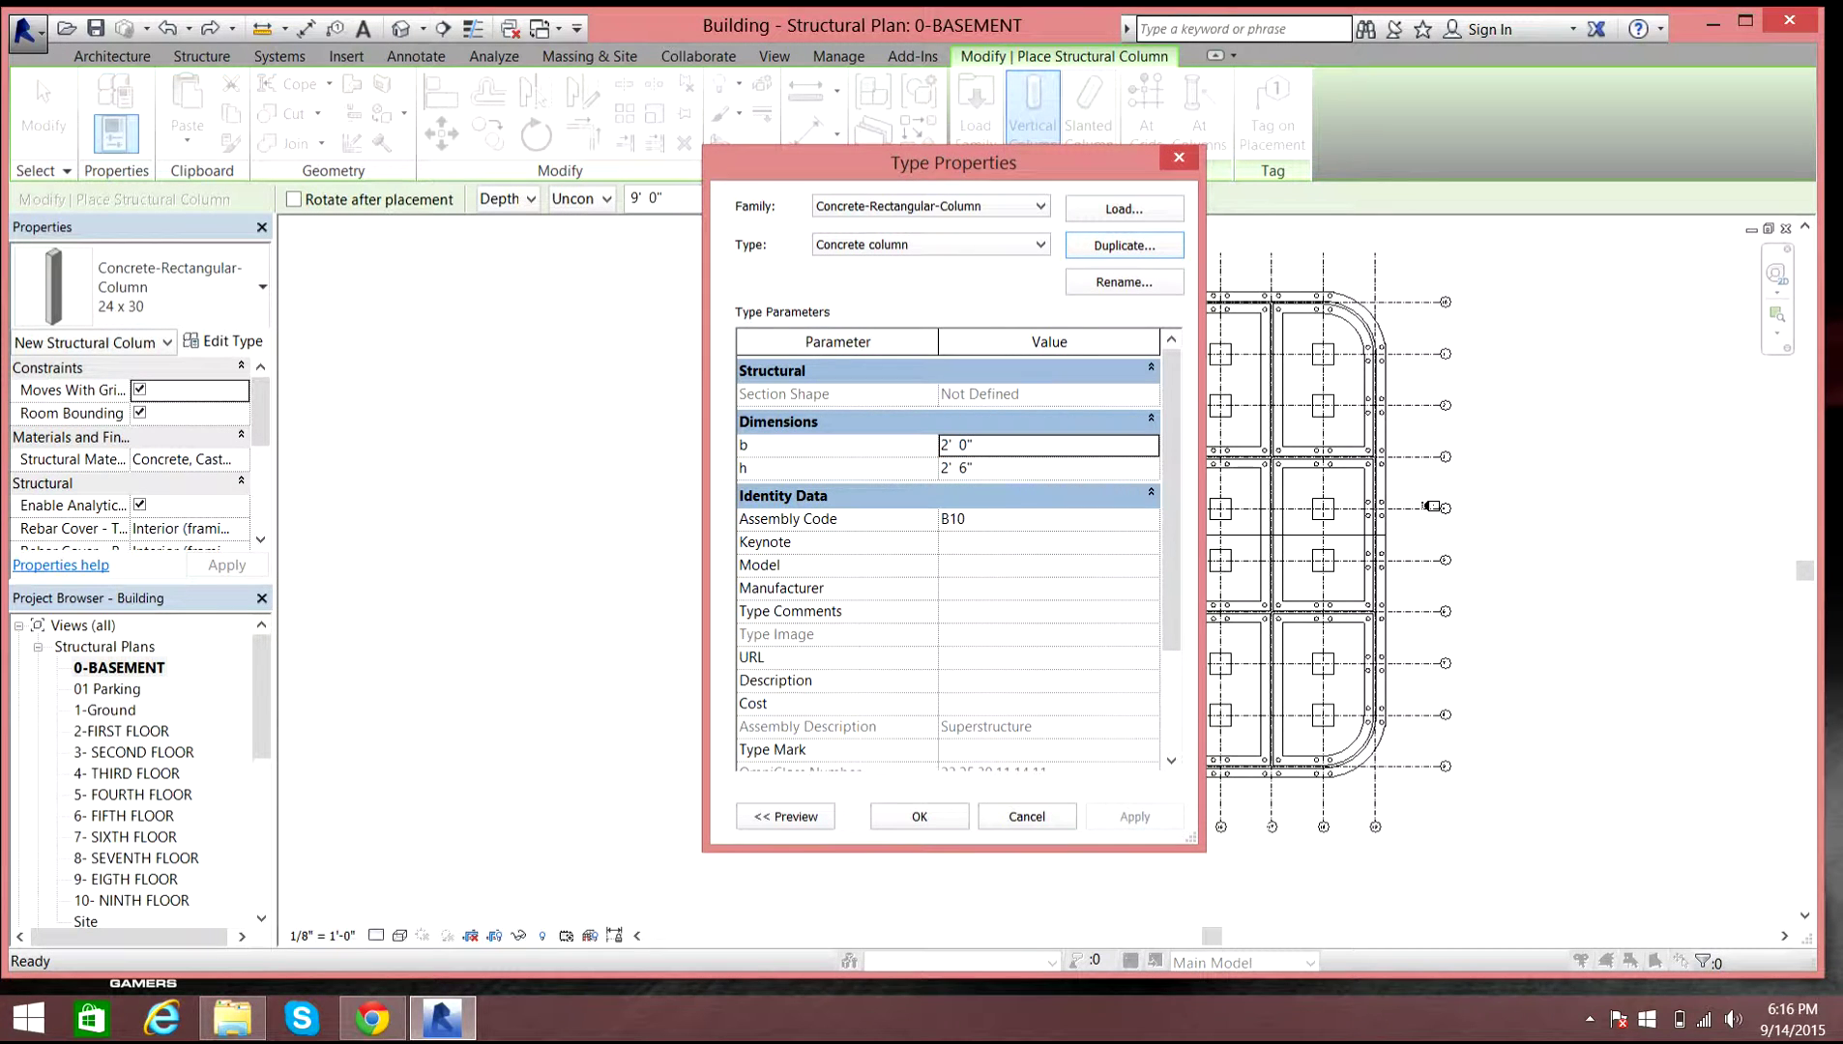
- Set the Concrete column type's dimensions to b = 4' 0" and h = 5' 0"
click(950, 444)
drag(950, 444, 941, 445)
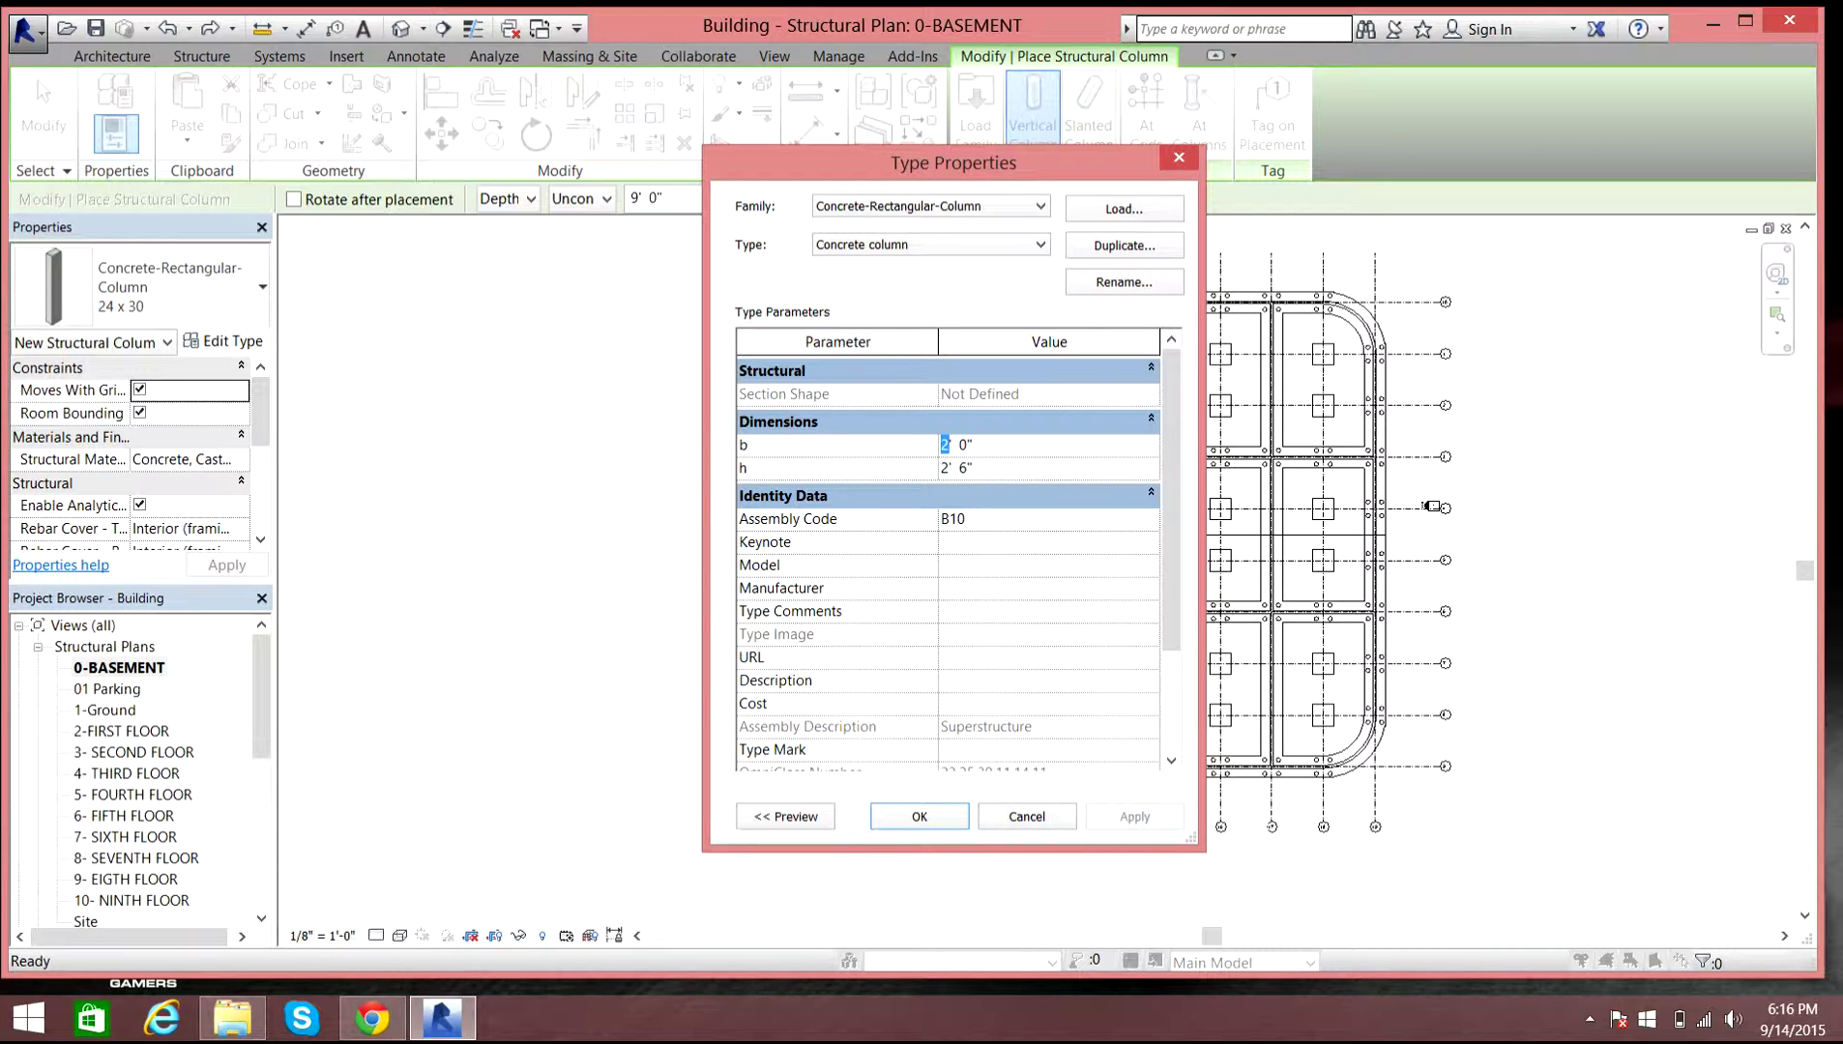
text(4)
click(942, 468)
click(967, 467)
key(BackSpace)
text(0)
key(BackSpace)
text(5)
- Look through the assembly code classification categories, close them, and accept the new Concrete column type
drag(1170, 484, 1170, 518)
click(1047, 491)
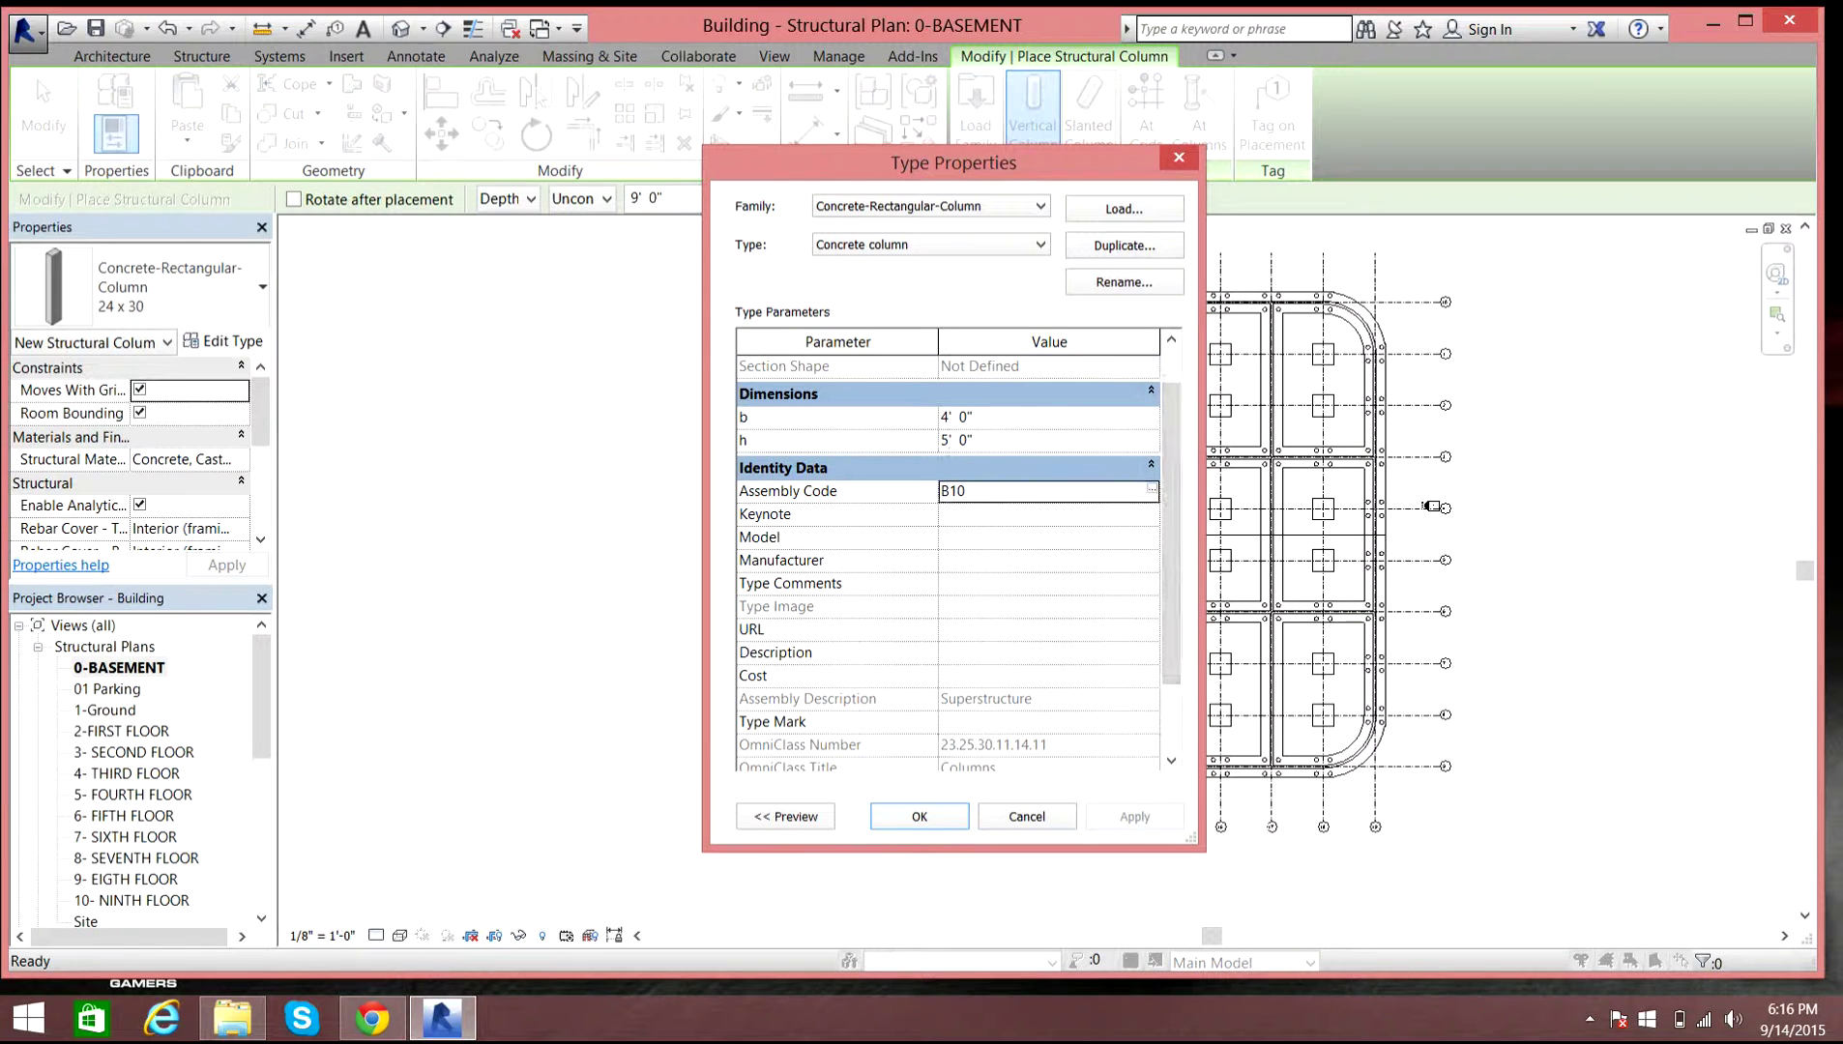
key(space)
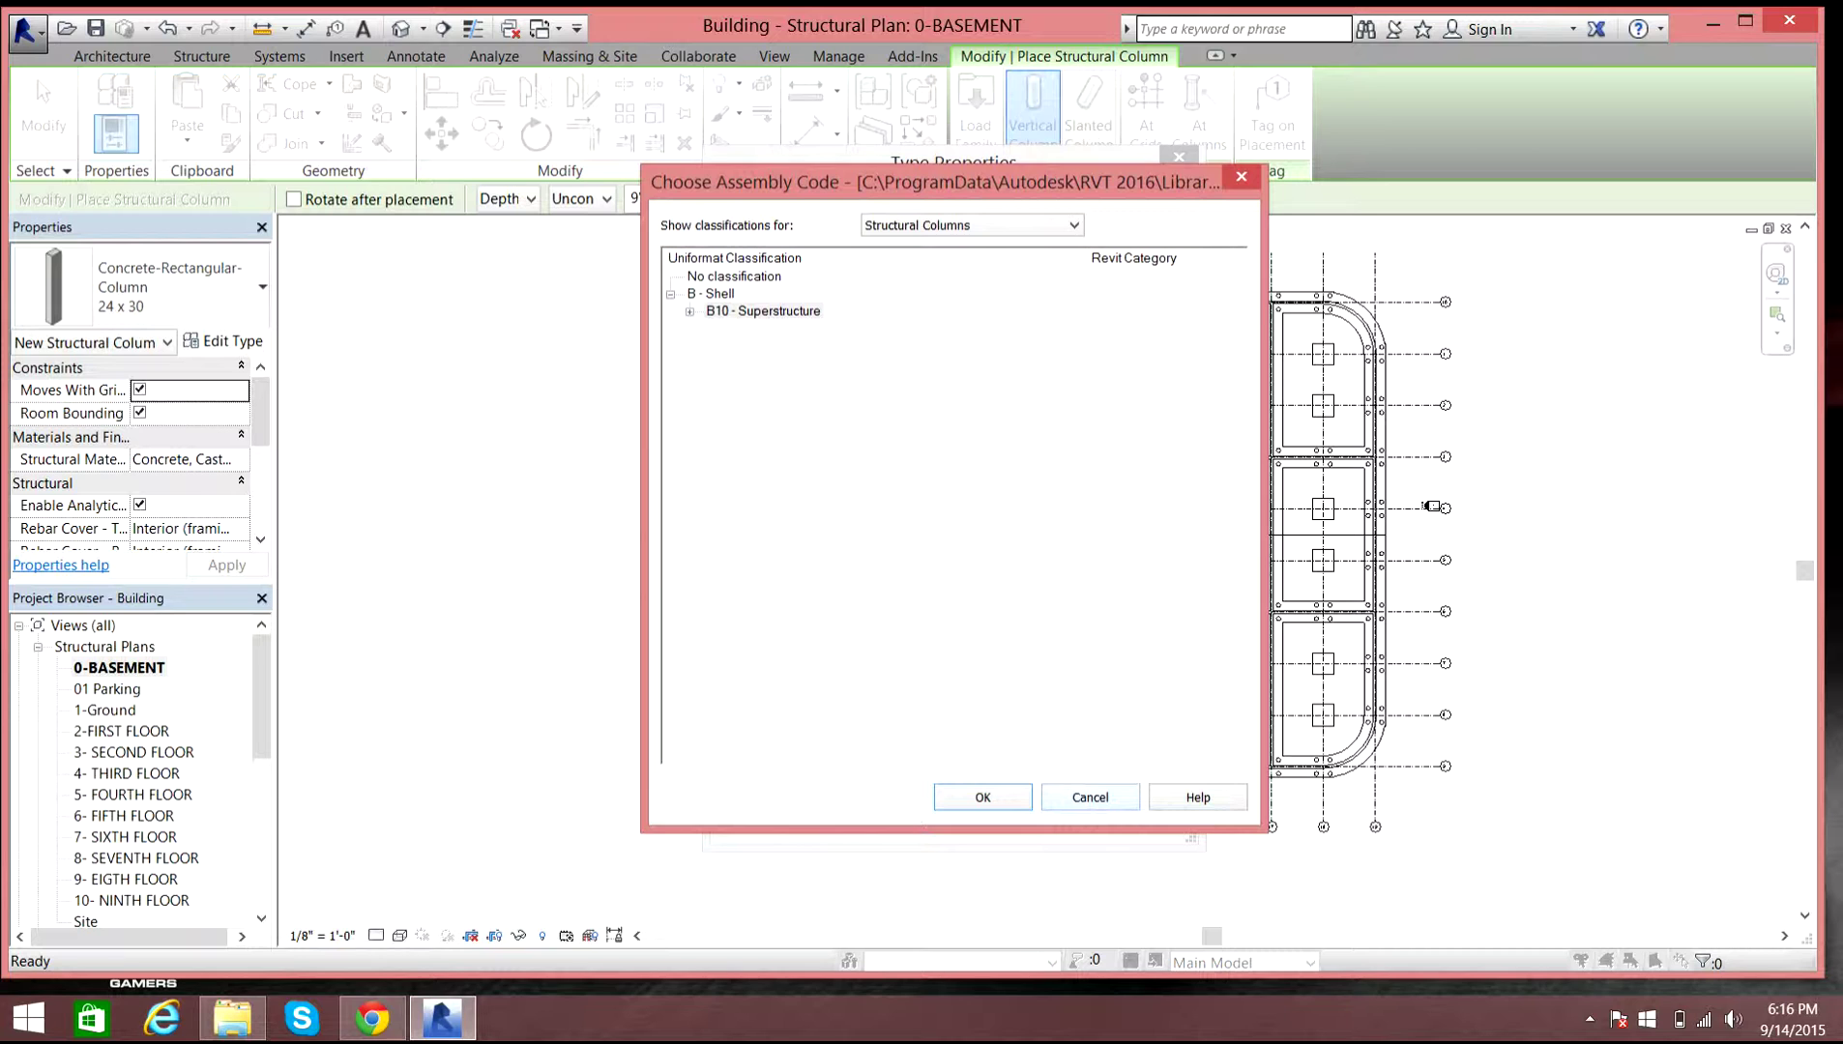
click(1072, 224)
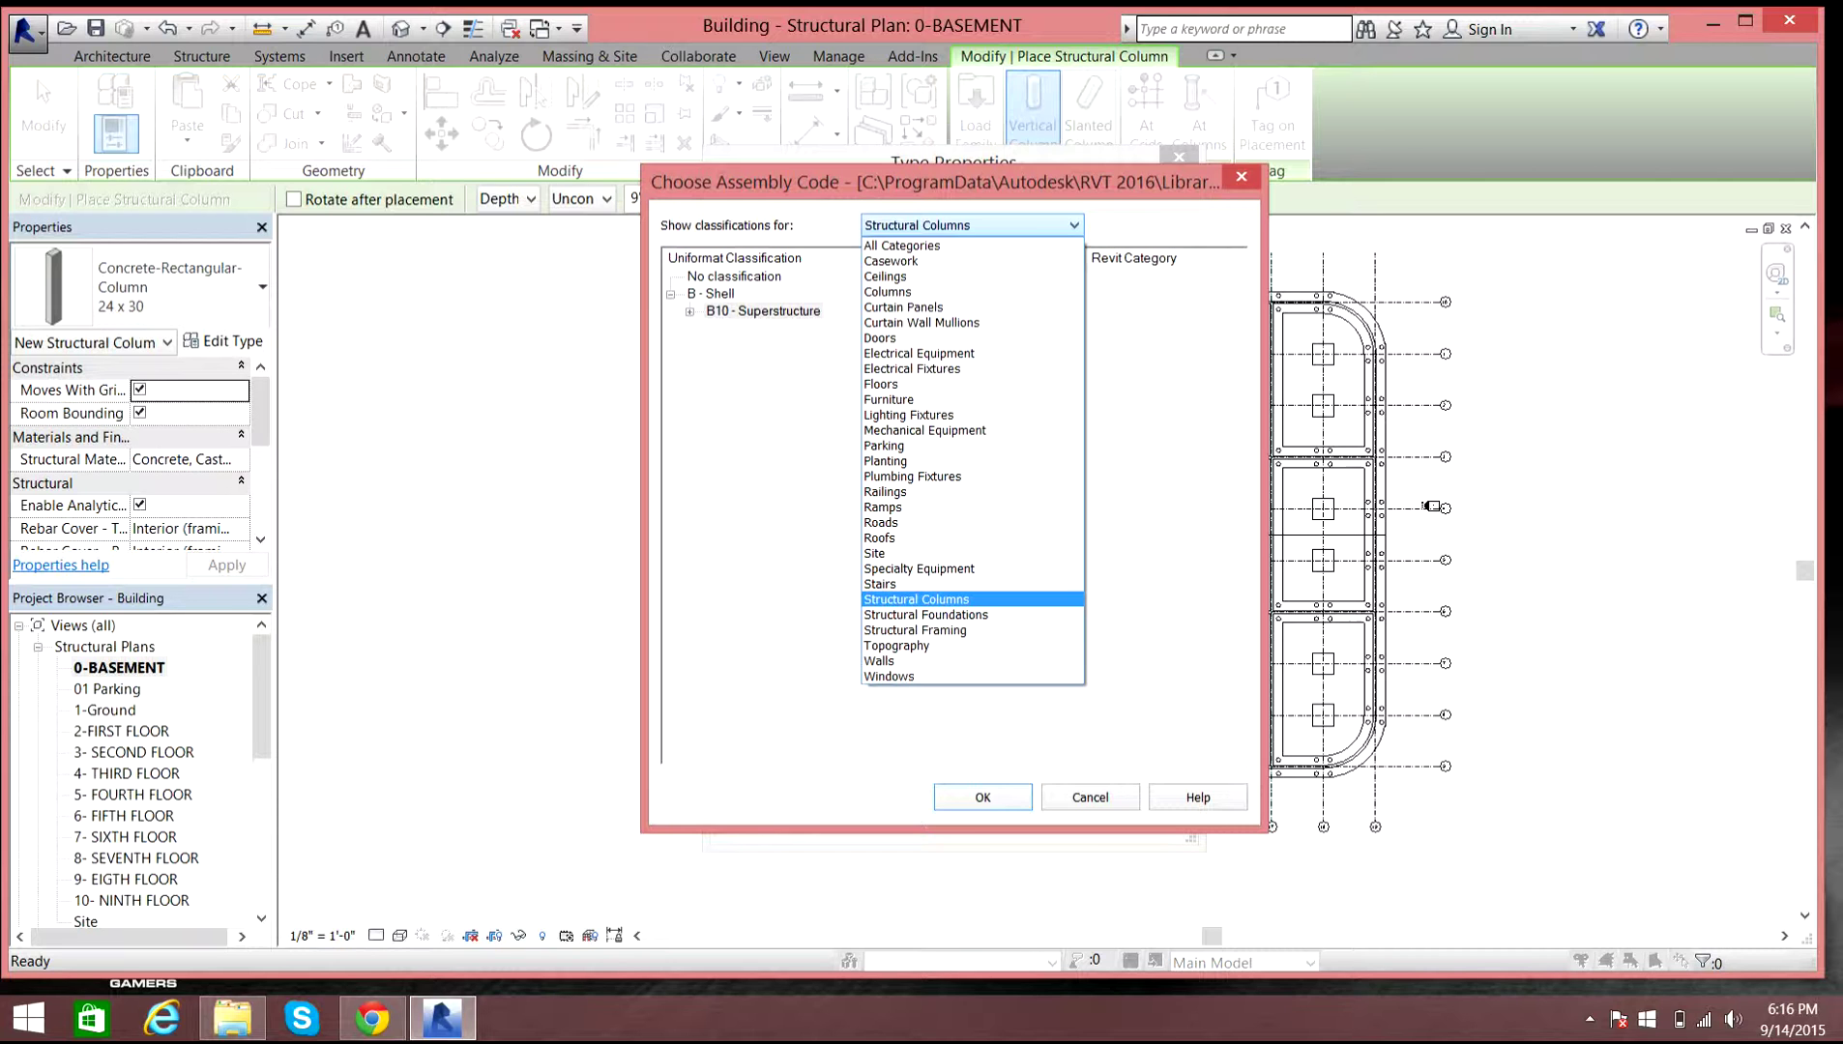
click(1072, 224)
click(1240, 177)
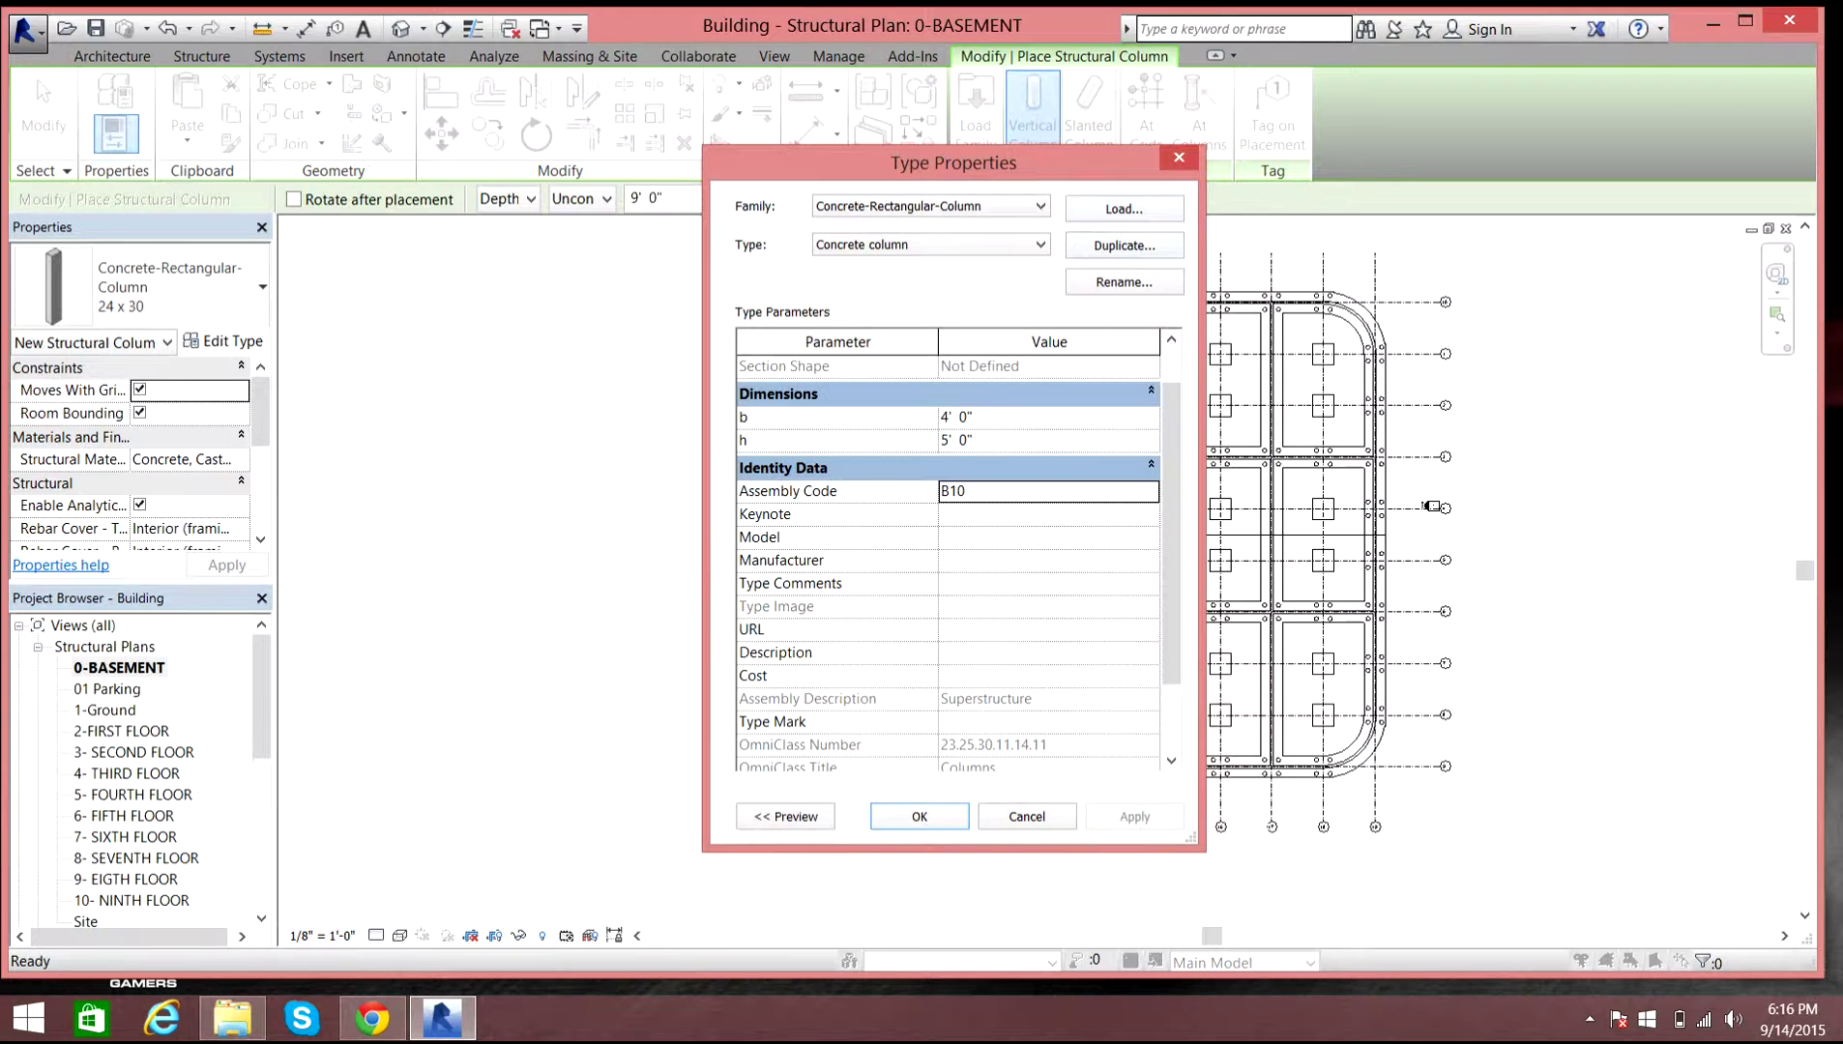
scroll(1431, 506, down, 1)
key(Return)
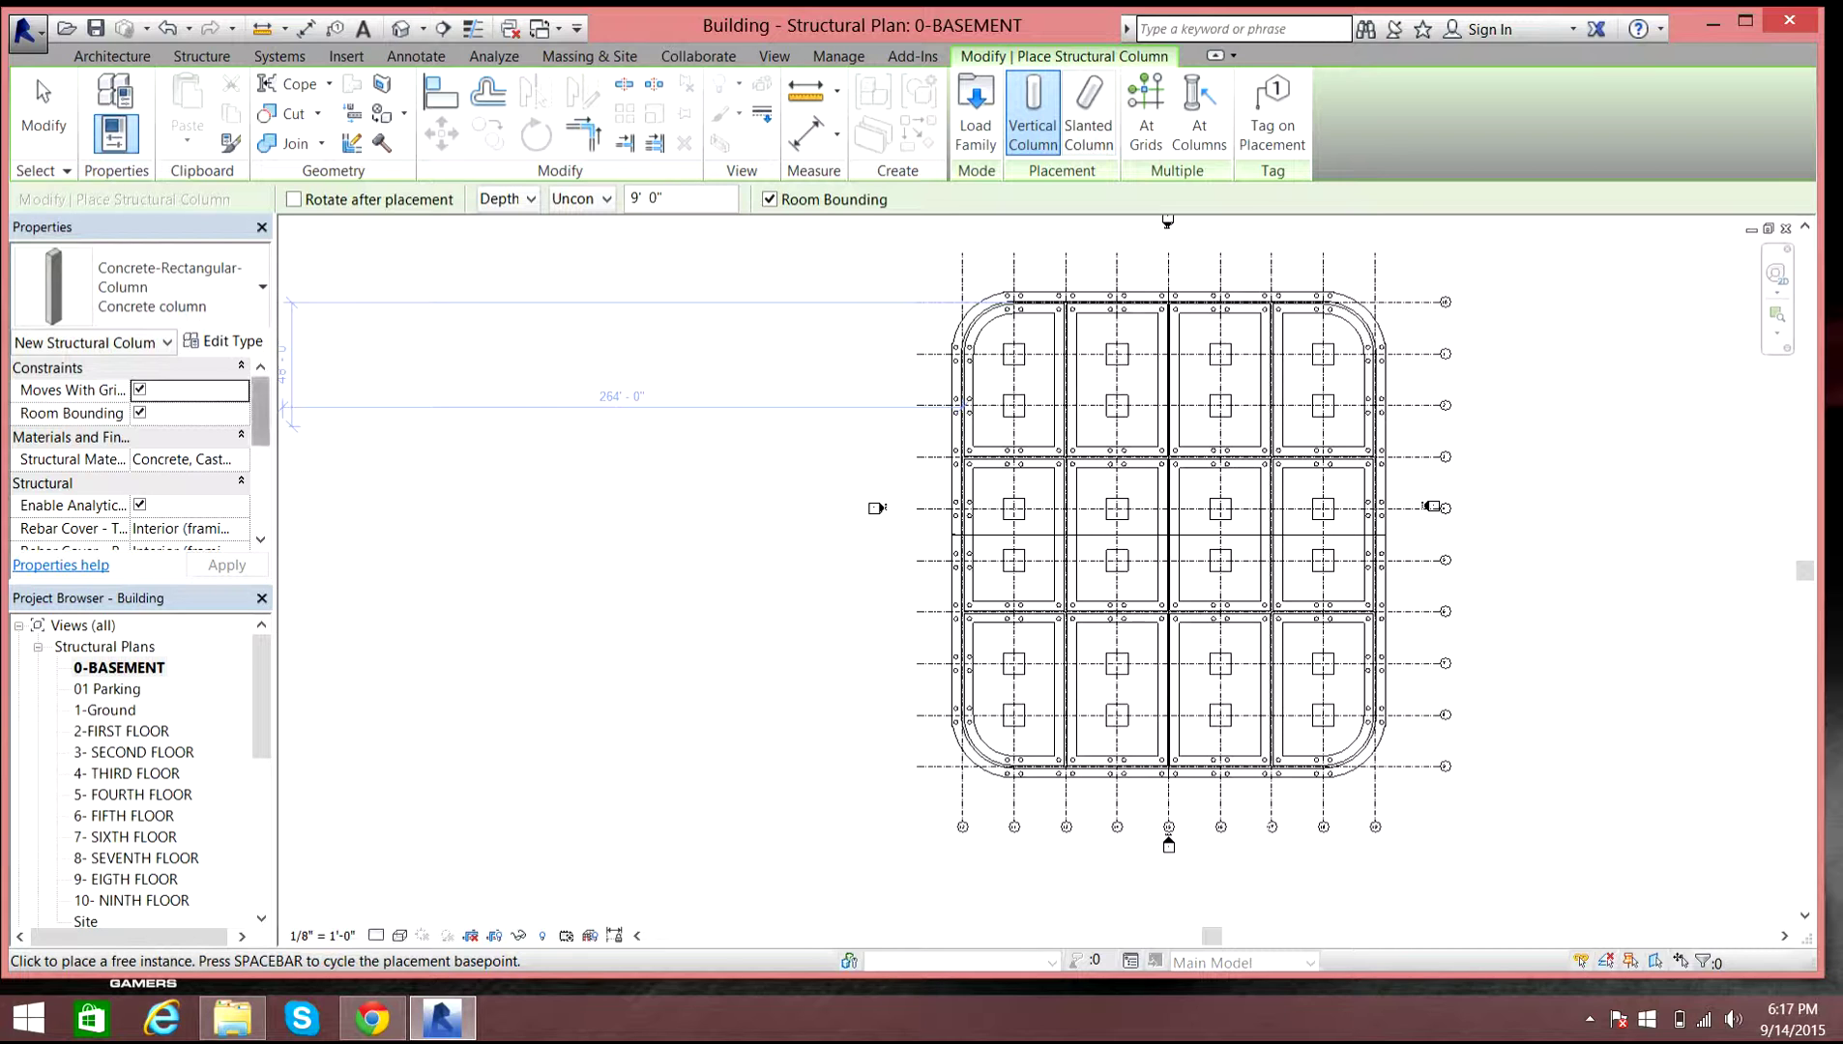
drag(260, 411, 260, 419)
scroll(135, 455, down, 4)
scroll(136, 454, up, 5)
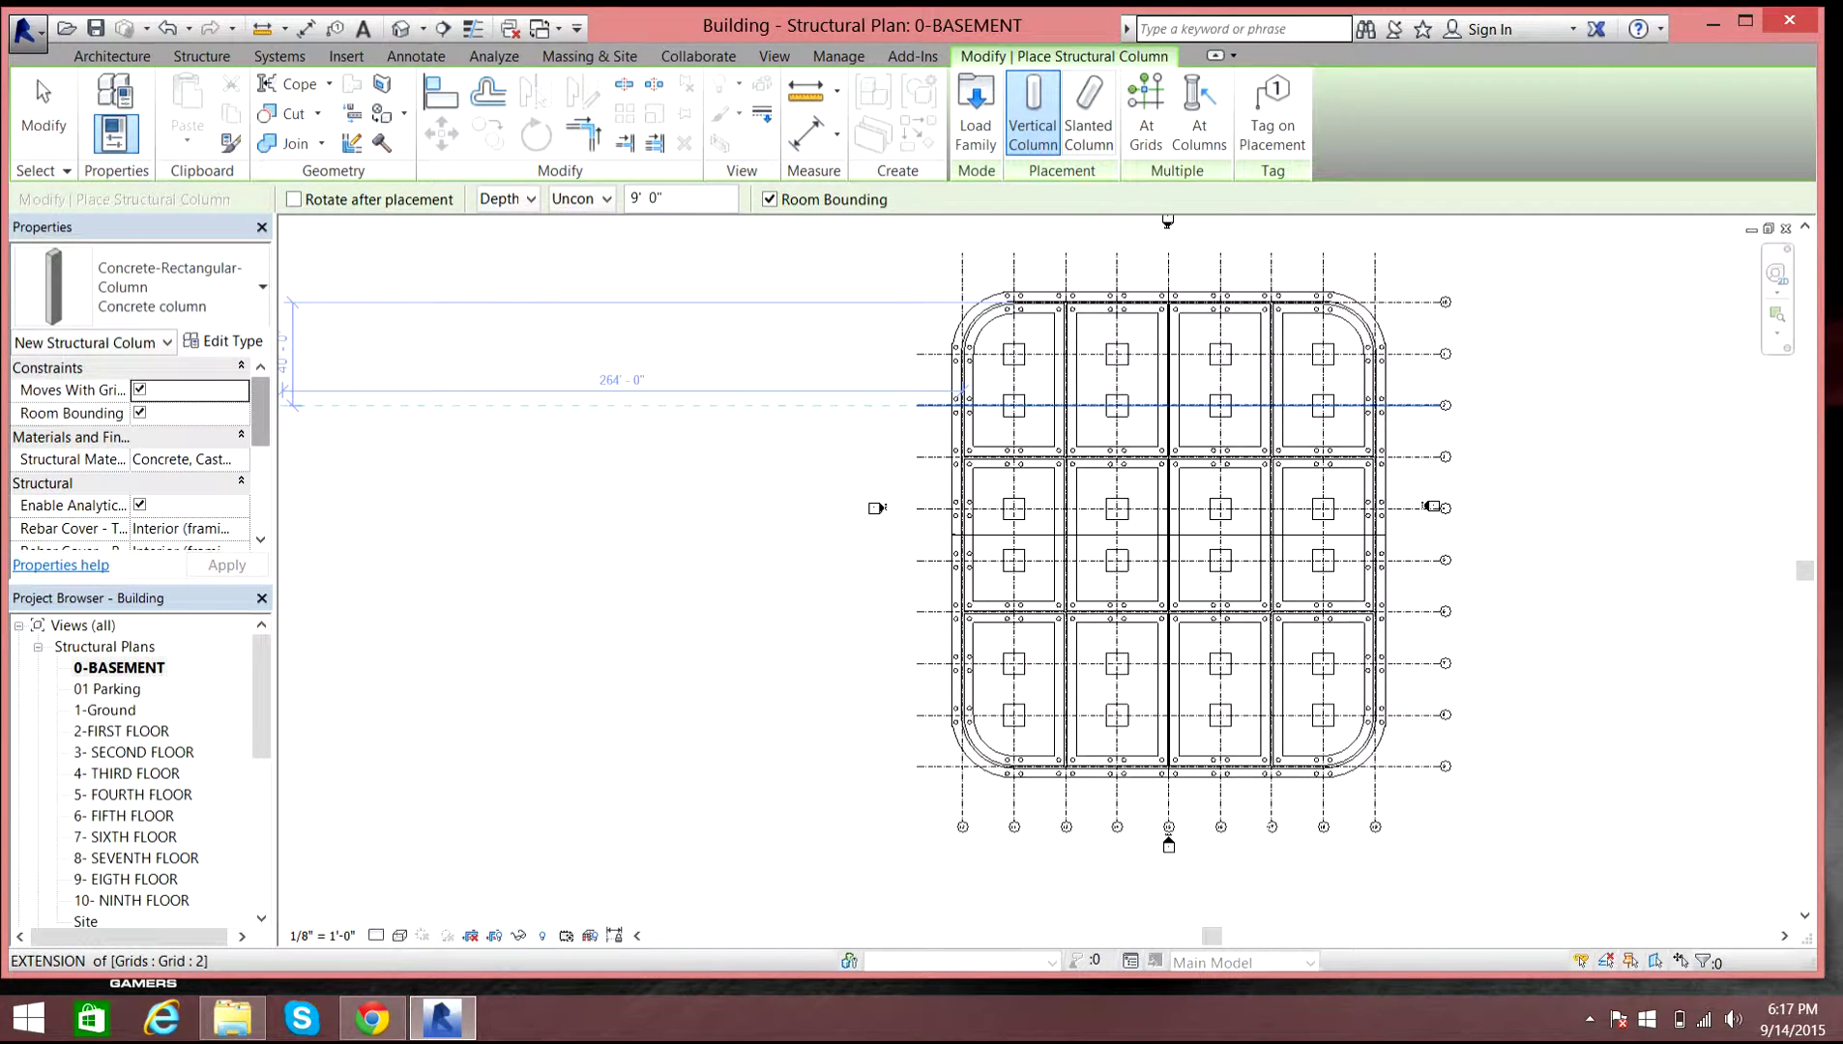
- Review the instance properties and type parameters of the Concrete column type
scroll(130, 455, down, 1)
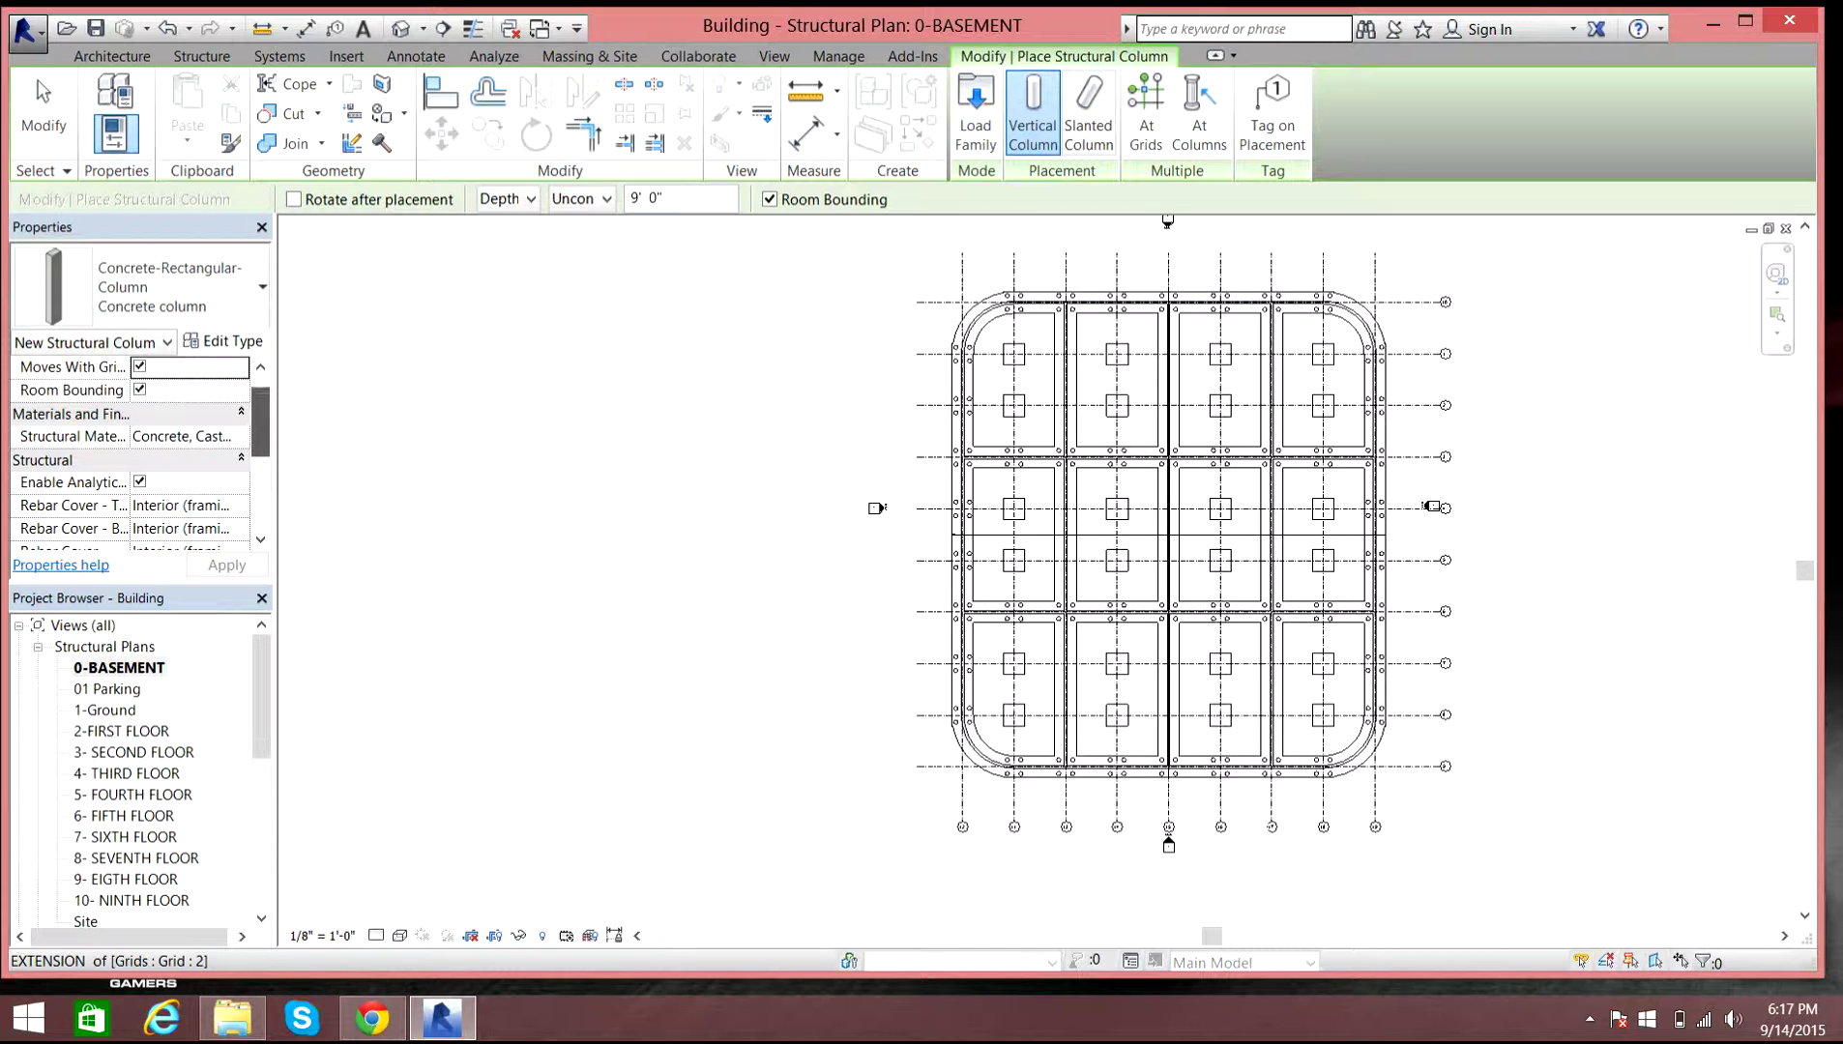
scroll(131, 454, down, 2)
scroll(131, 455, down, 3)
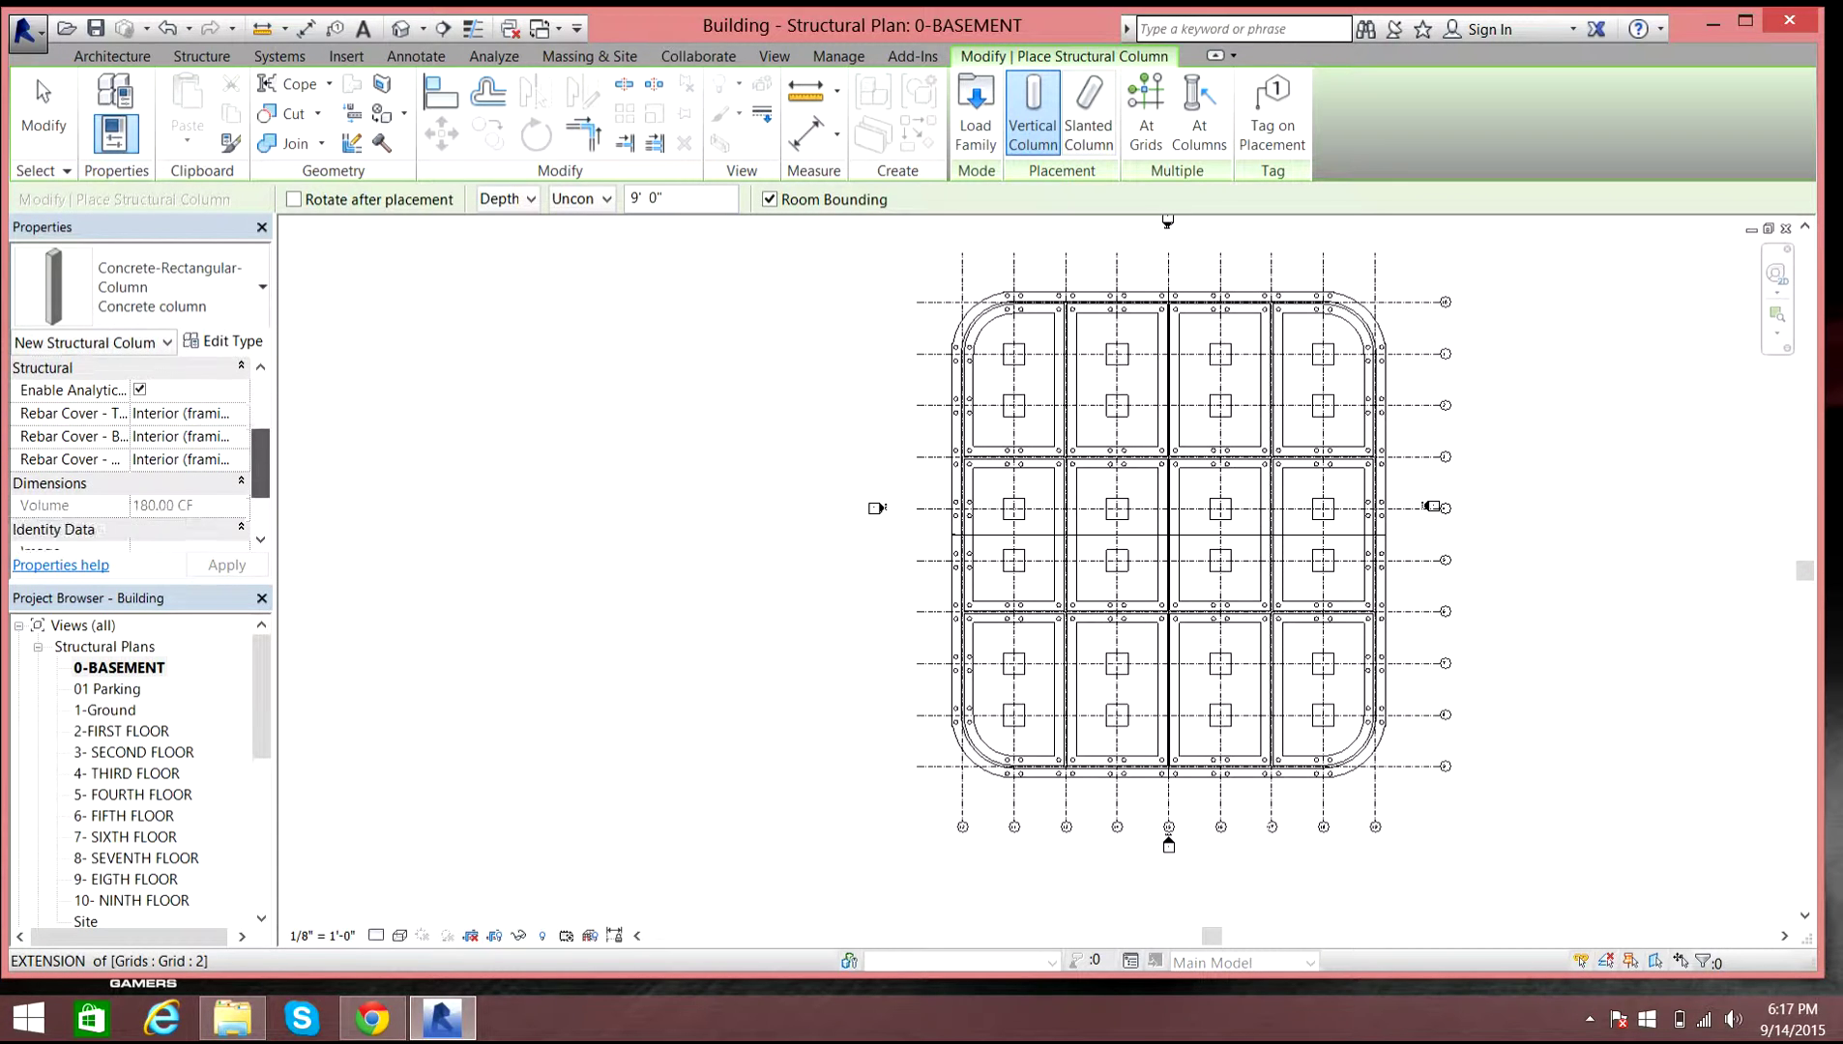
scroll(130, 454, up, 5)
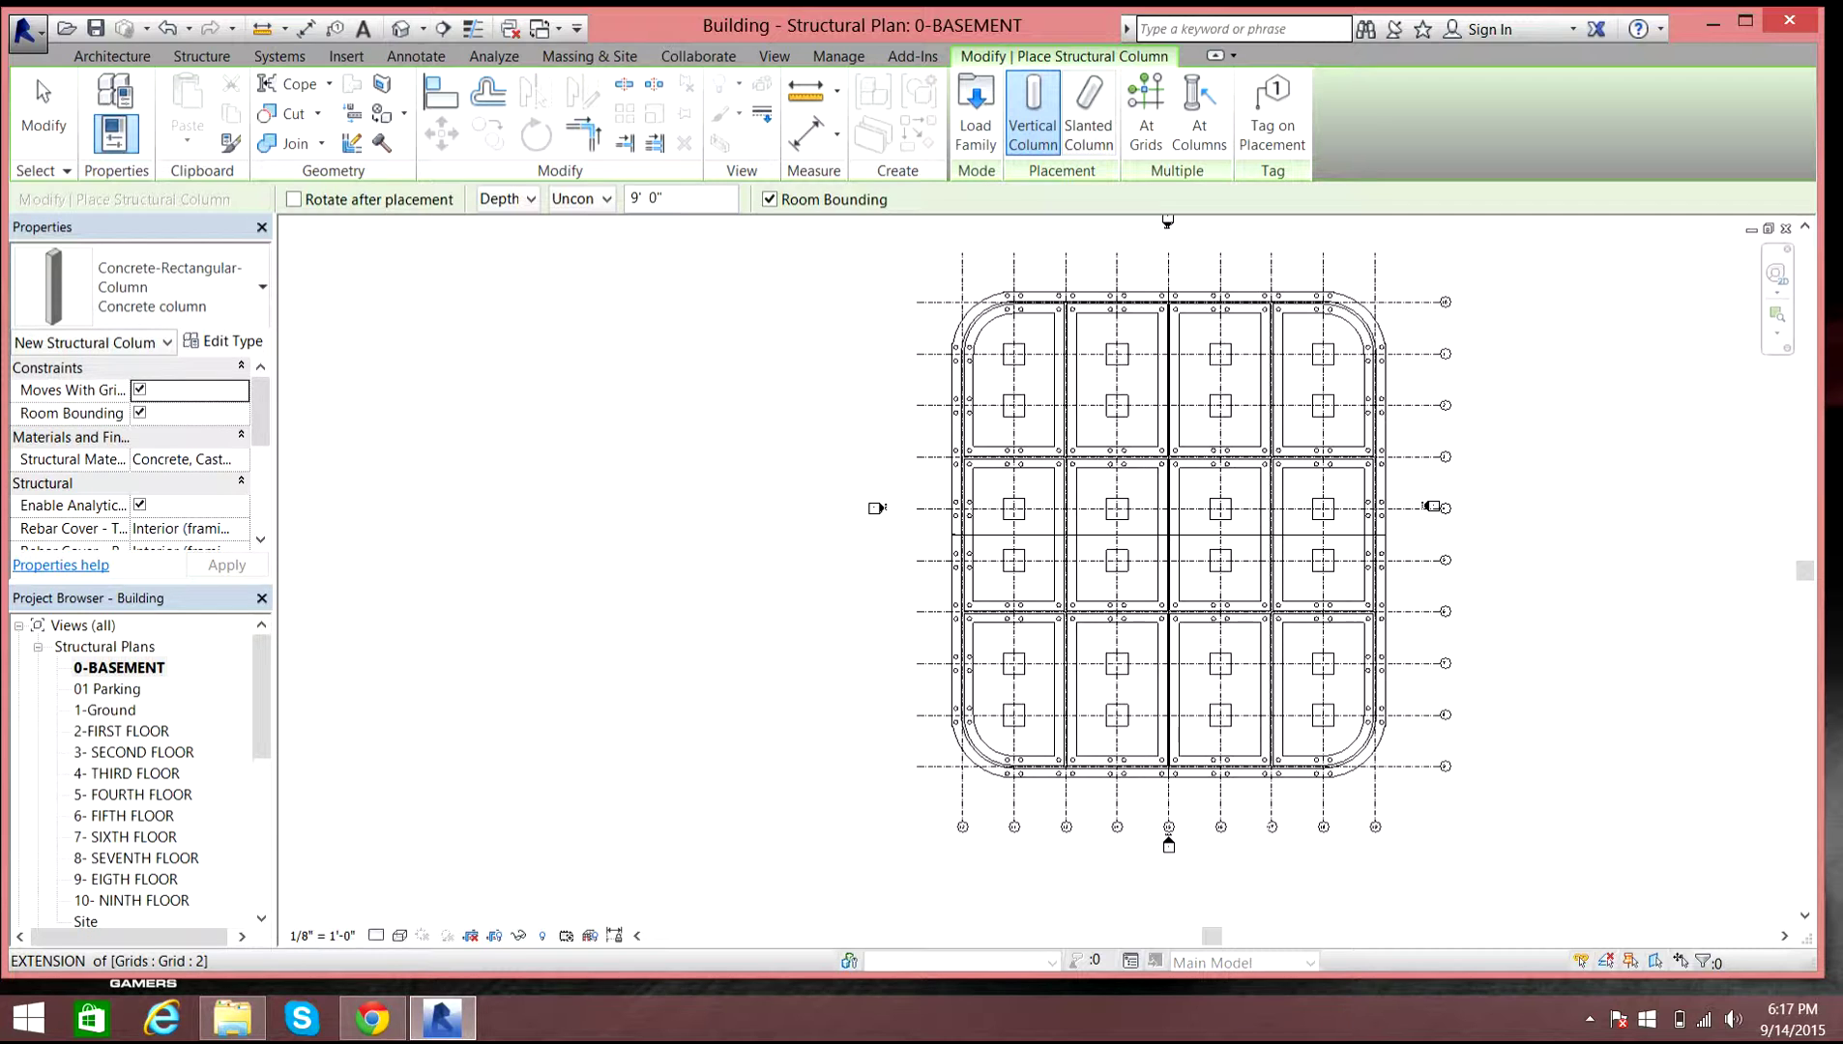
click(189, 413)
click(224, 340)
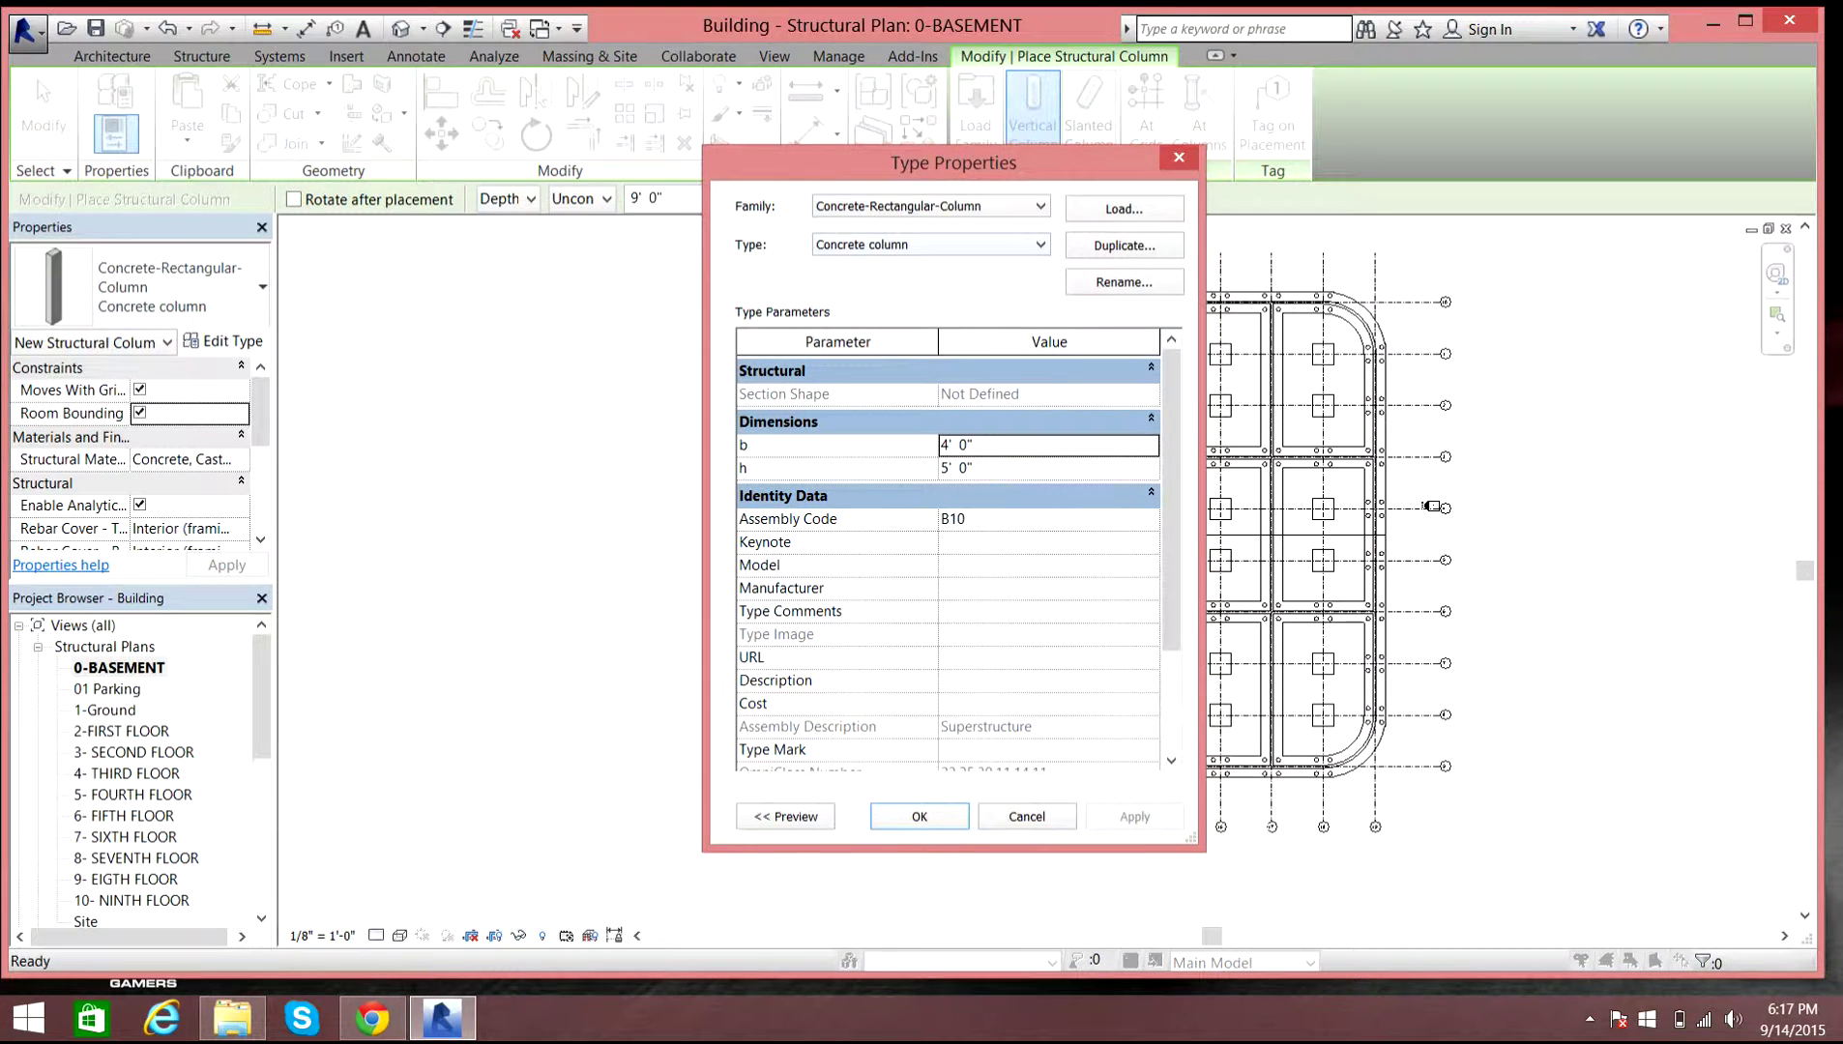
click(1178, 157)
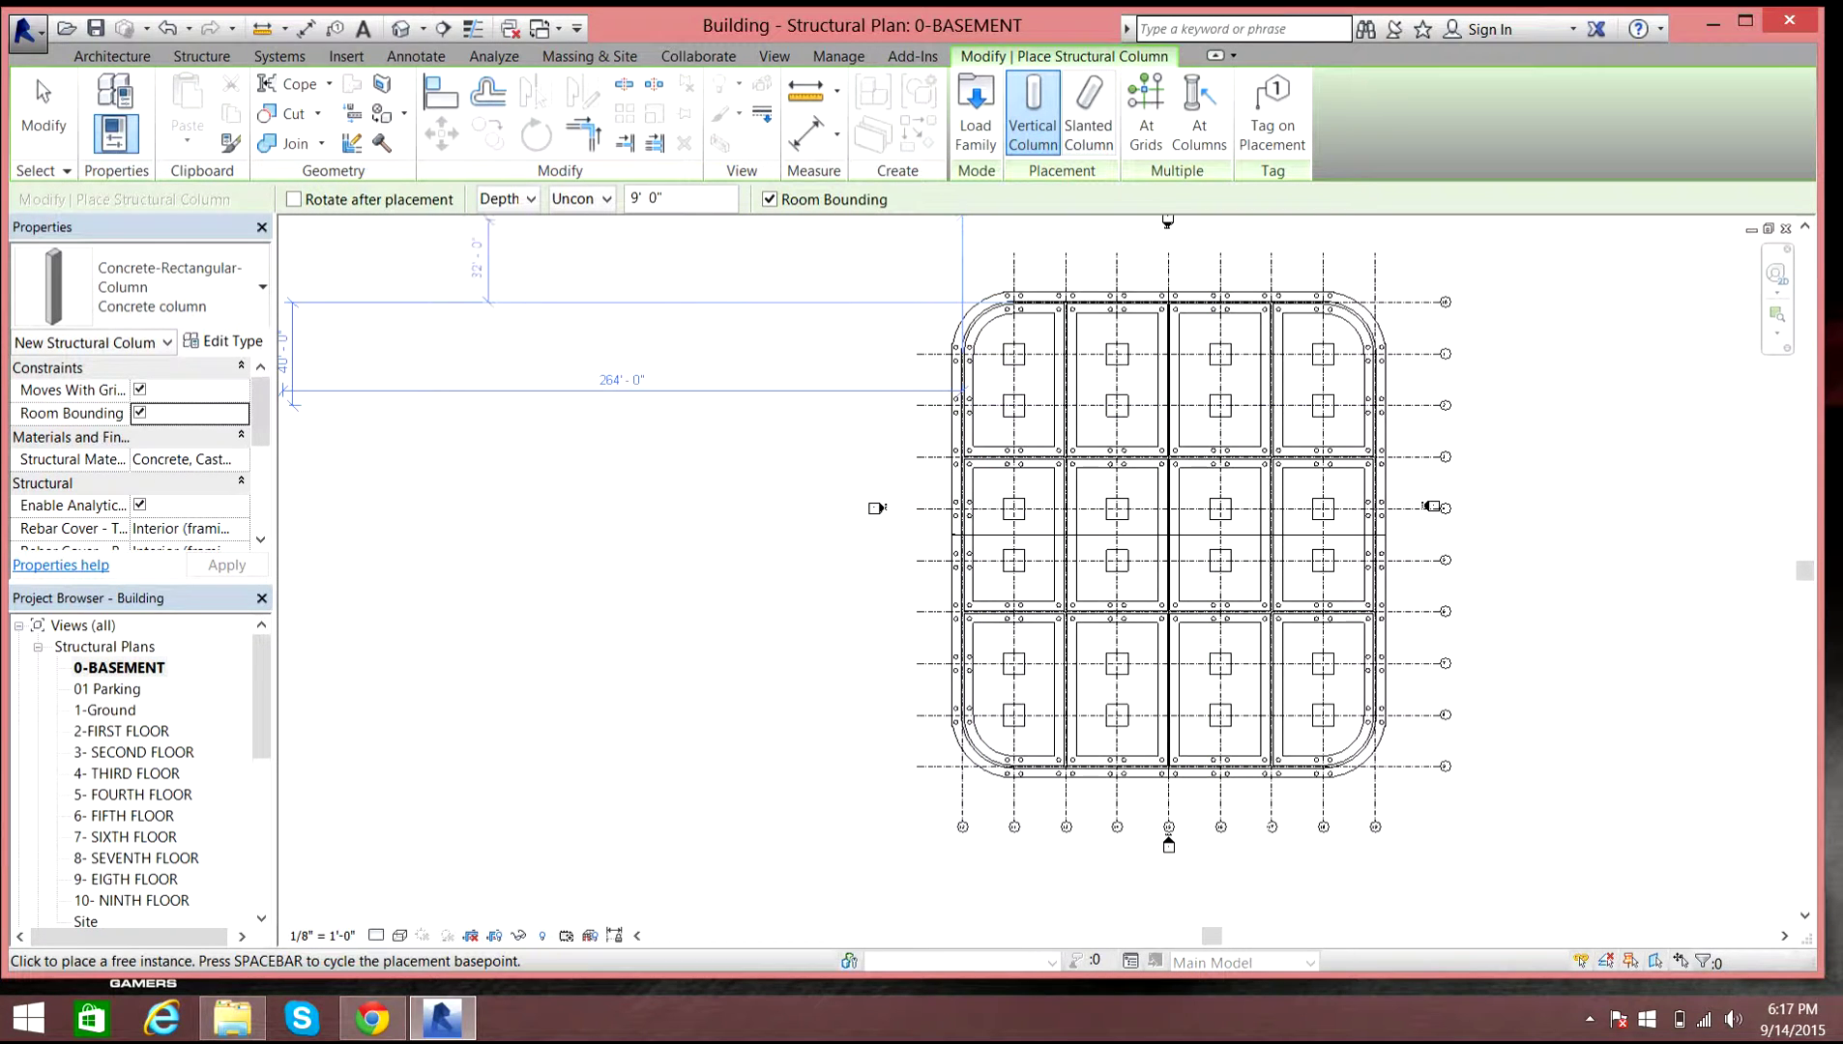
- Set column placement to Height up to 01 Parking and place a Concrete column on the upper-left footing
click(507, 199)
click(508, 241)
click(580, 198)
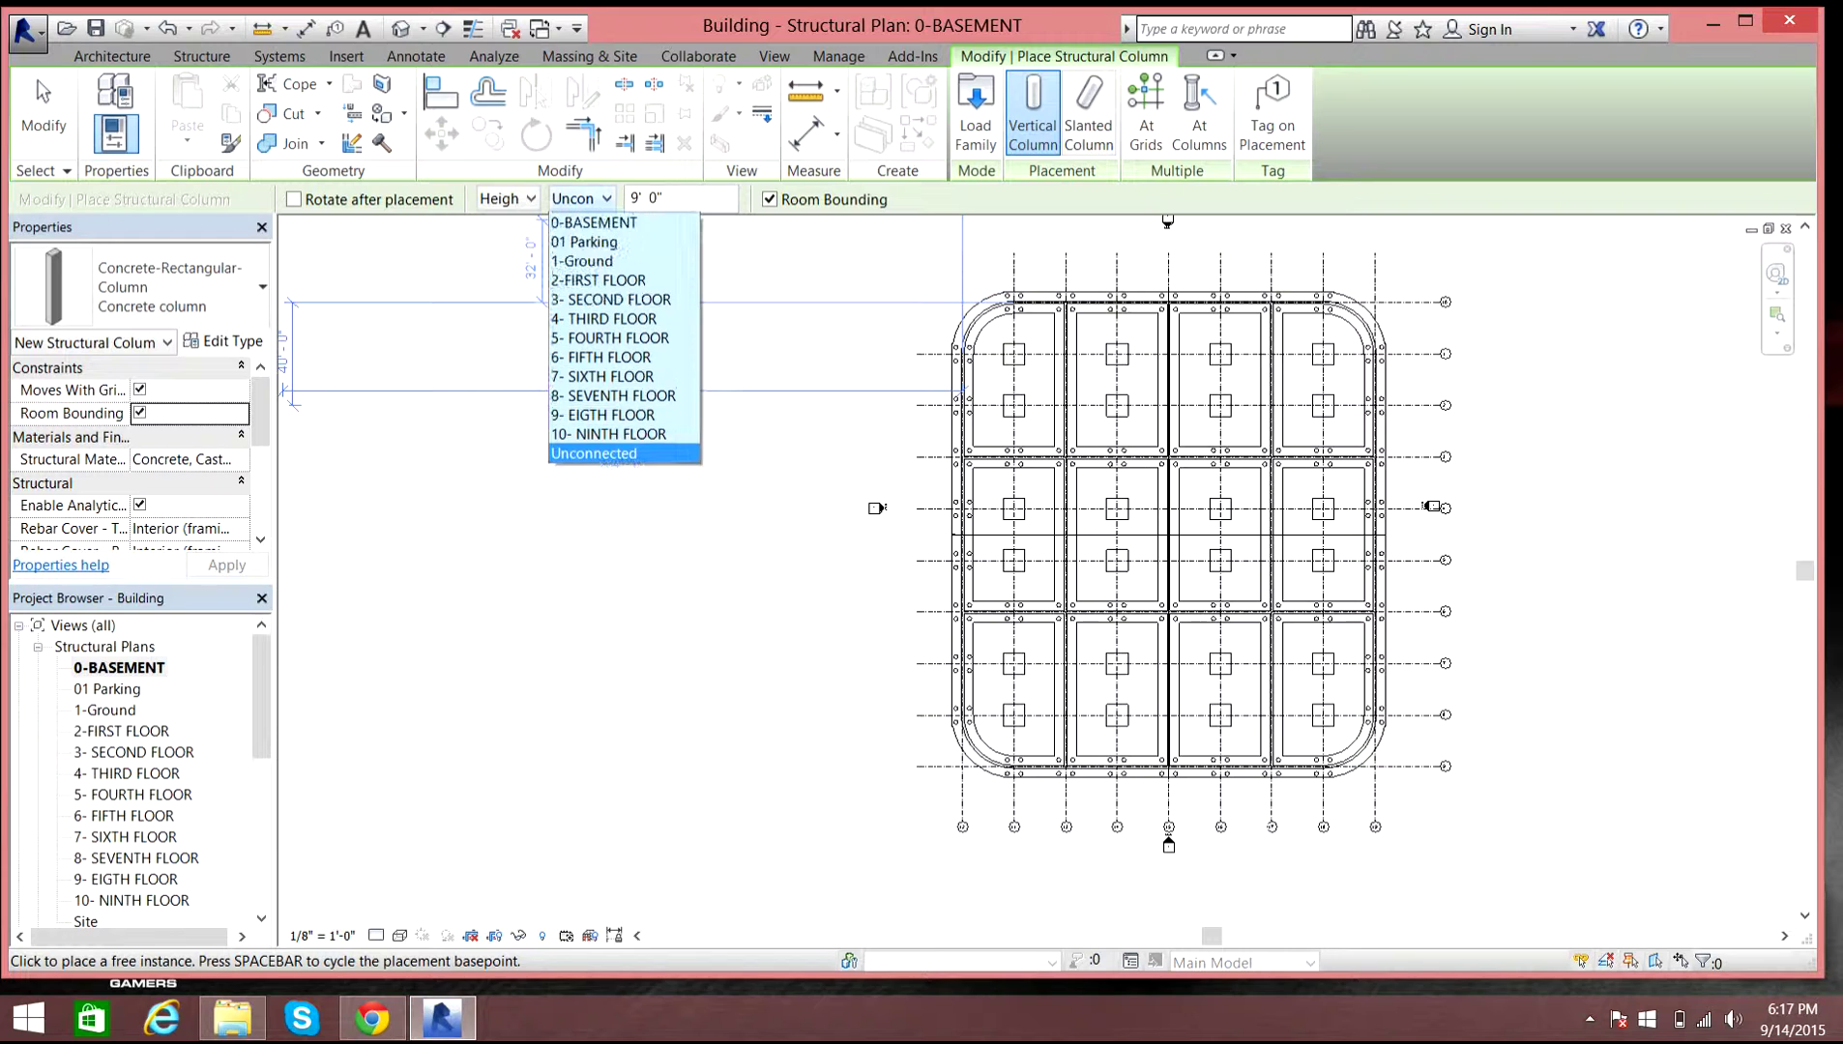
click(580, 237)
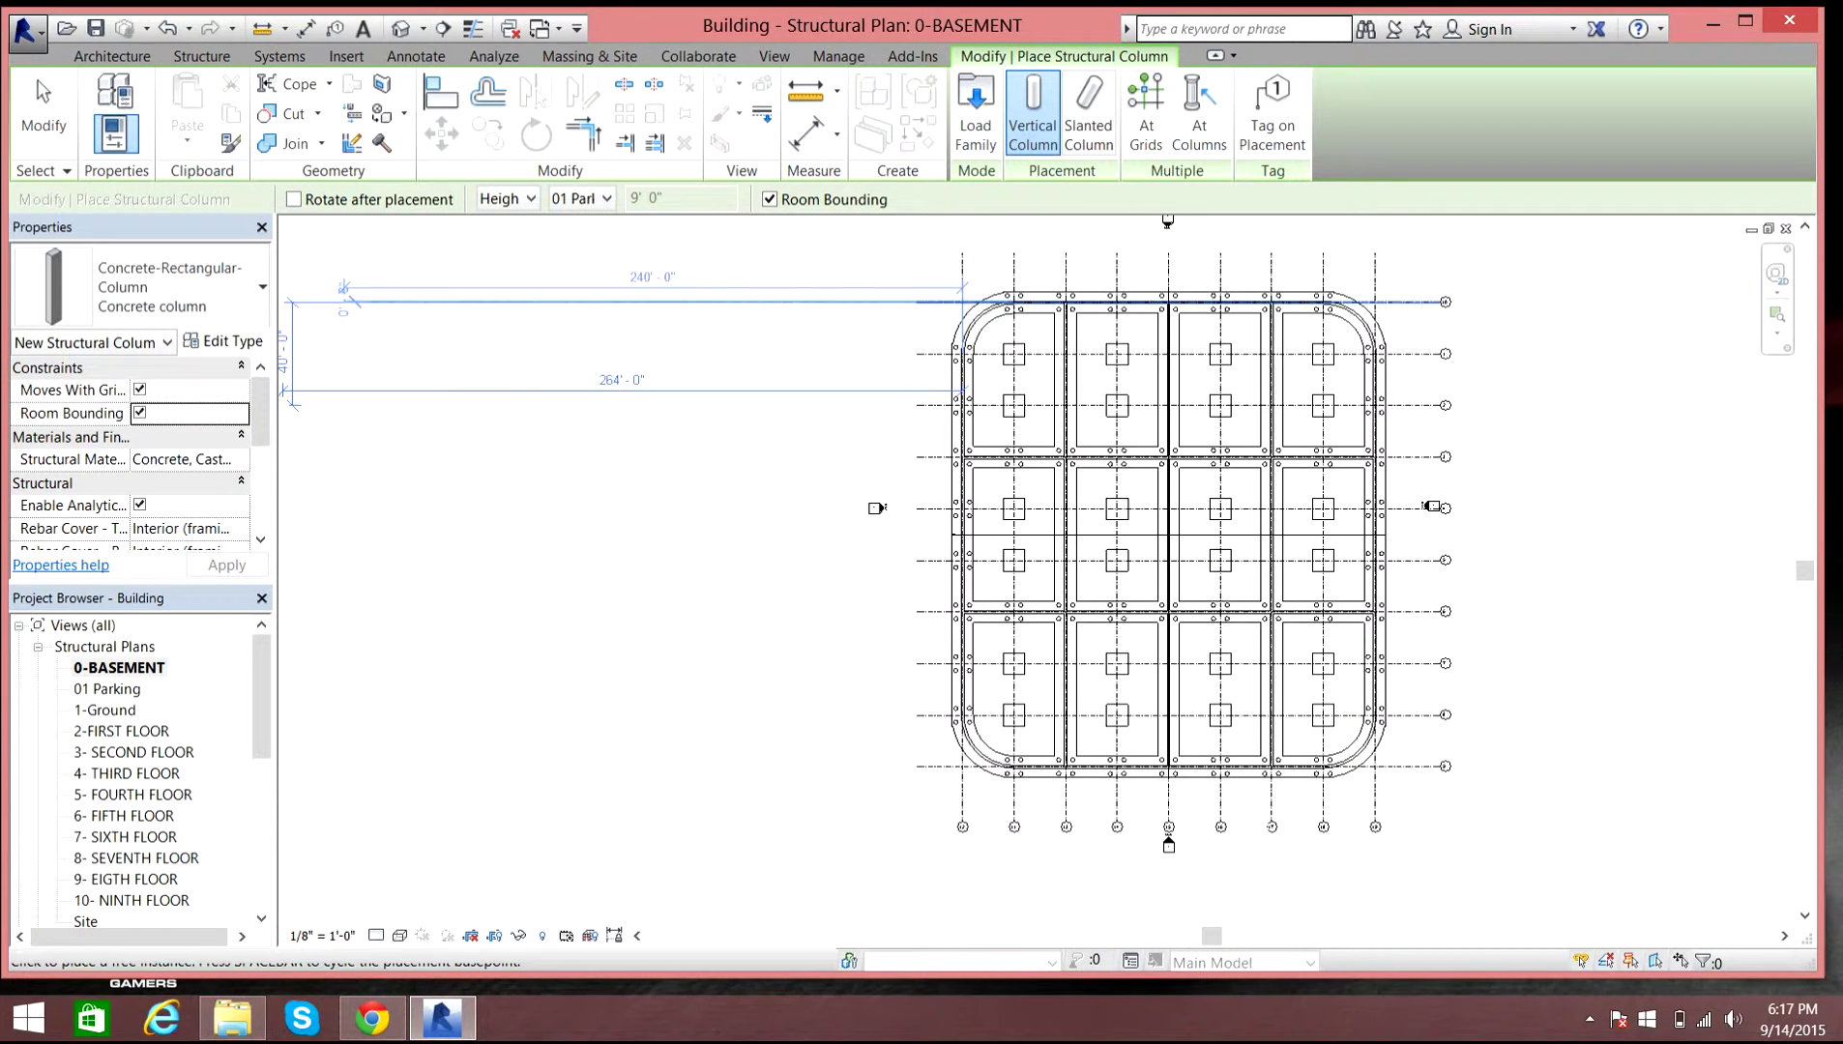
scroll(1010, 350, up, 8)
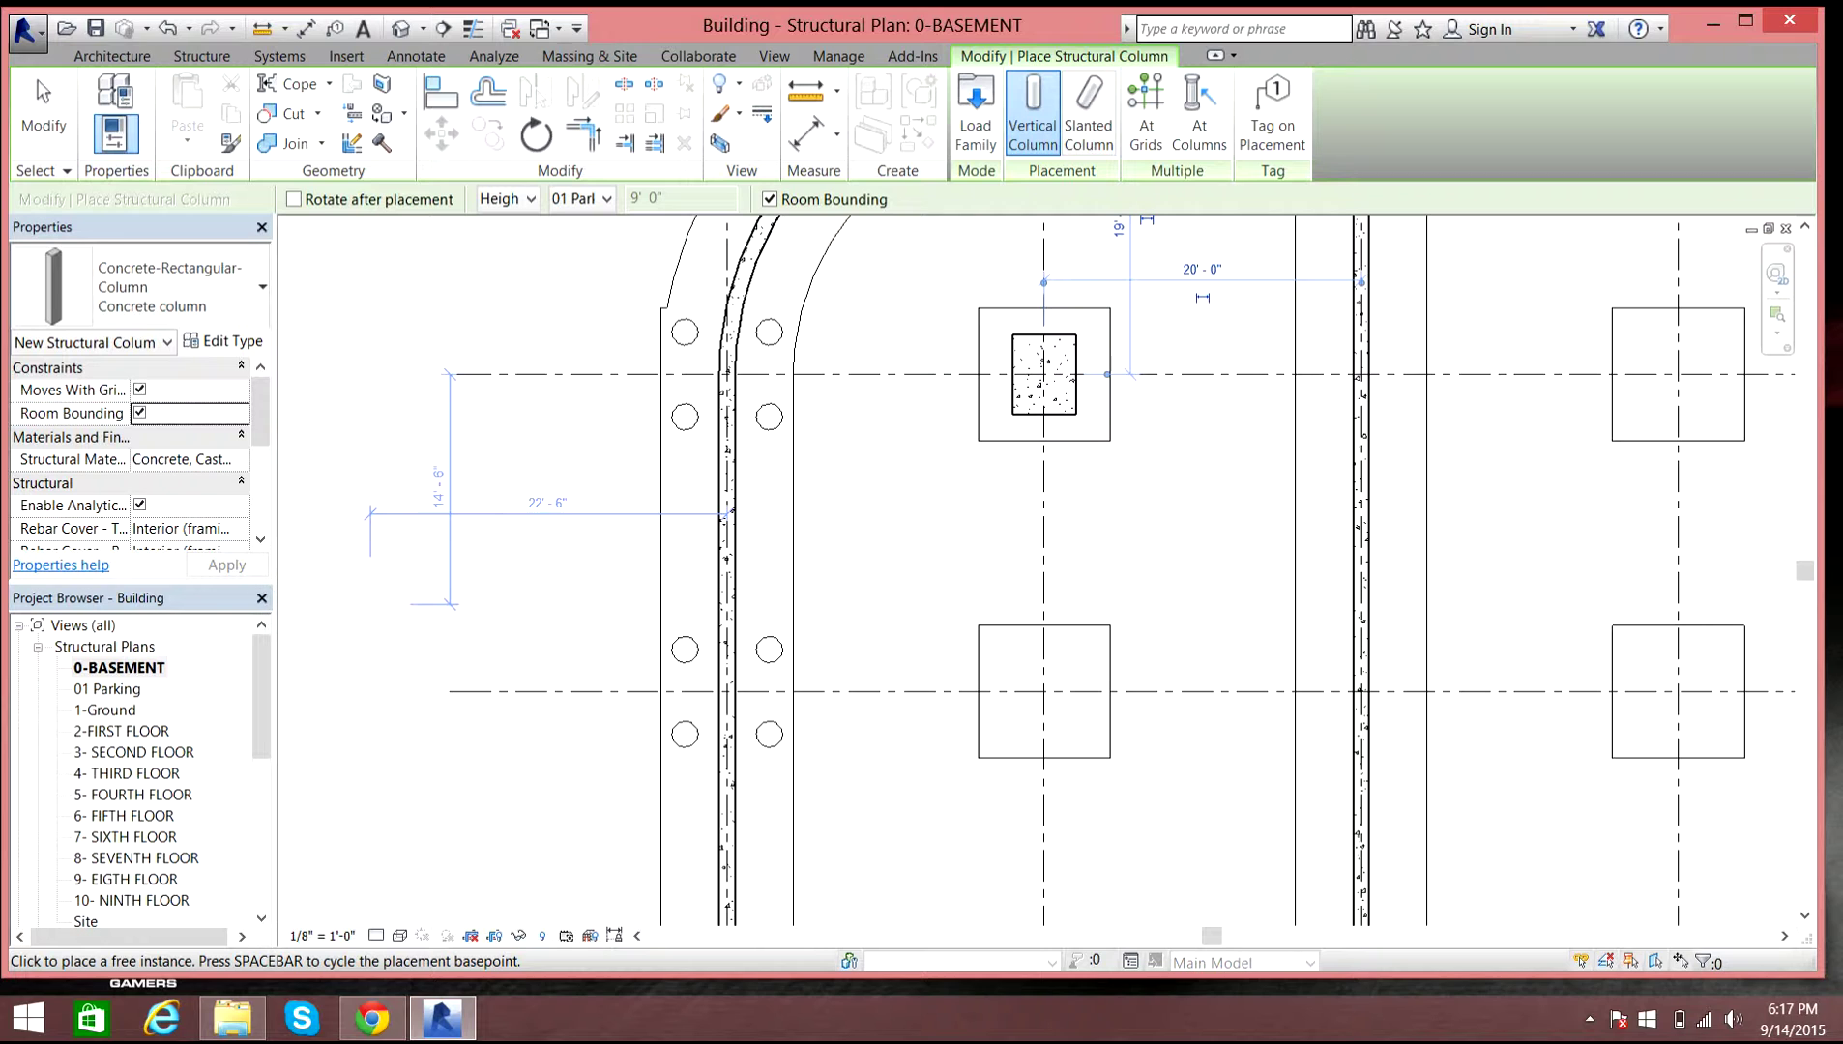
scroll(481, 430, down, 2)
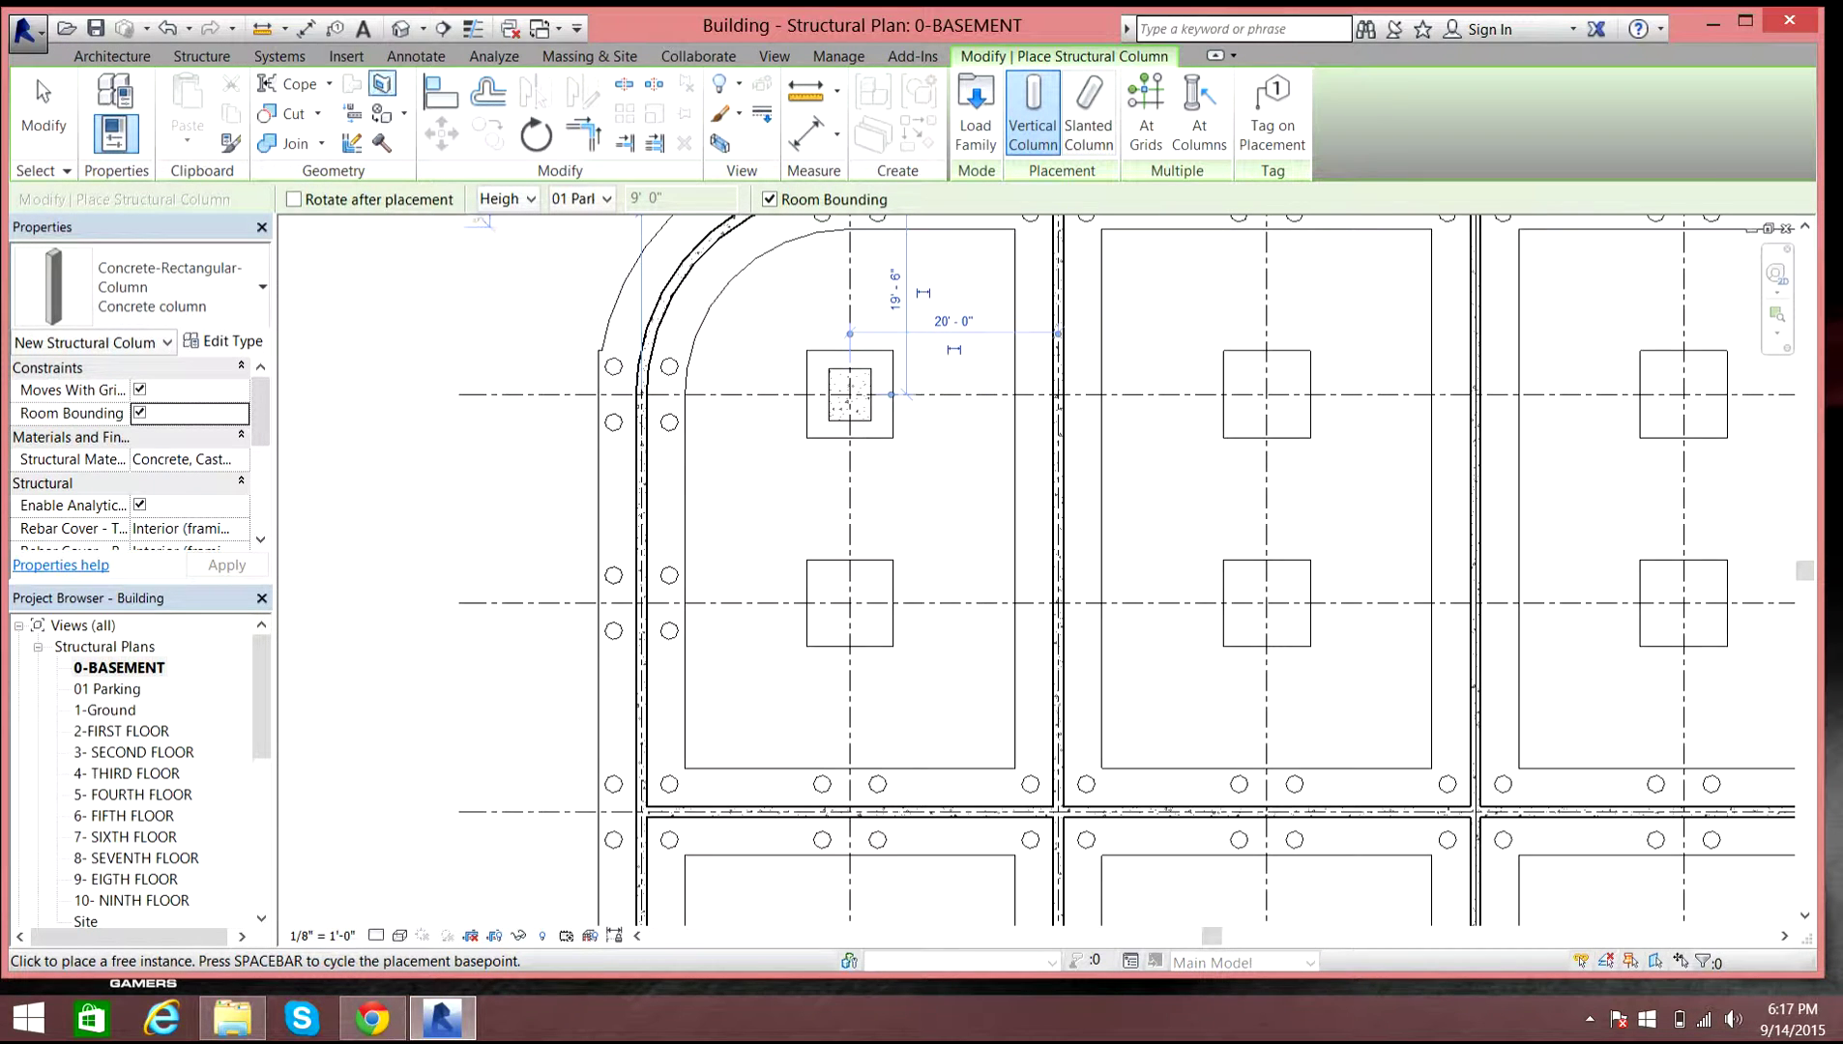
- Inspect the foundation from above in the 3D view, end column placement, and return to the 0-BASEMENT plan
click(401, 28)
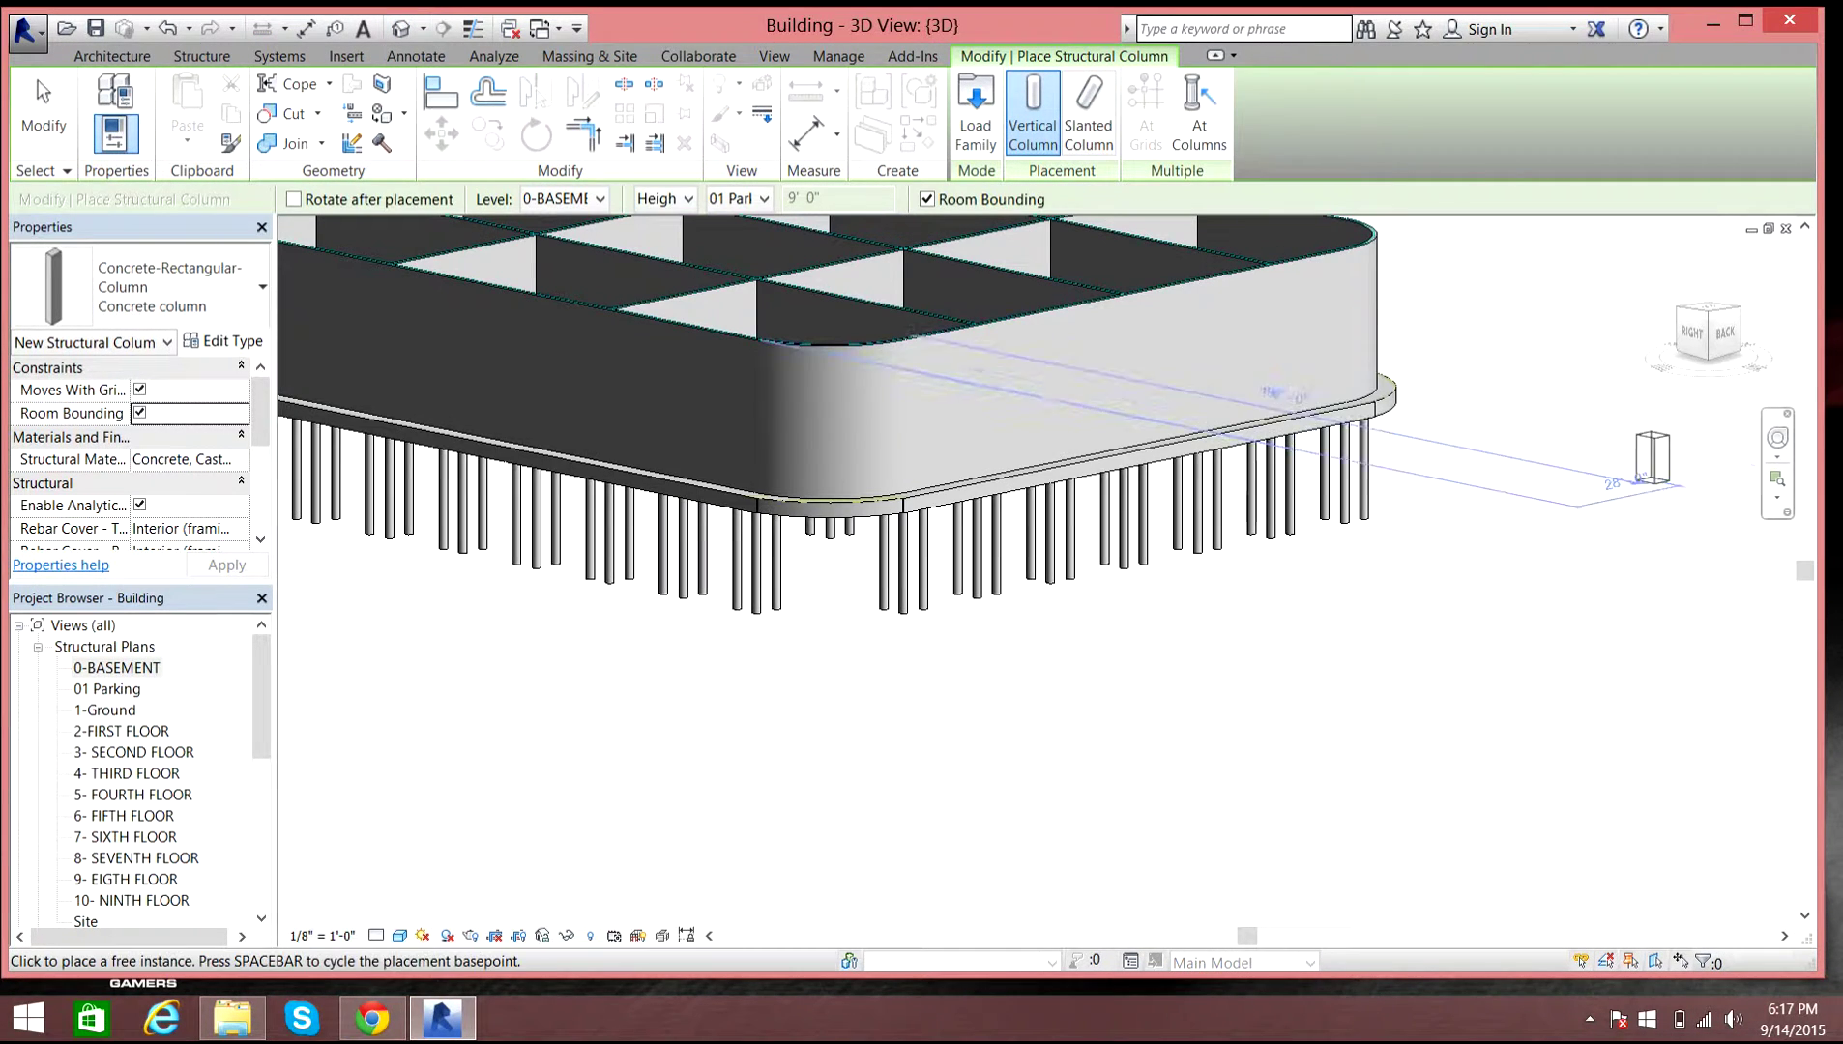
scroll(1505, 456, down, 1)
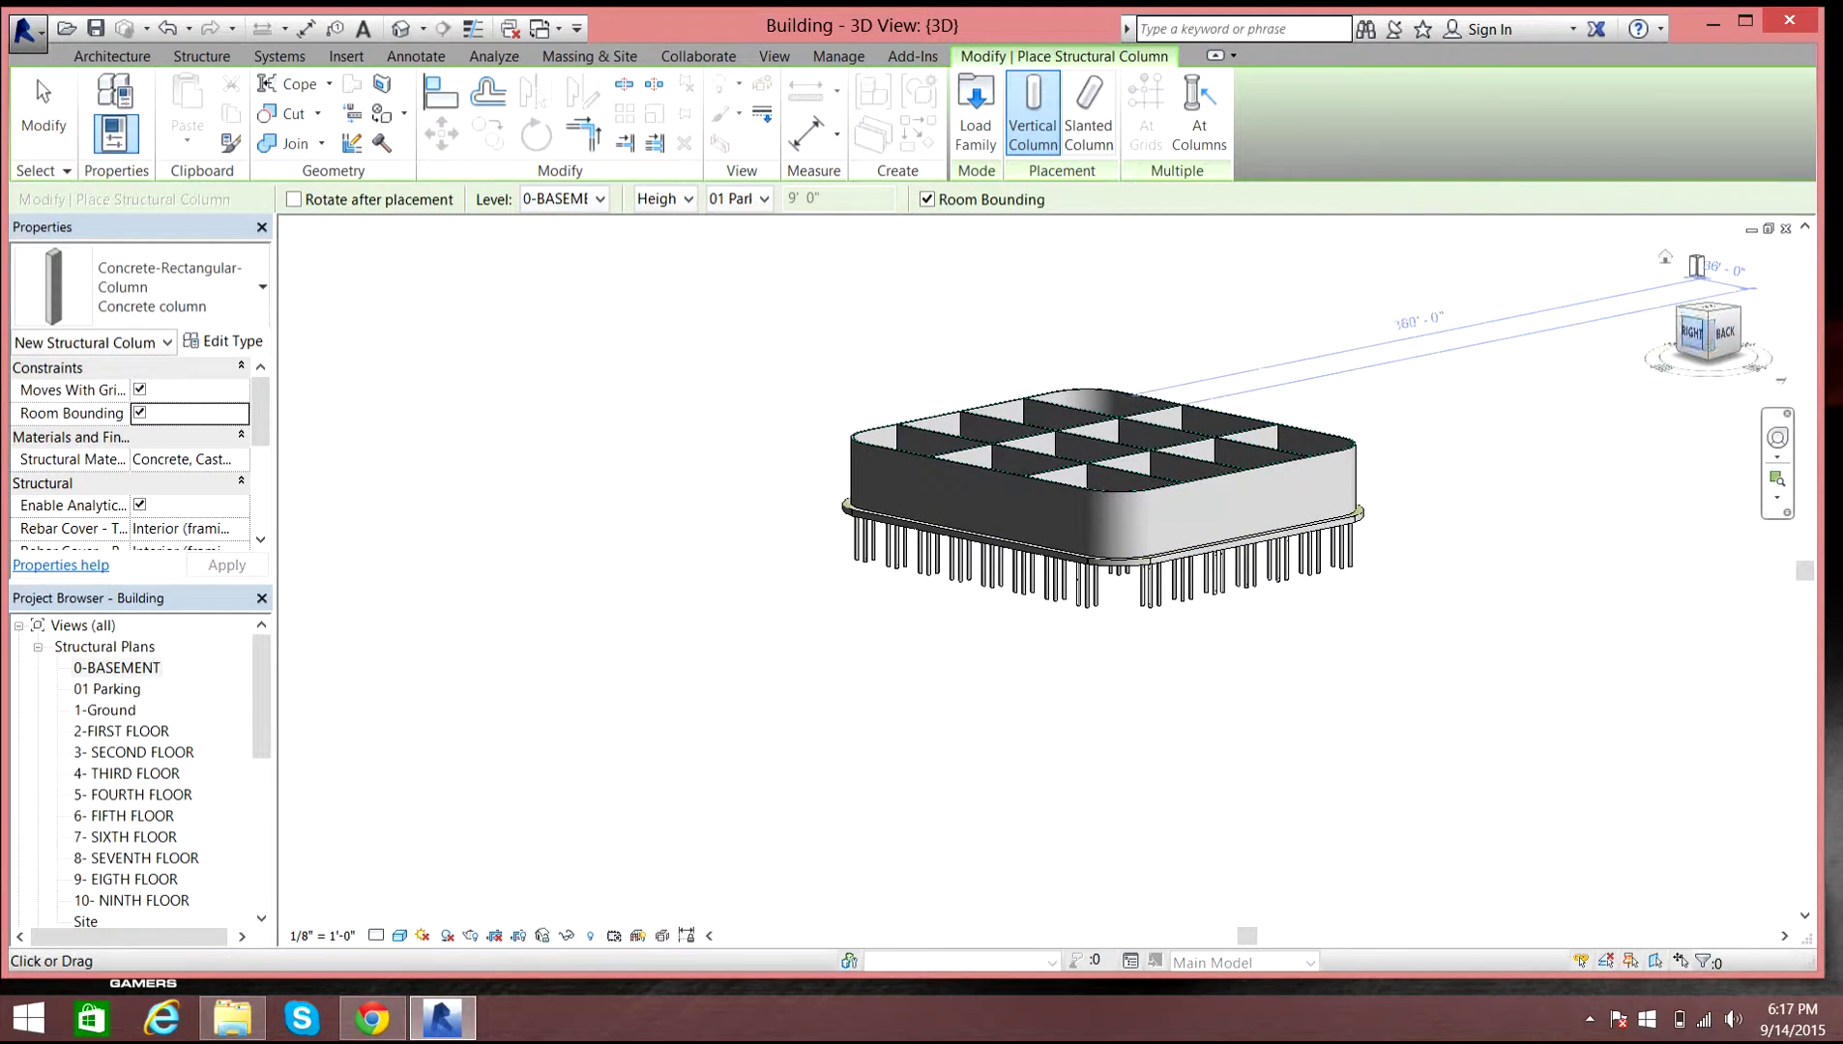
mouse_move(1707, 319)
mouse_down()
mouse_move(1699, 372)
mouse_move(1719, 317)
mouse_move(1726, 369)
mouse_move(1735, 348)
mouse_move(1705, 319)
mouse_move(1702, 373)
mouse_move(1705, 335)
mouse_up()
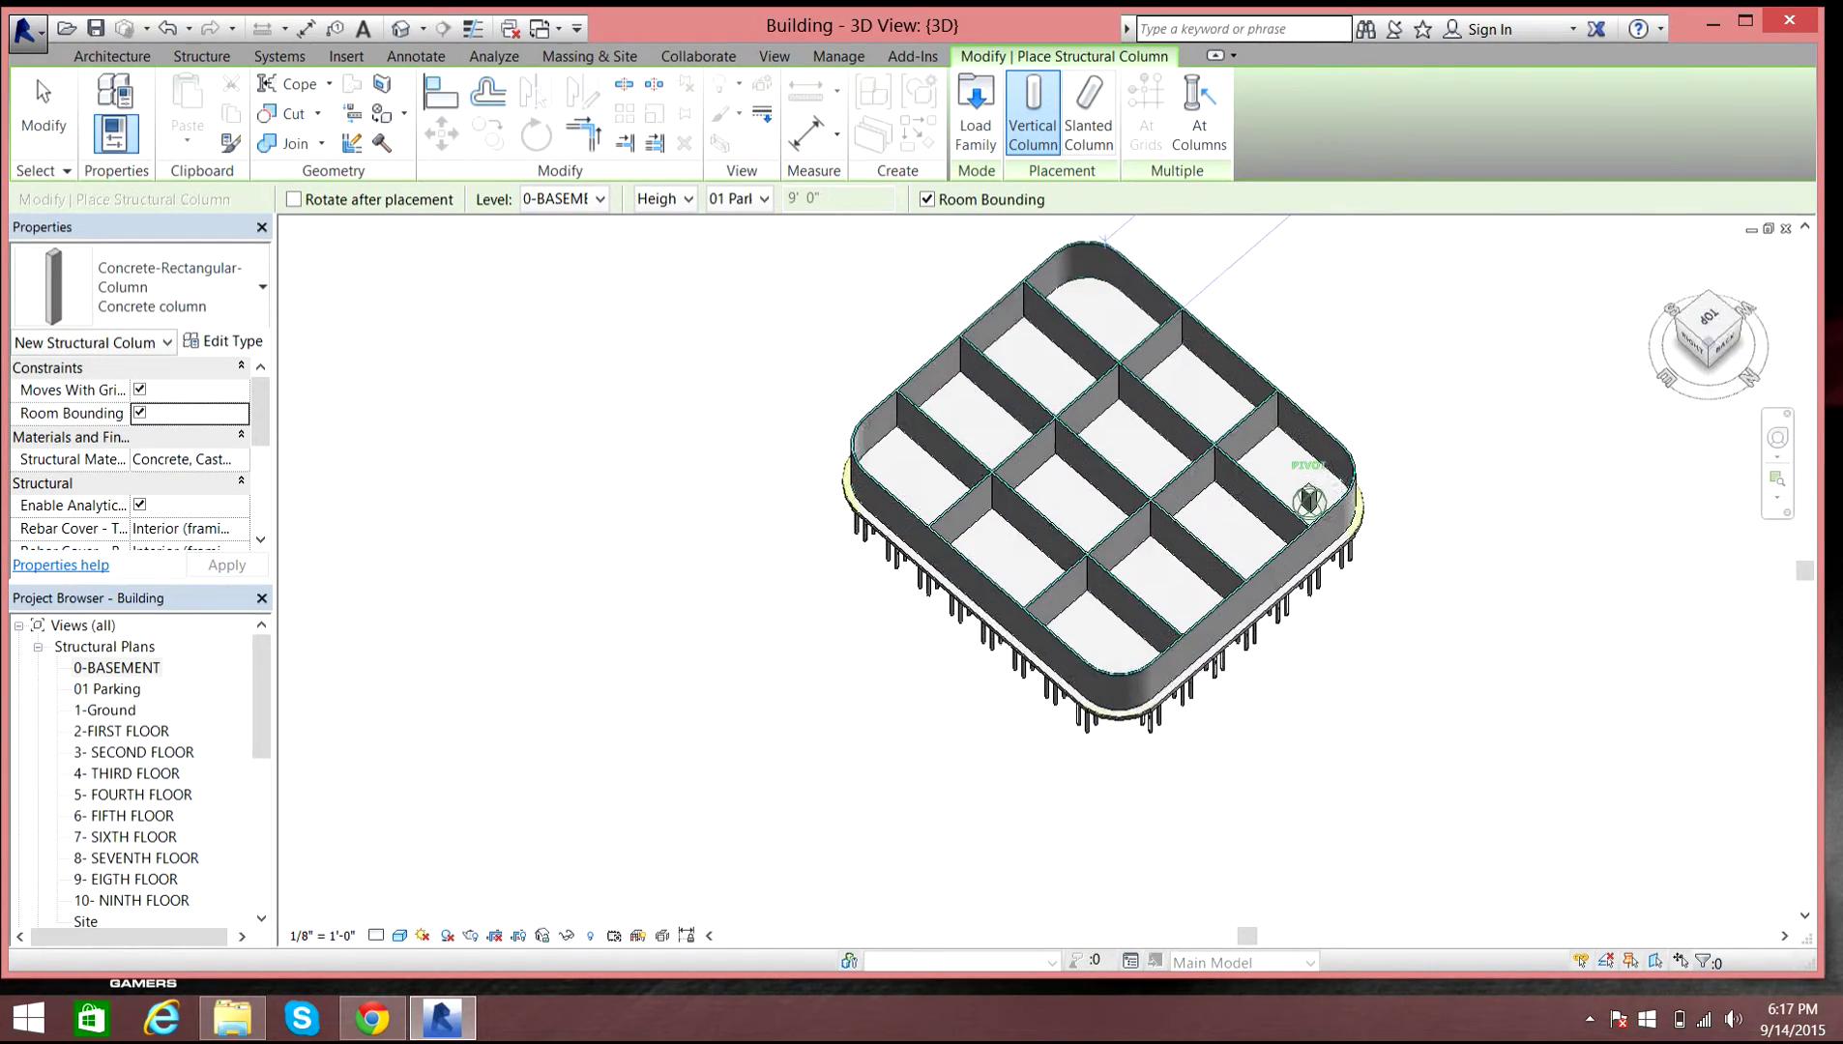
key(Escape)
double_click(116, 667)
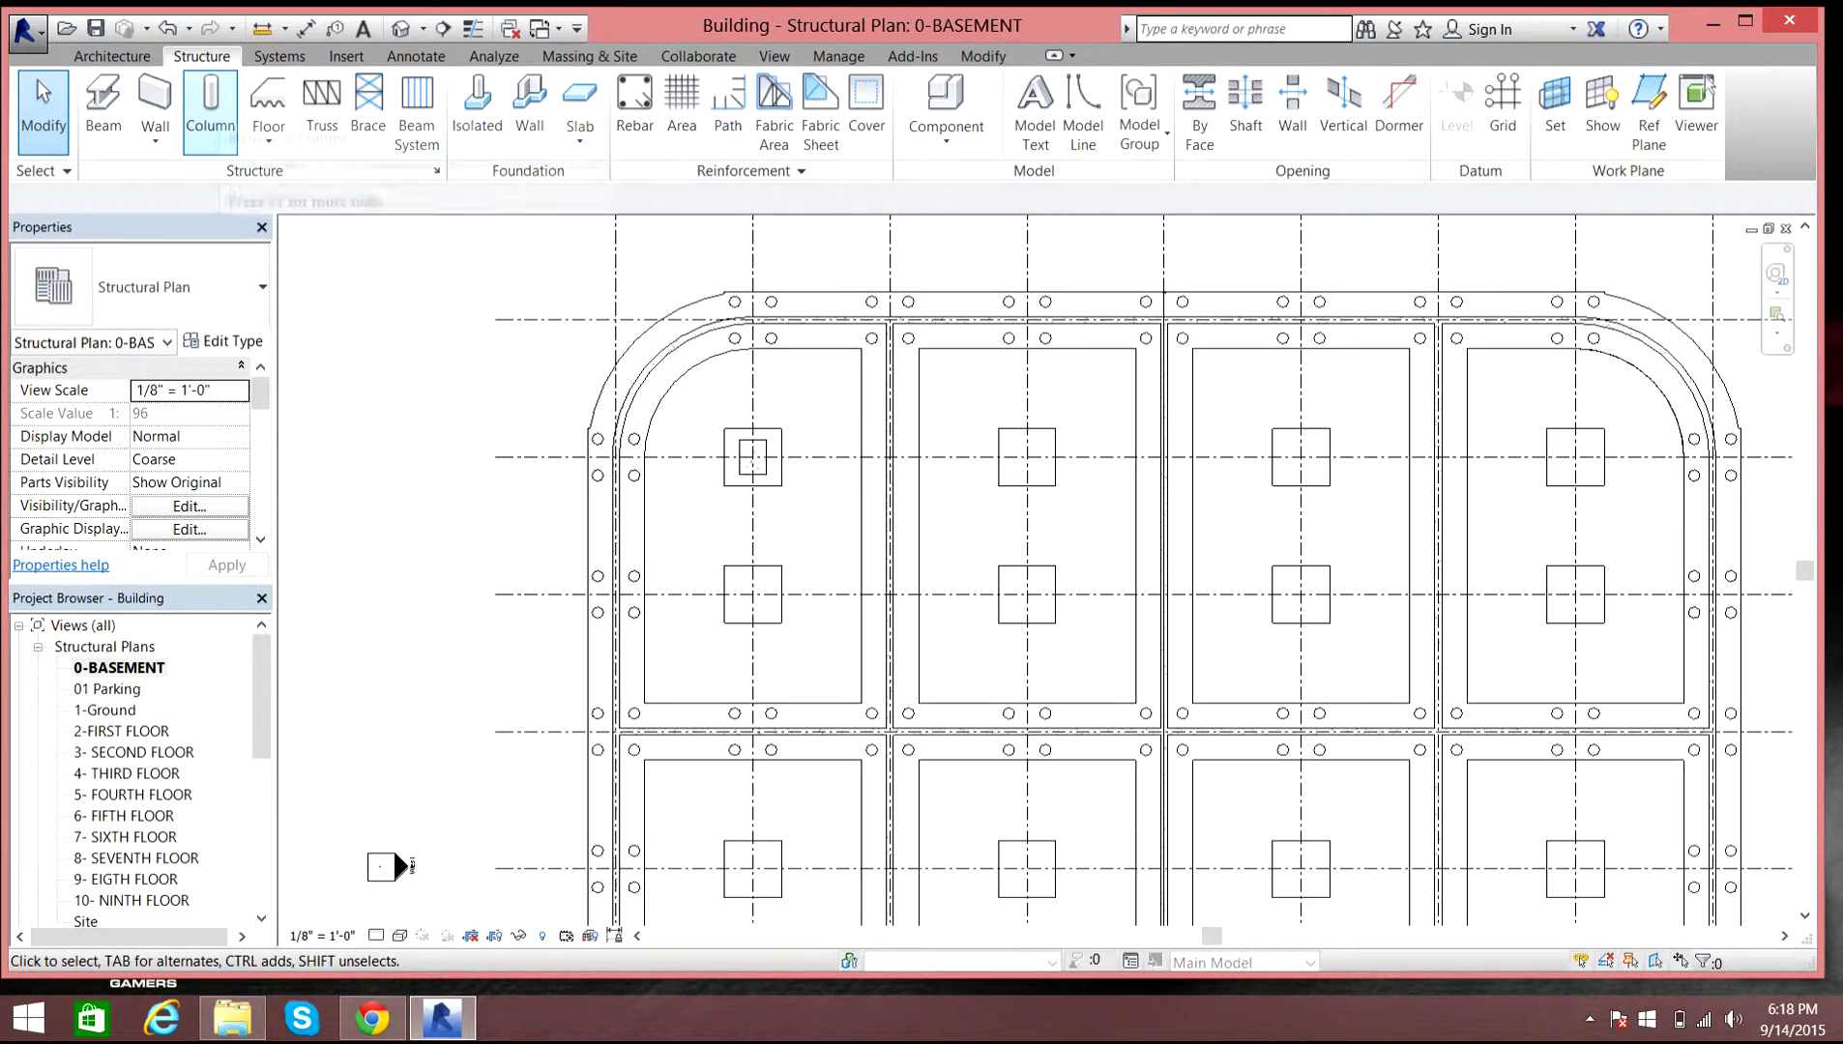
- Check the type and instance properties of the column placed on the upper-left footing
click(752, 456)
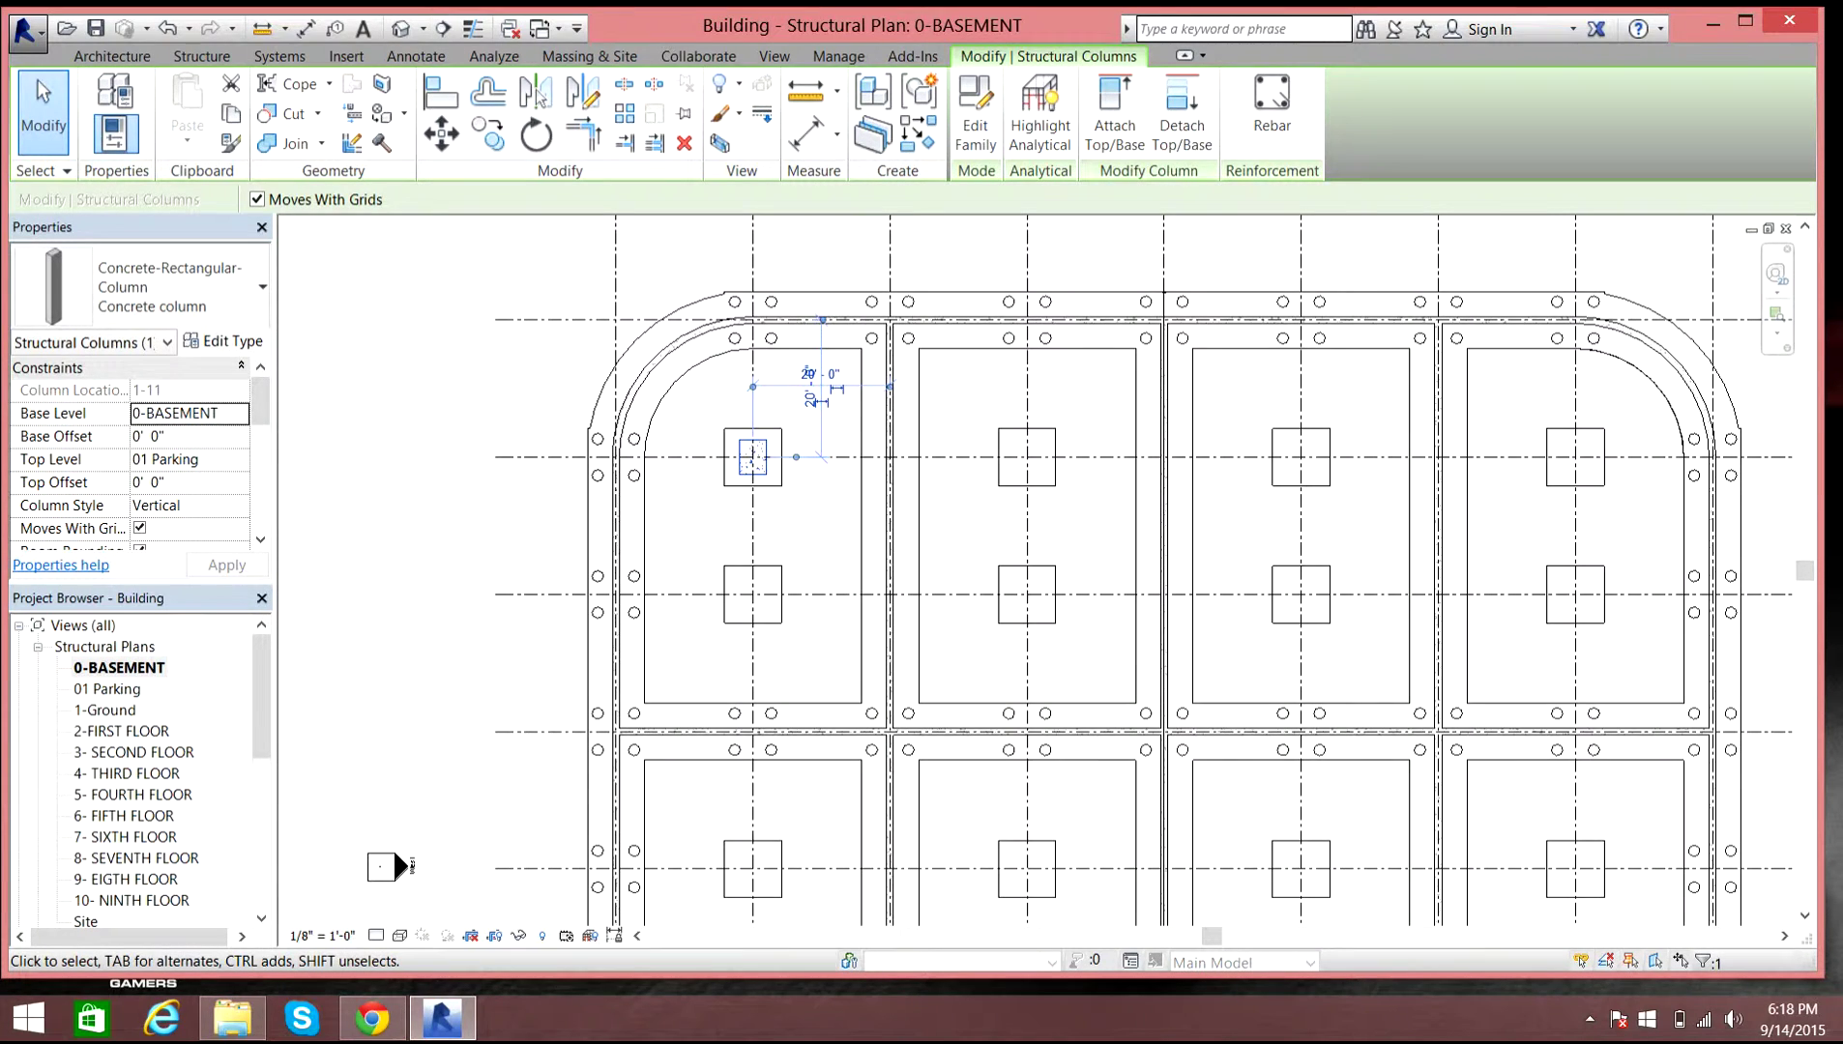
click(224, 341)
key(Return)
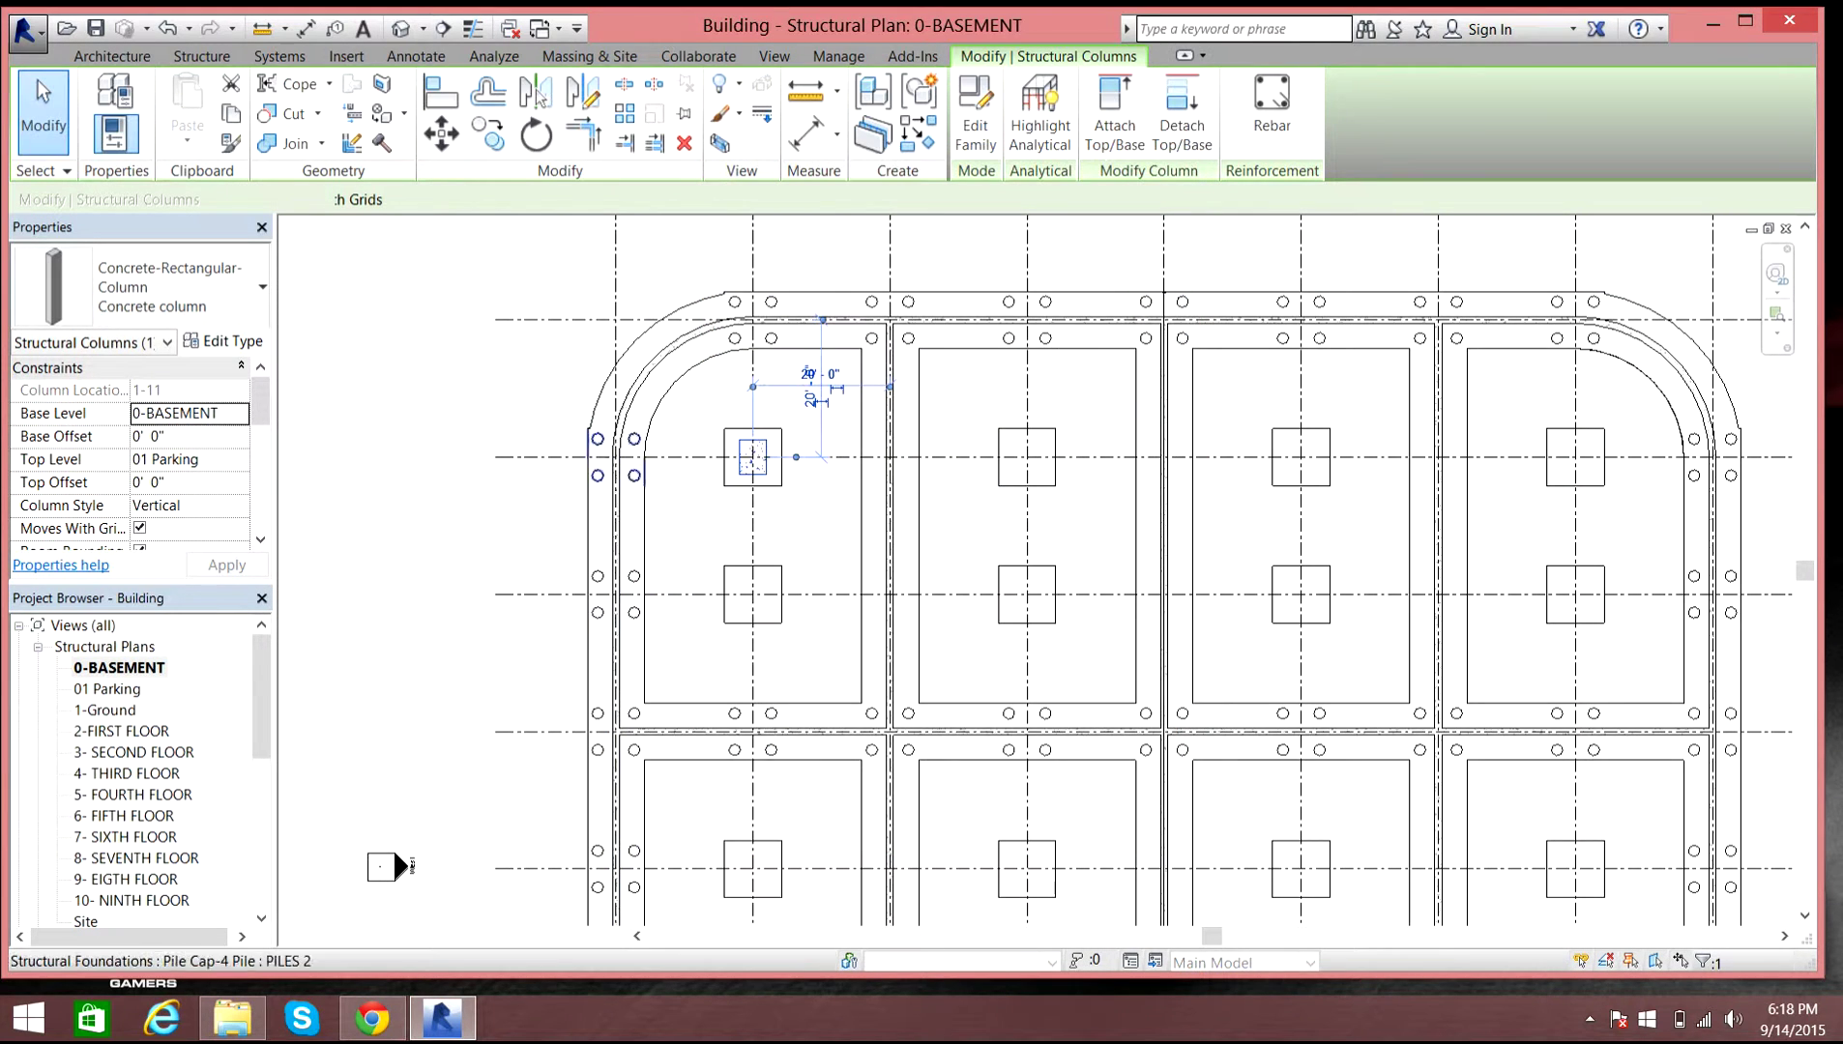
click(154, 290)
click(155, 290)
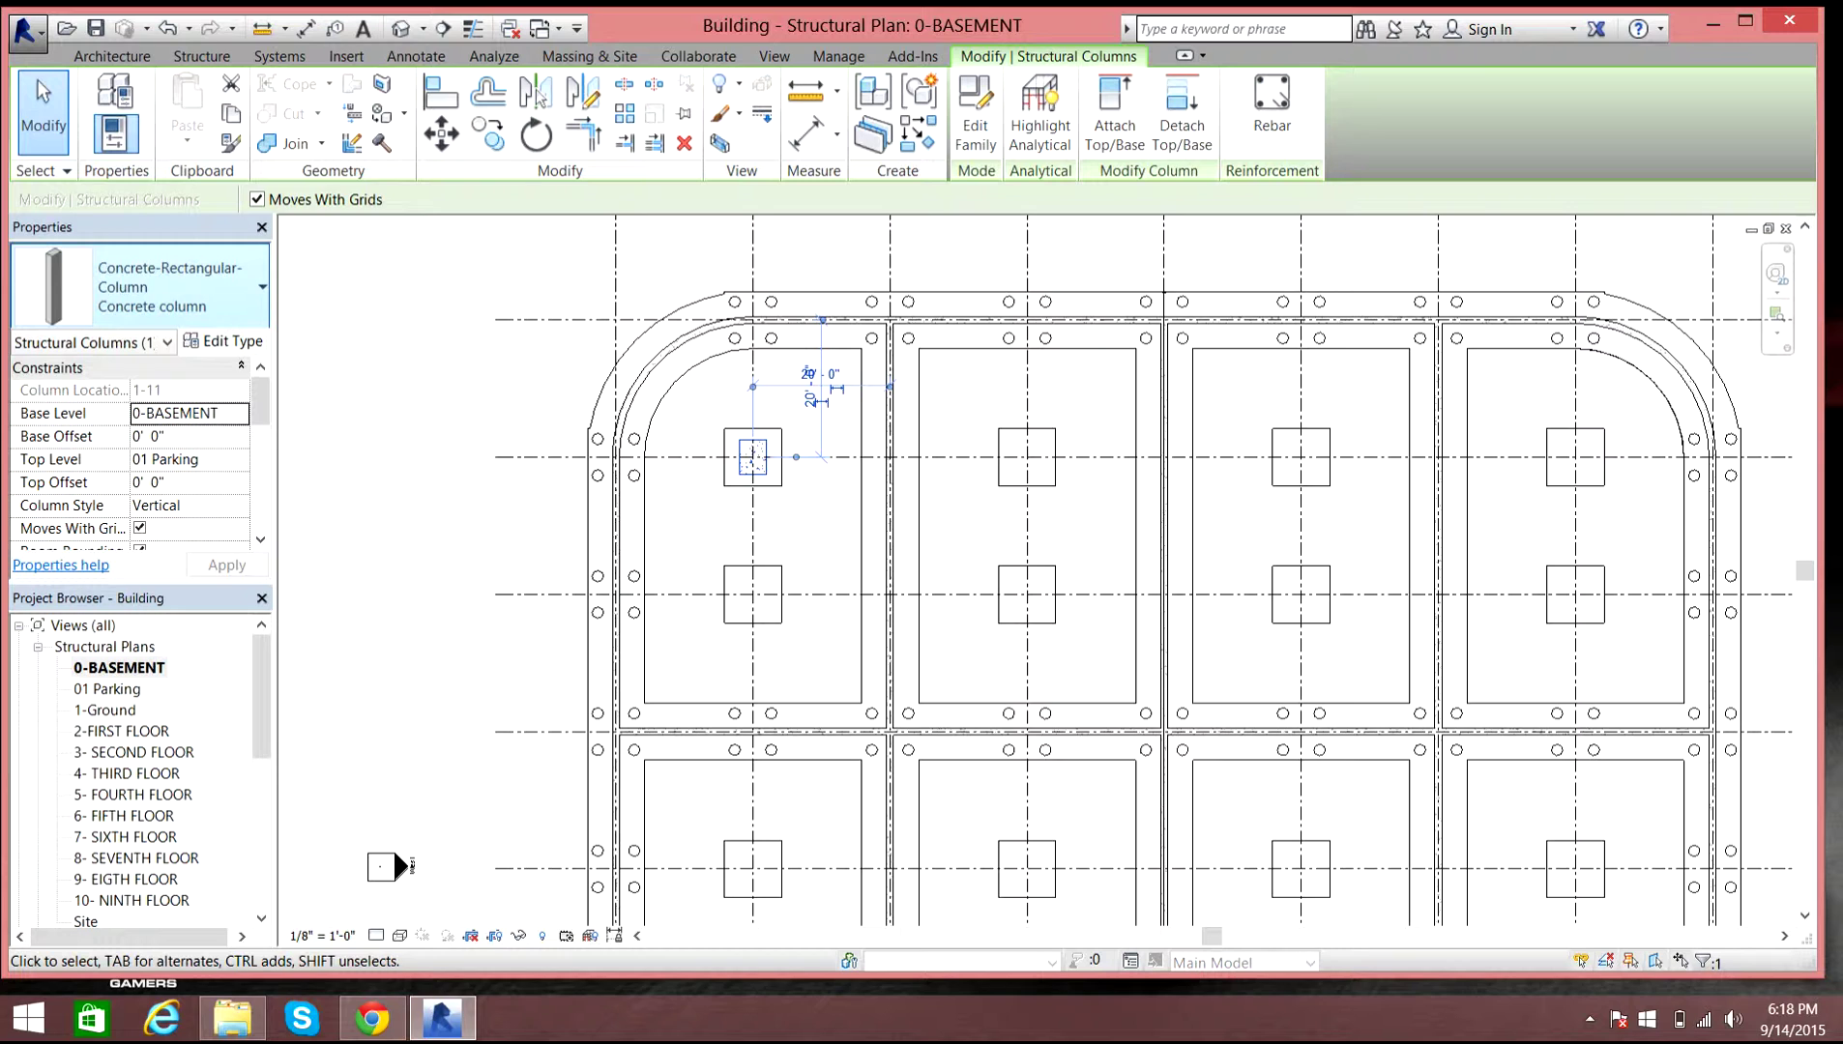
key(Escape)
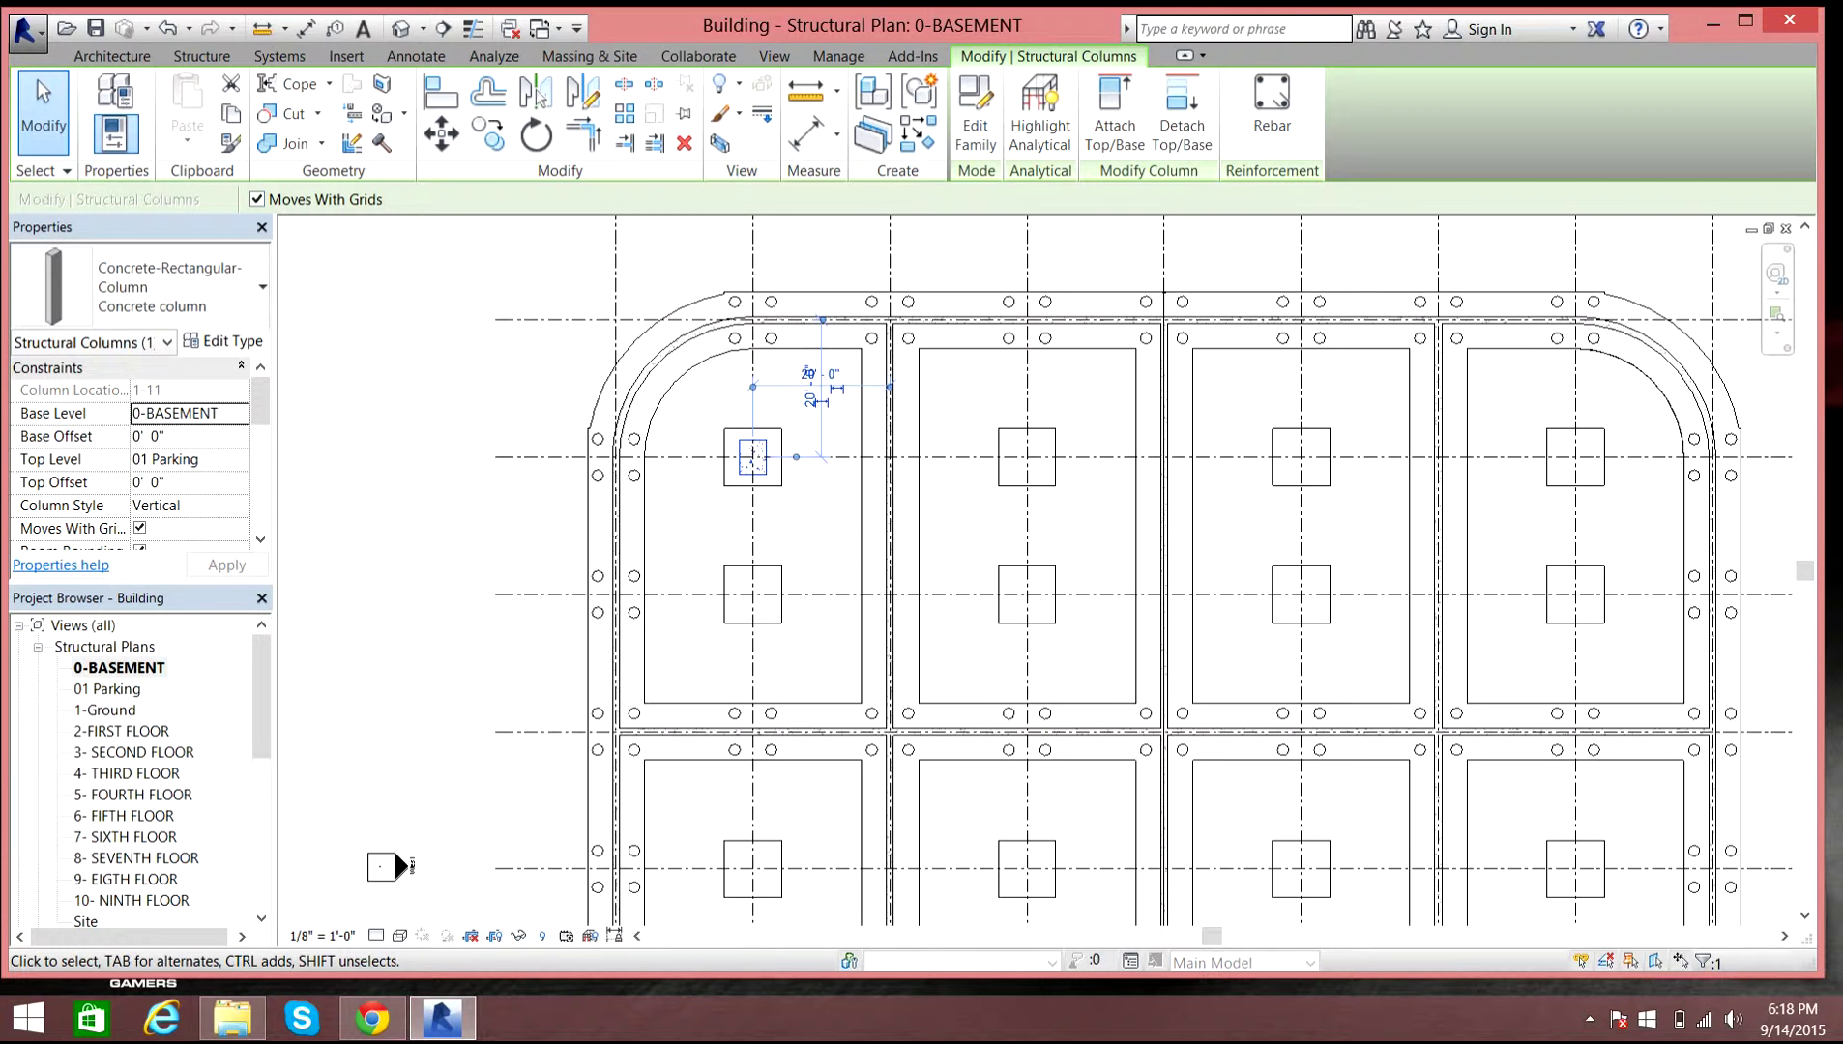
- Restart the structural Column command with the Concrete column type and place a column on the second footing along grid 1
click(202, 56)
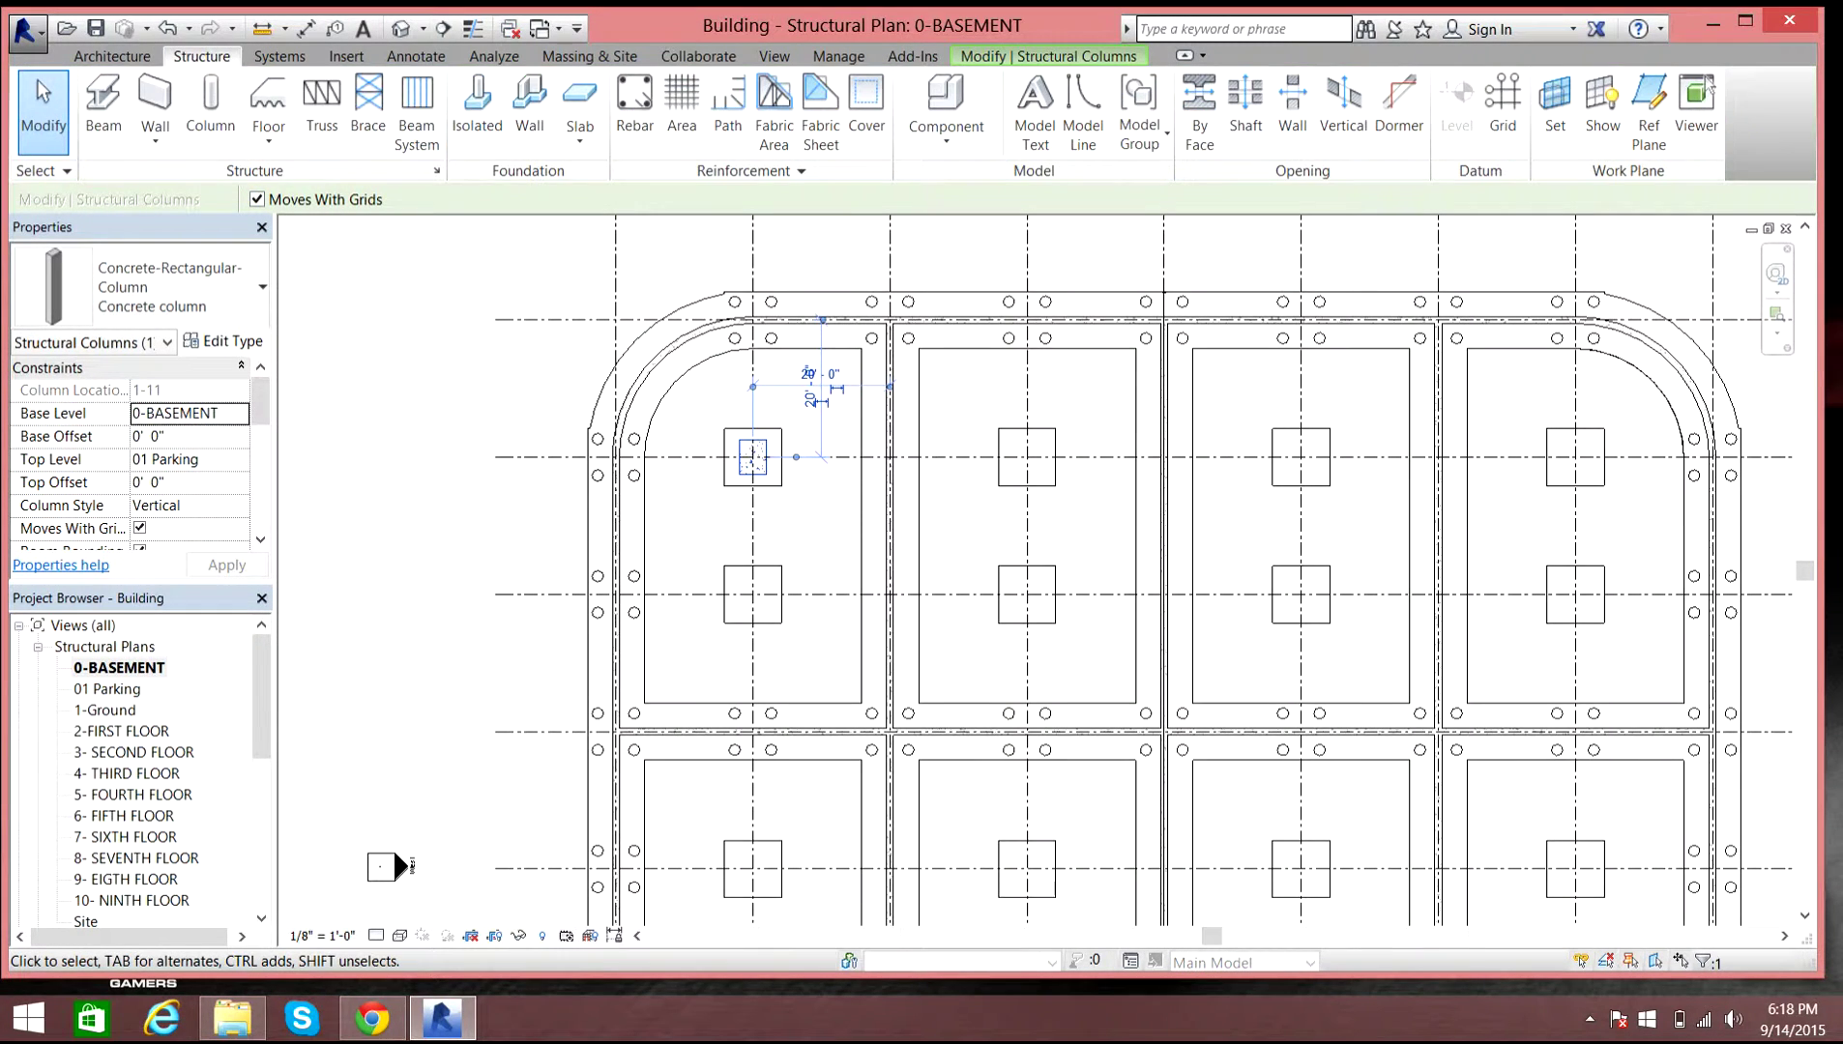
click(211, 108)
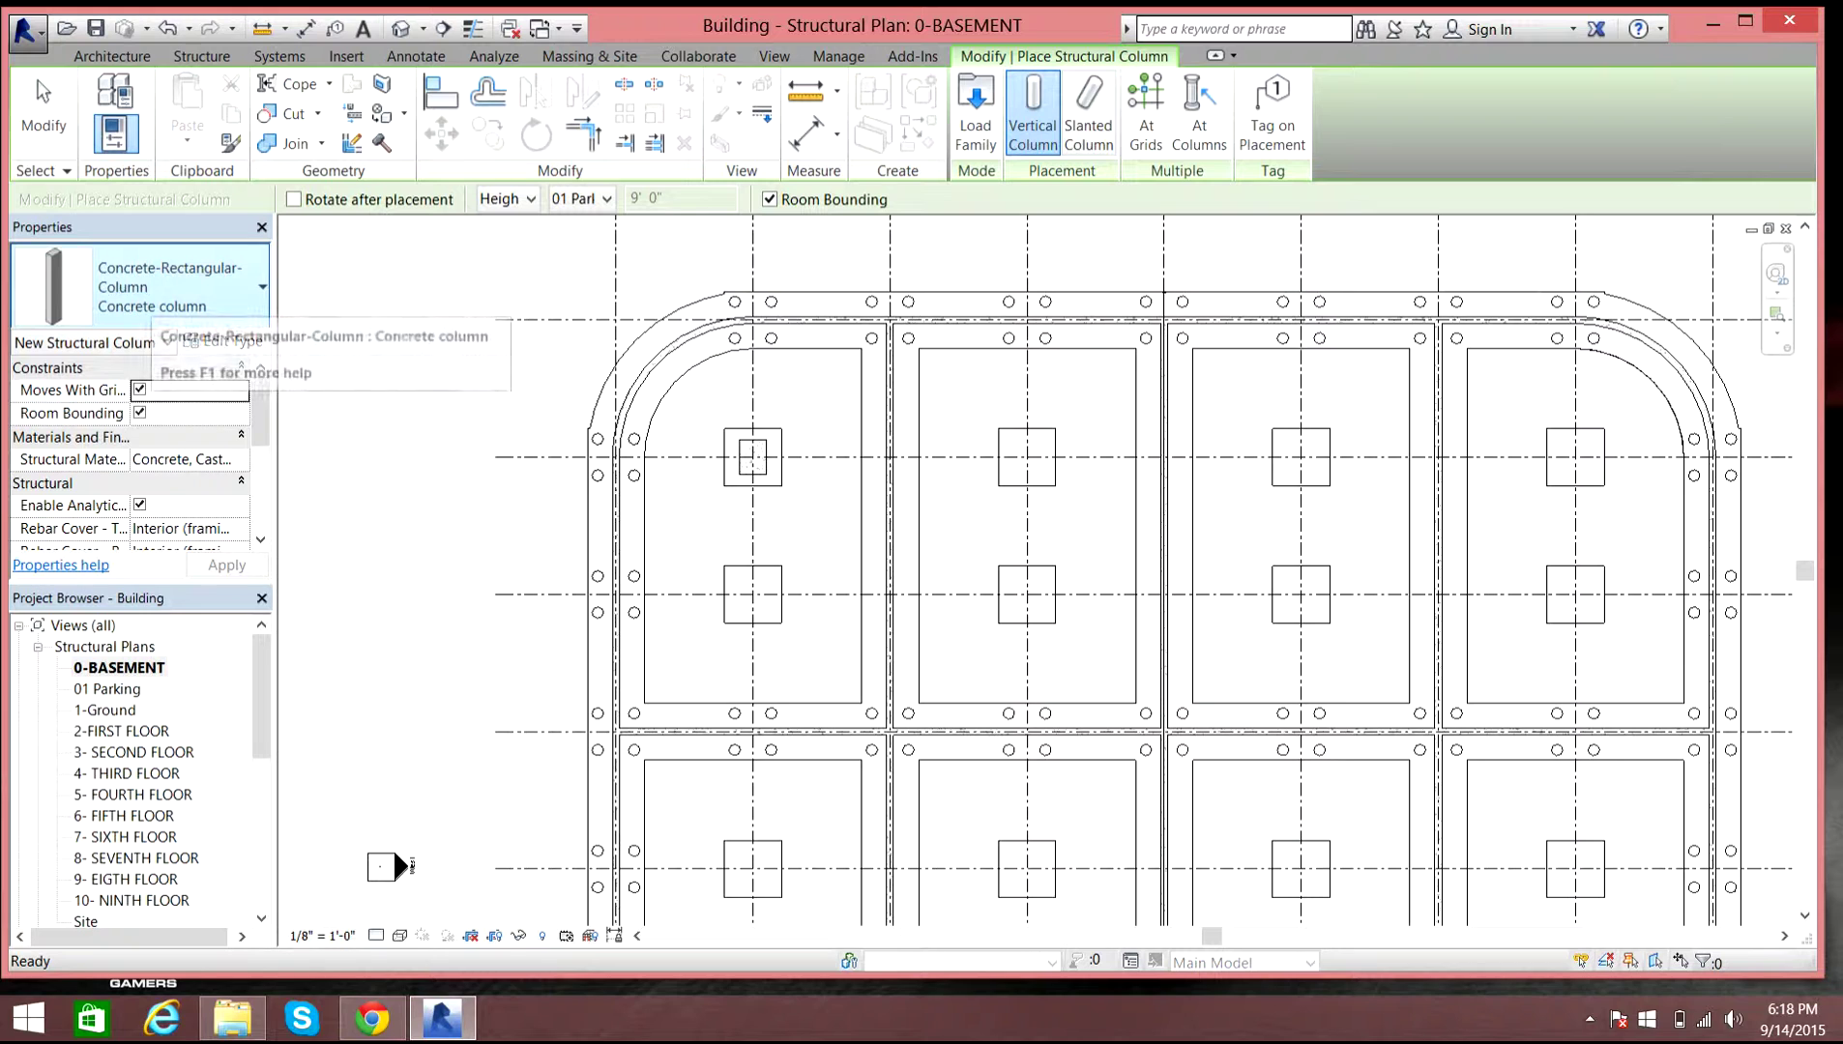
click(169, 287)
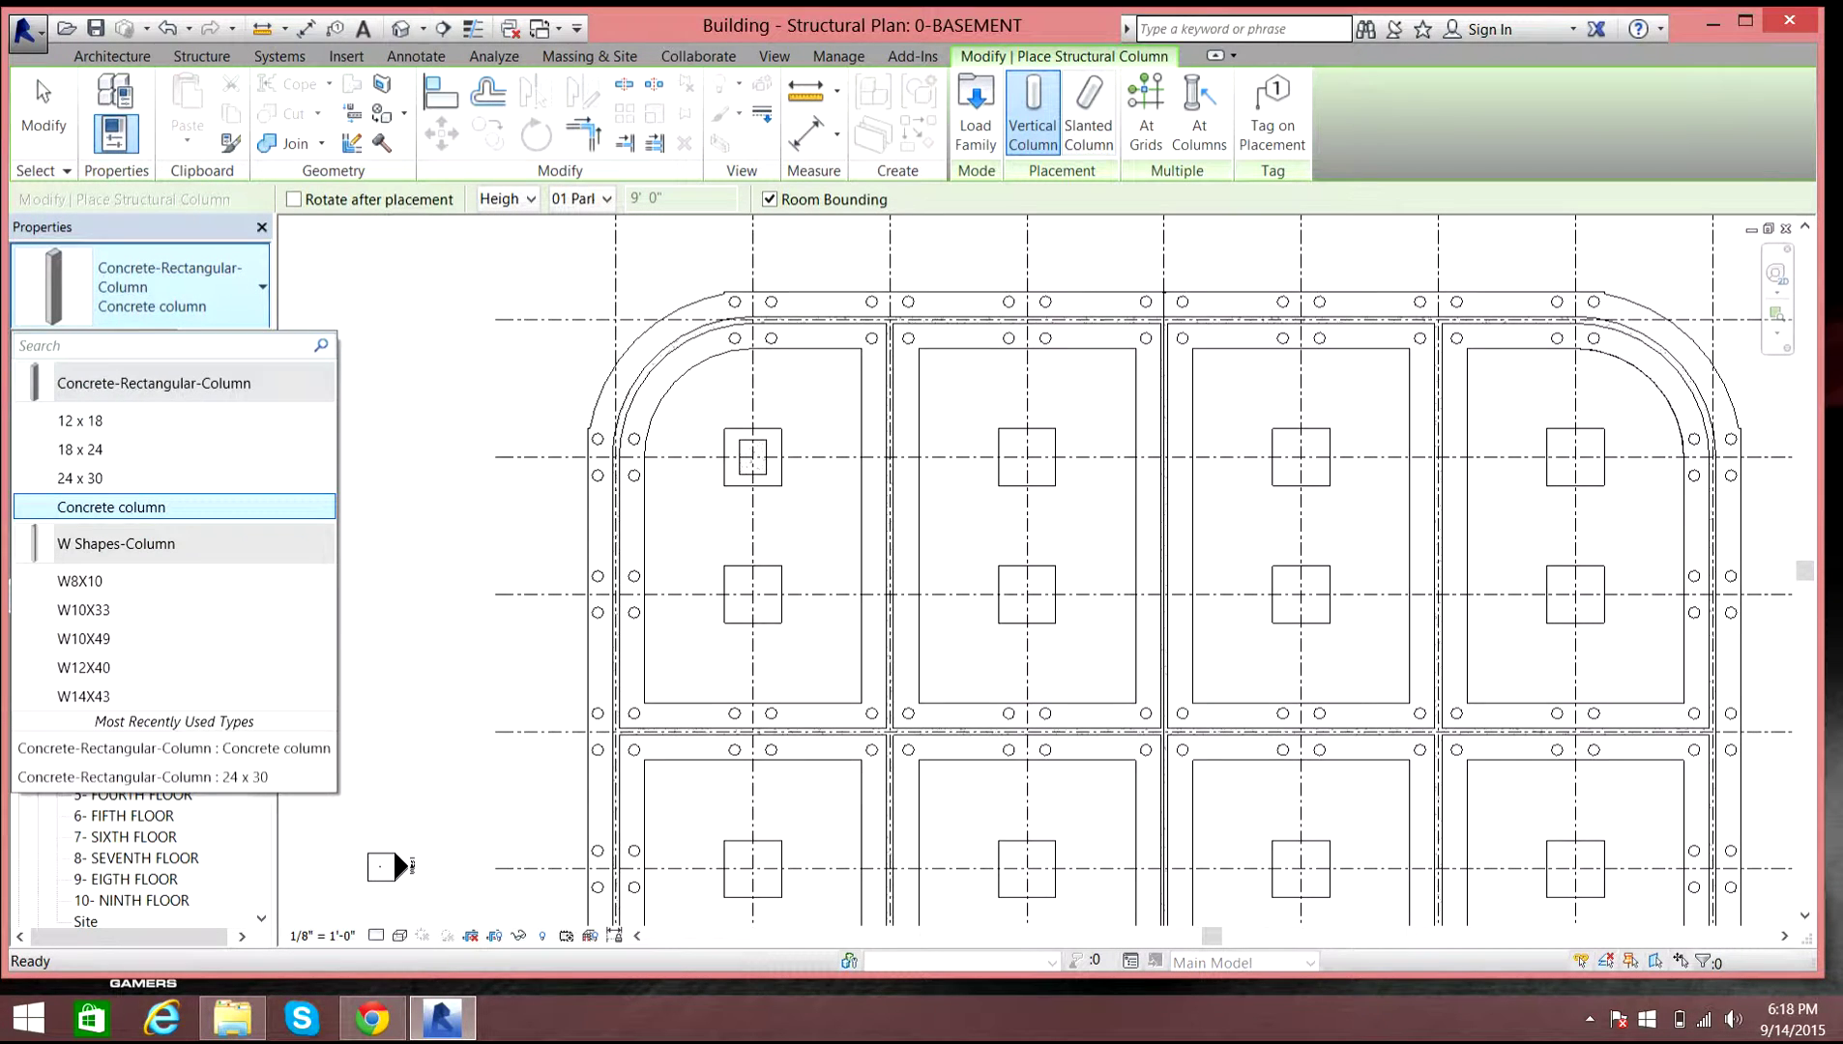
key(Escape)
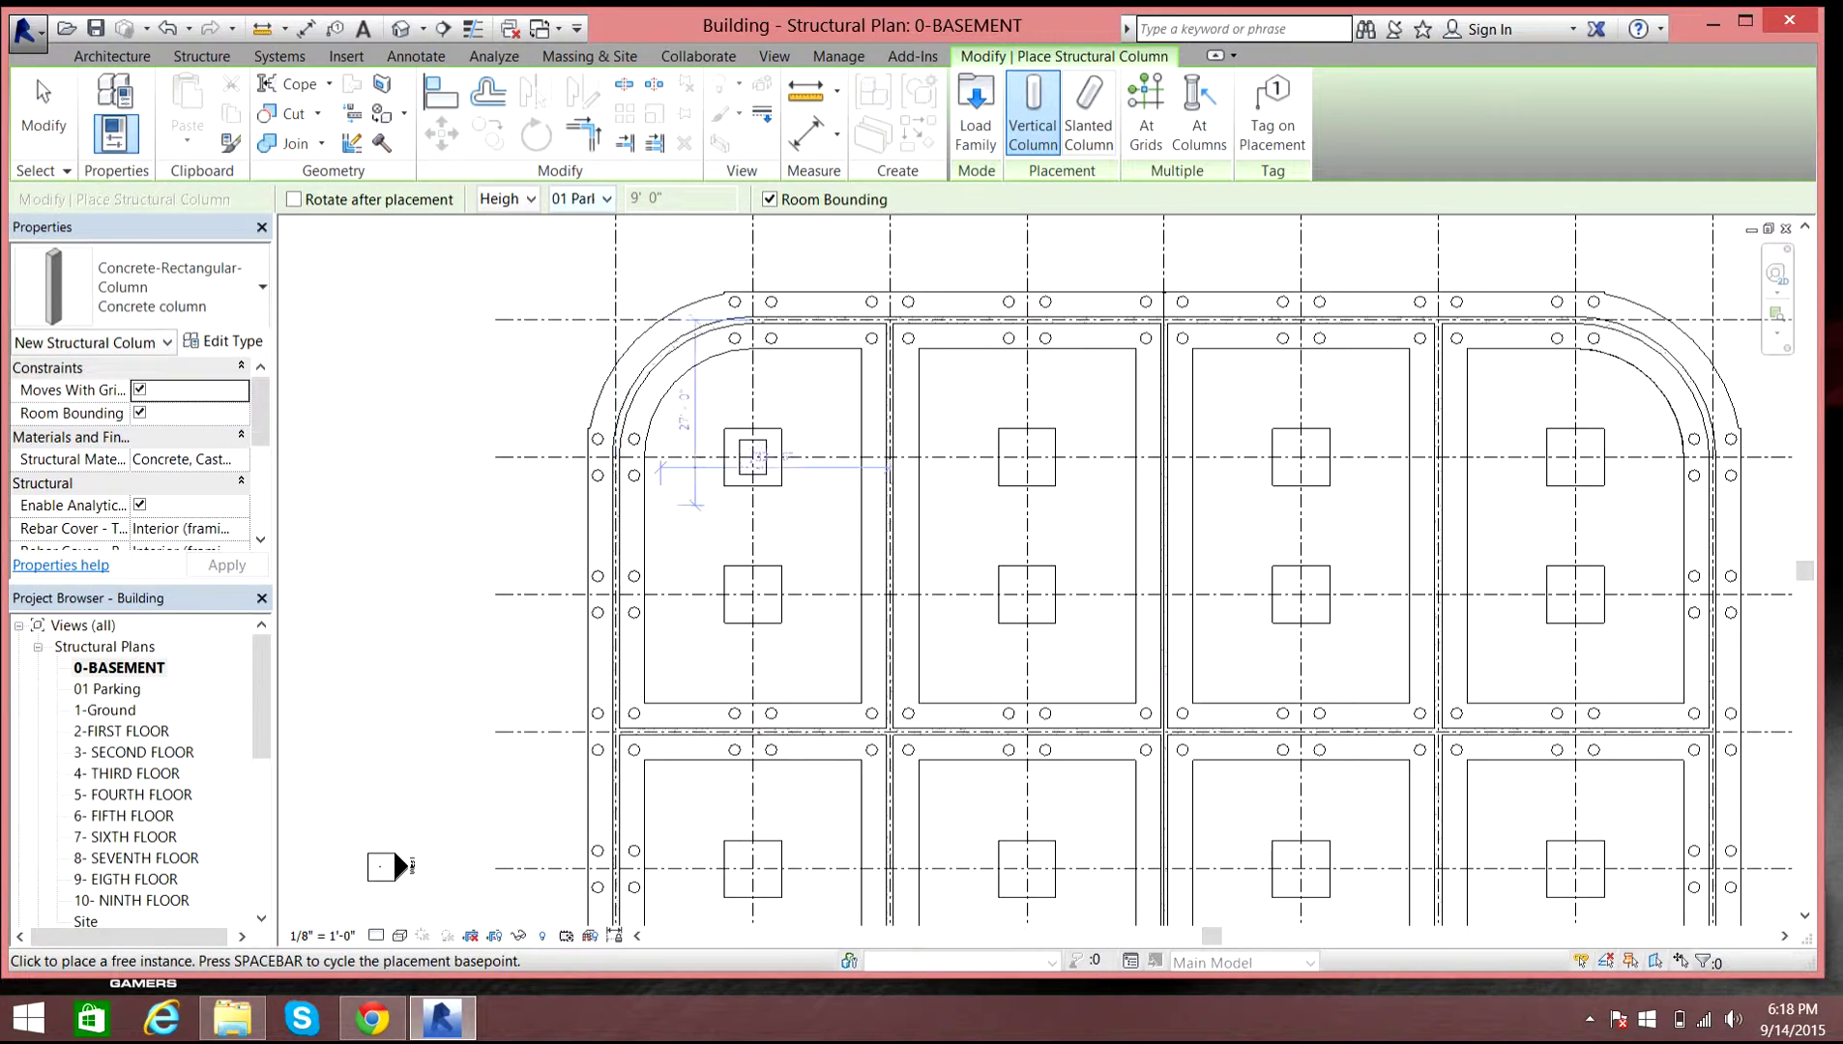
click(753, 456)
click(1027, 456)
- Place Concrete columns on the upper outer wall where grid 10 crosses grids 11, 13 and 14
scroll(782, 317, up, 8)
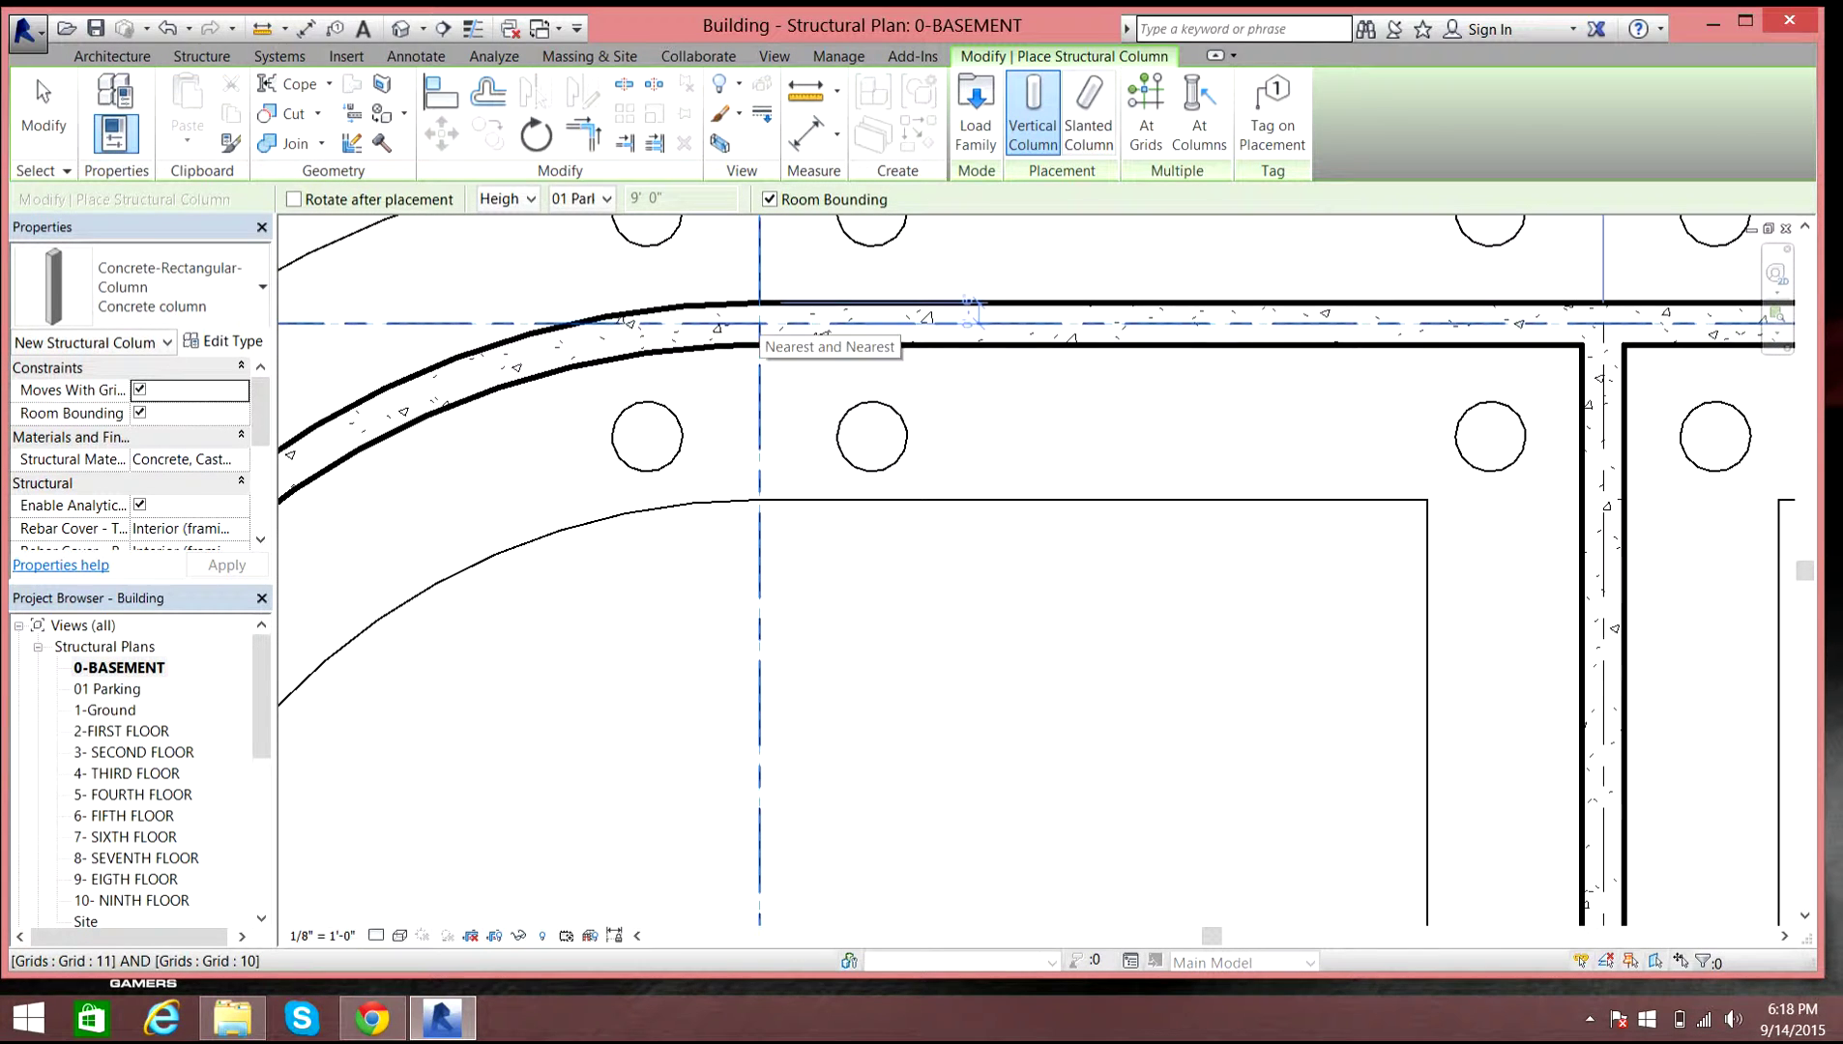
click(759, 323)
scroll(687, 355, down, 3)
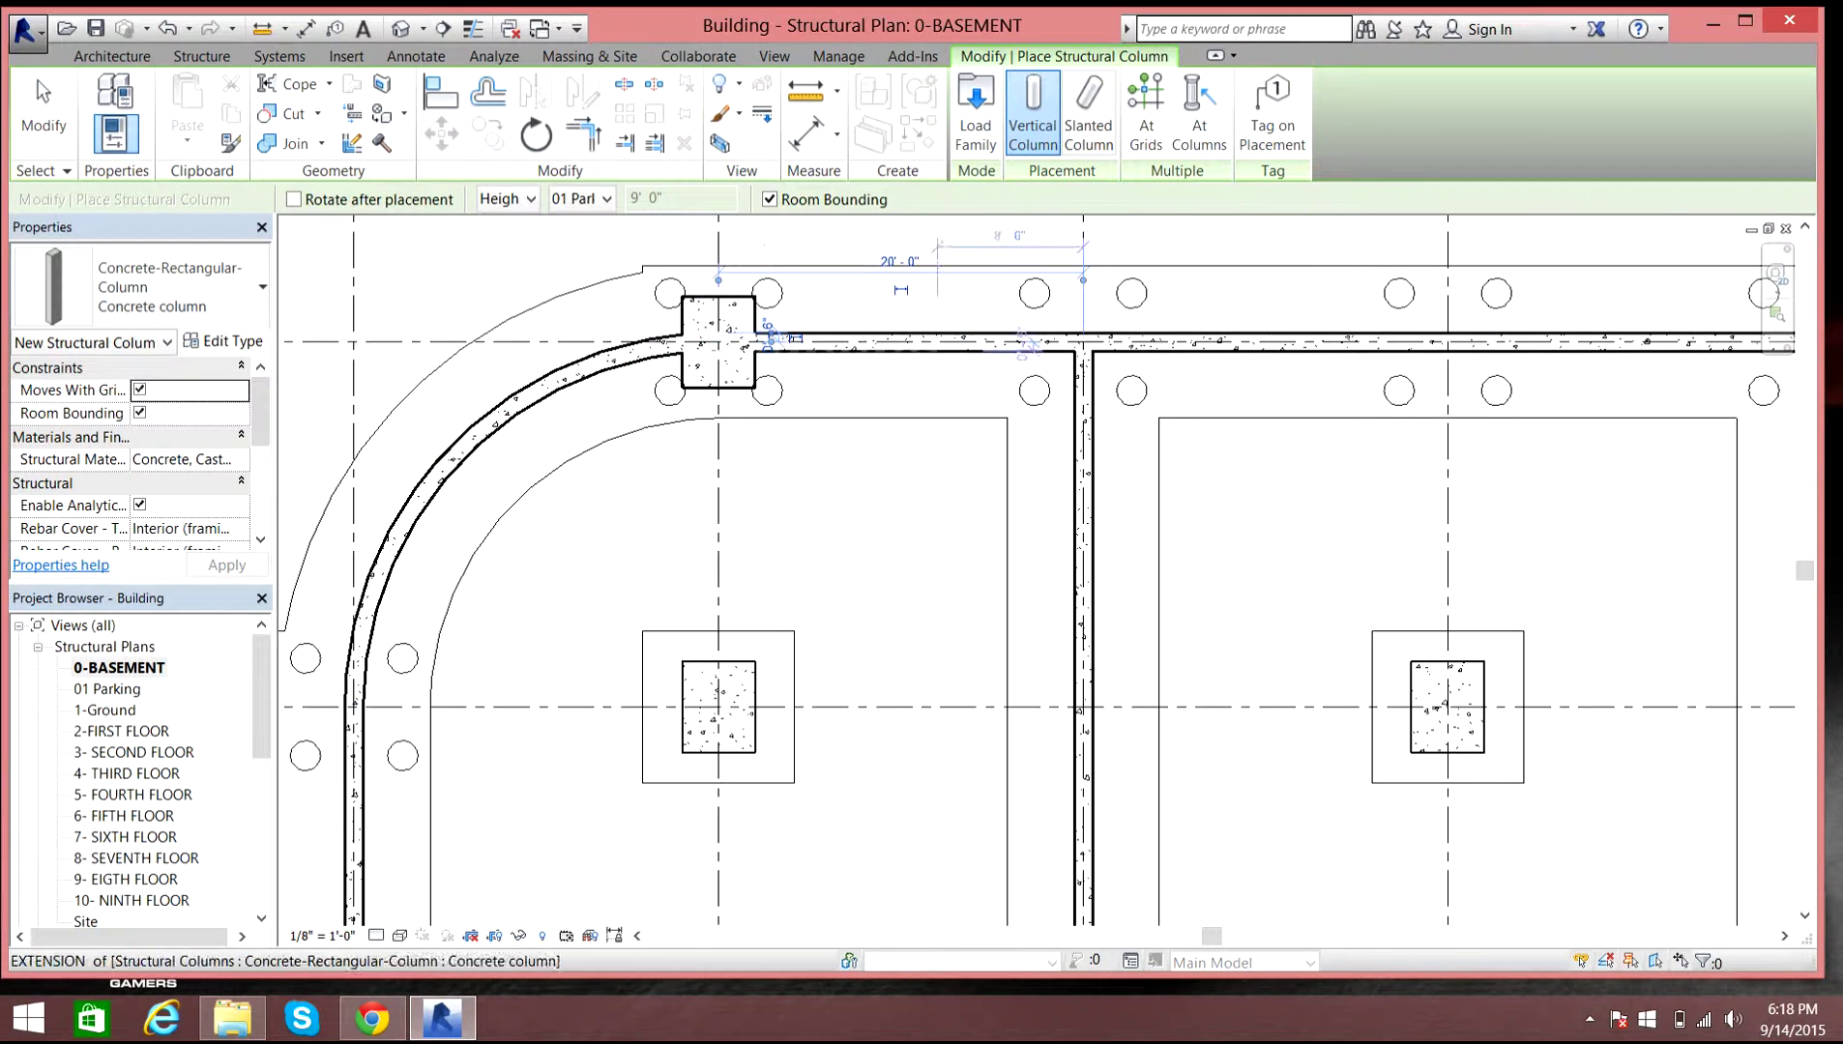
click(1083, 340)
scroll(1064, 348, down, 3)
scroll(1064, 348, up, 5)
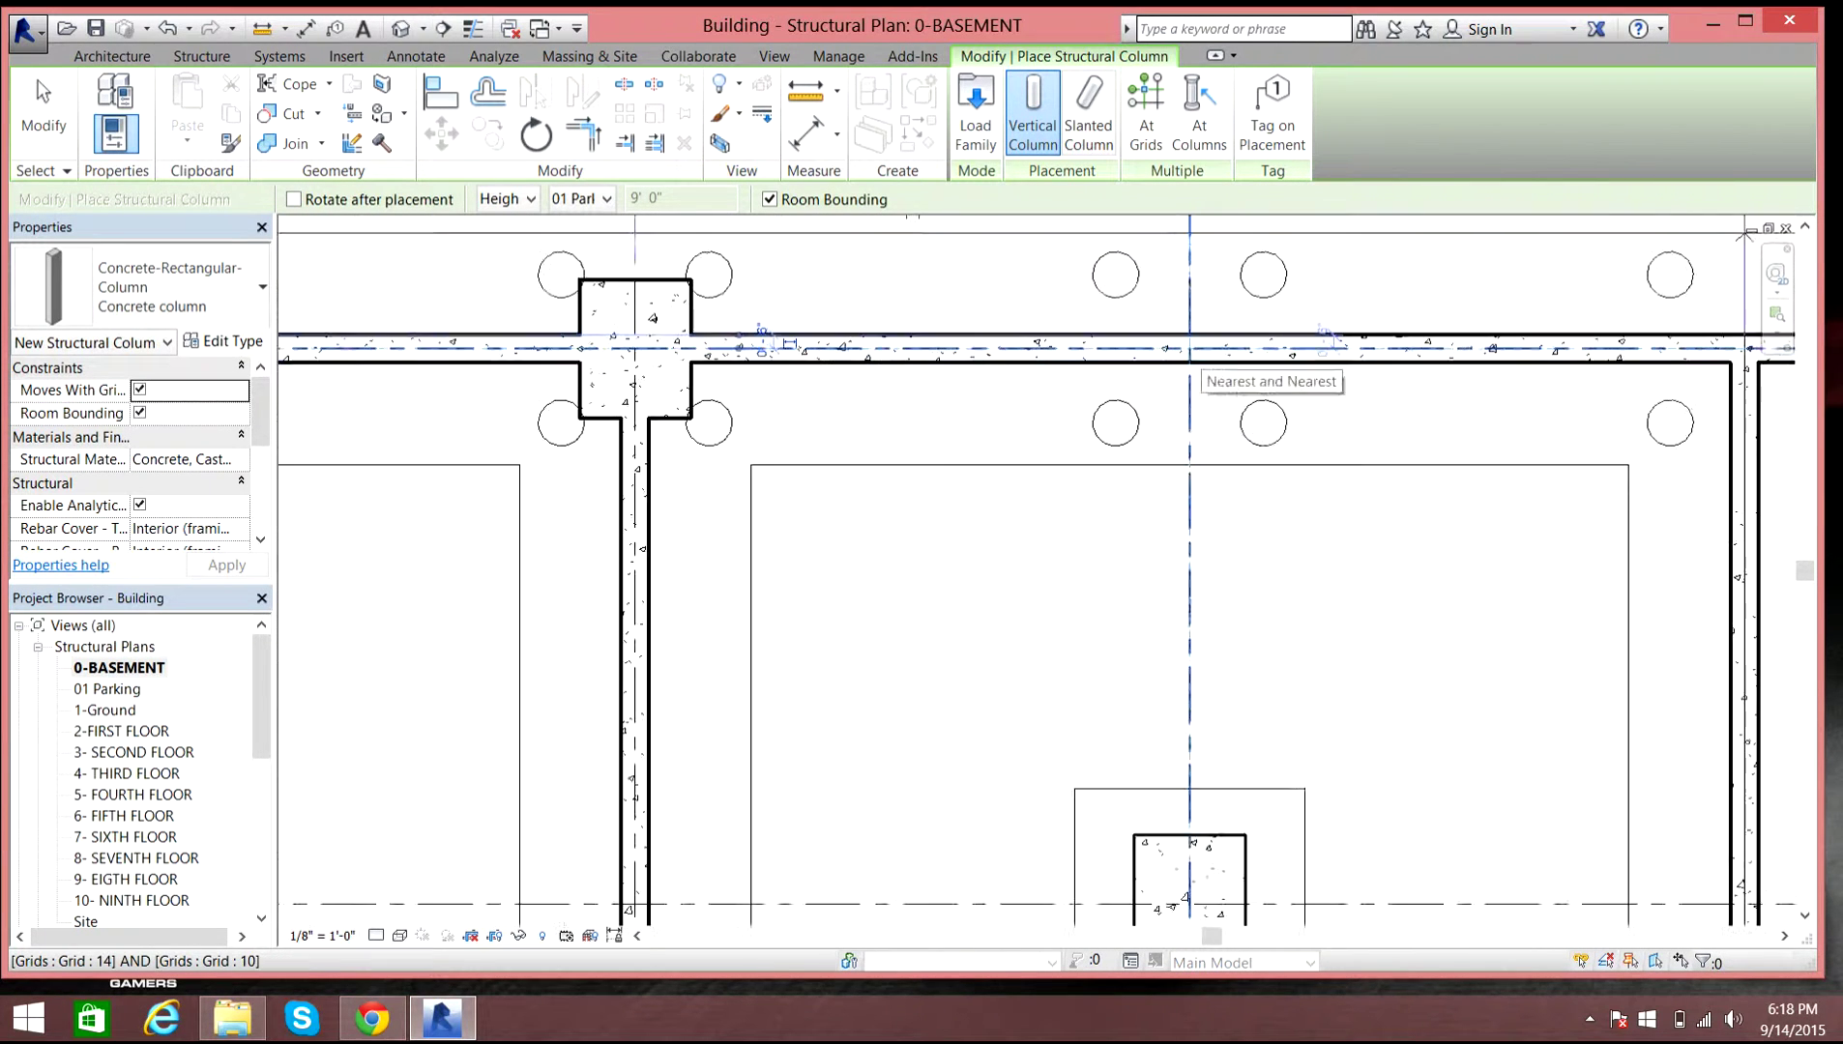
scroll(1189, 361, up, 1)
click(1188, 346)
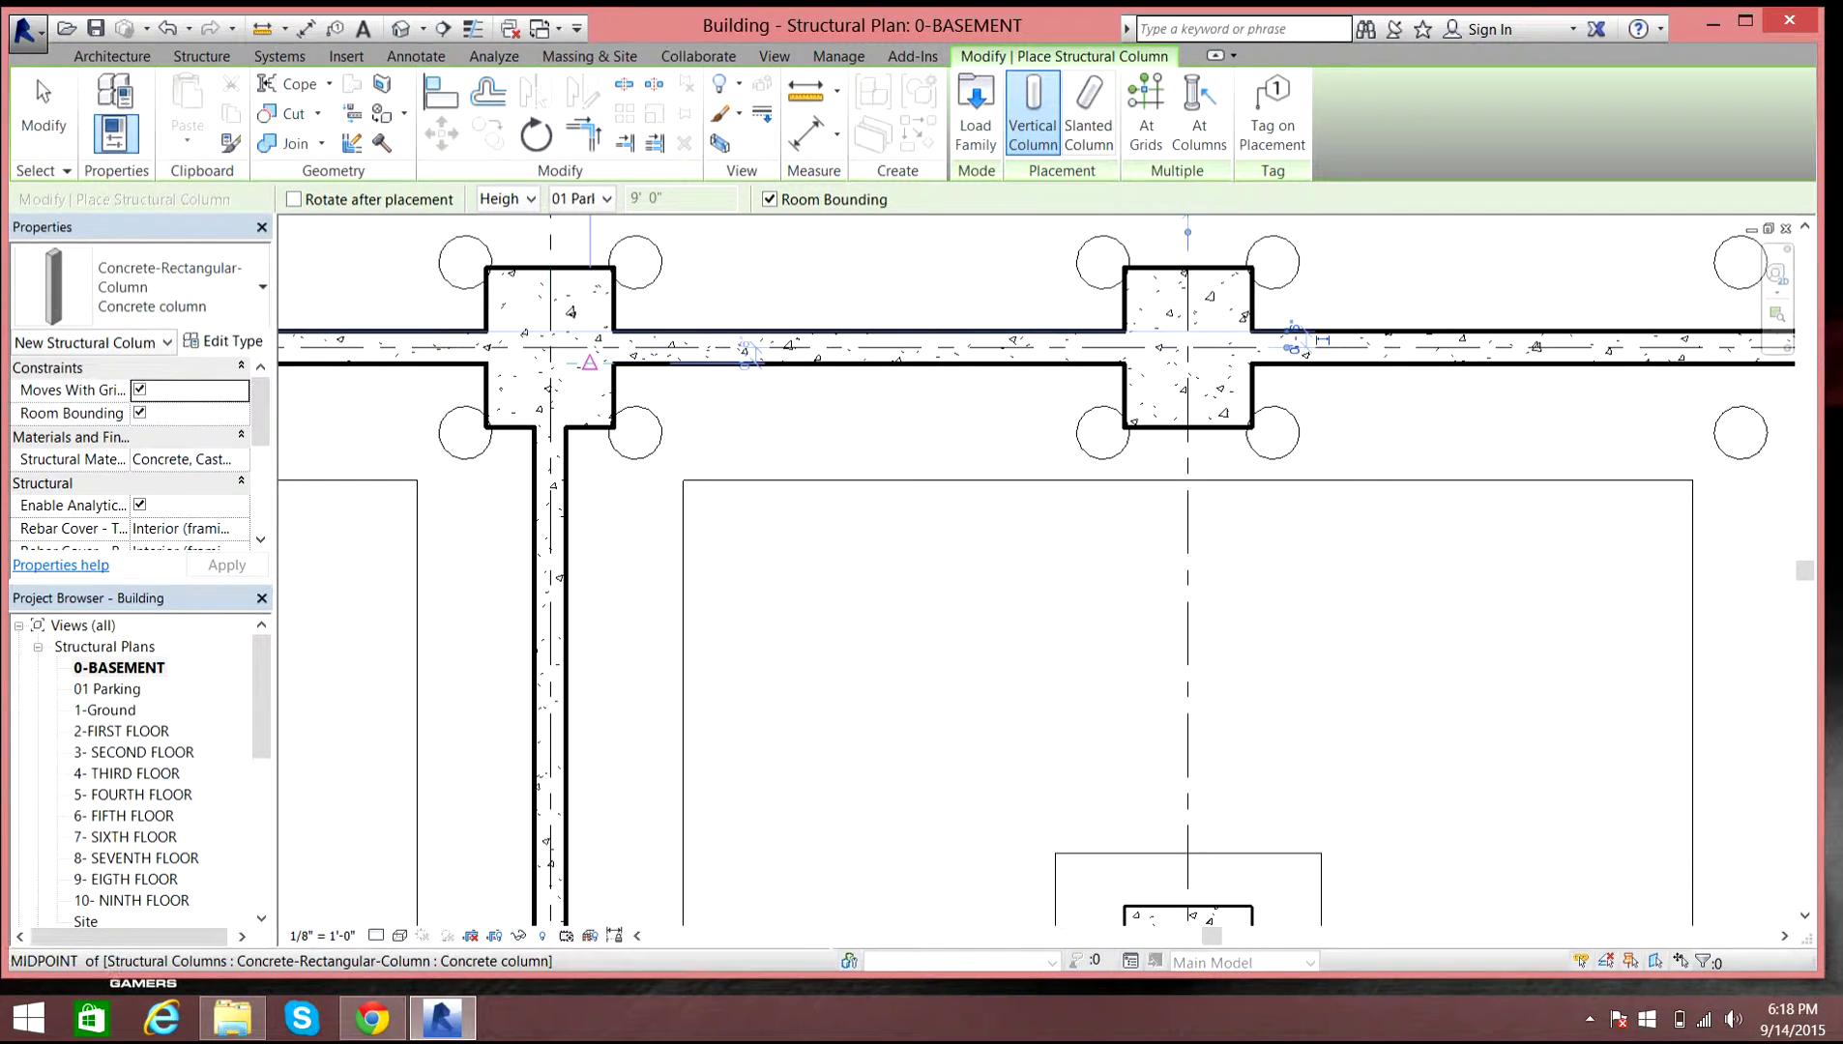
- Place Concrete columns on the upper outer wall where grid 10 crosses grids 15 and 16
scroll(1293, 340, down, 2)
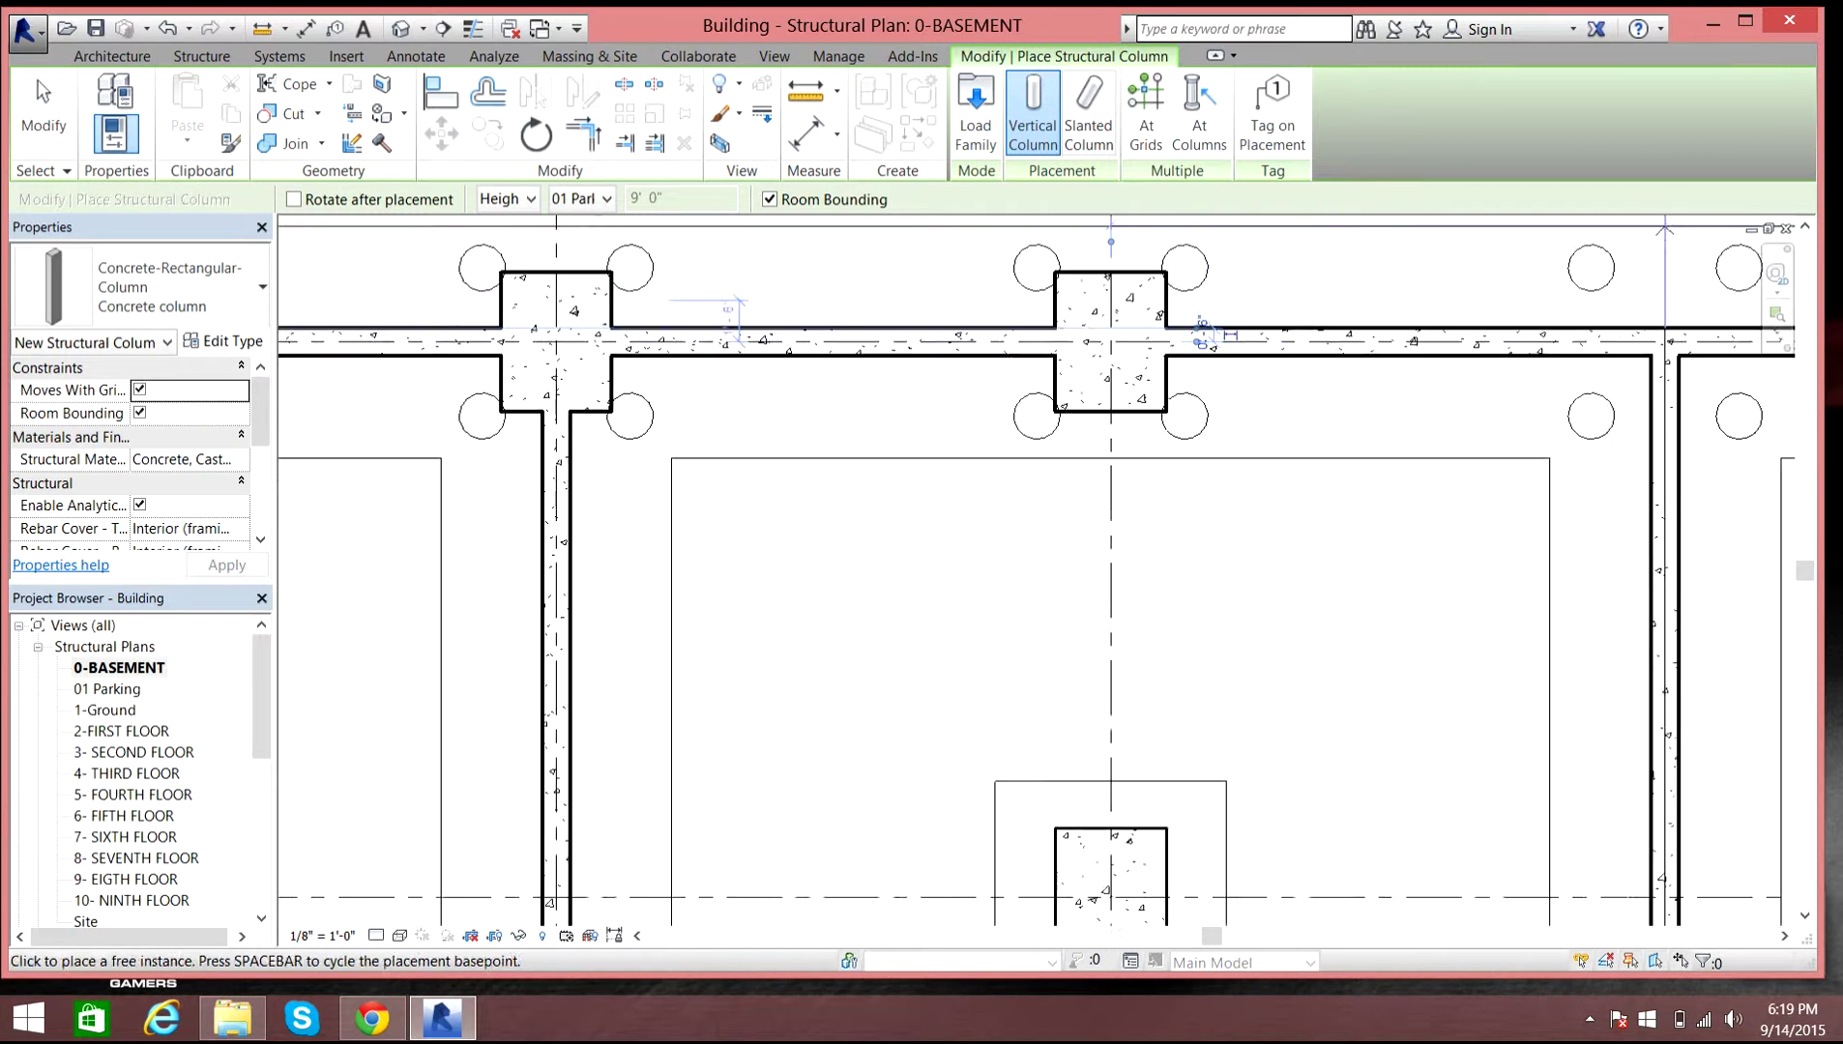
scroll(1137, 319, up, 3)
scroll(1037, 330, up, 1)
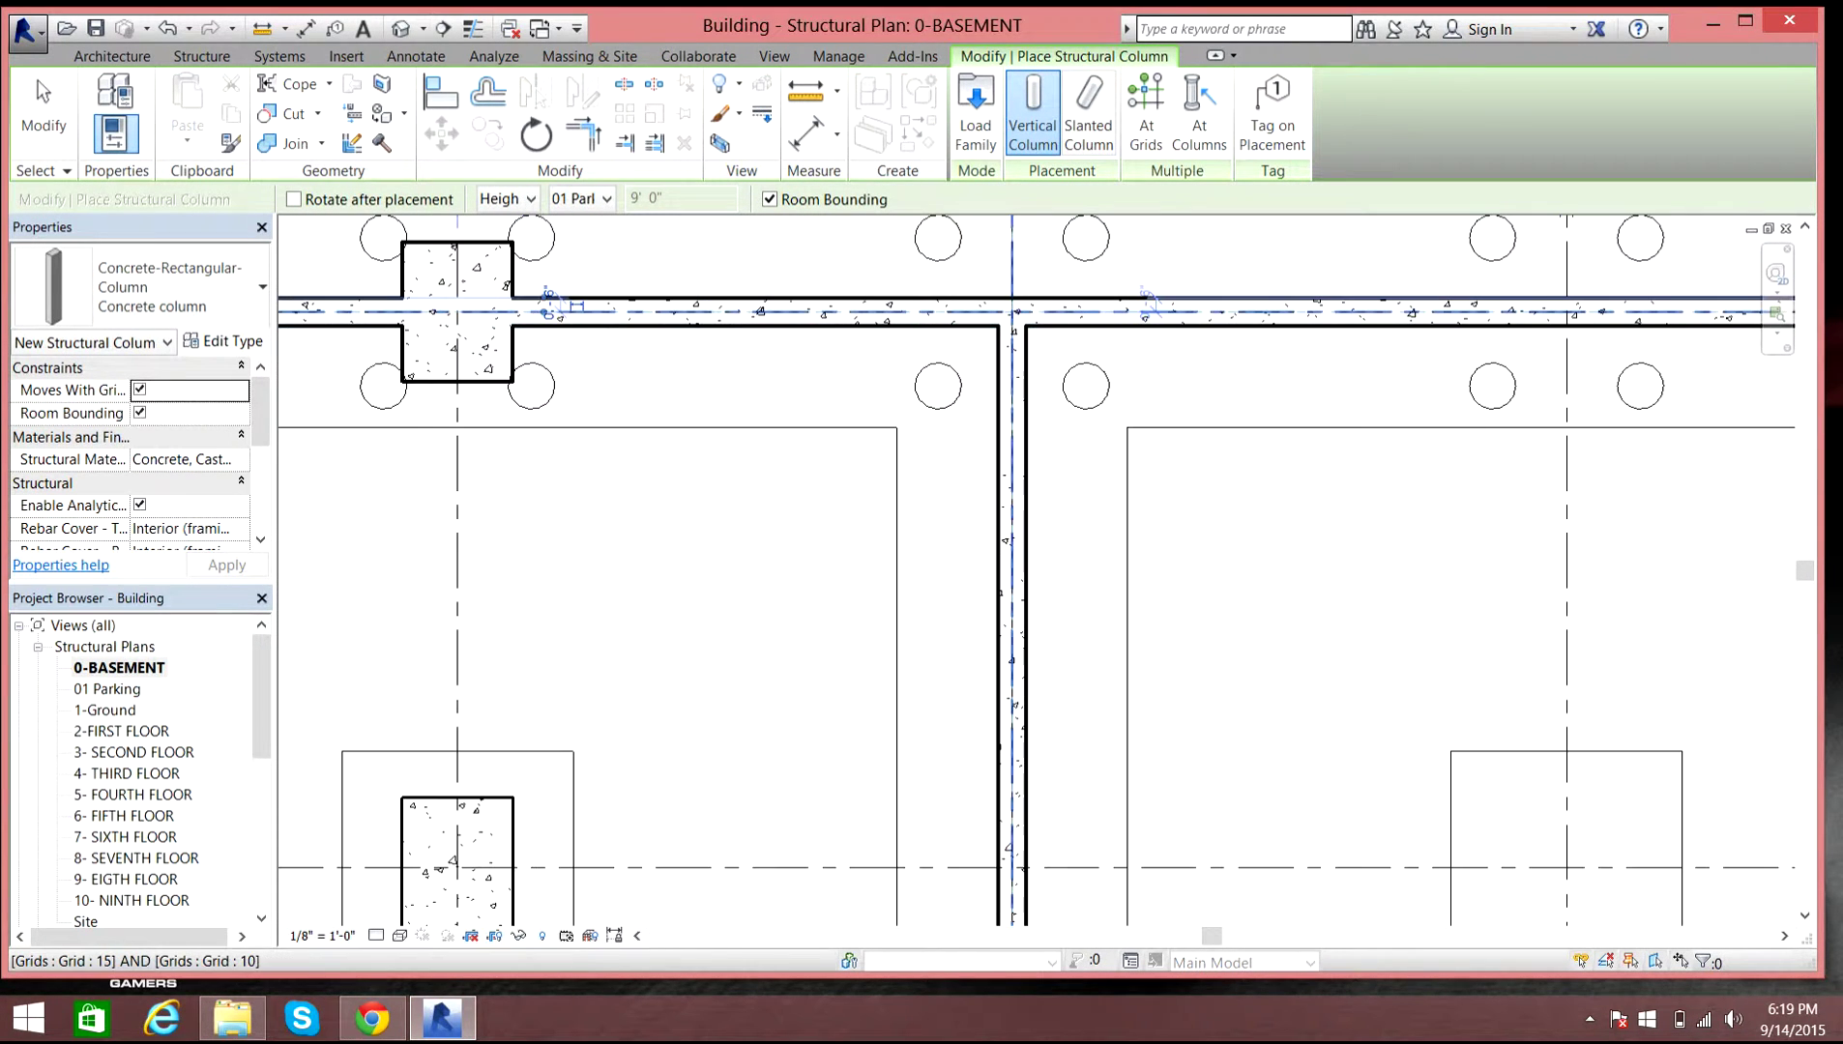
click(1012, 311)
scroll(1012, 312, down, 4)
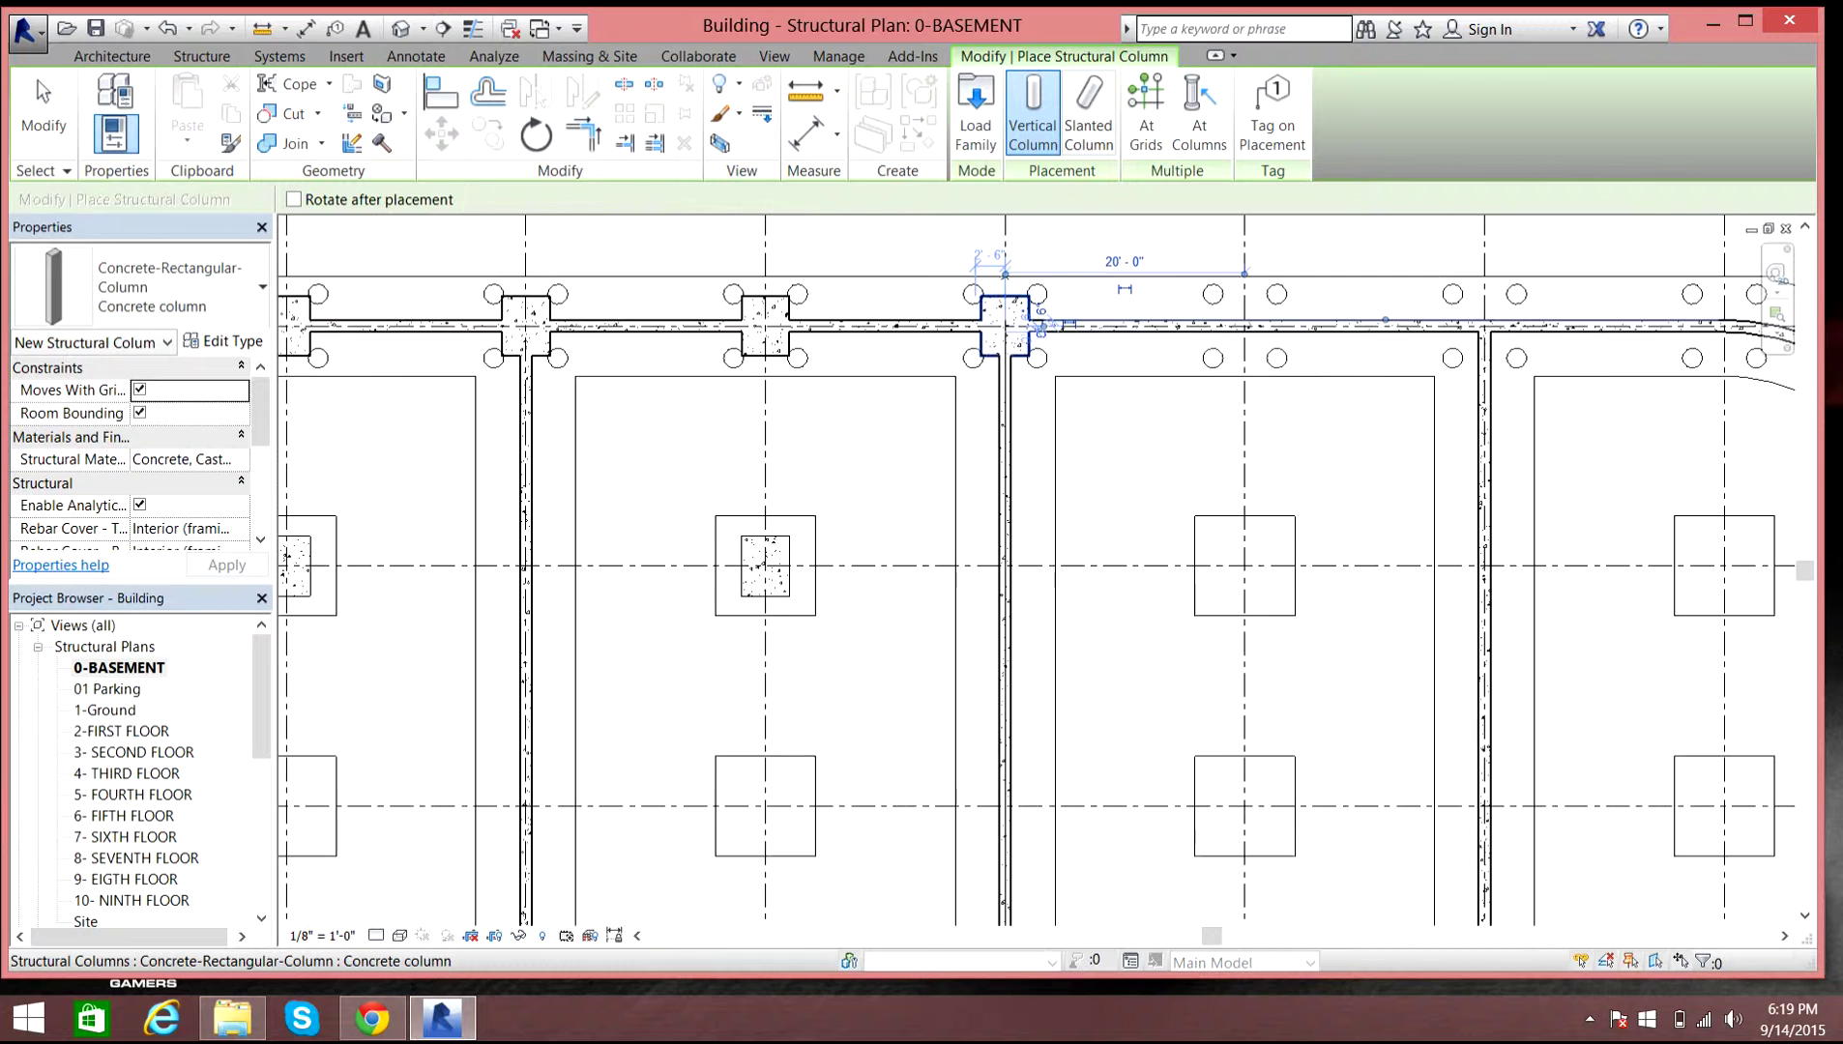
scroll(1163, 326, up, 3)
scroll(1163, 326, up, 3)
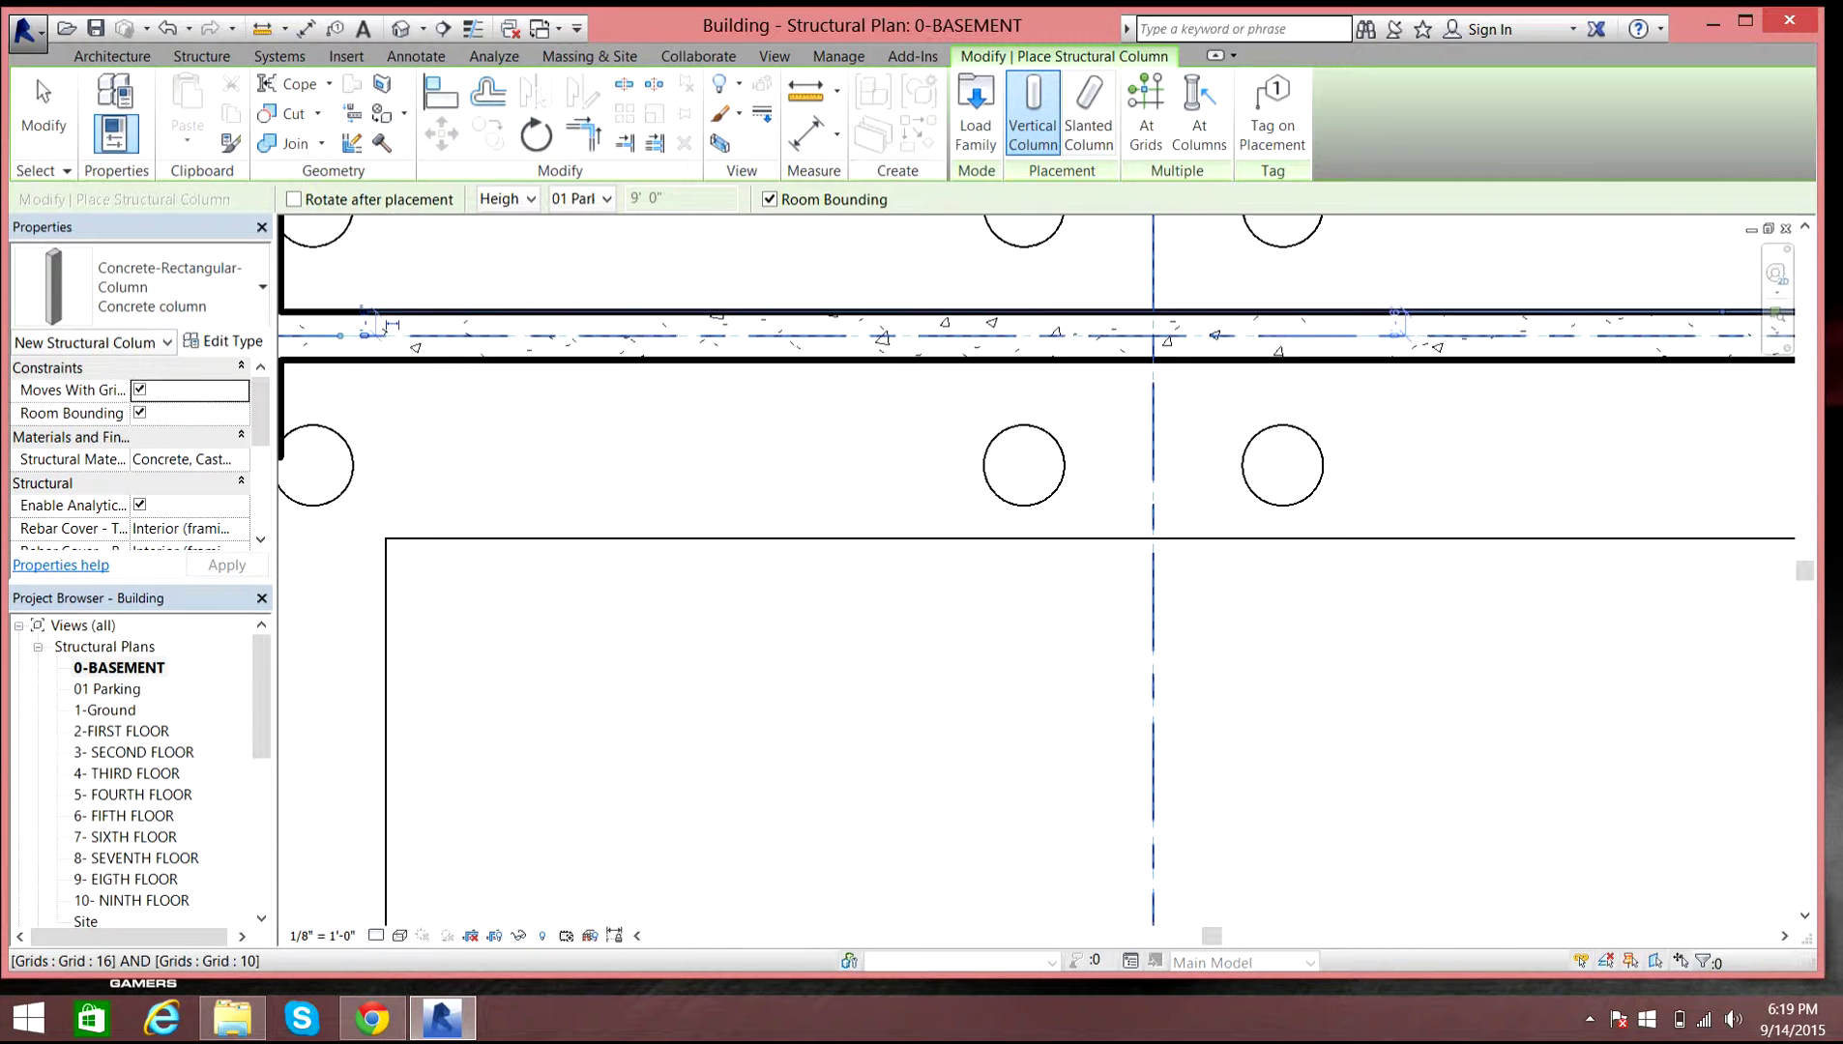
click(1152, 335)
scroll(1152, 336, down, 4)
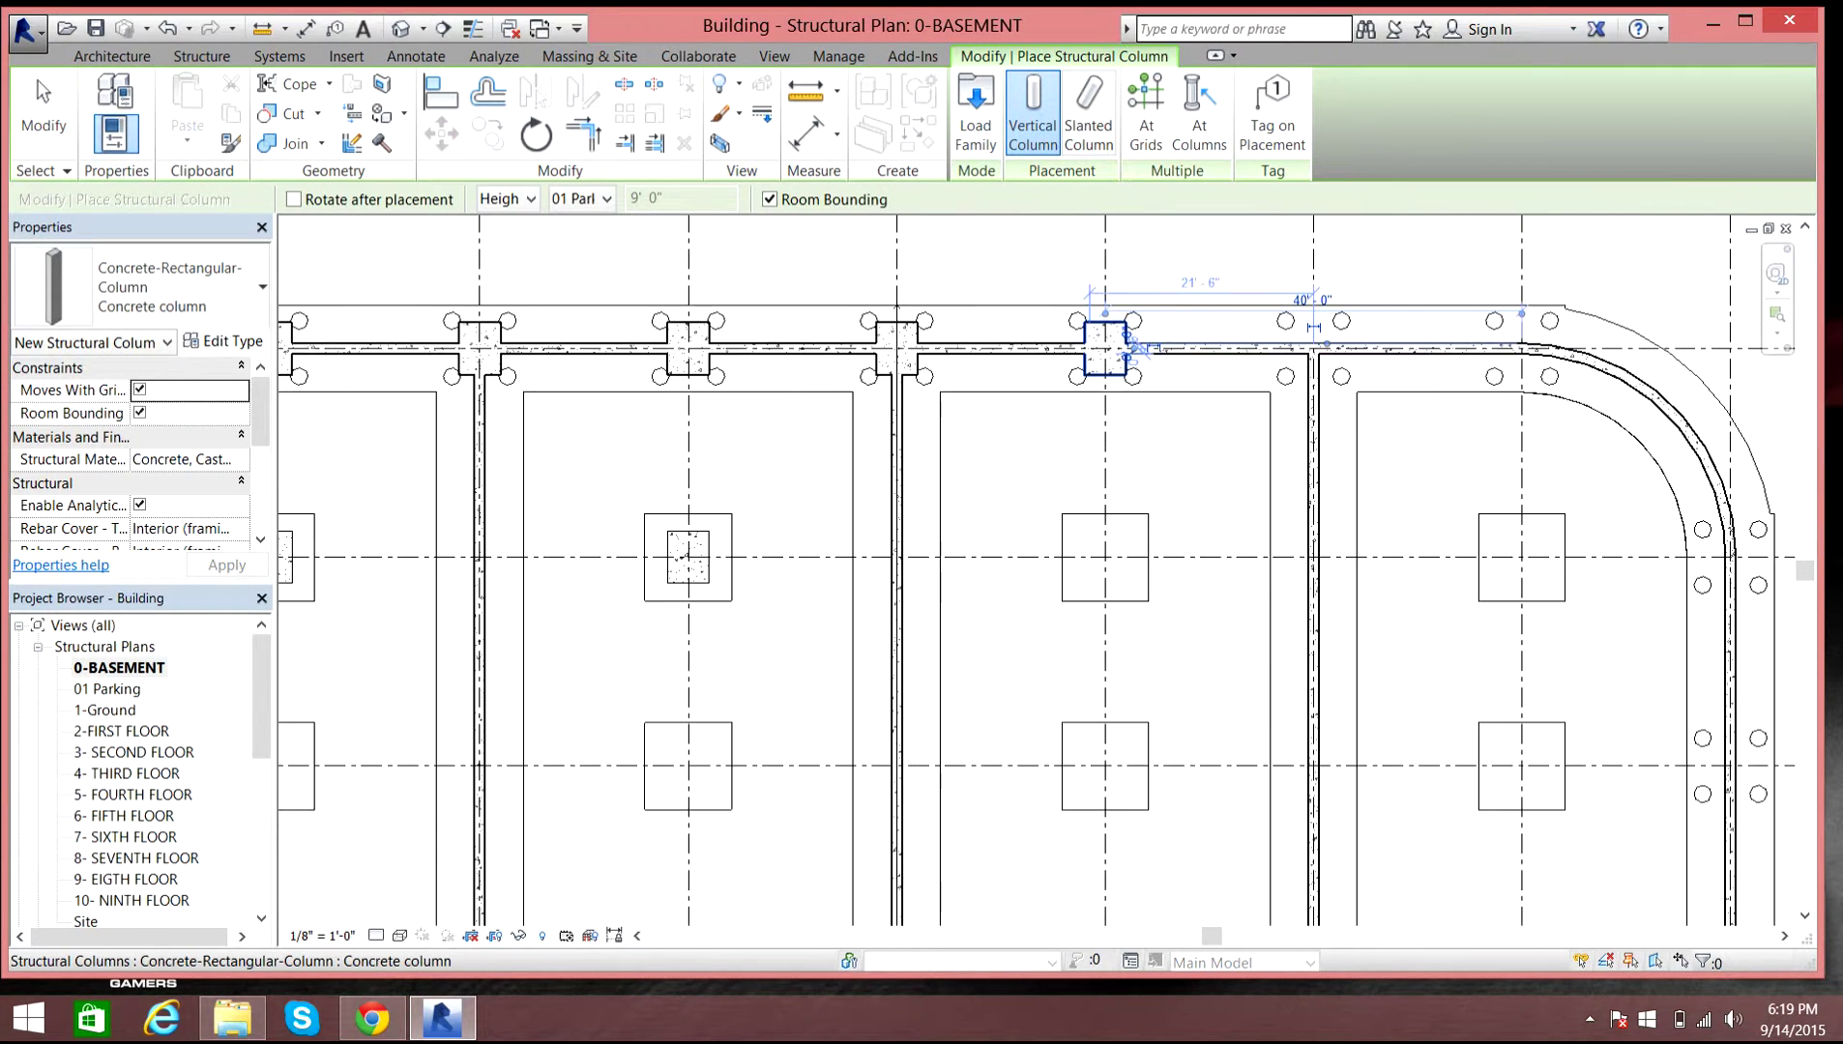
- Place Concrete columns on grid 10 at grid 17 and at the start of the upper-right curved wall
scroll(1313, 338, up, 3)
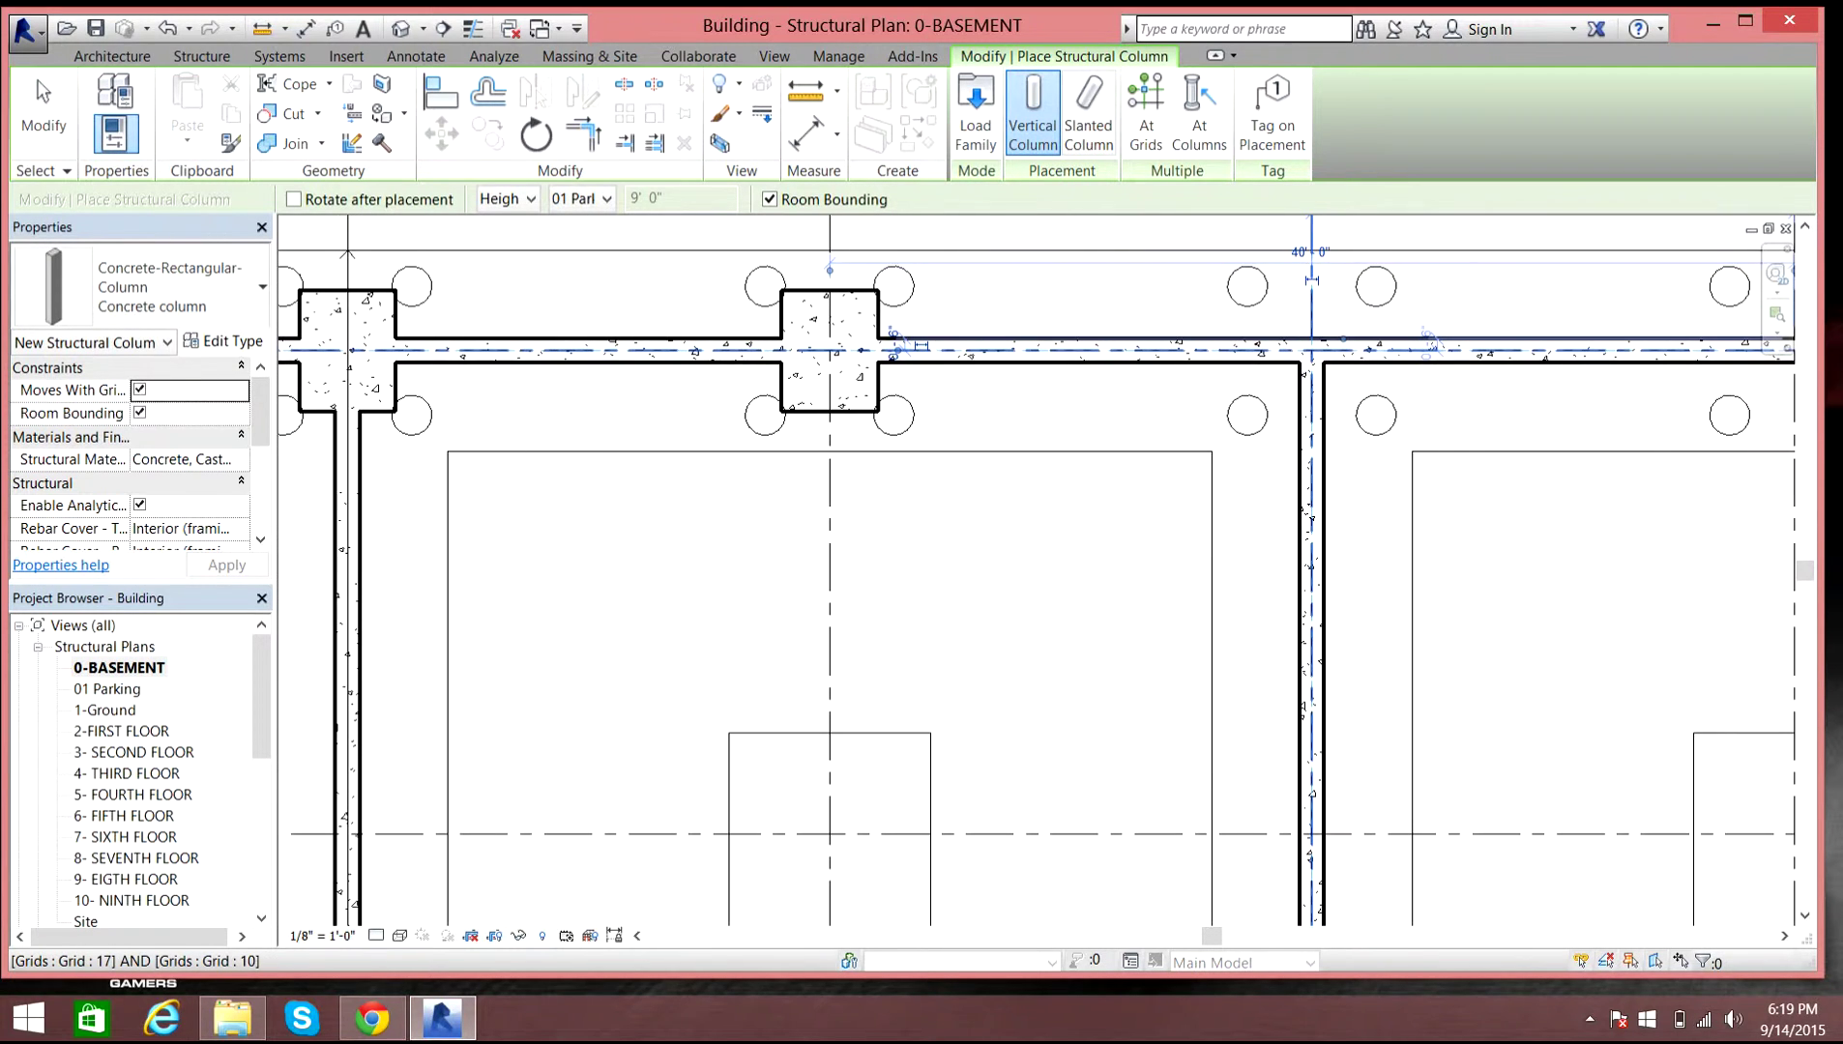
scroll(1429, 340, down, 3)
scroll(1407, 348, up, 4)
right_click(1407, 350)
click(1373, 360)
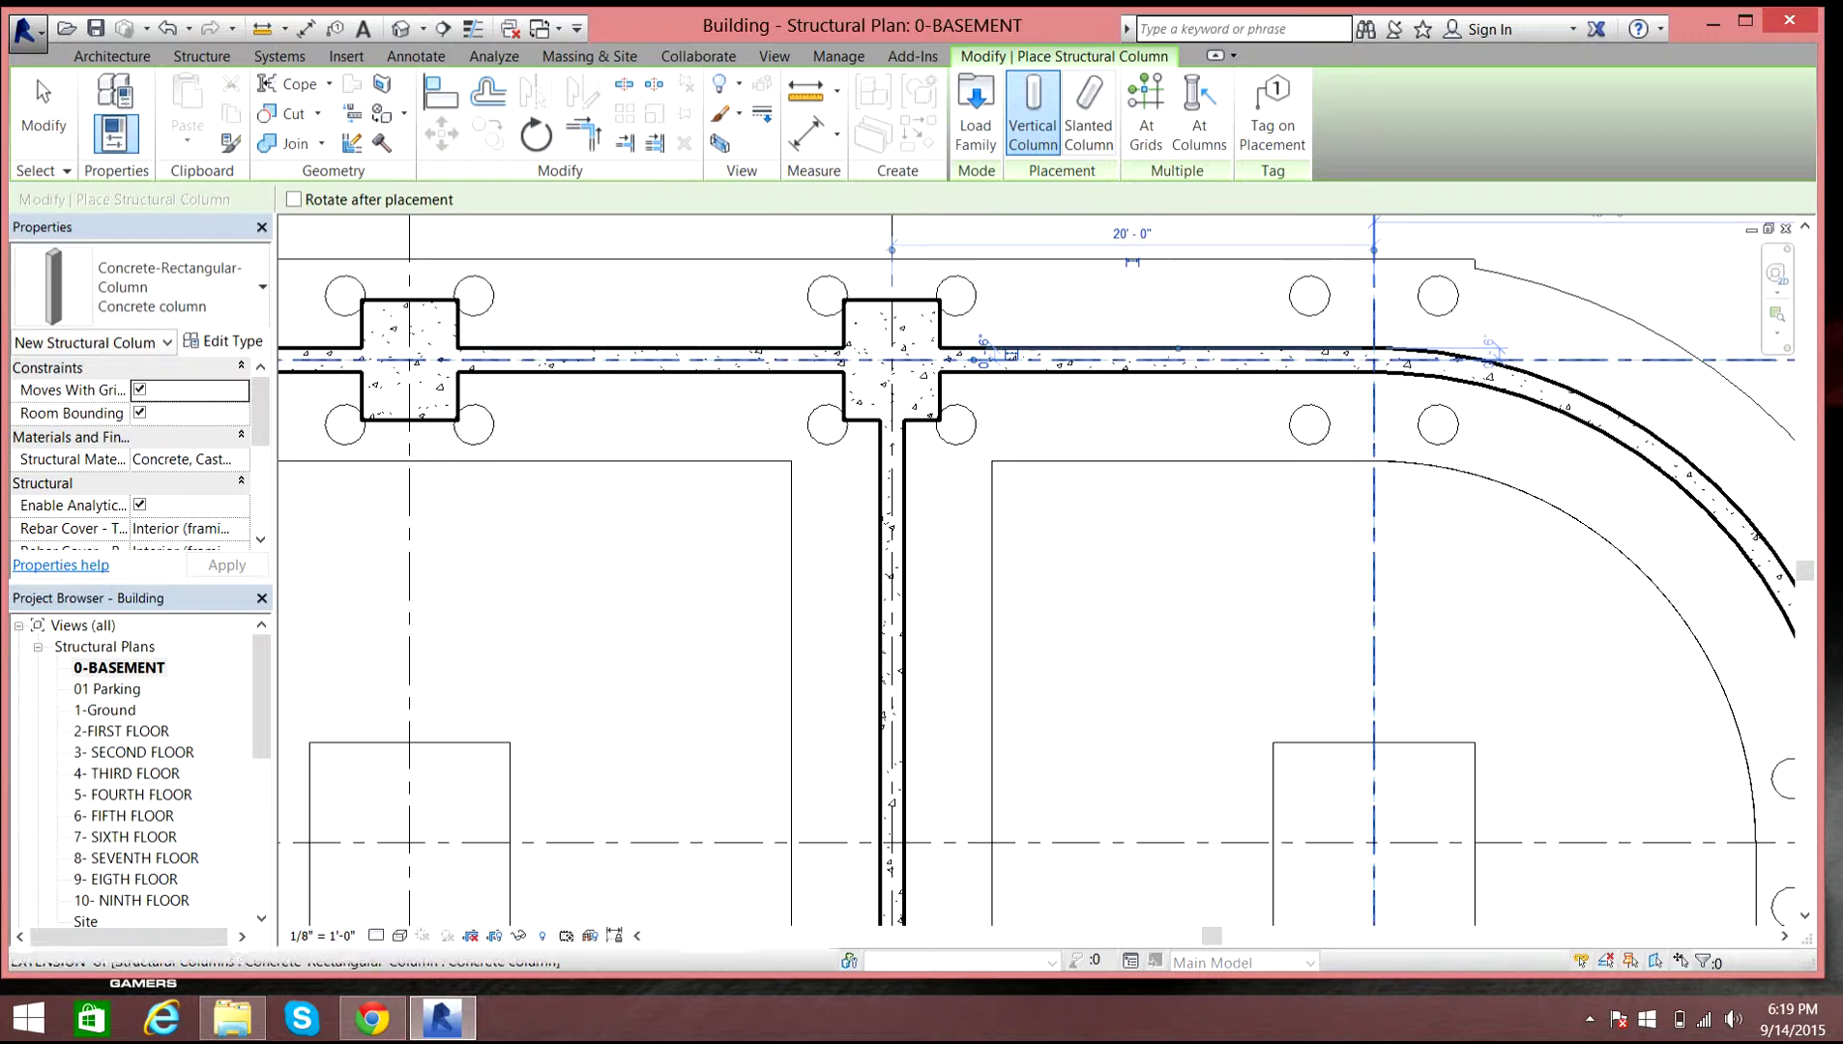
click(1373, 360)
scroll(1470, 350, down, 5)
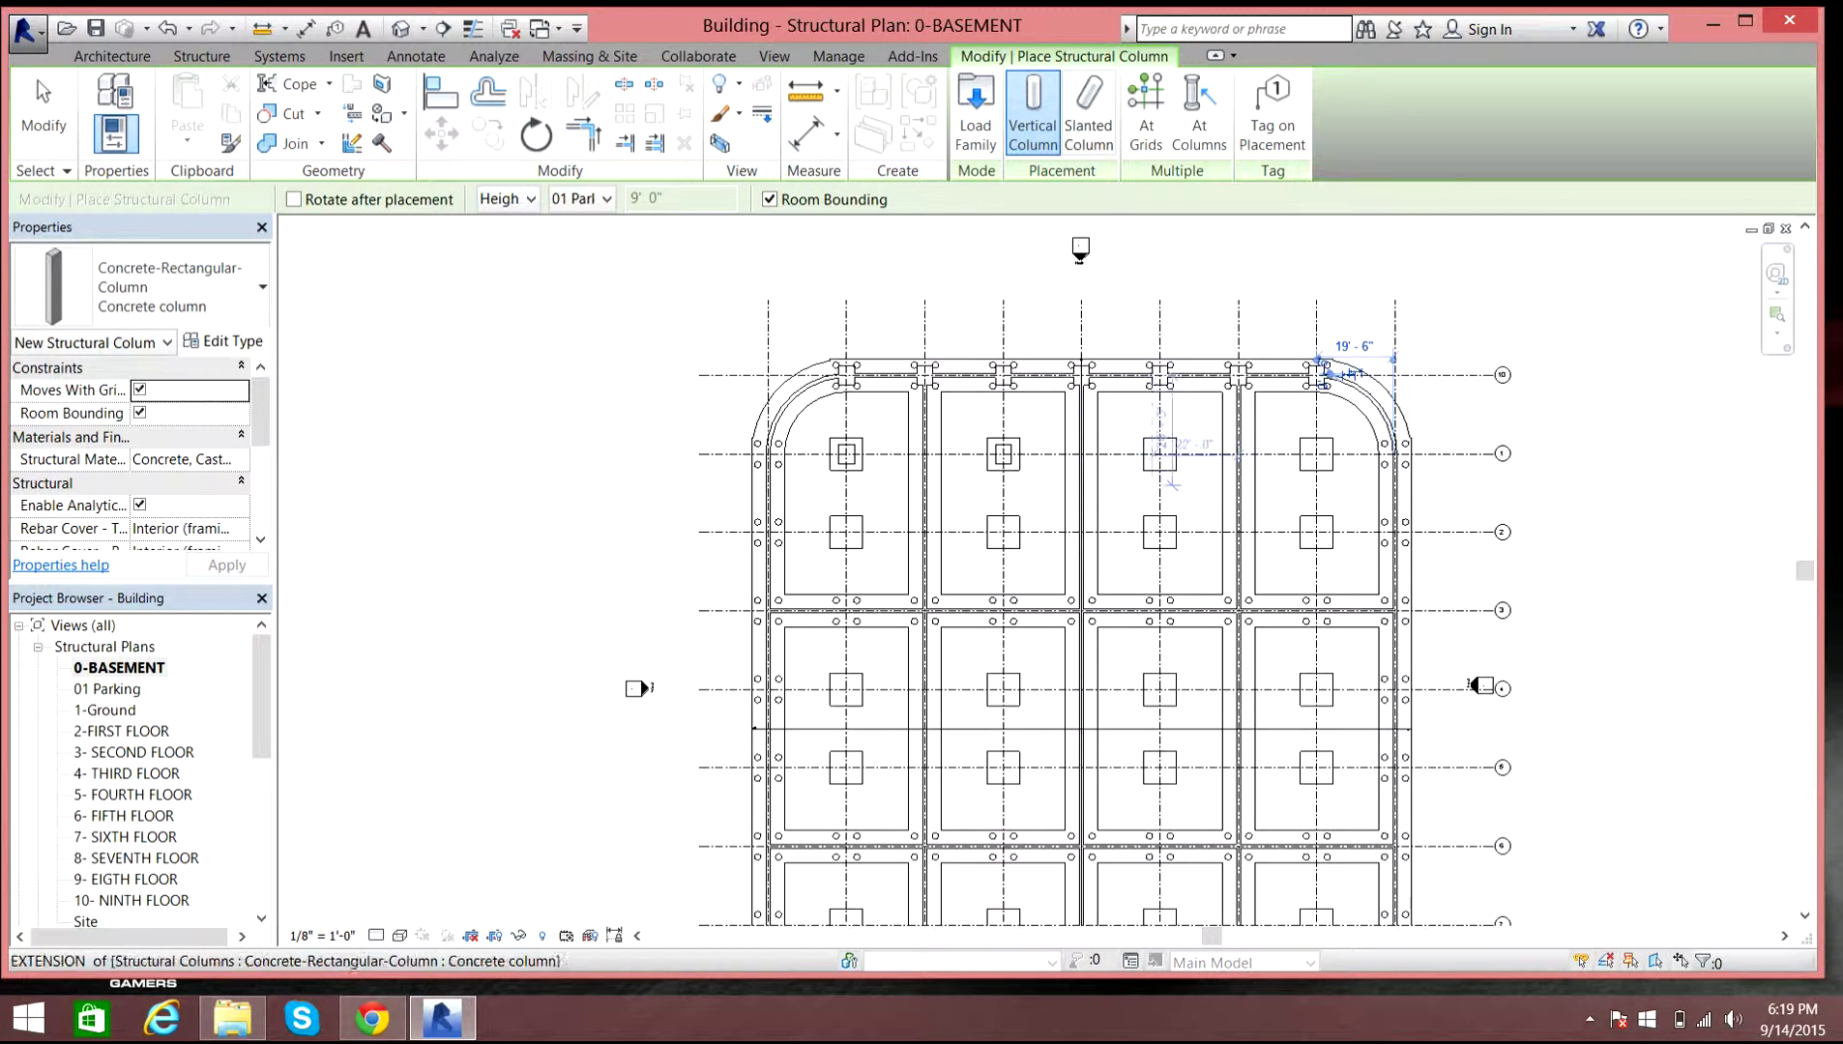
- Place a Concrete column on the interior wall where grid 13 crosses grid 1
scroll(923, 455, up, 4)
scroll(930, 453, up, 5)
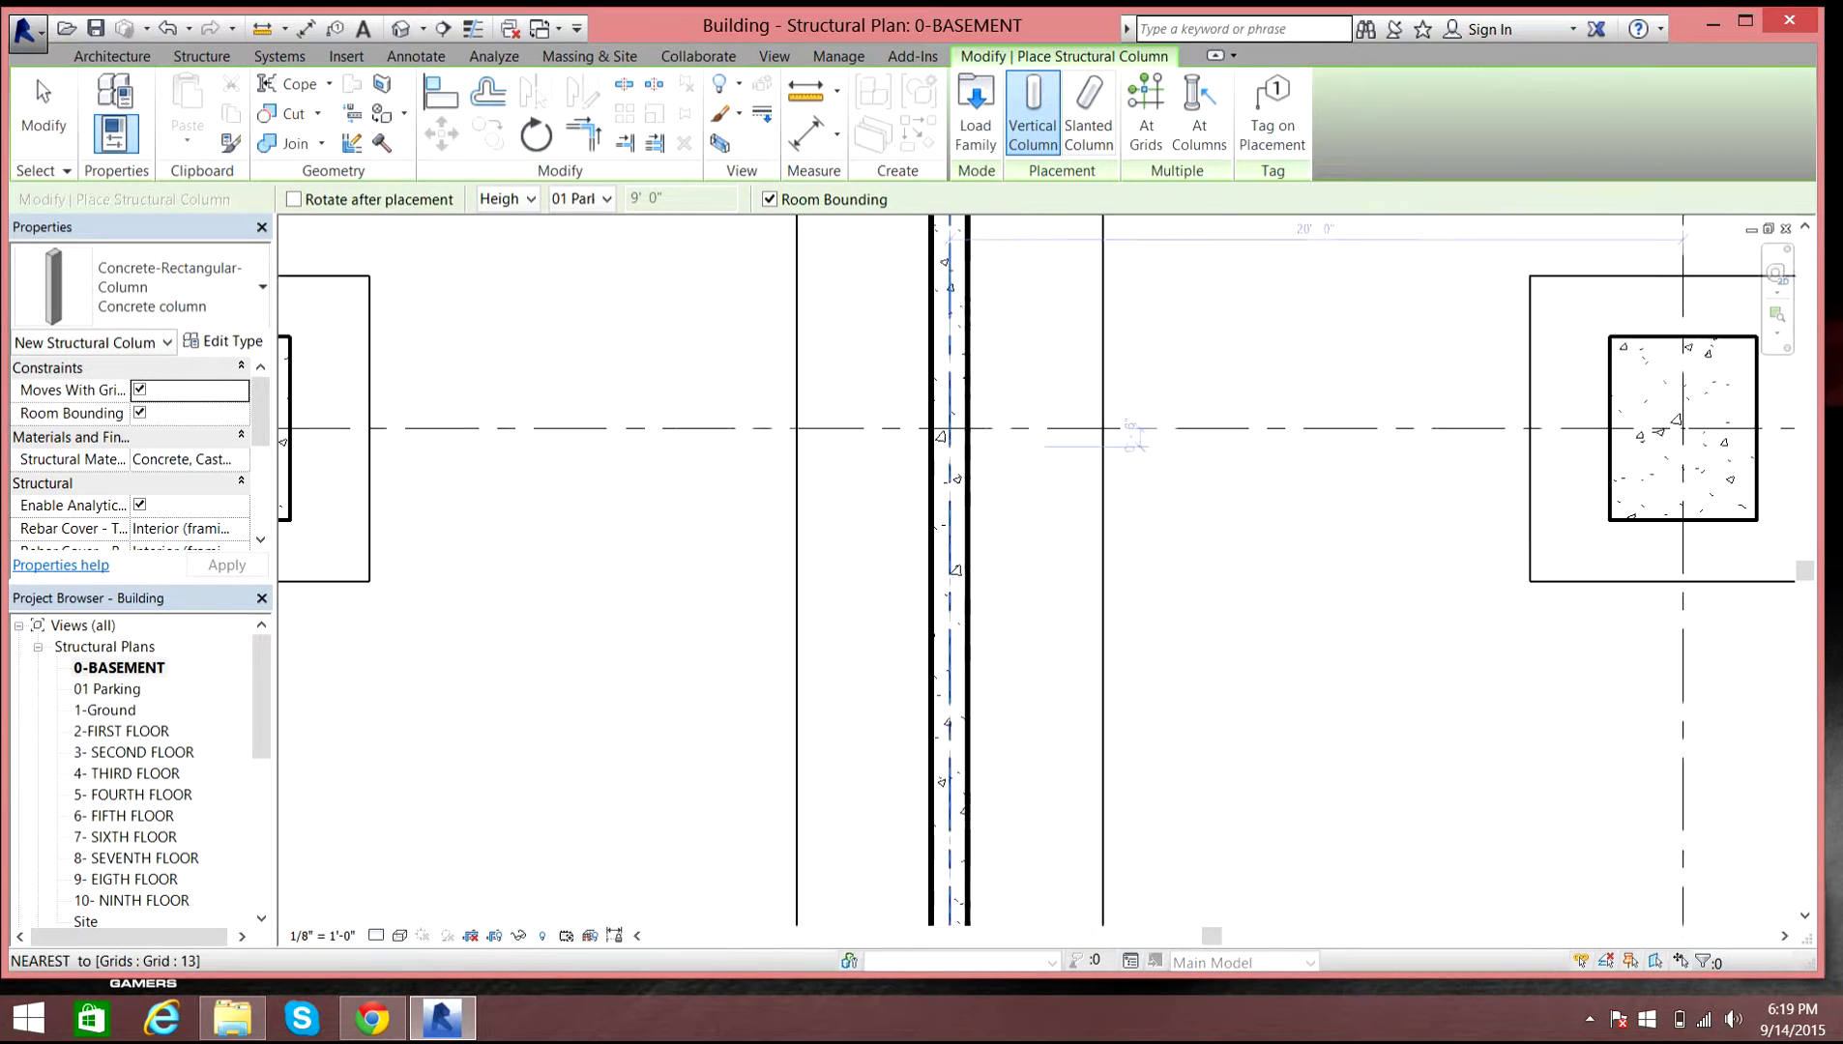
scroll(955, 407, down, 5)
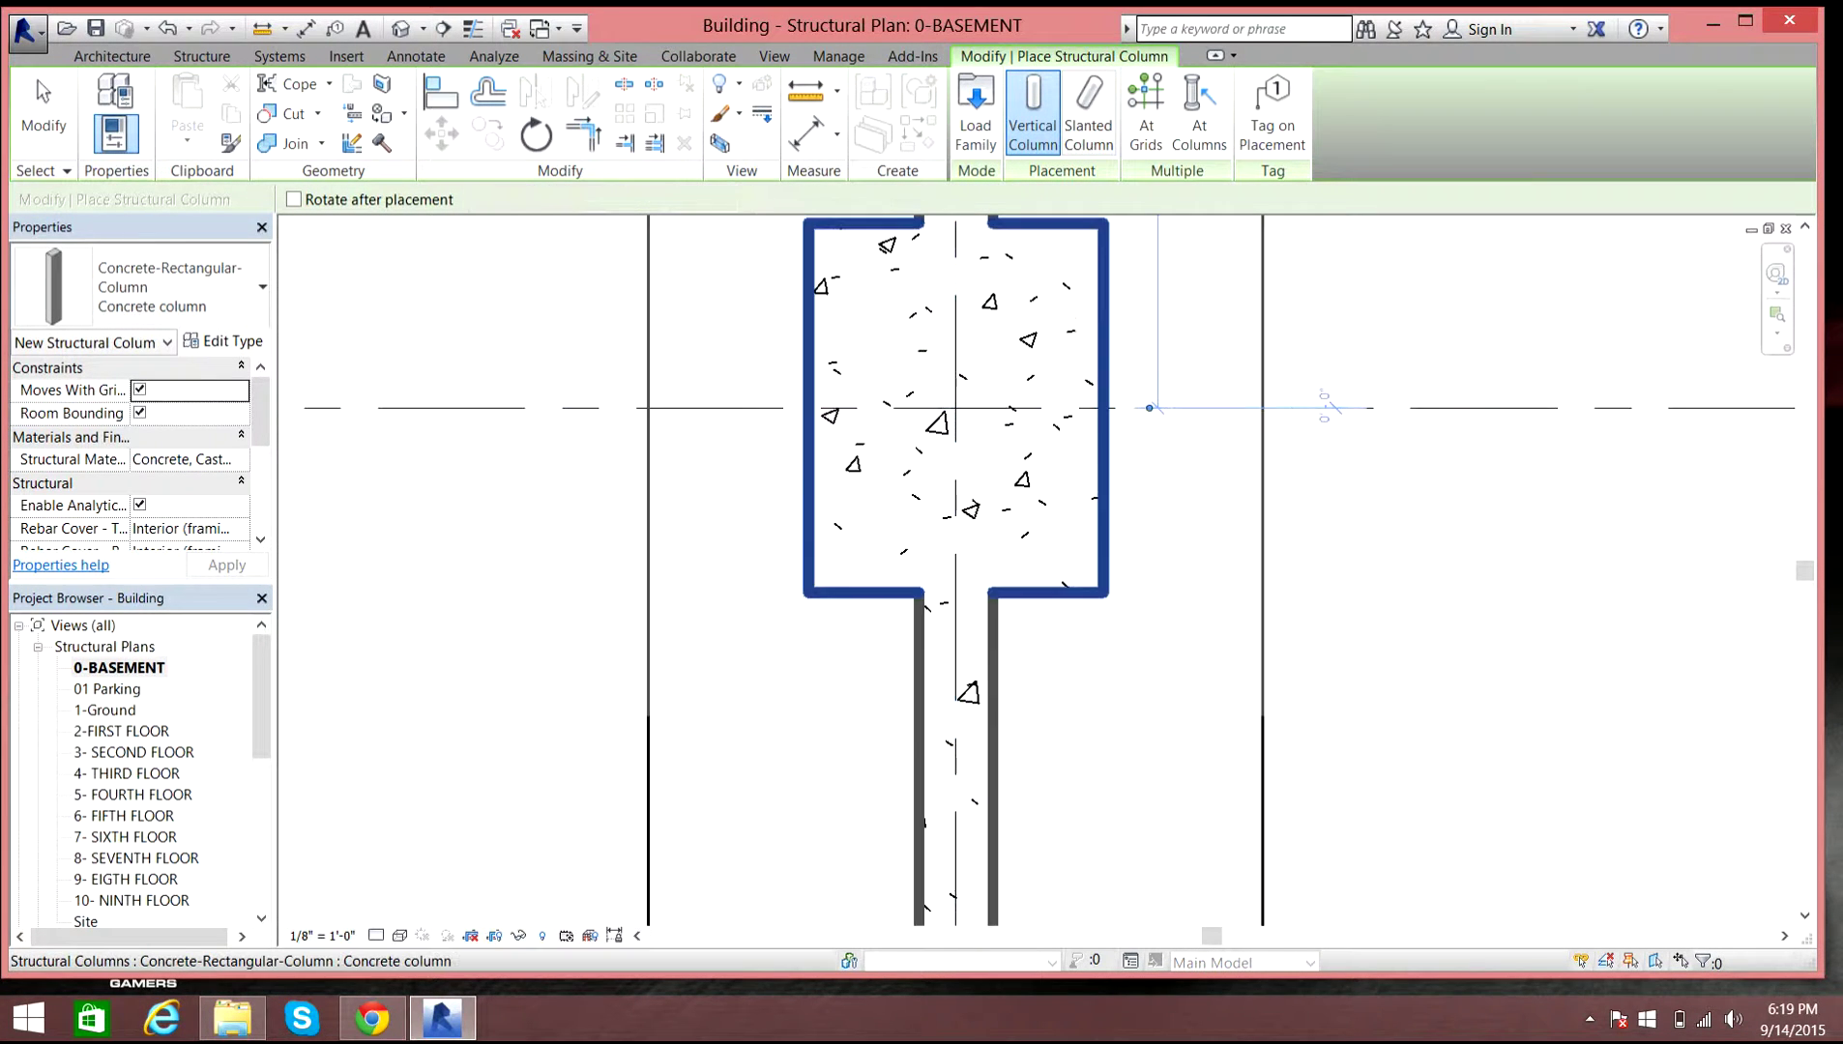
- Place Concrete columns along grid 1 on the interior wall at grid 15 and on the footing at grid 16
scroll(831, 449, up, 5)
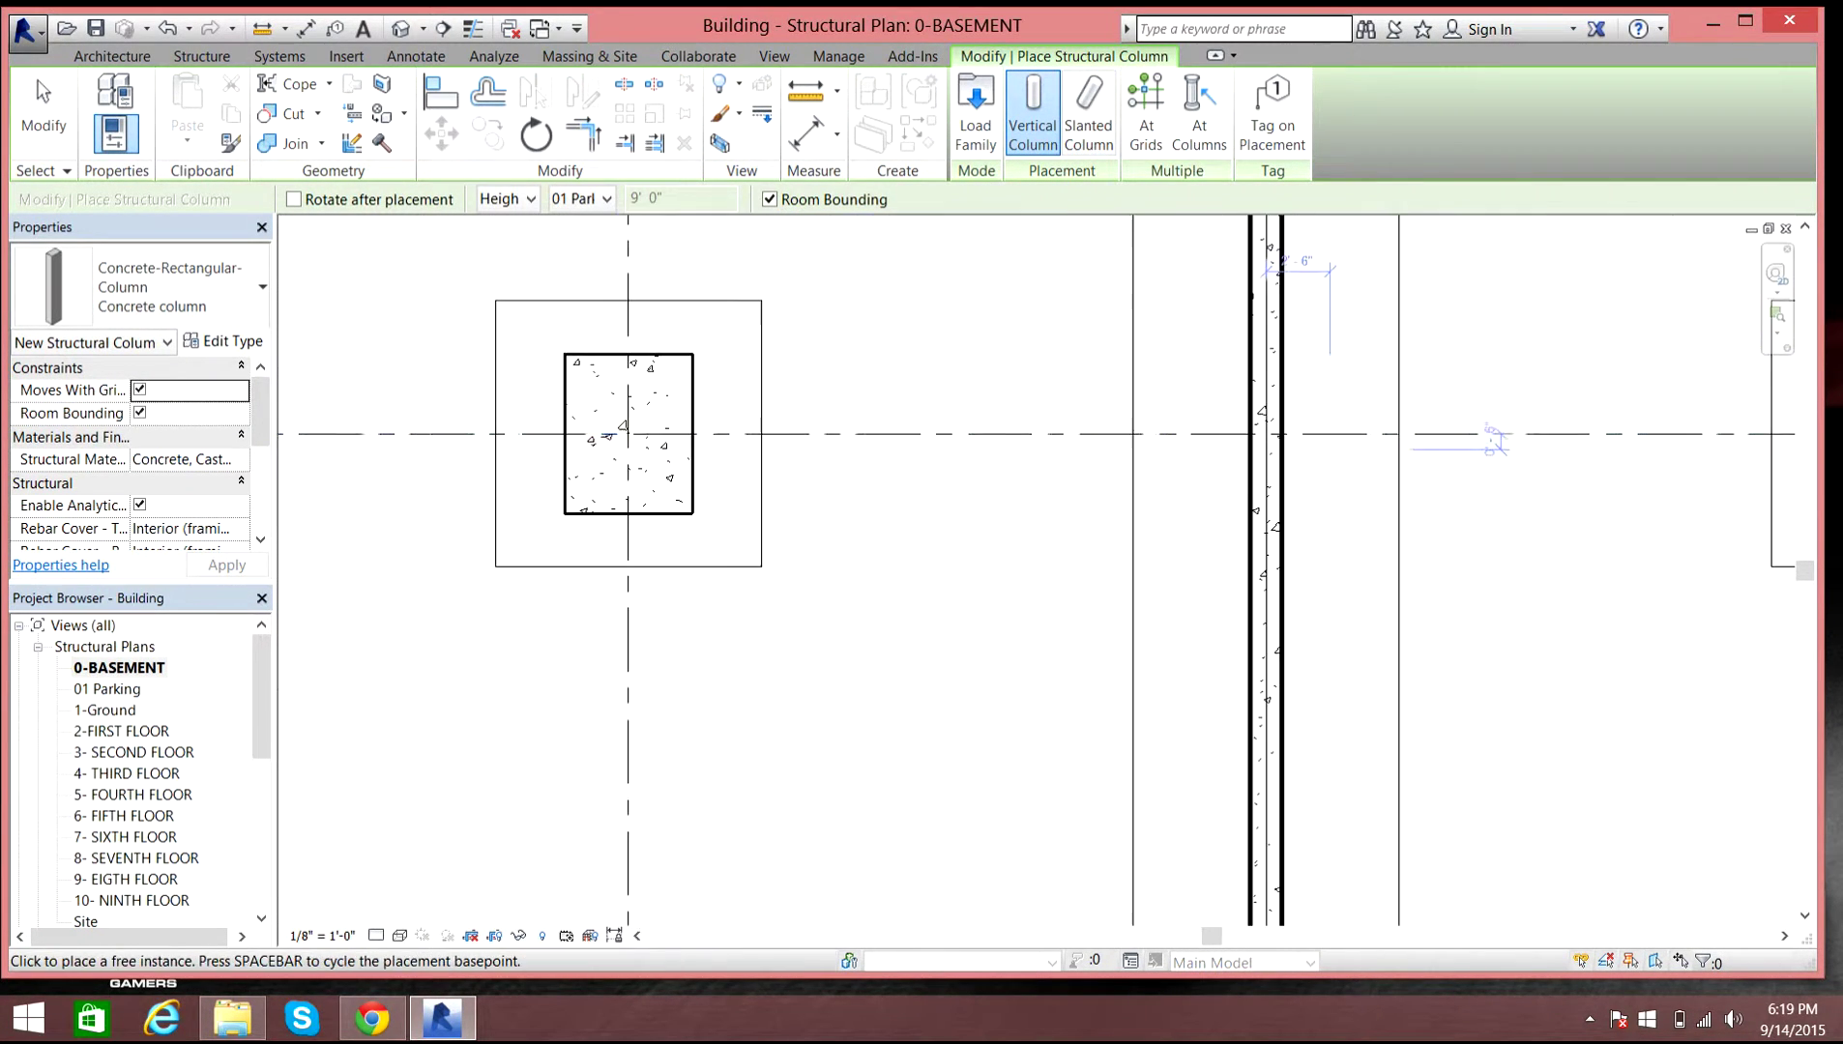
scroll(1495, 428, down, 5)
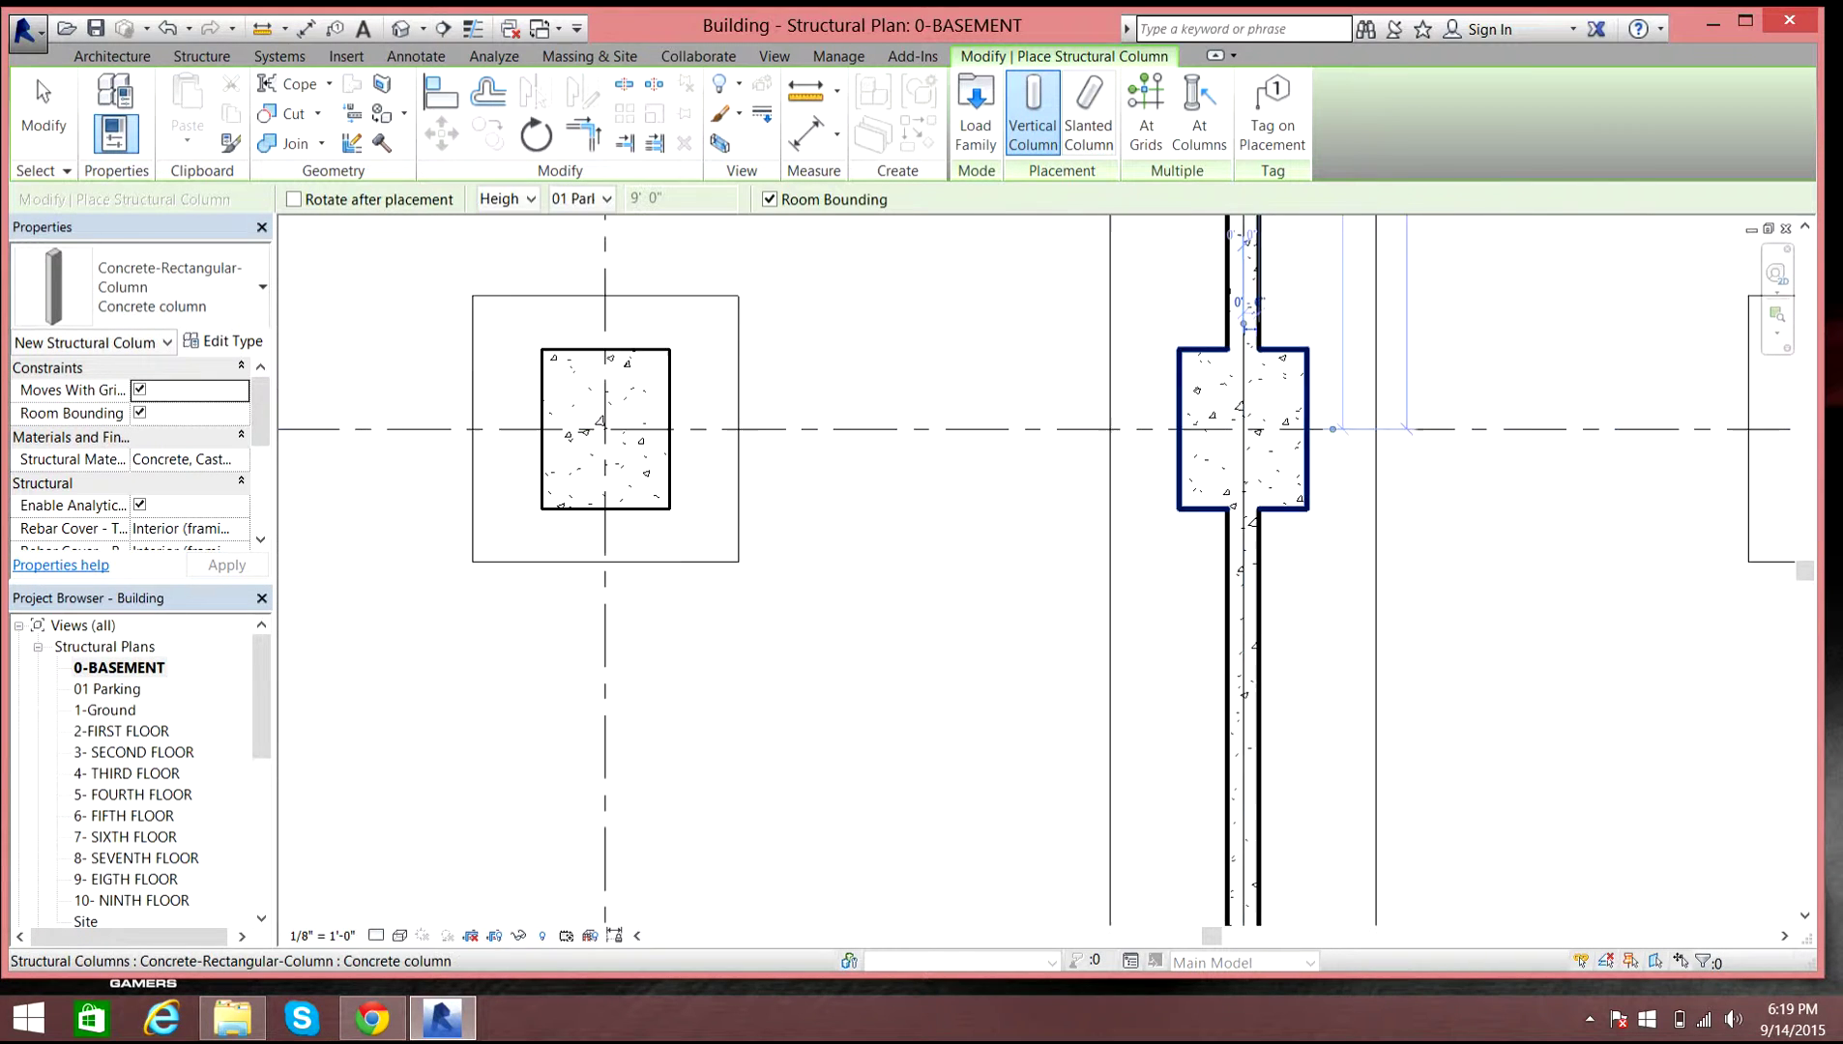
scroll(1440, 443, up, 3)
scroll(1441, 440, up, 1)
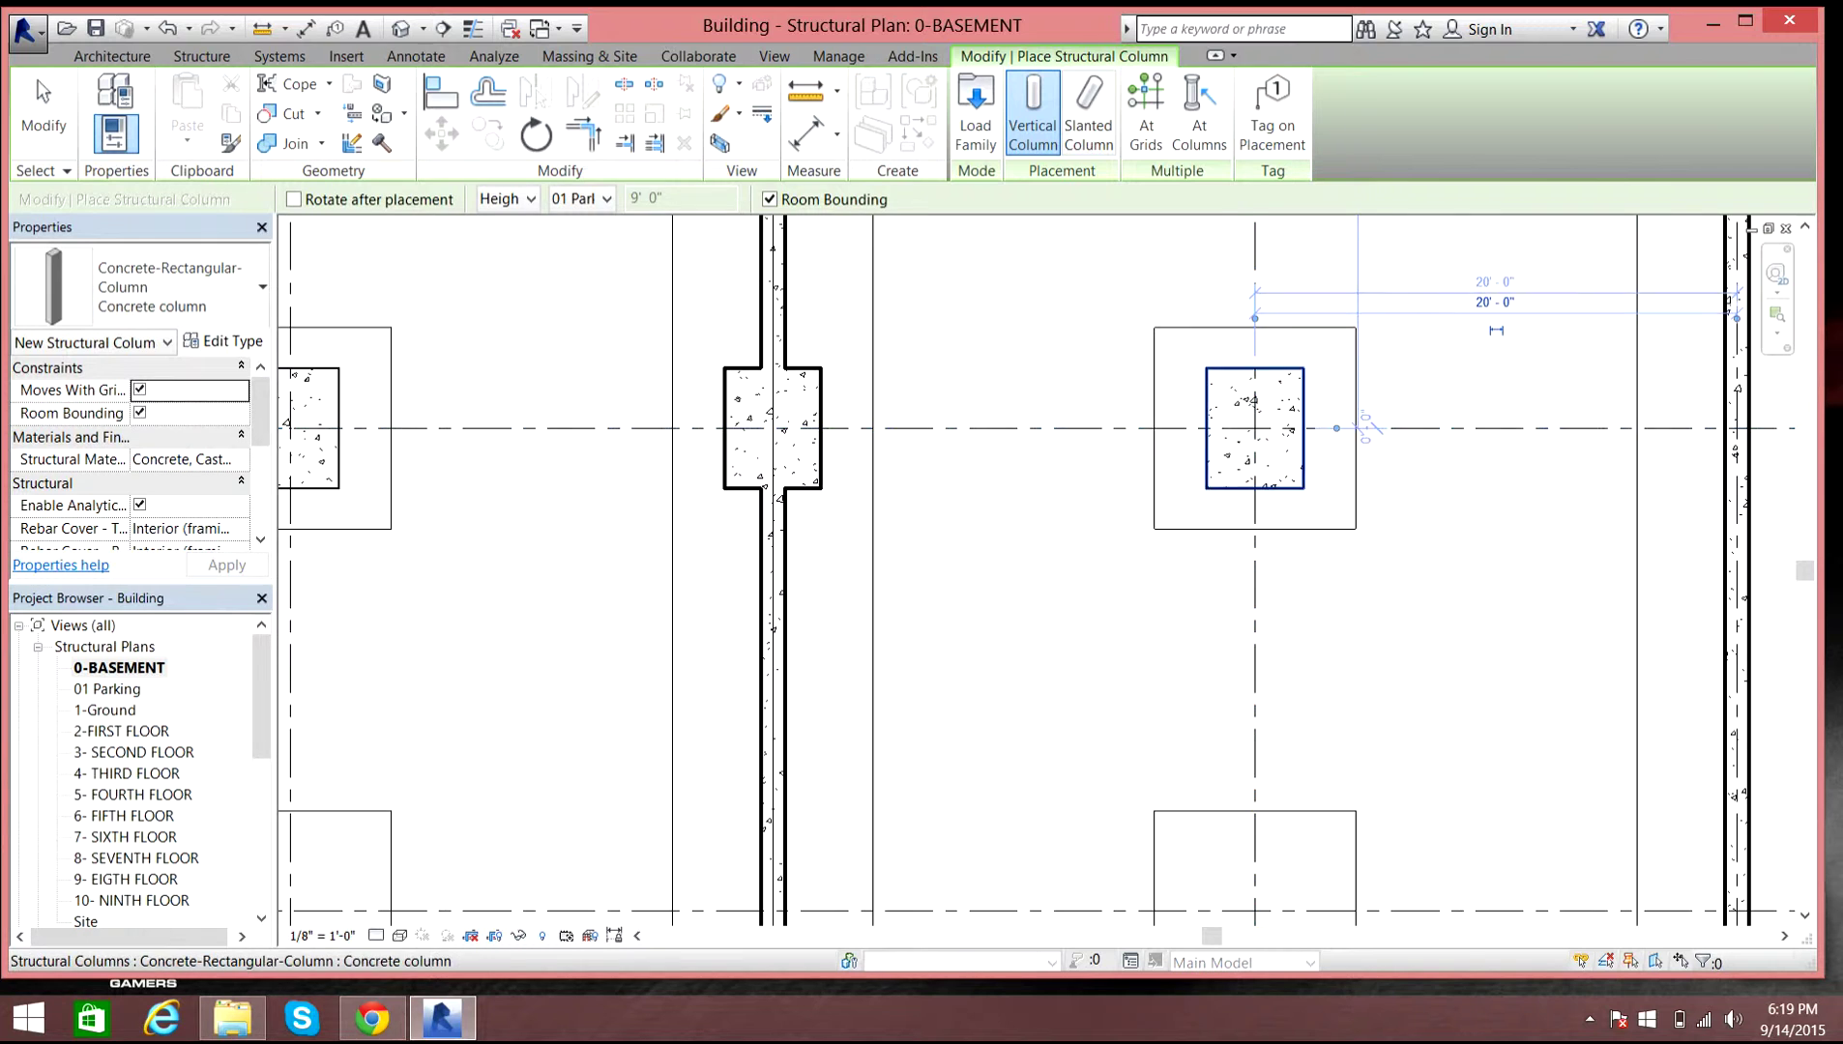
- Place Concrete columns along grid 1 on the footing at grid 18 and on the right outer wall at grid 19
scroll(1257, 427, down, 4)
scroll(944, 451, up, 5)
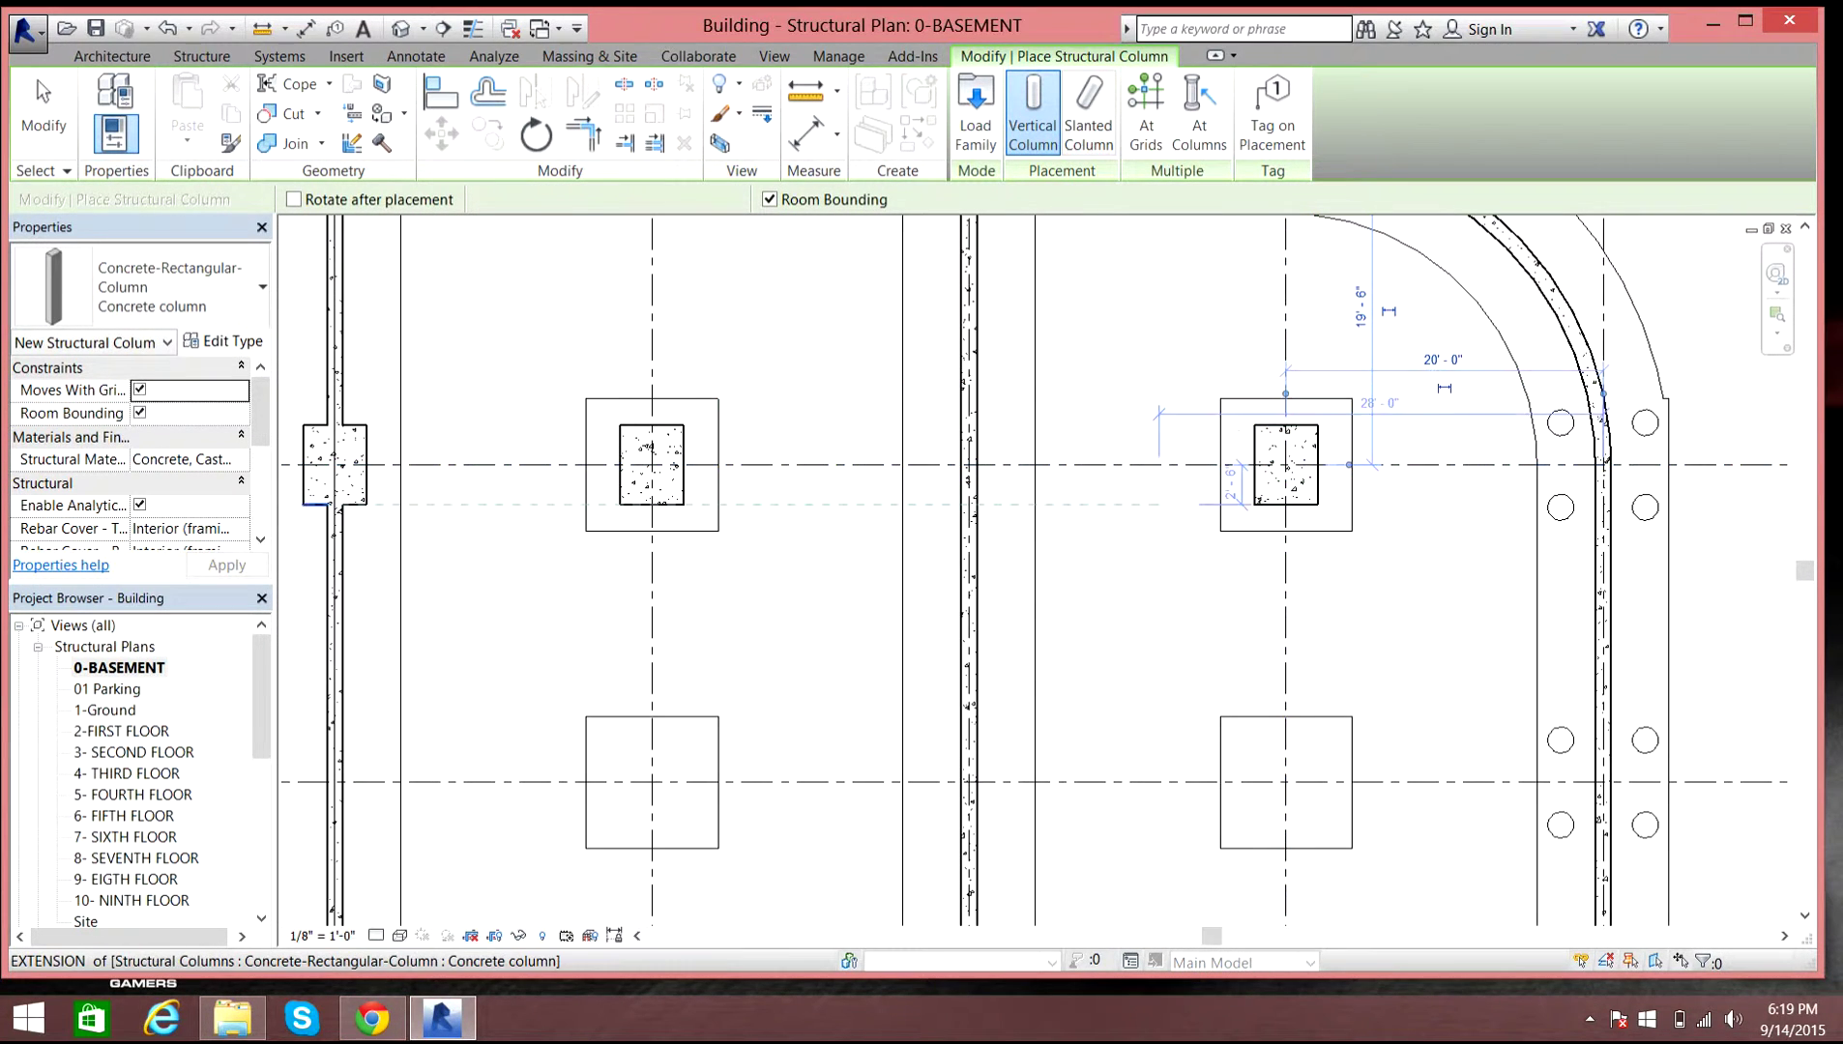
scroll(1286, 465, down, 3)
scroll(1323, 454, up, 5)
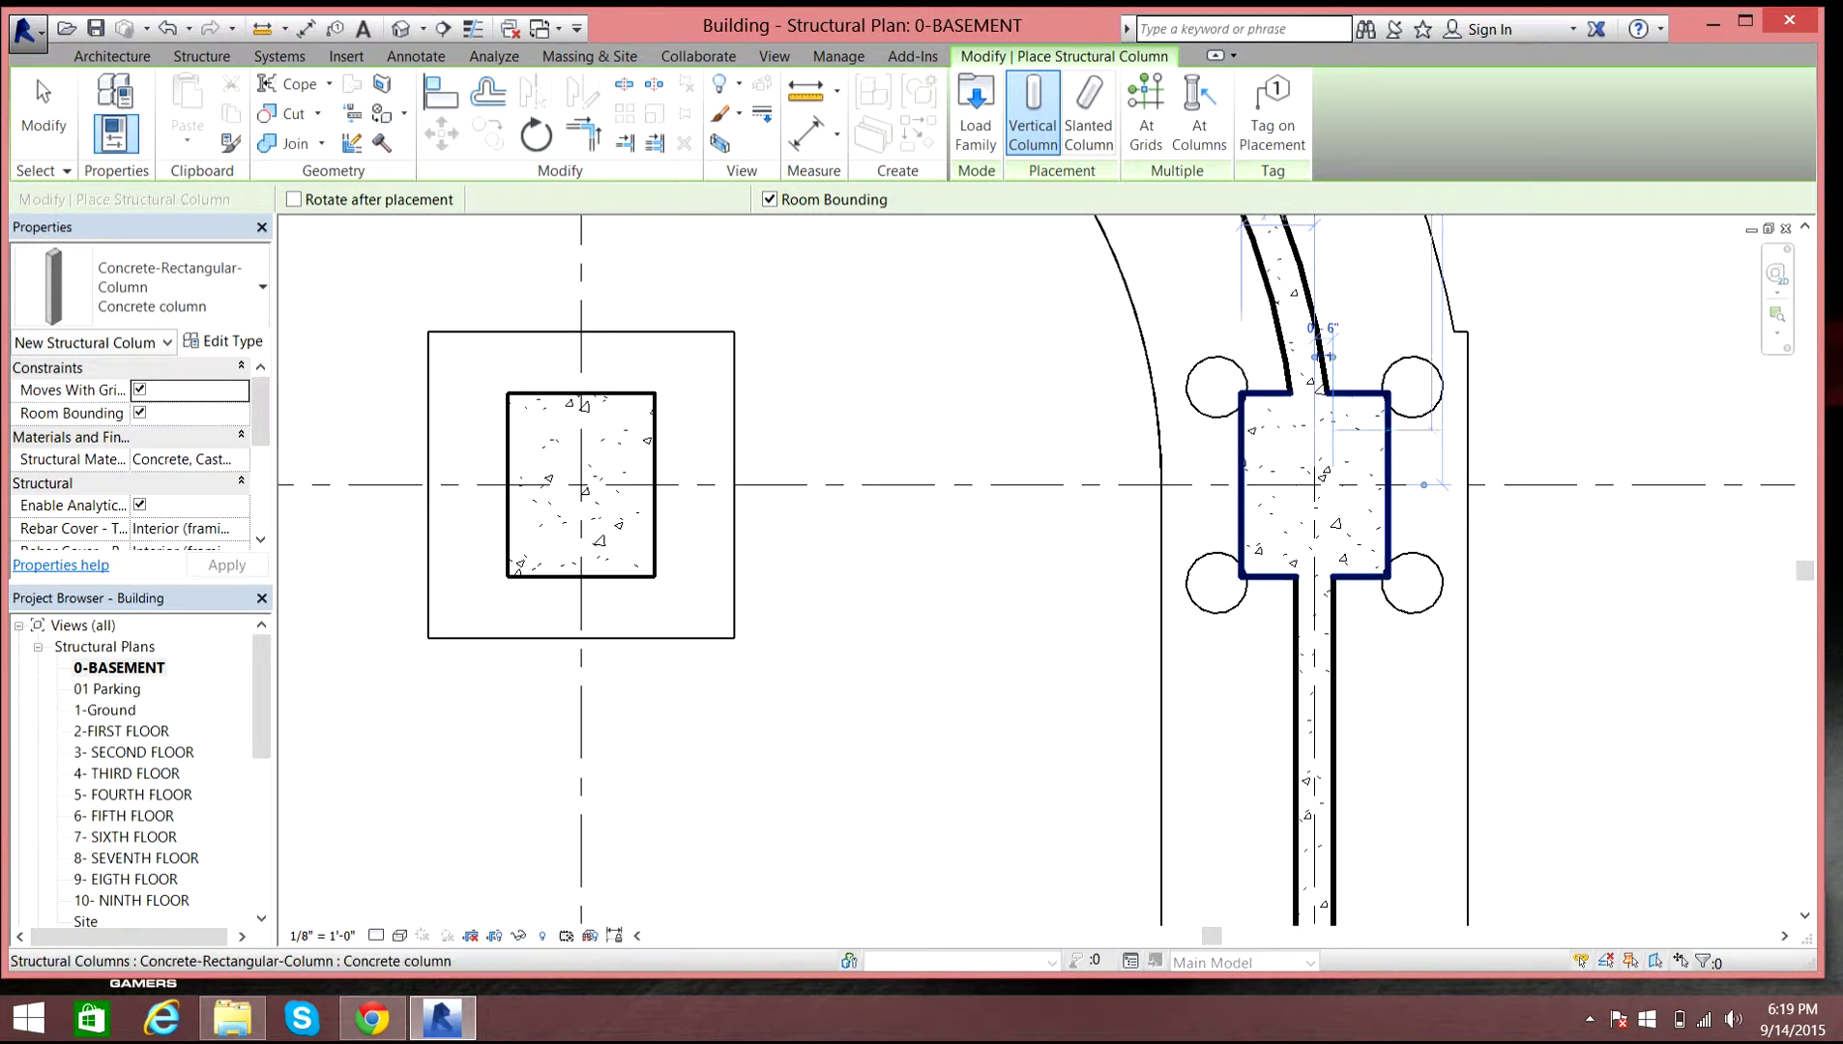
scroll(1256, 461, down, 3)
scroll(1175, 453, down, 2)
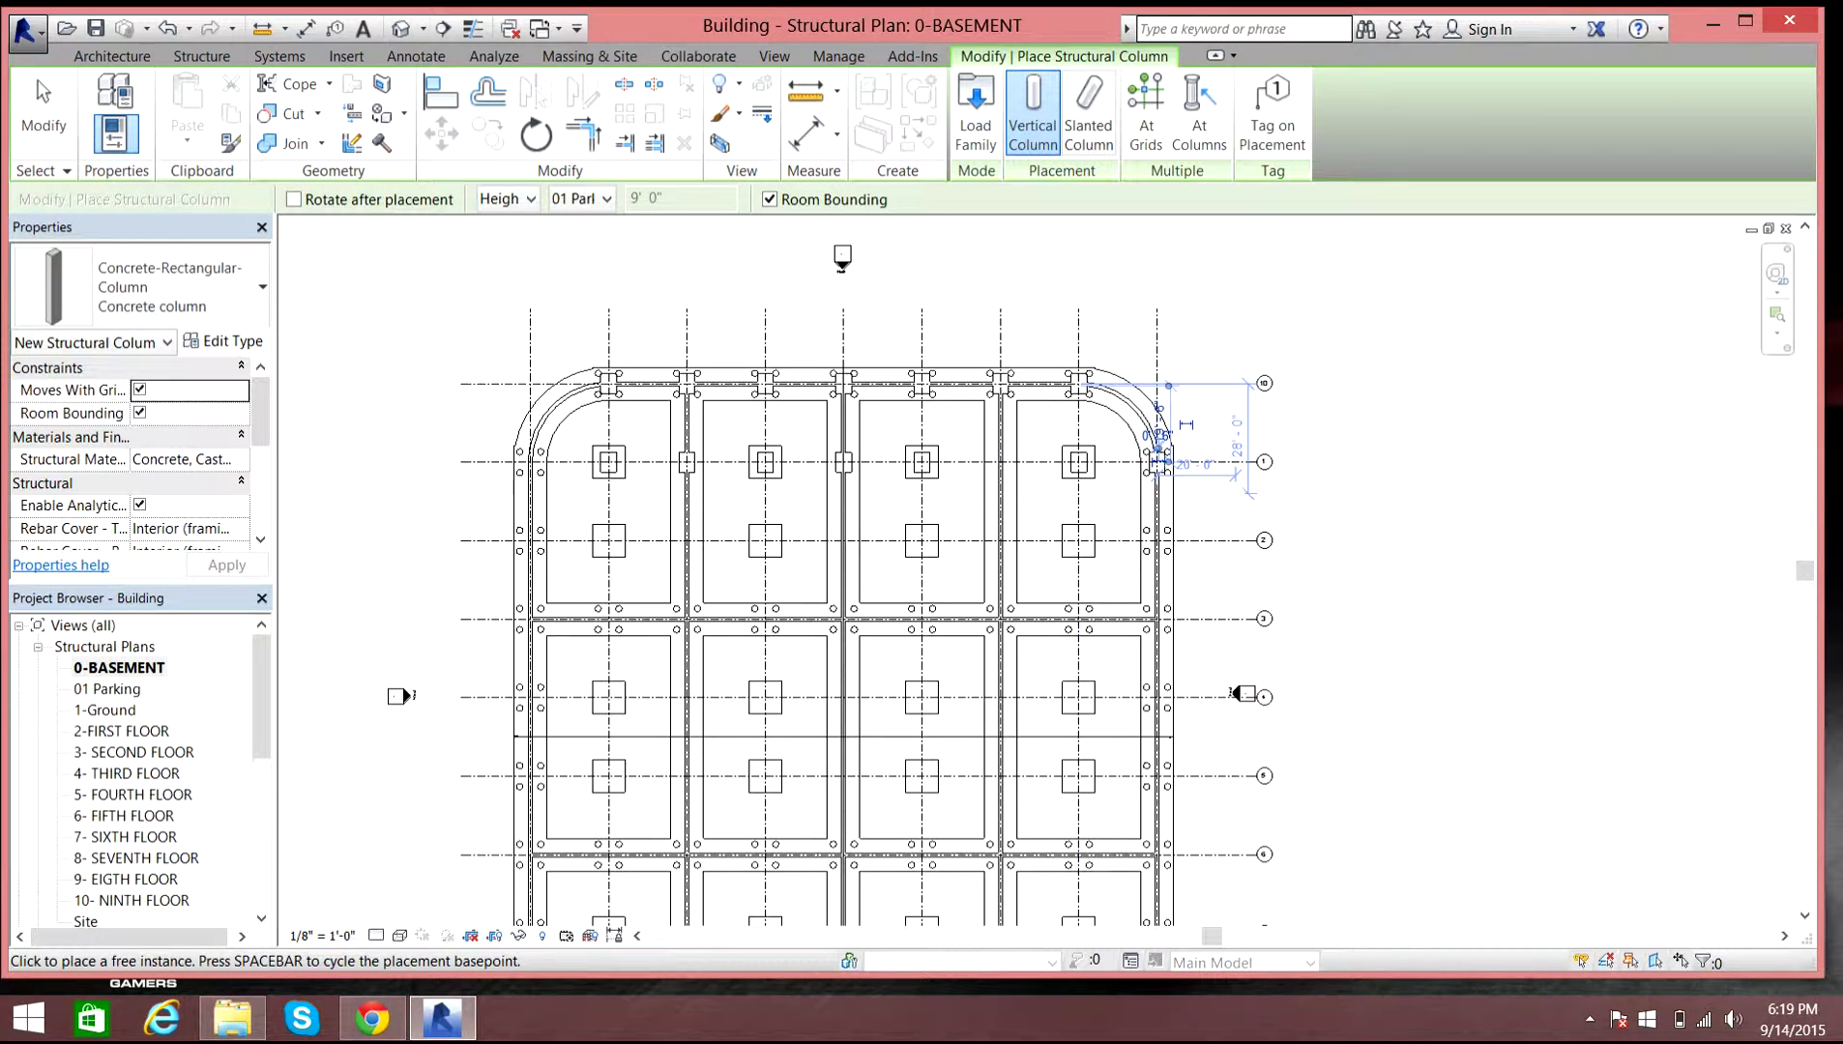
- Place a Concrete column on the left outer wall where grid 1 crosses grid 12, and end column placement
scroll(514, 462, up, 5)
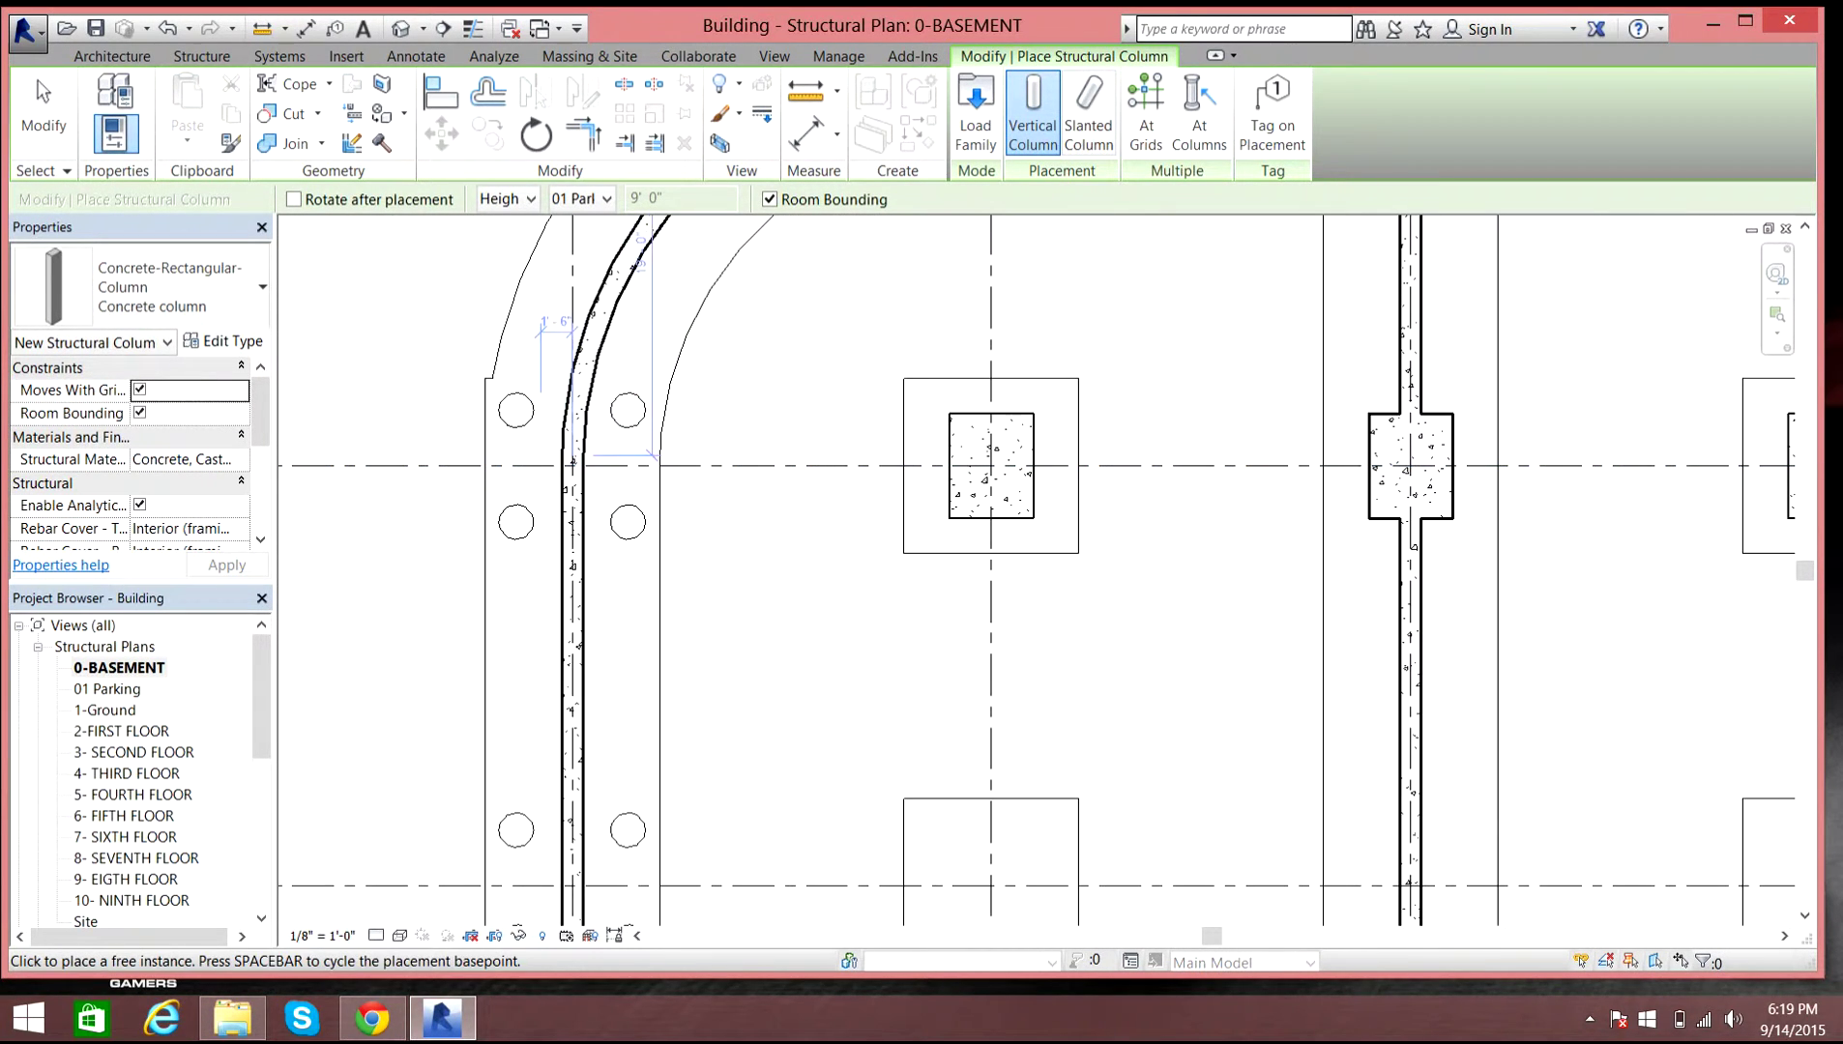
click(991, 466)
scroll(991, 465, down, 5)
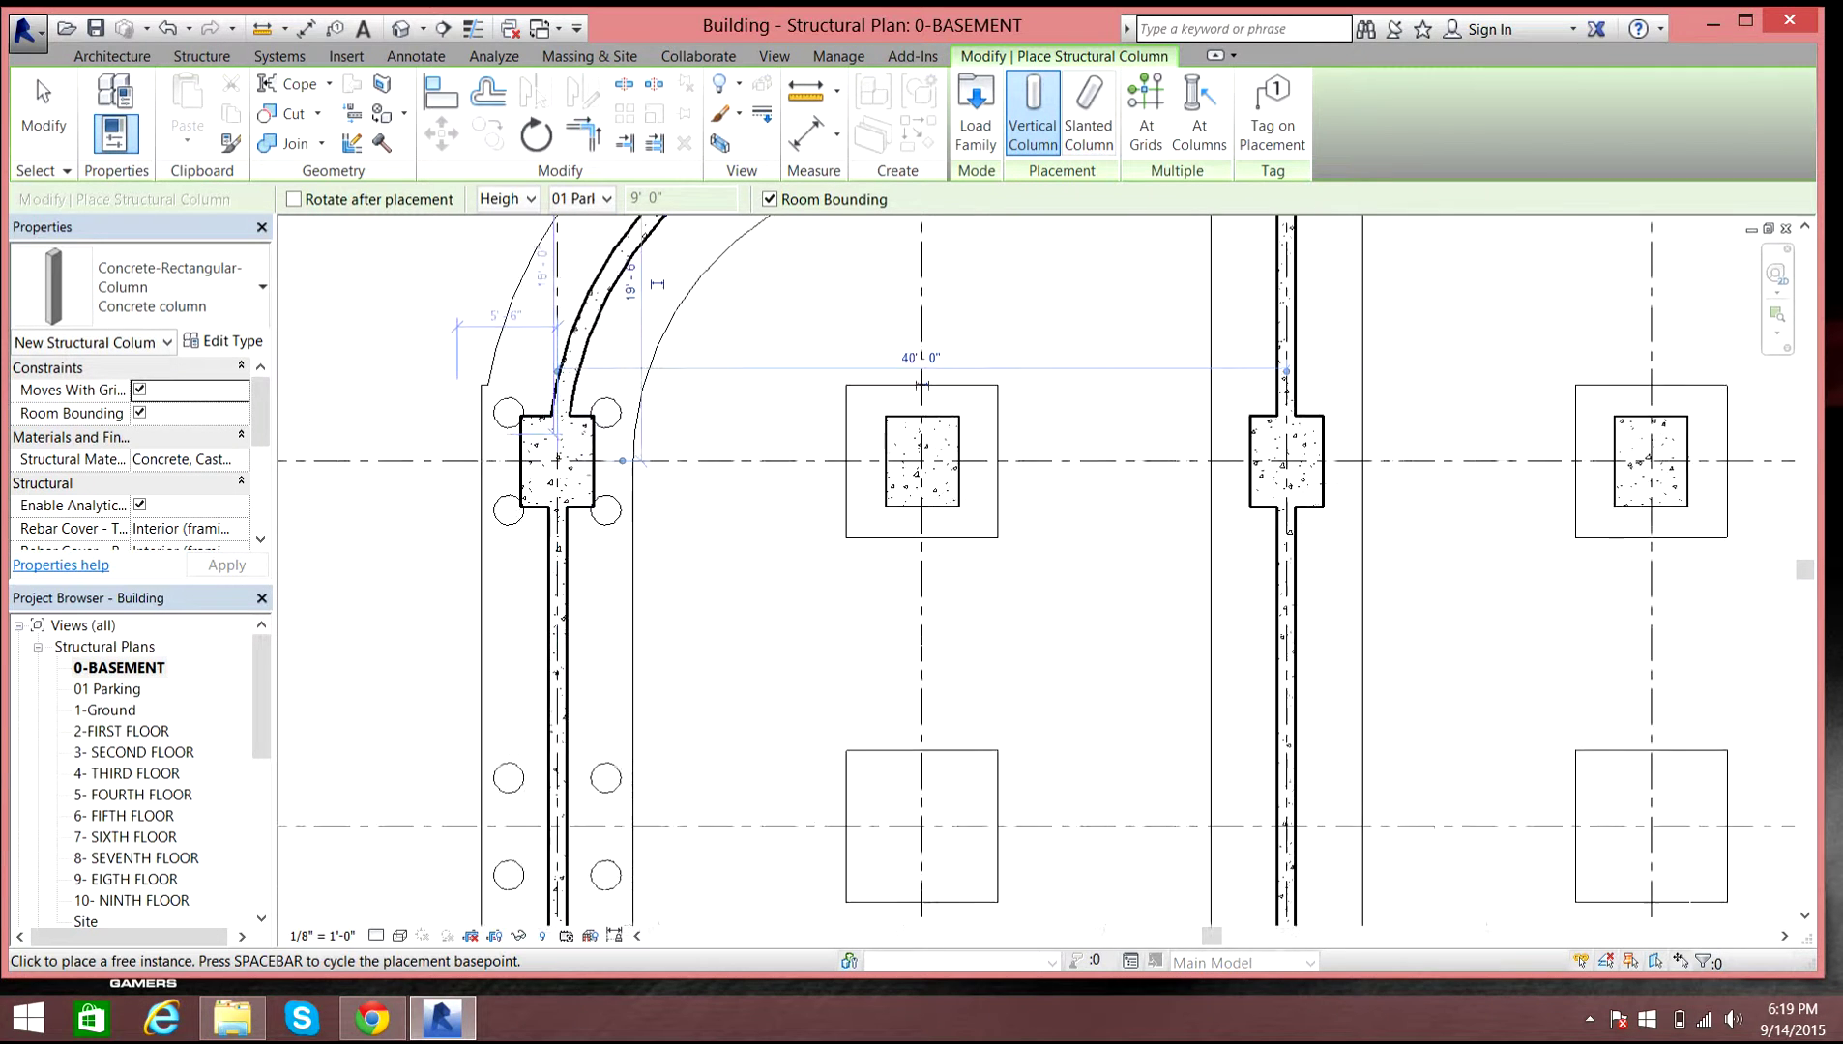
scroll(498, 435, down, 1)
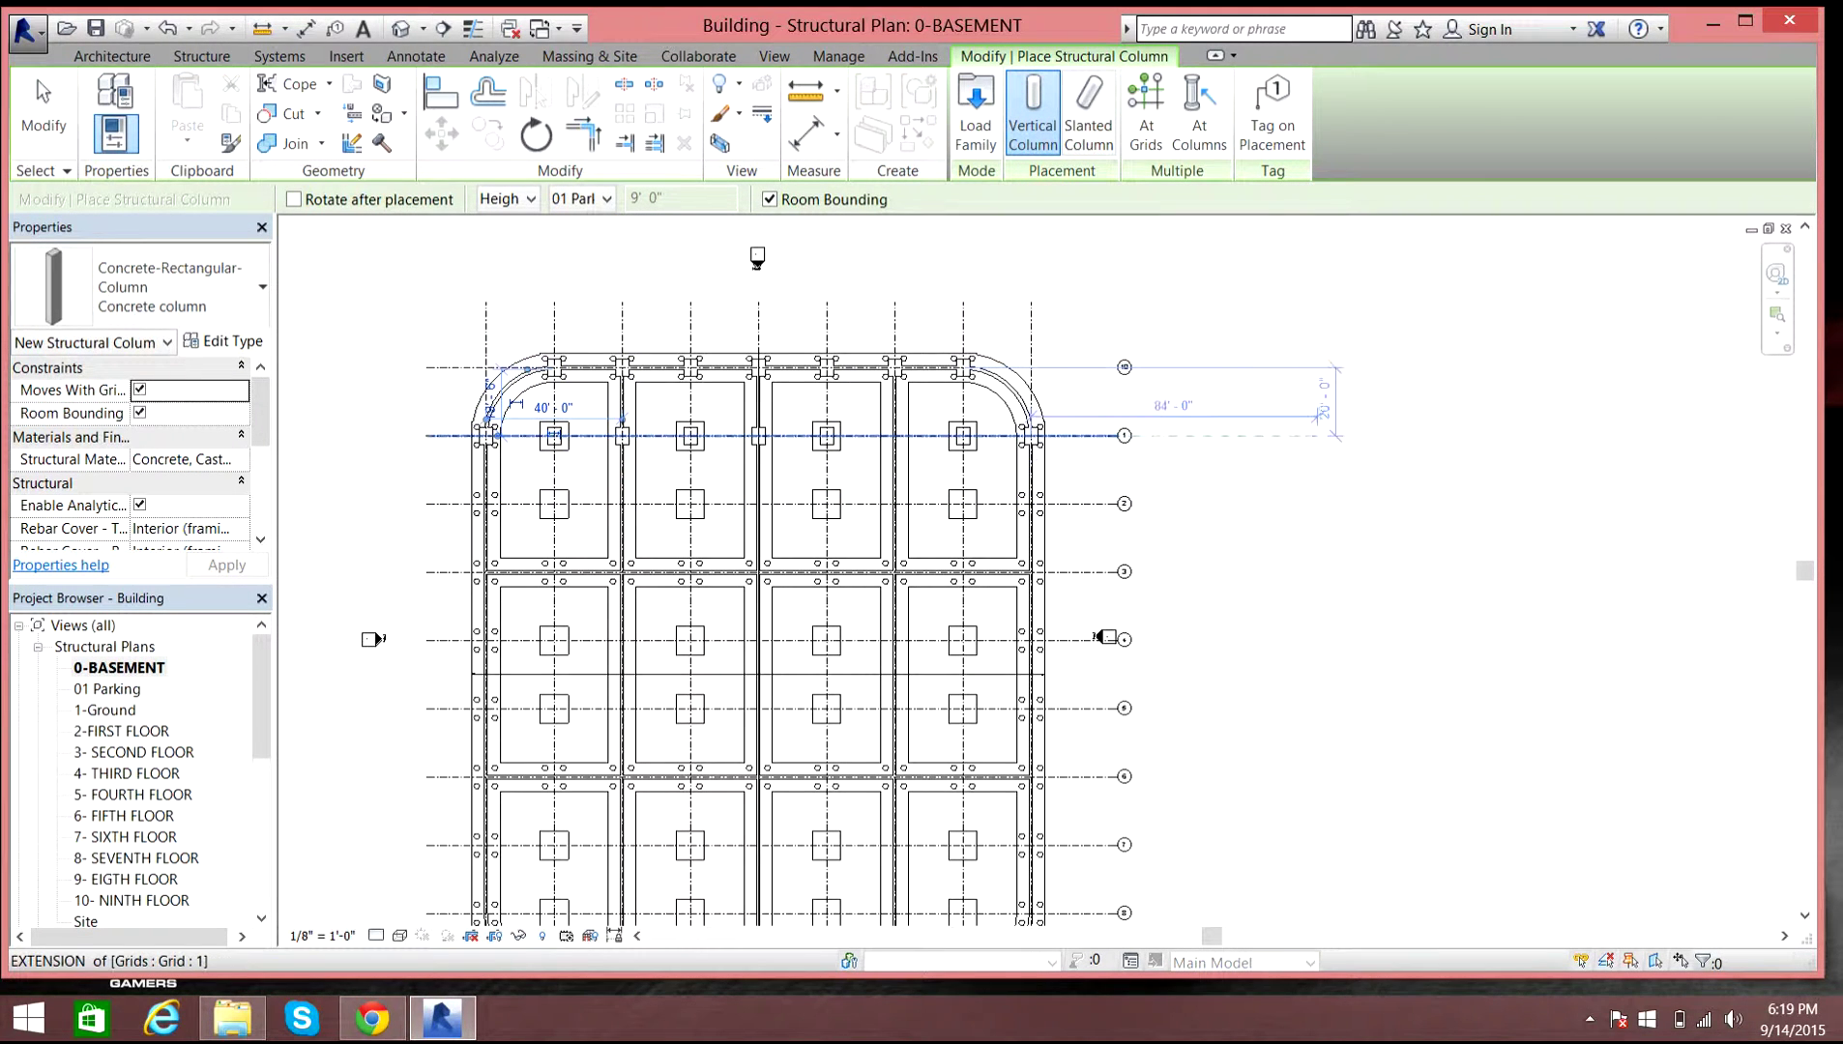
key(Escape)
key(Escape)
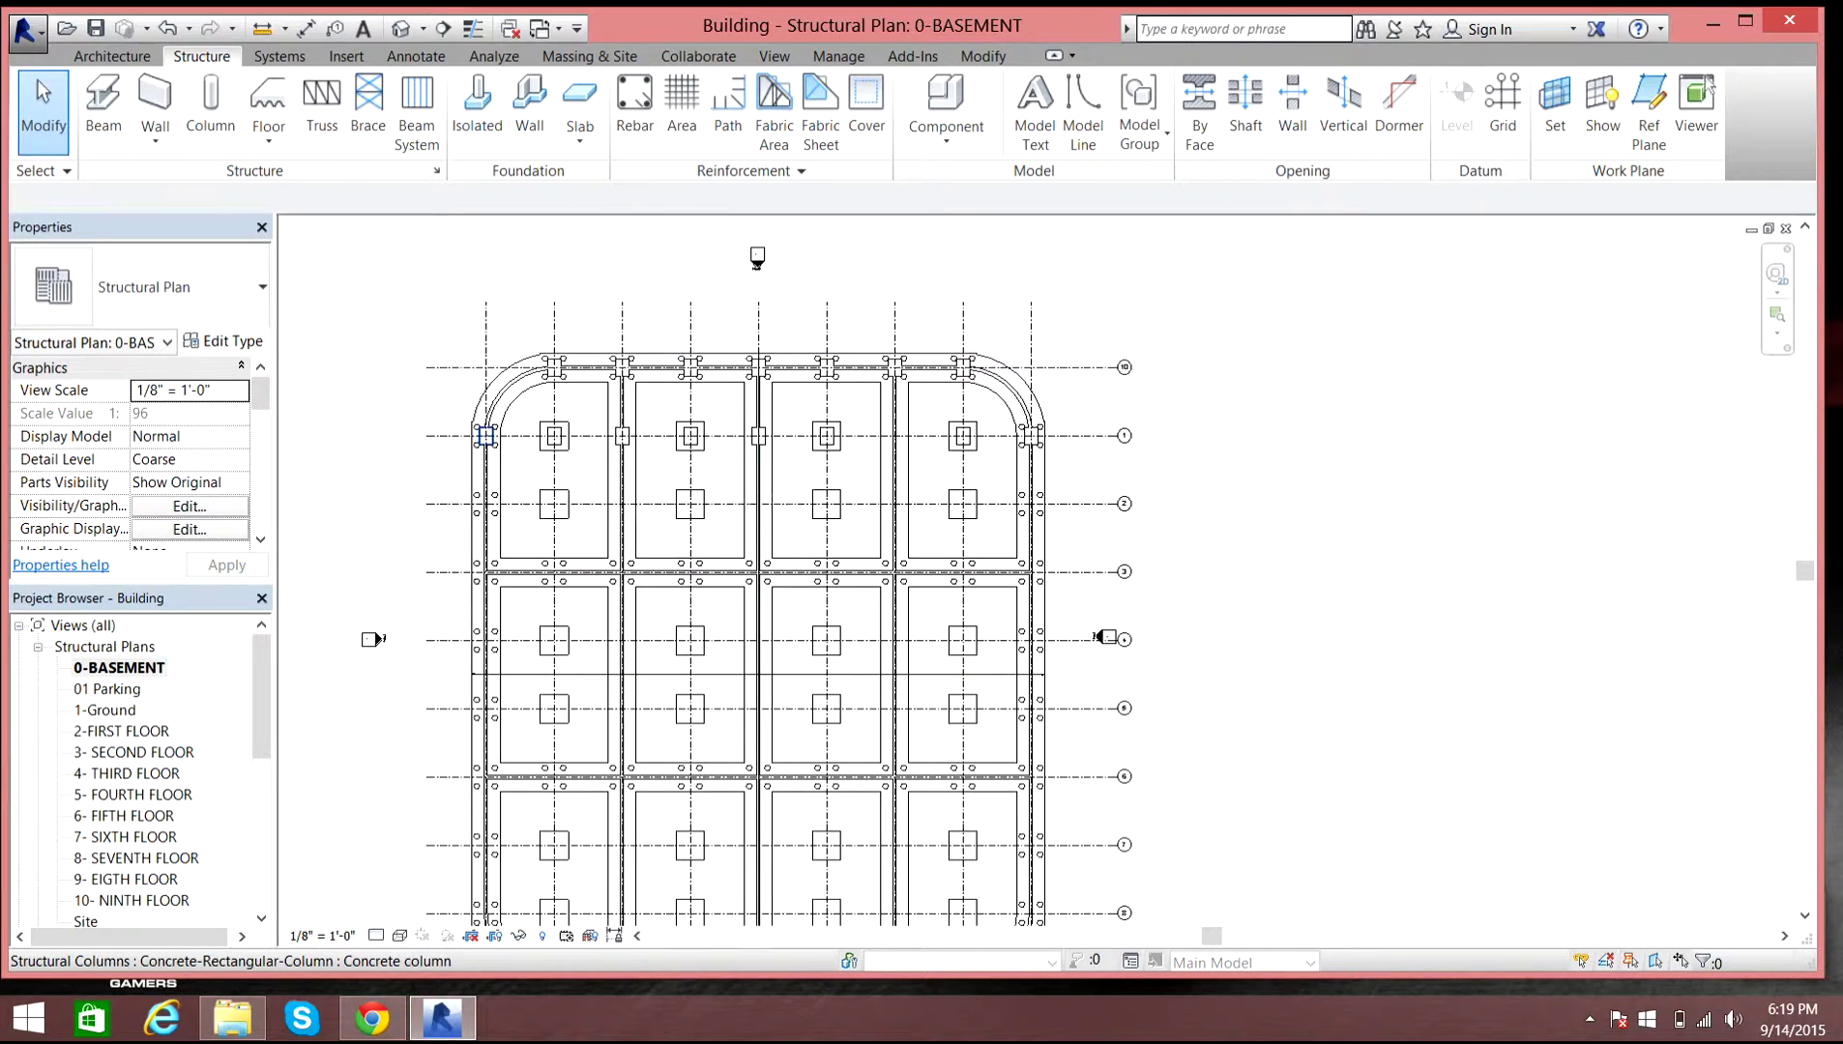
click(486, 435)
scroll(555, 452, up, 2)
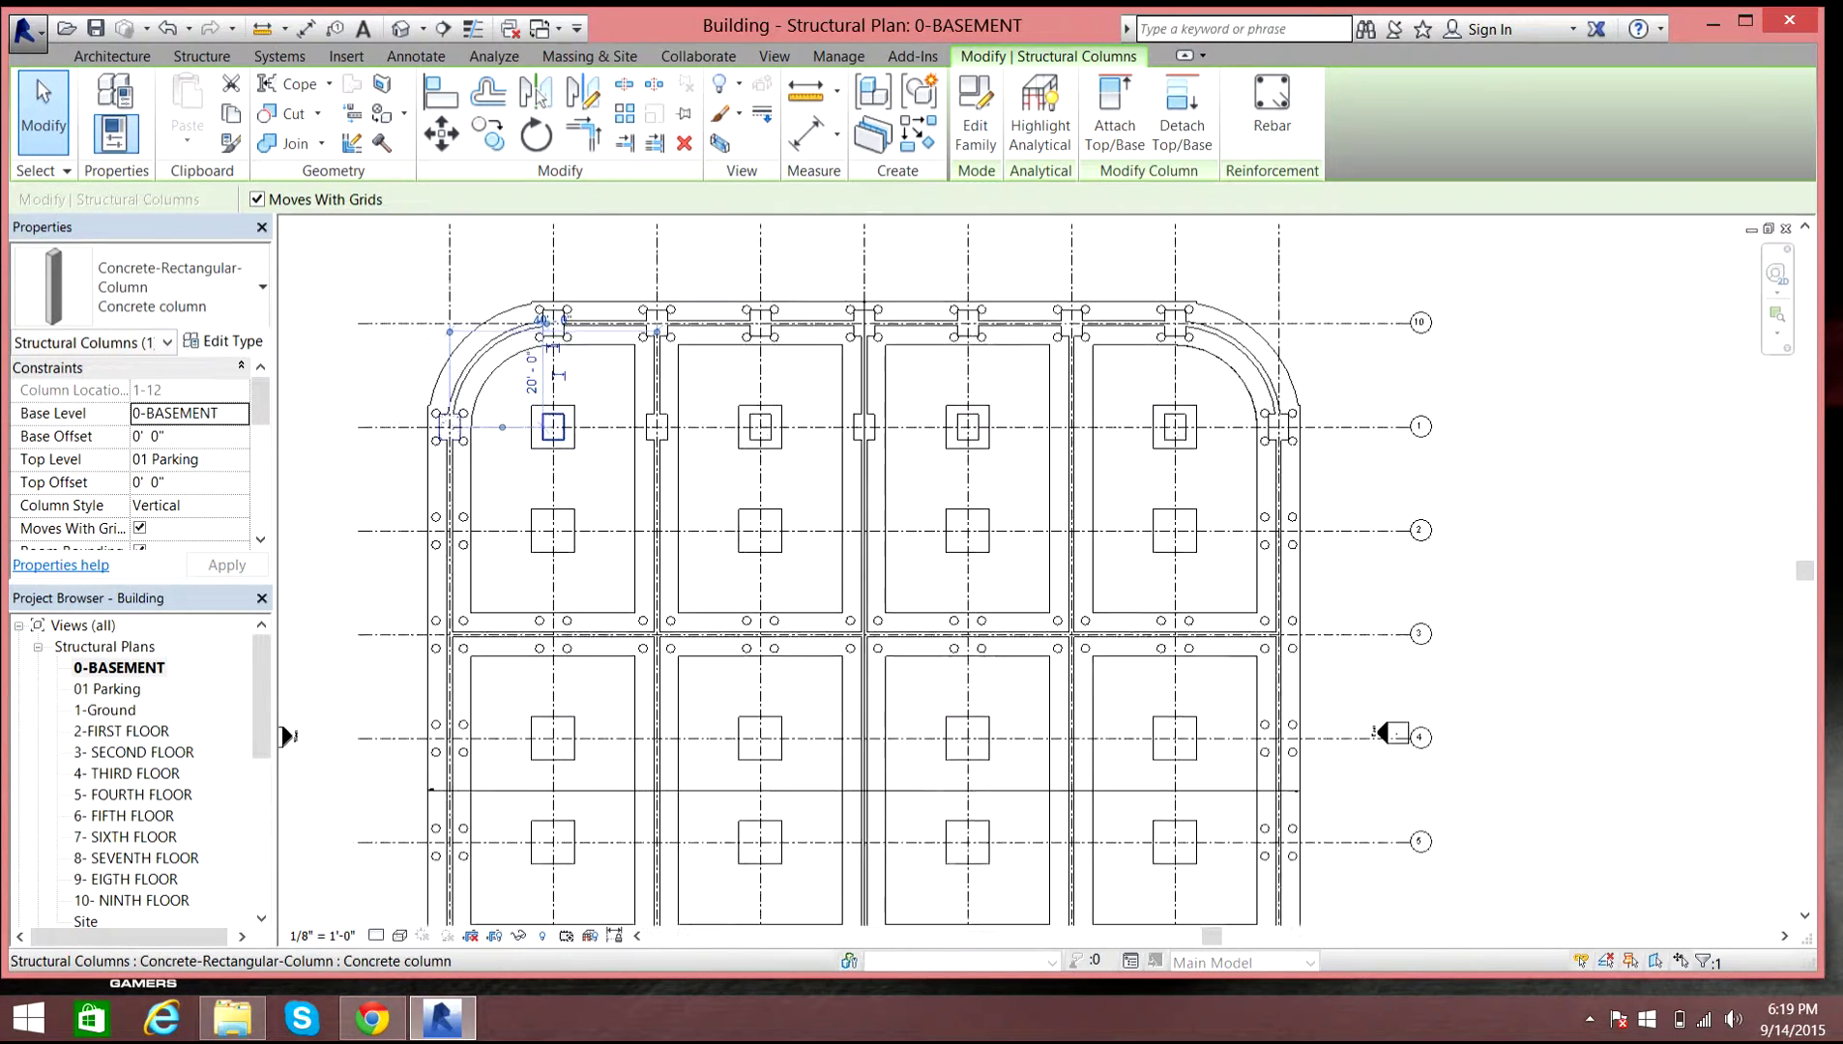
ctrl+click(552, 425)
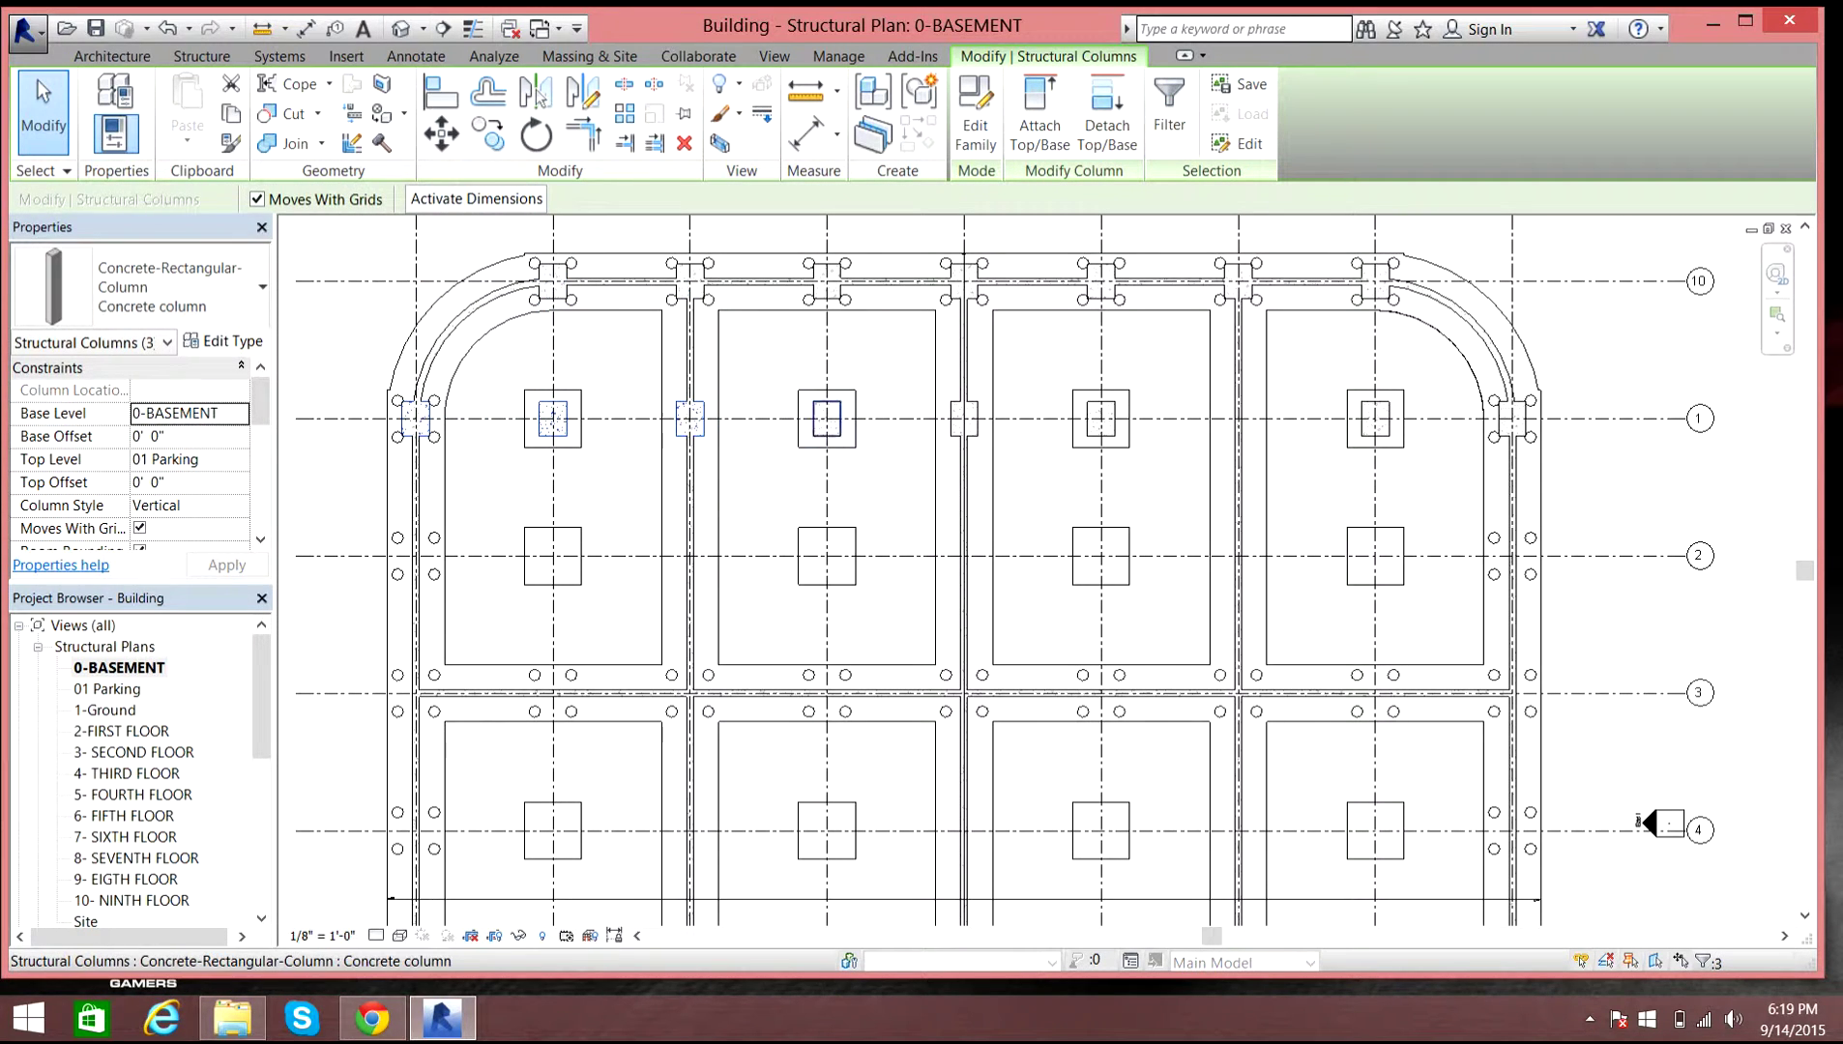
ctrl+click(827, 419)
ctrl+click(964, 256)
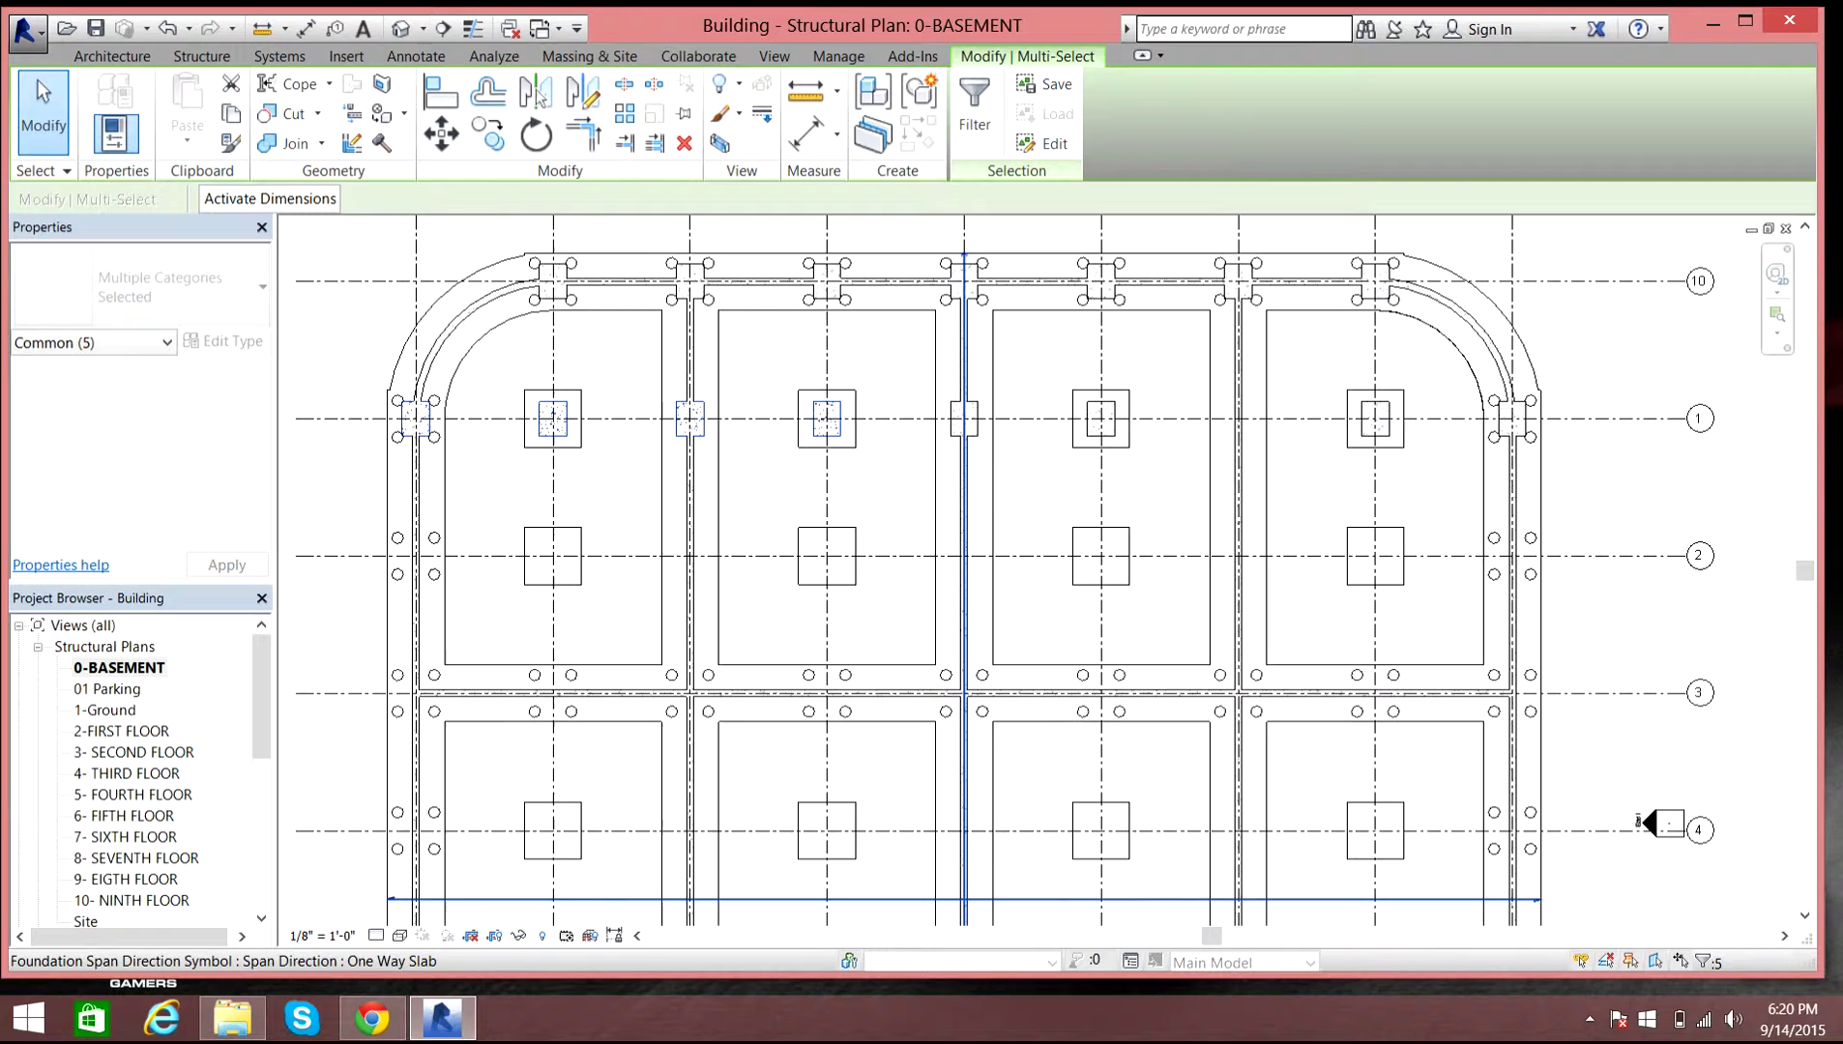
key(Escape)
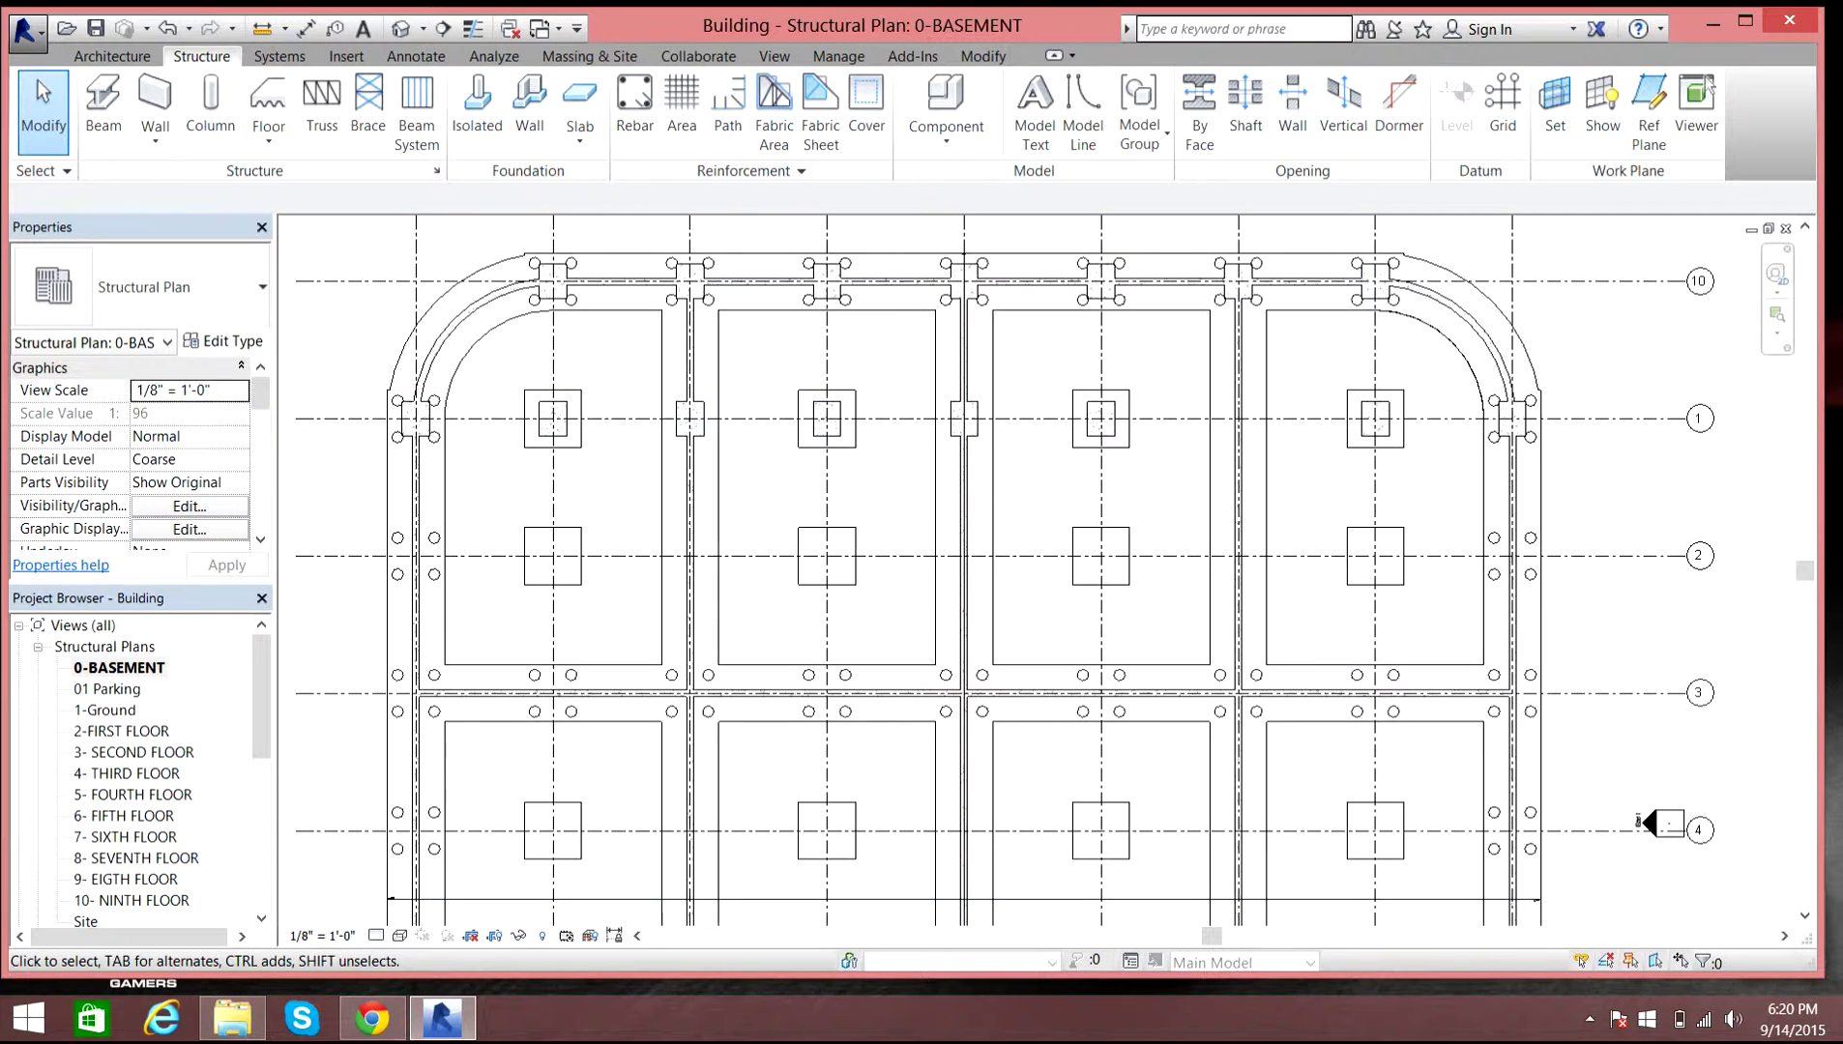
- Copy all eight columns along grid 1 down to grid 2, using the right outer wall's grid intersections as start and end points
click(414, 419)
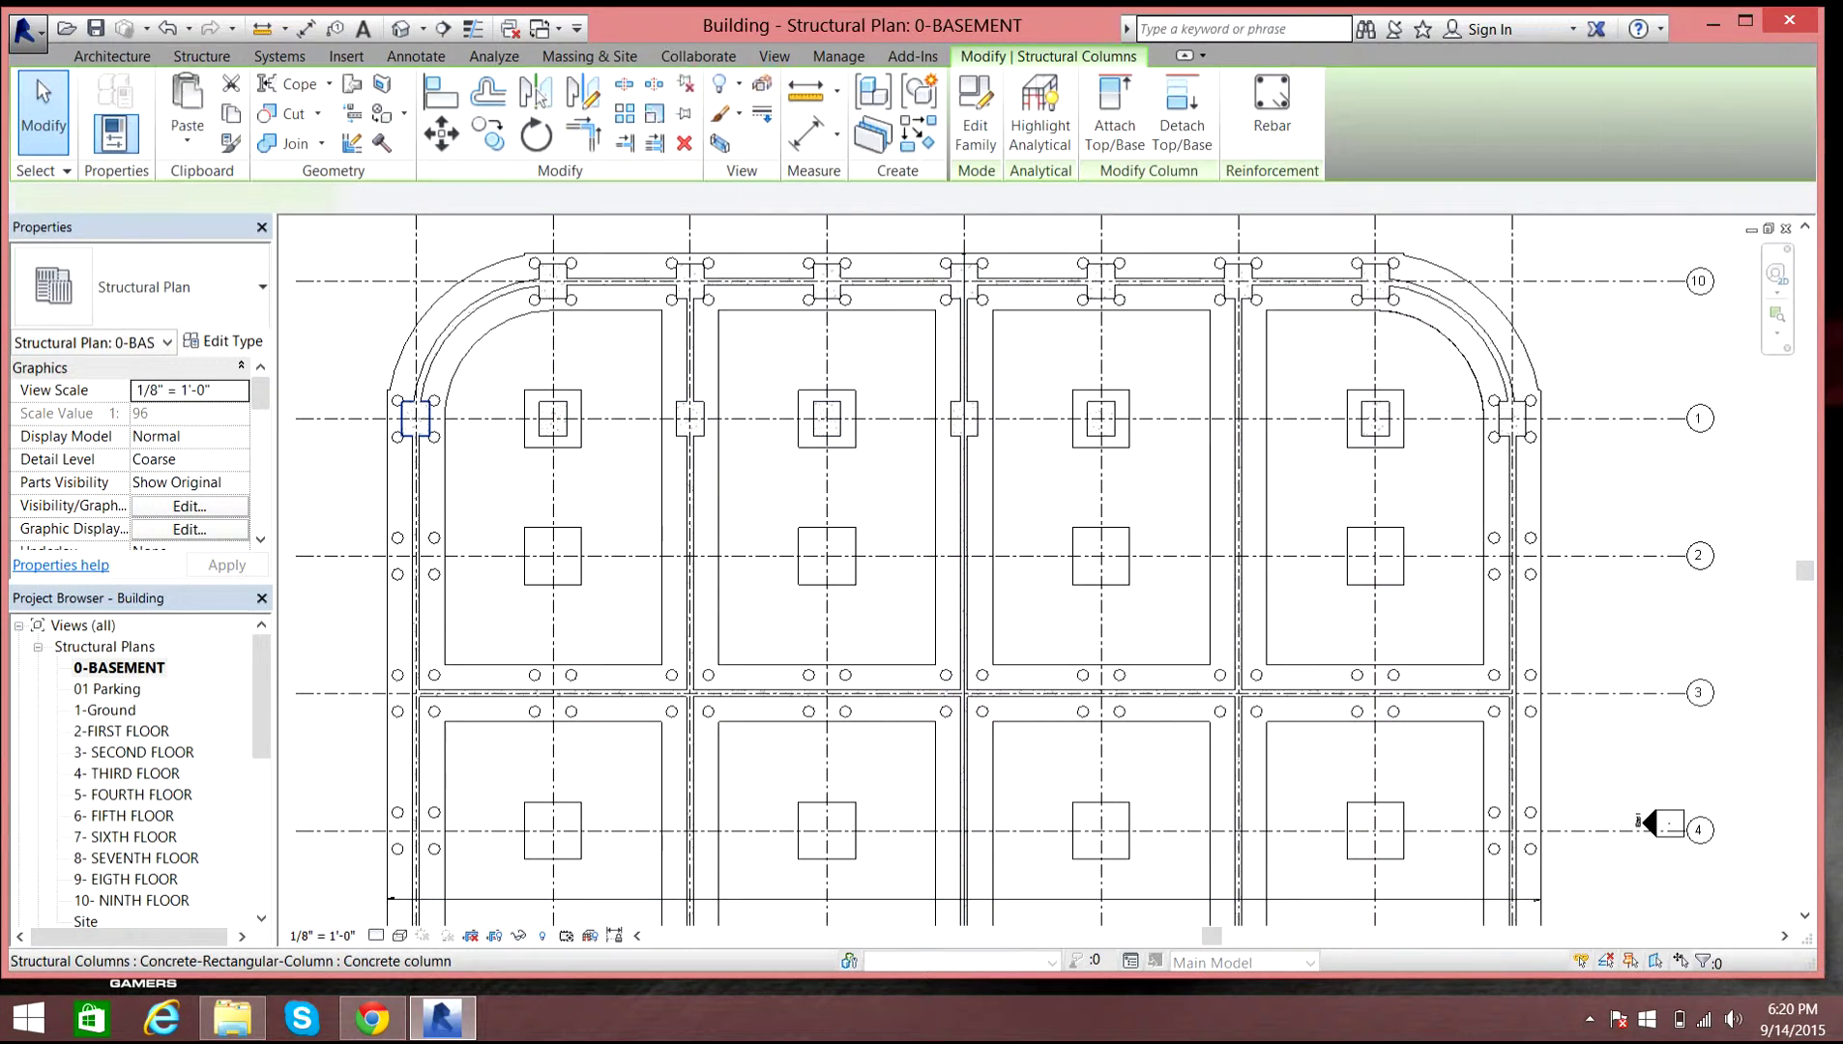
ctrl+click(552, 418)
ctrl+click(690, 418)
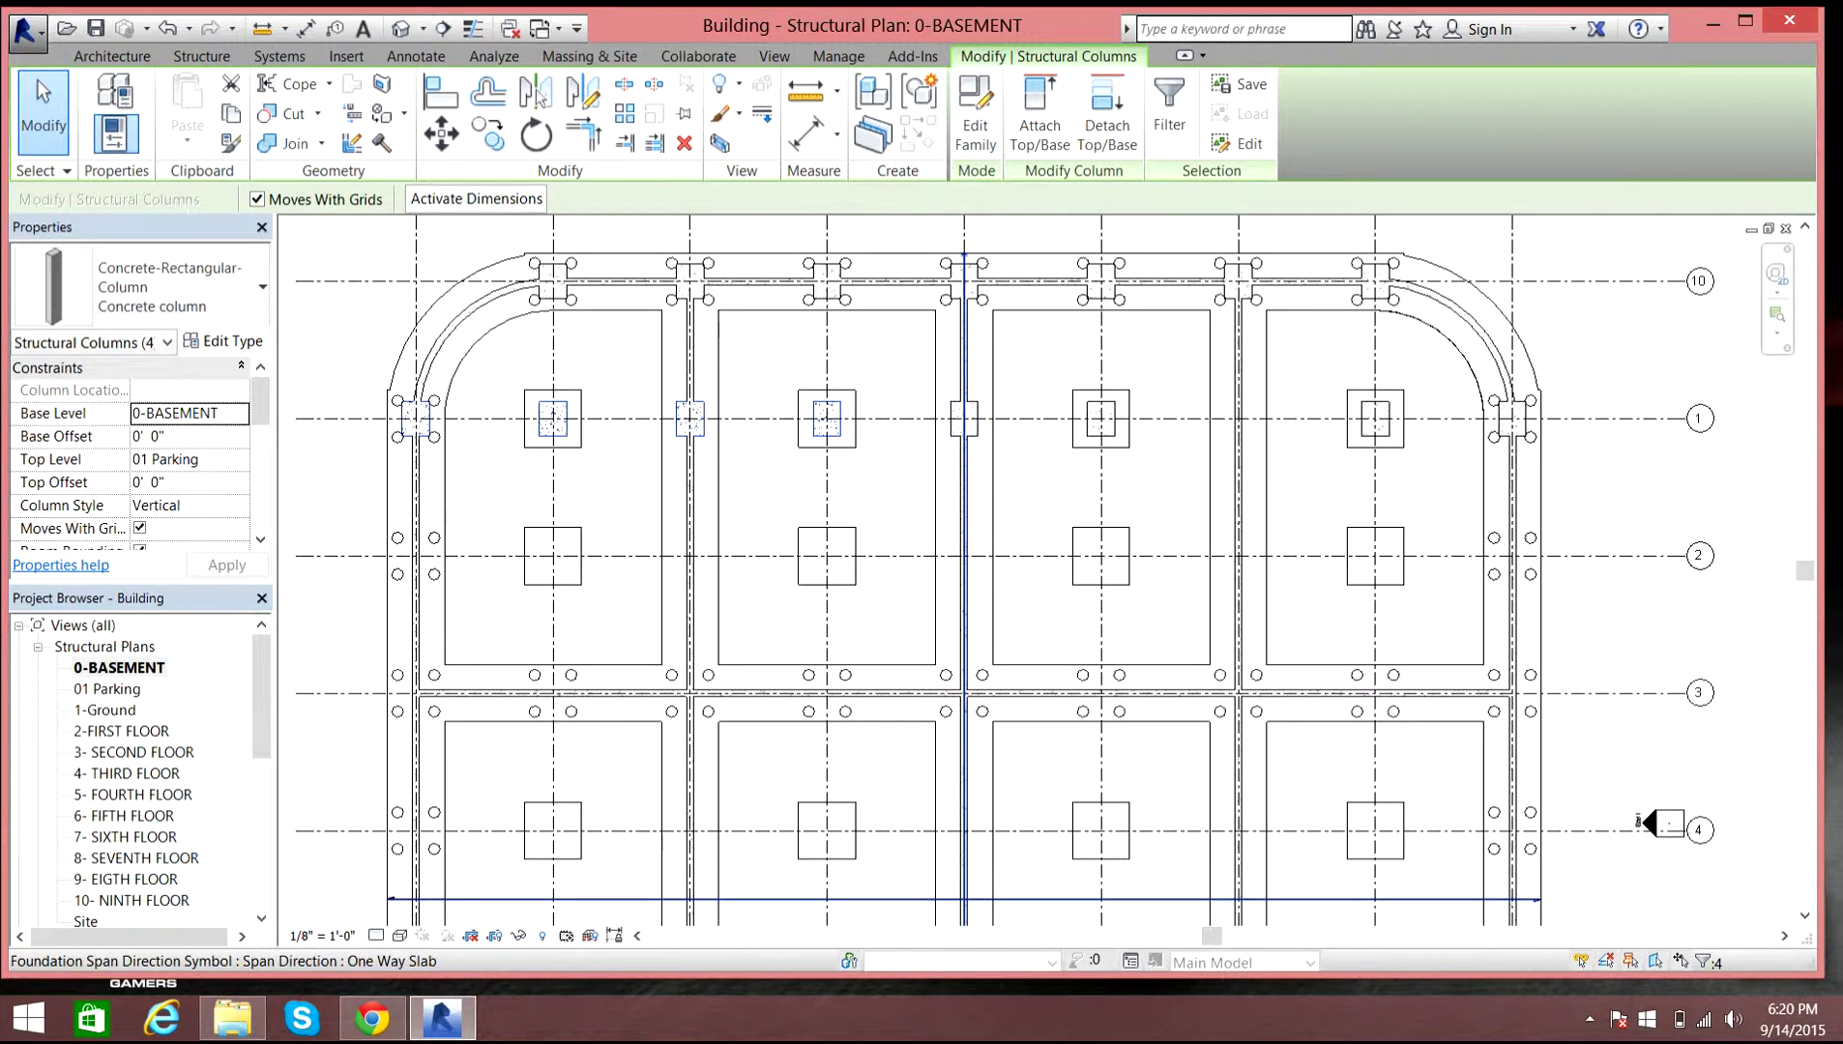
ctrl+click(964, 419)
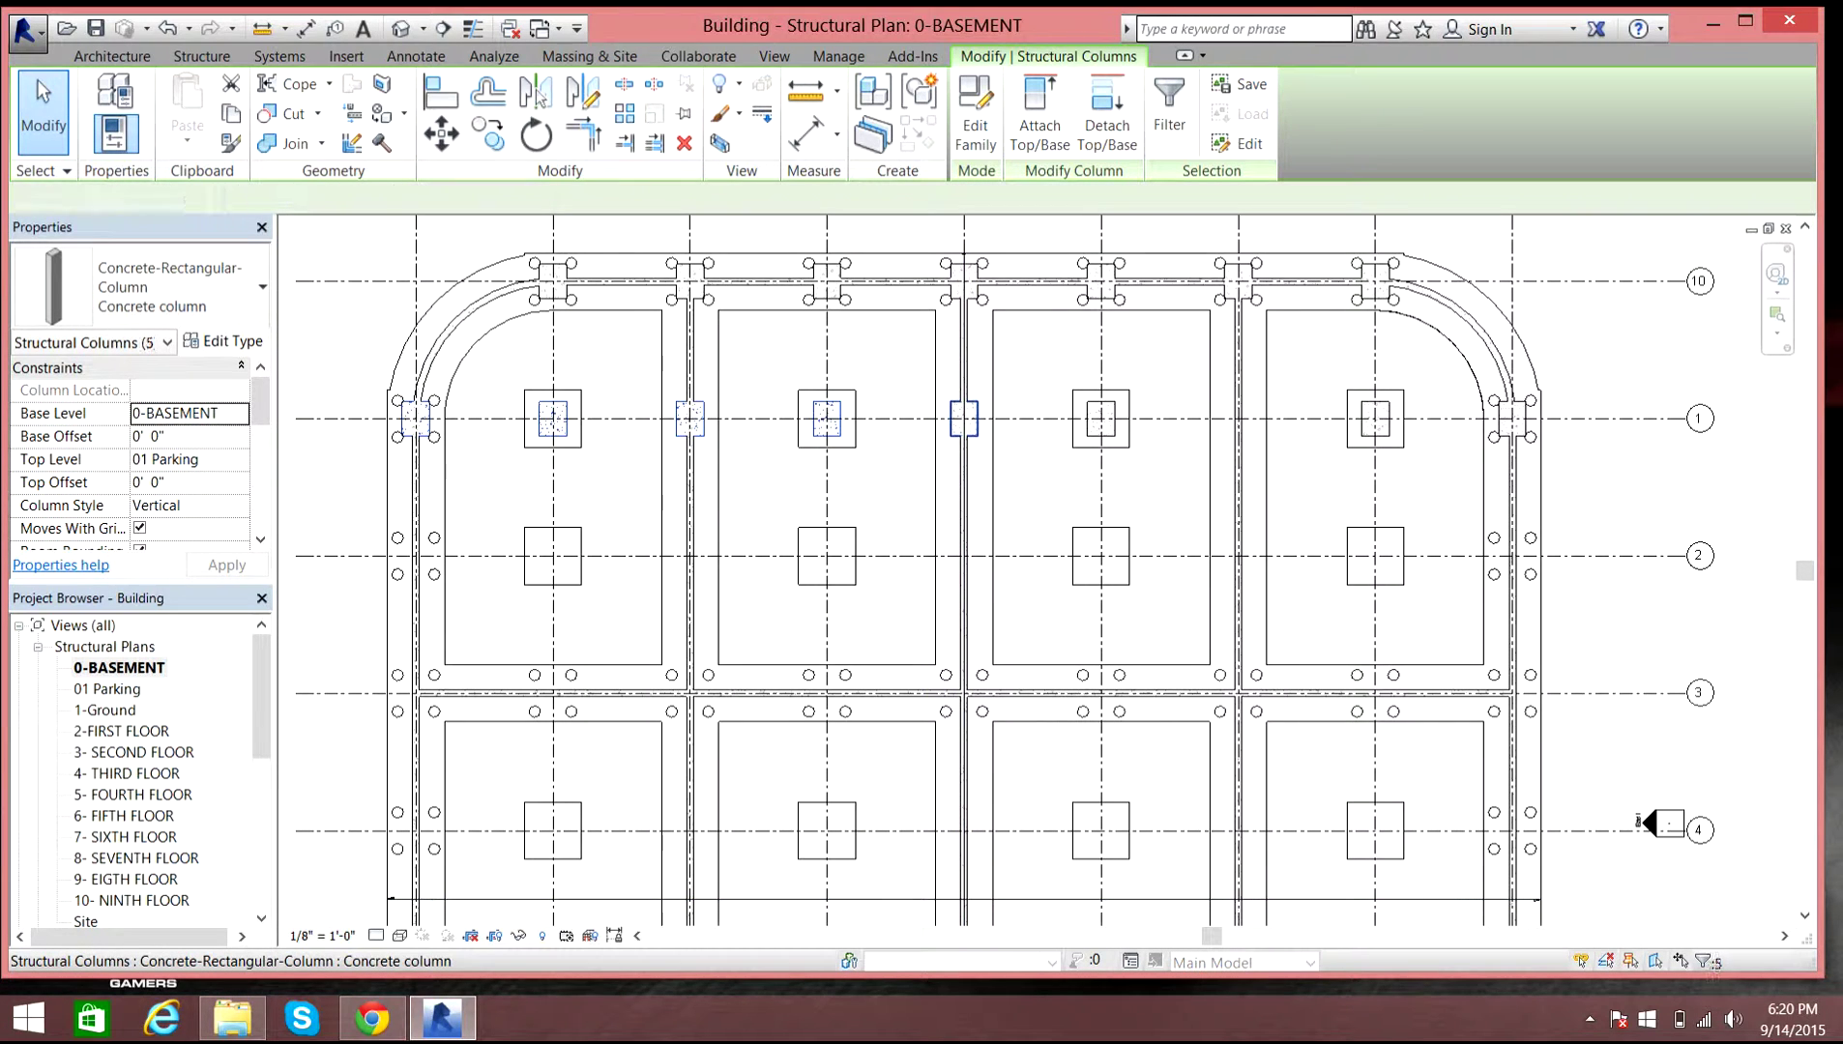
ctrl+click(1101, 419)
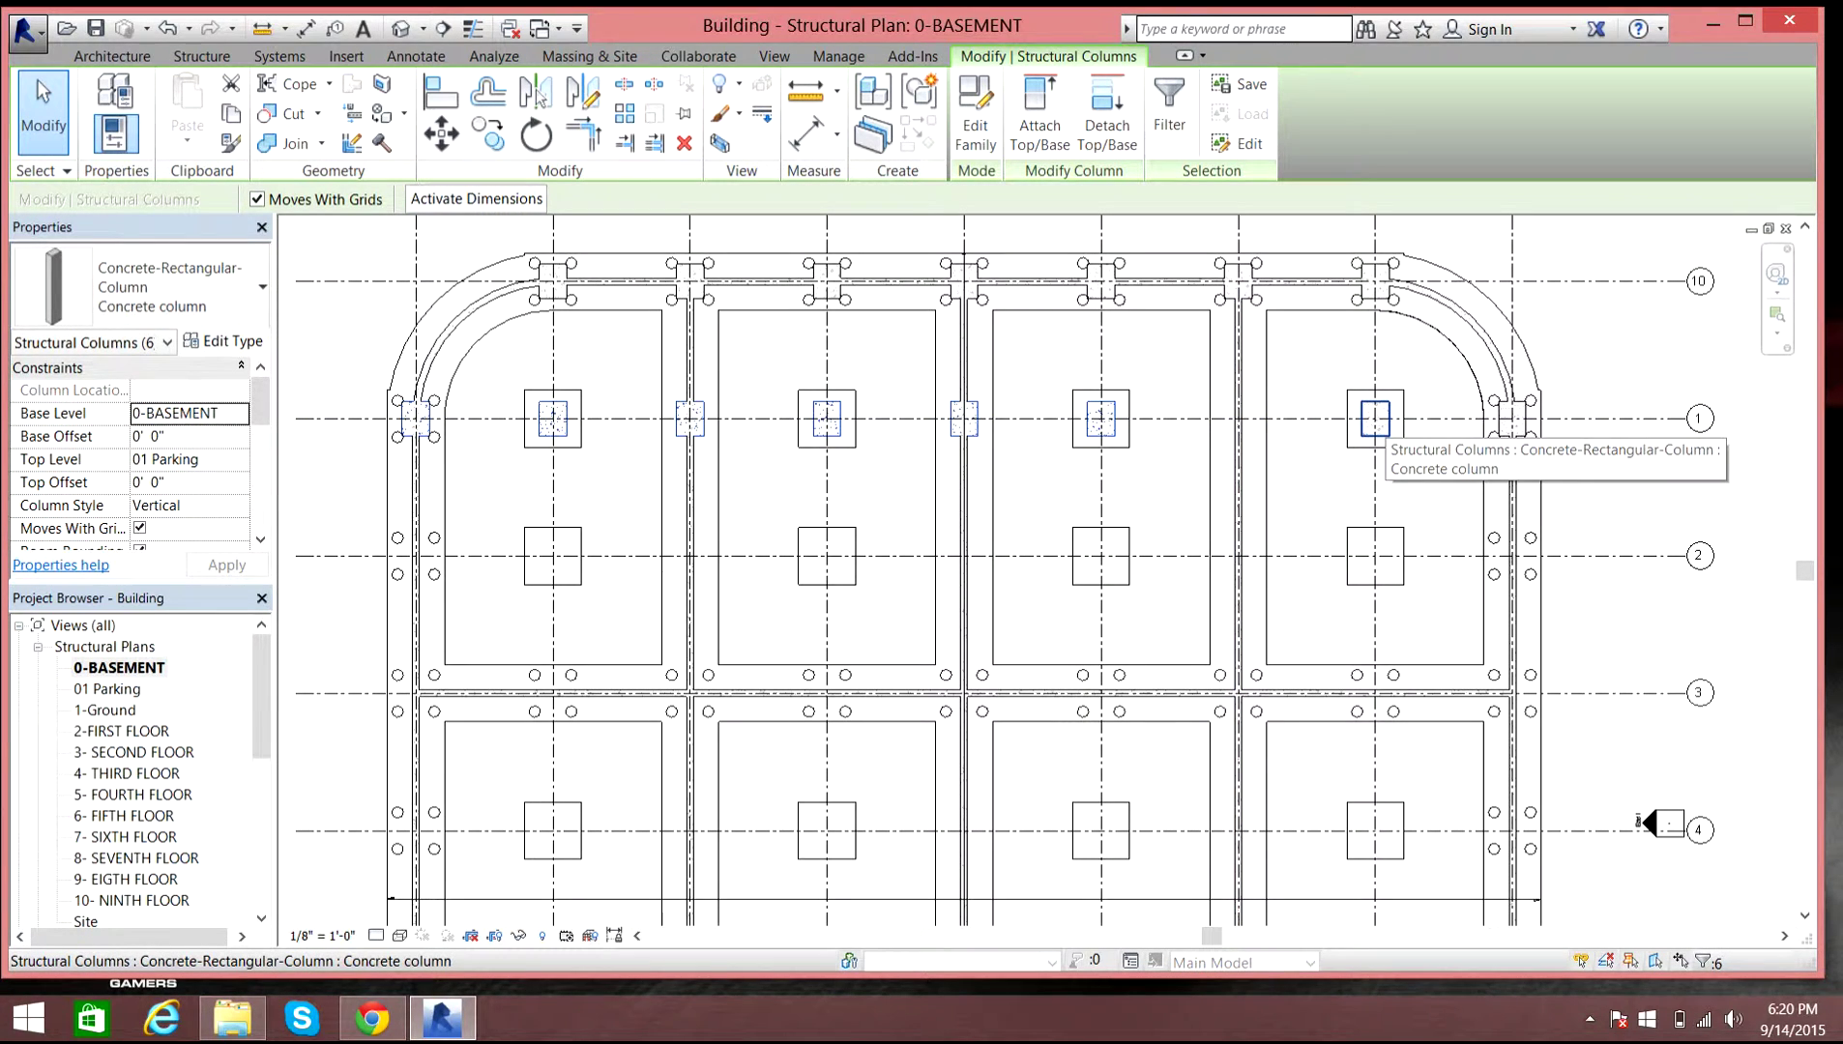
ctrl+click(1375, 421)
ctrl+click(1512, 418)
scroll(1160, 551, down, 2)
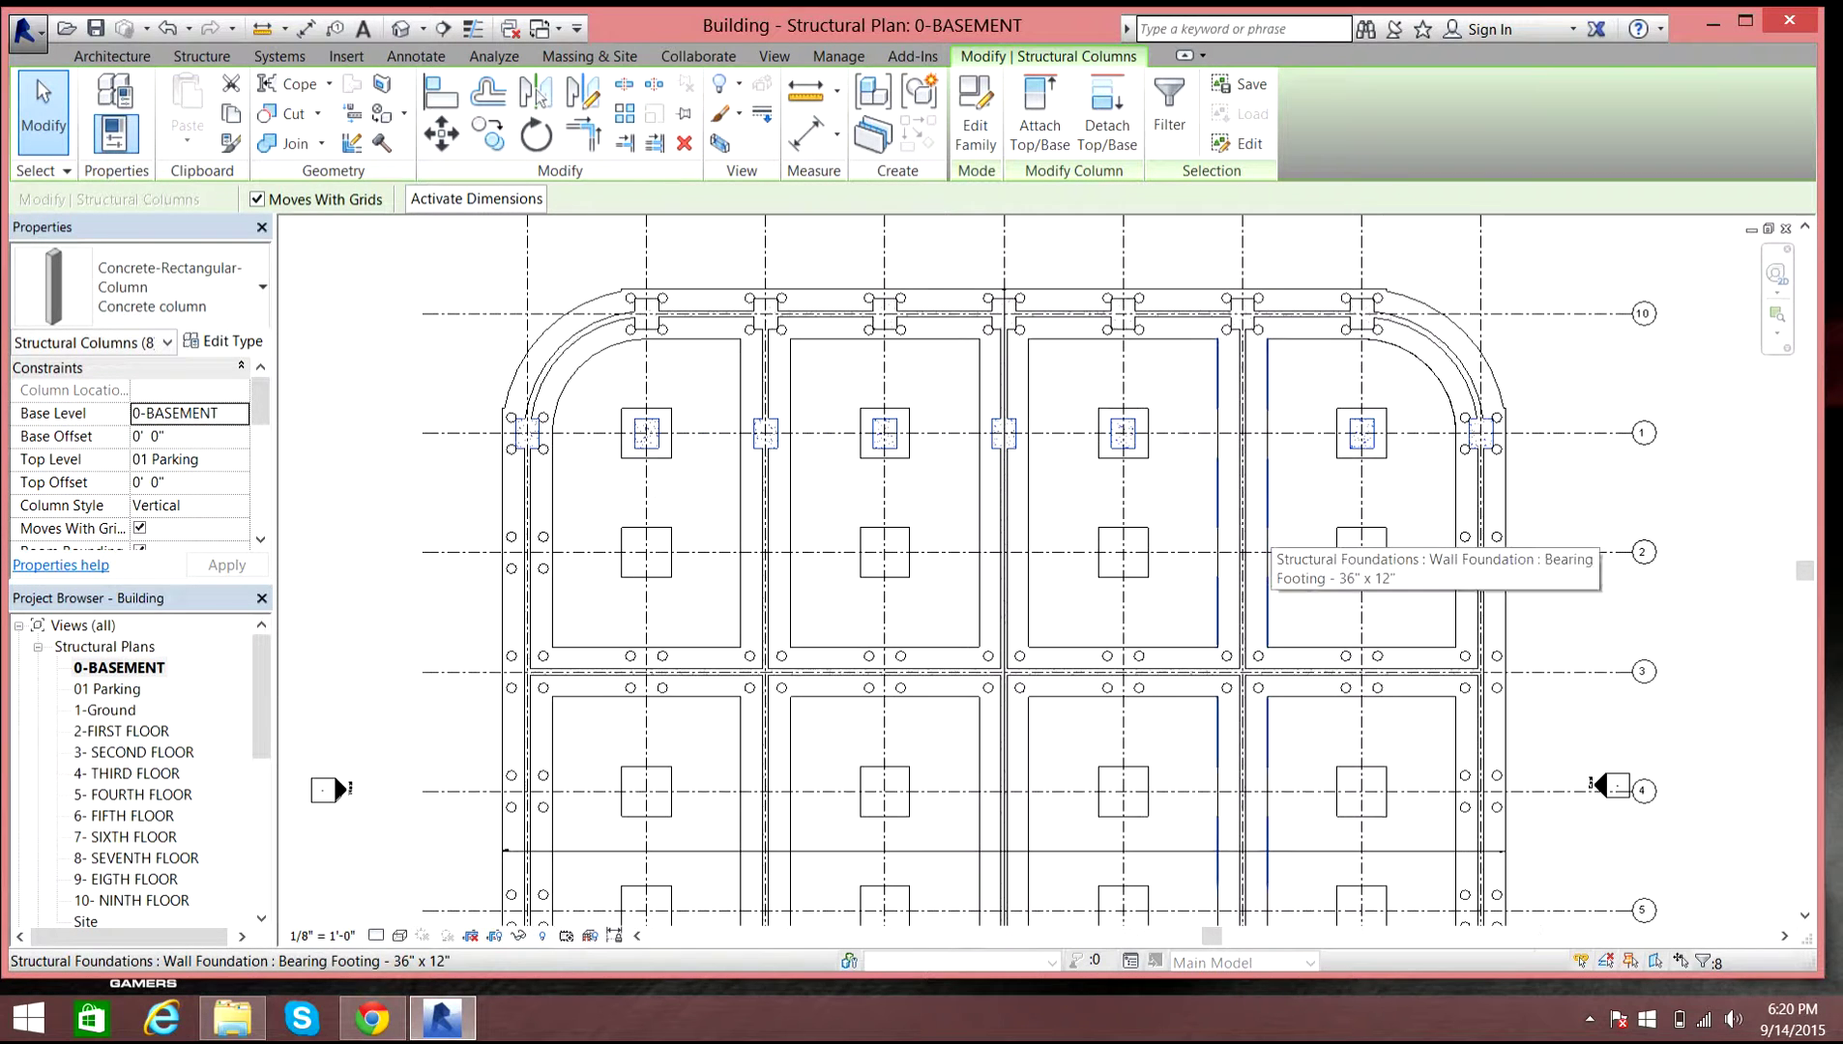
scroll(1121, 556, down, 1)
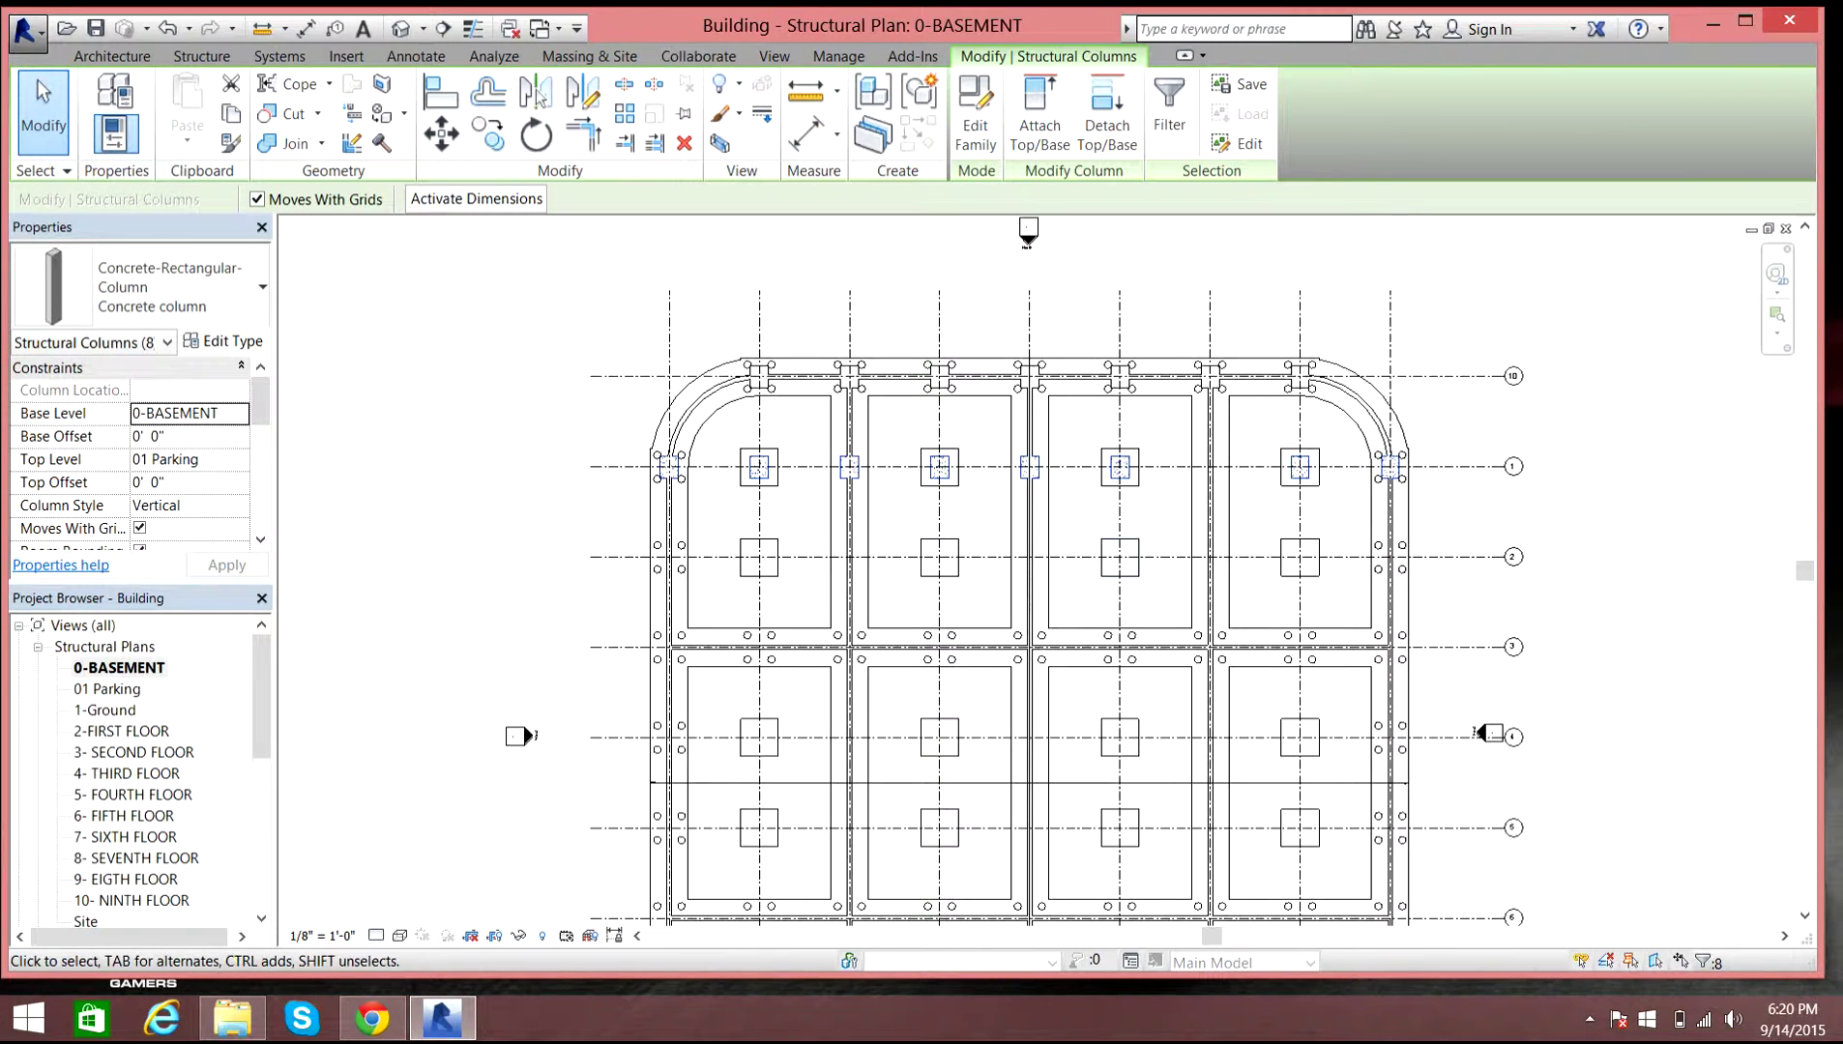
scroll(661, 461, down, 1)
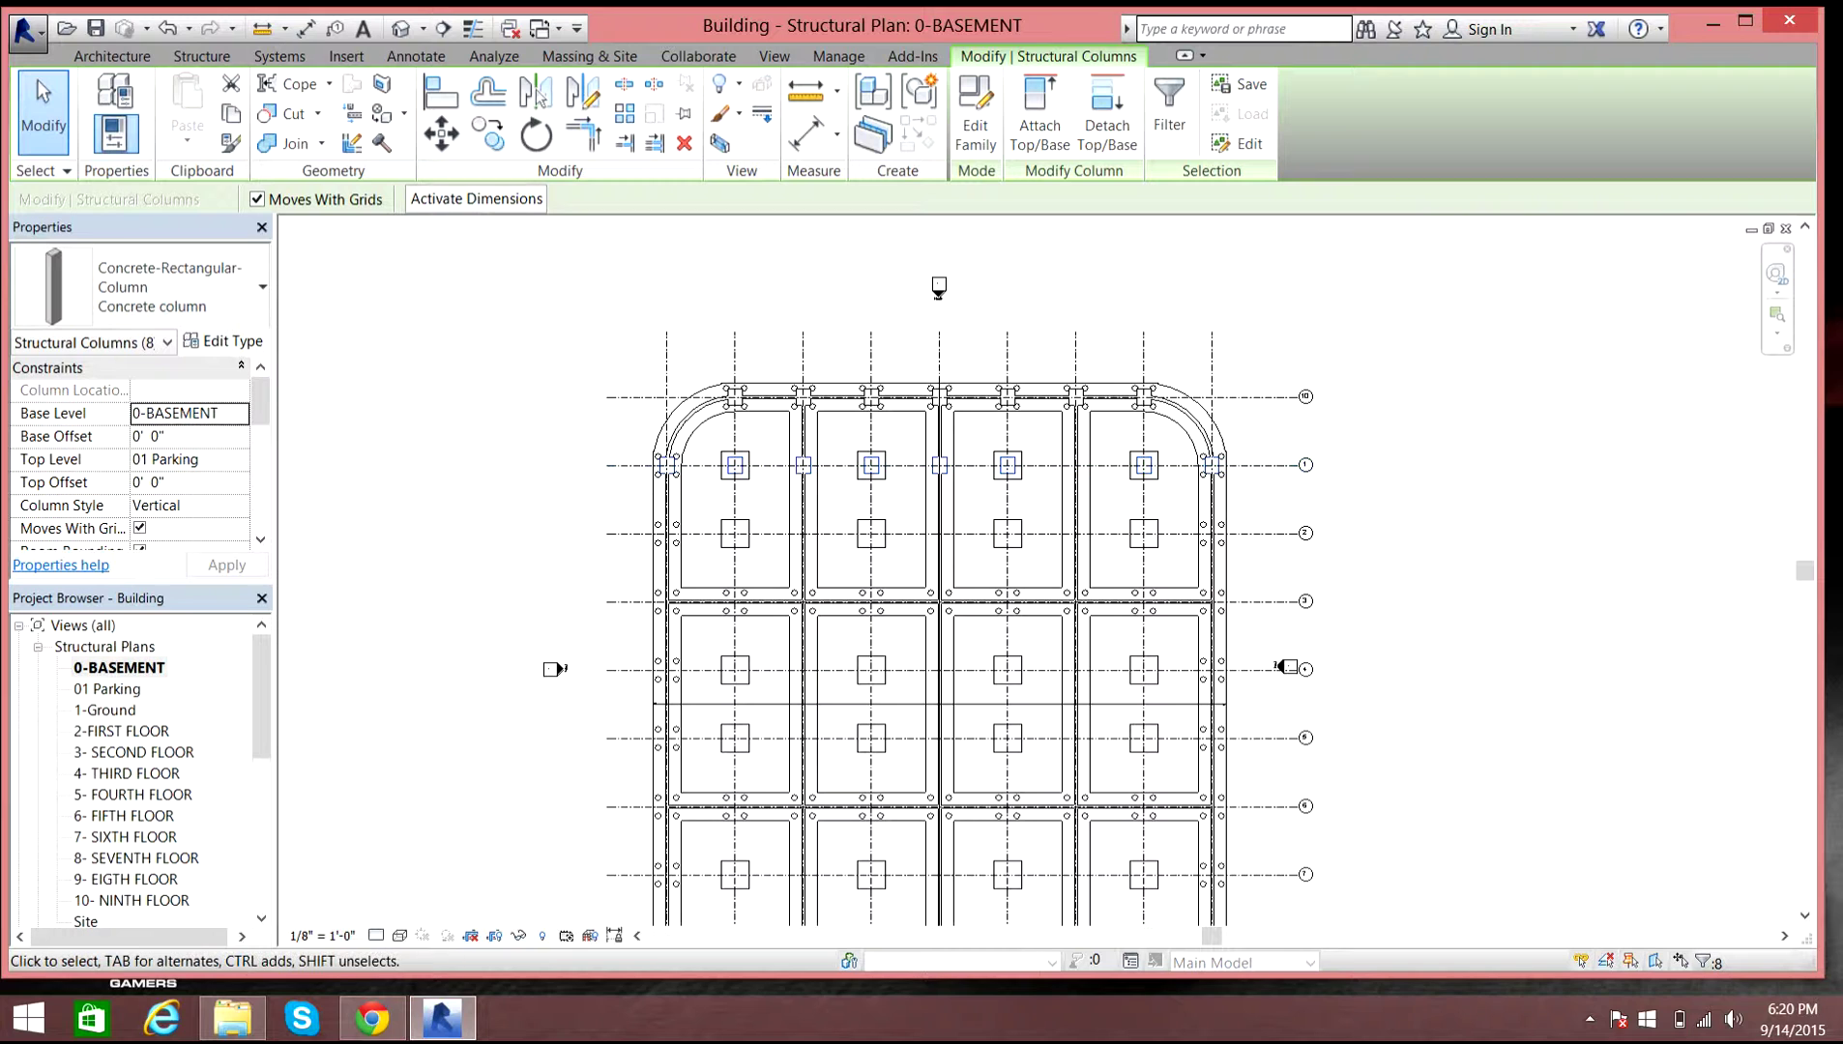
click(488, 133)
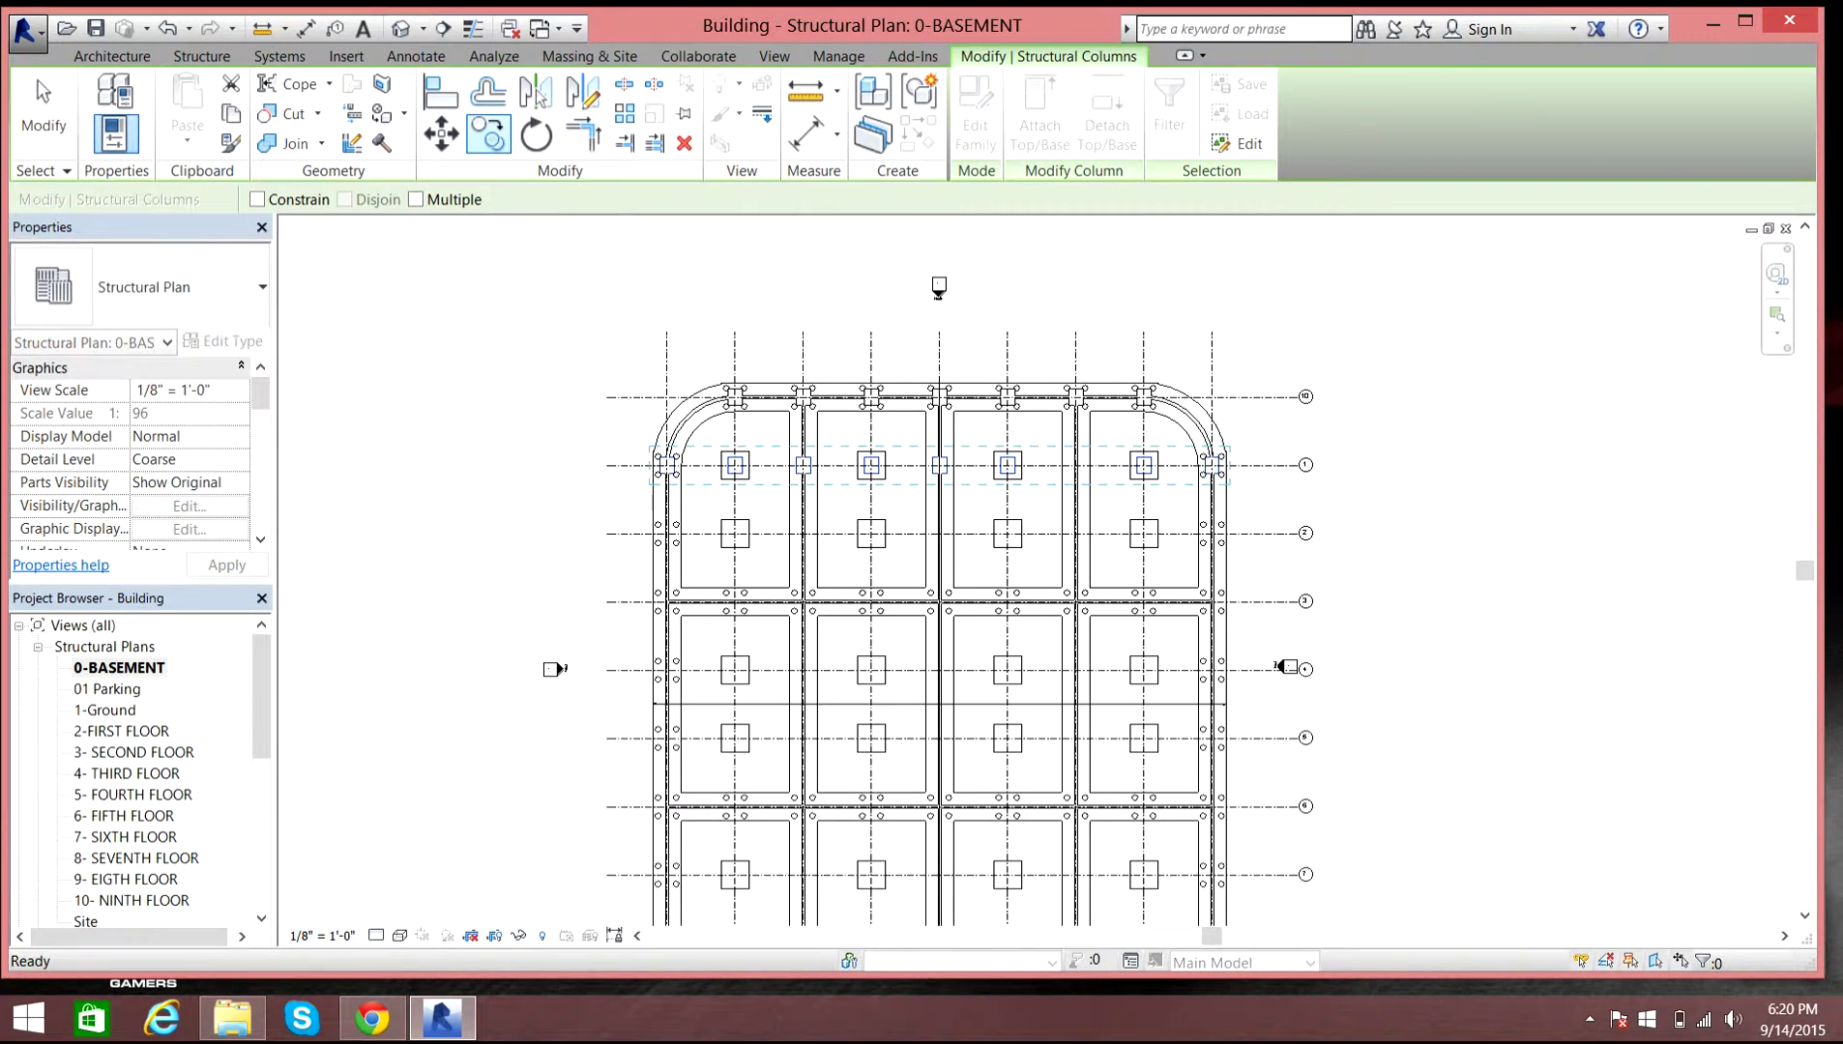
scroll(1214, 465, up, 7)
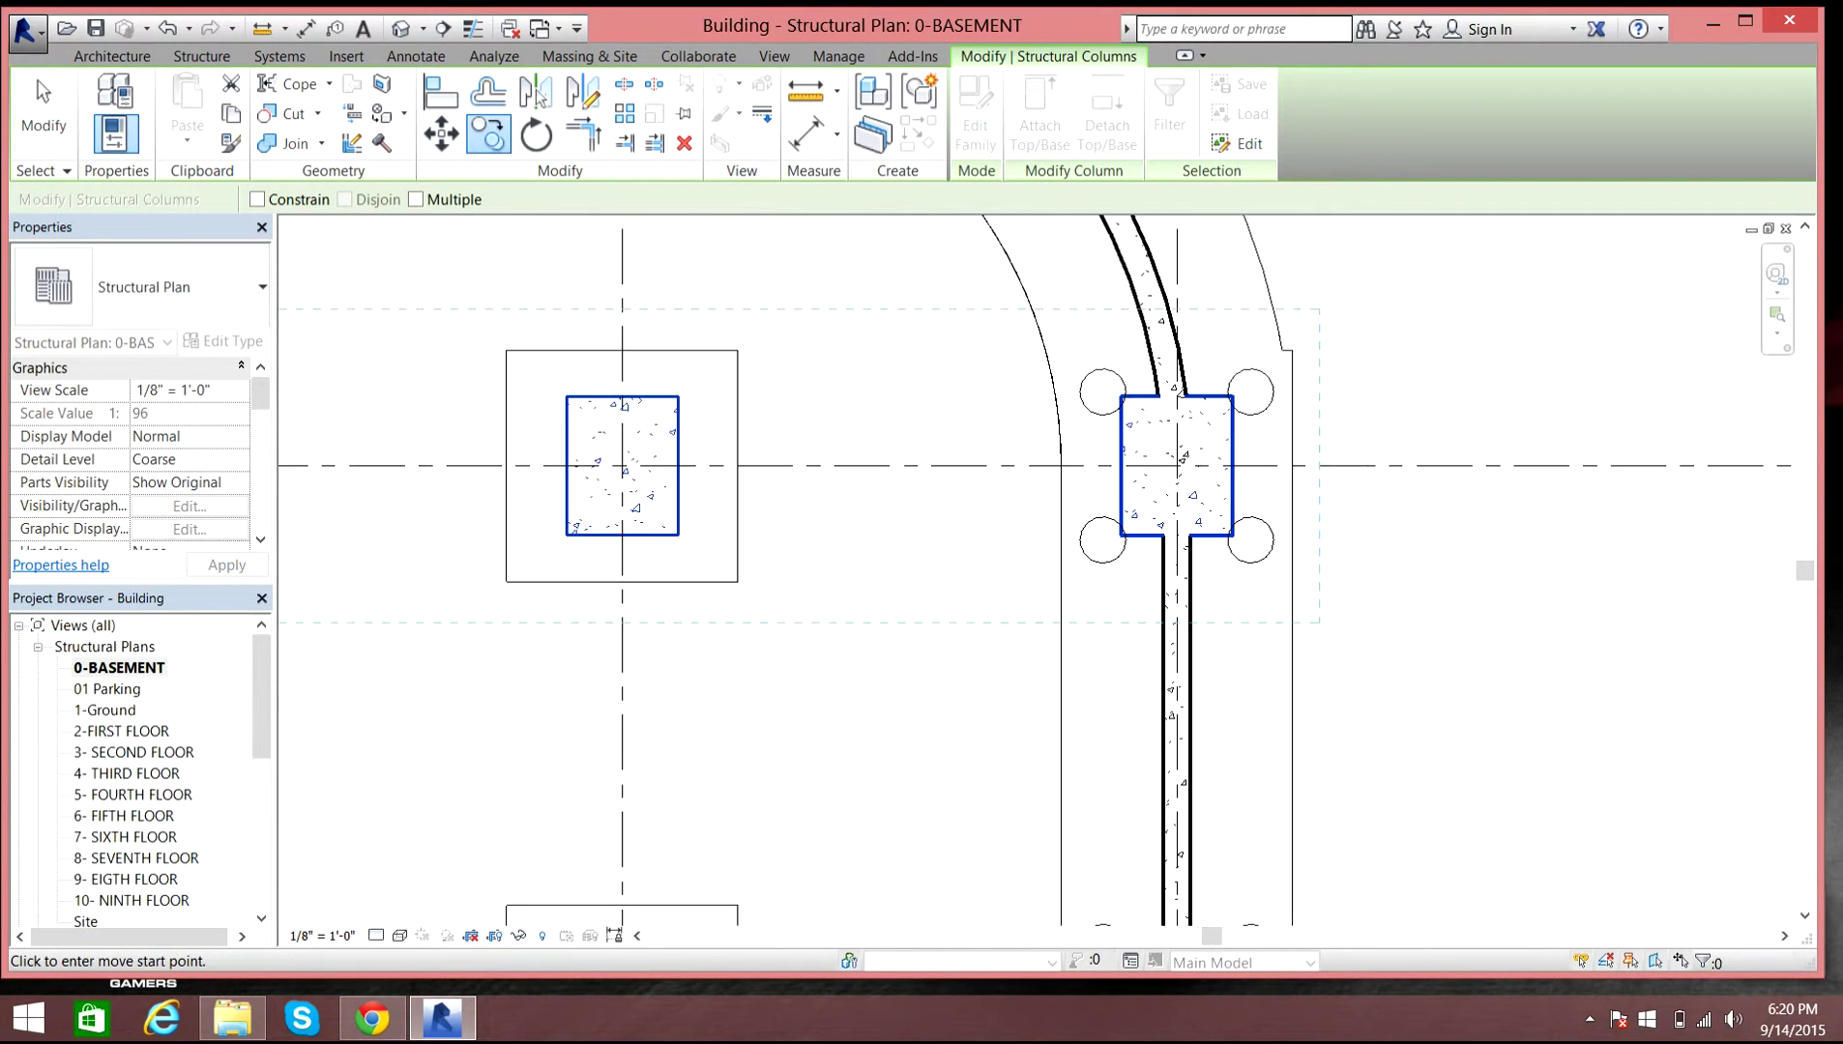
click(1178, 466)
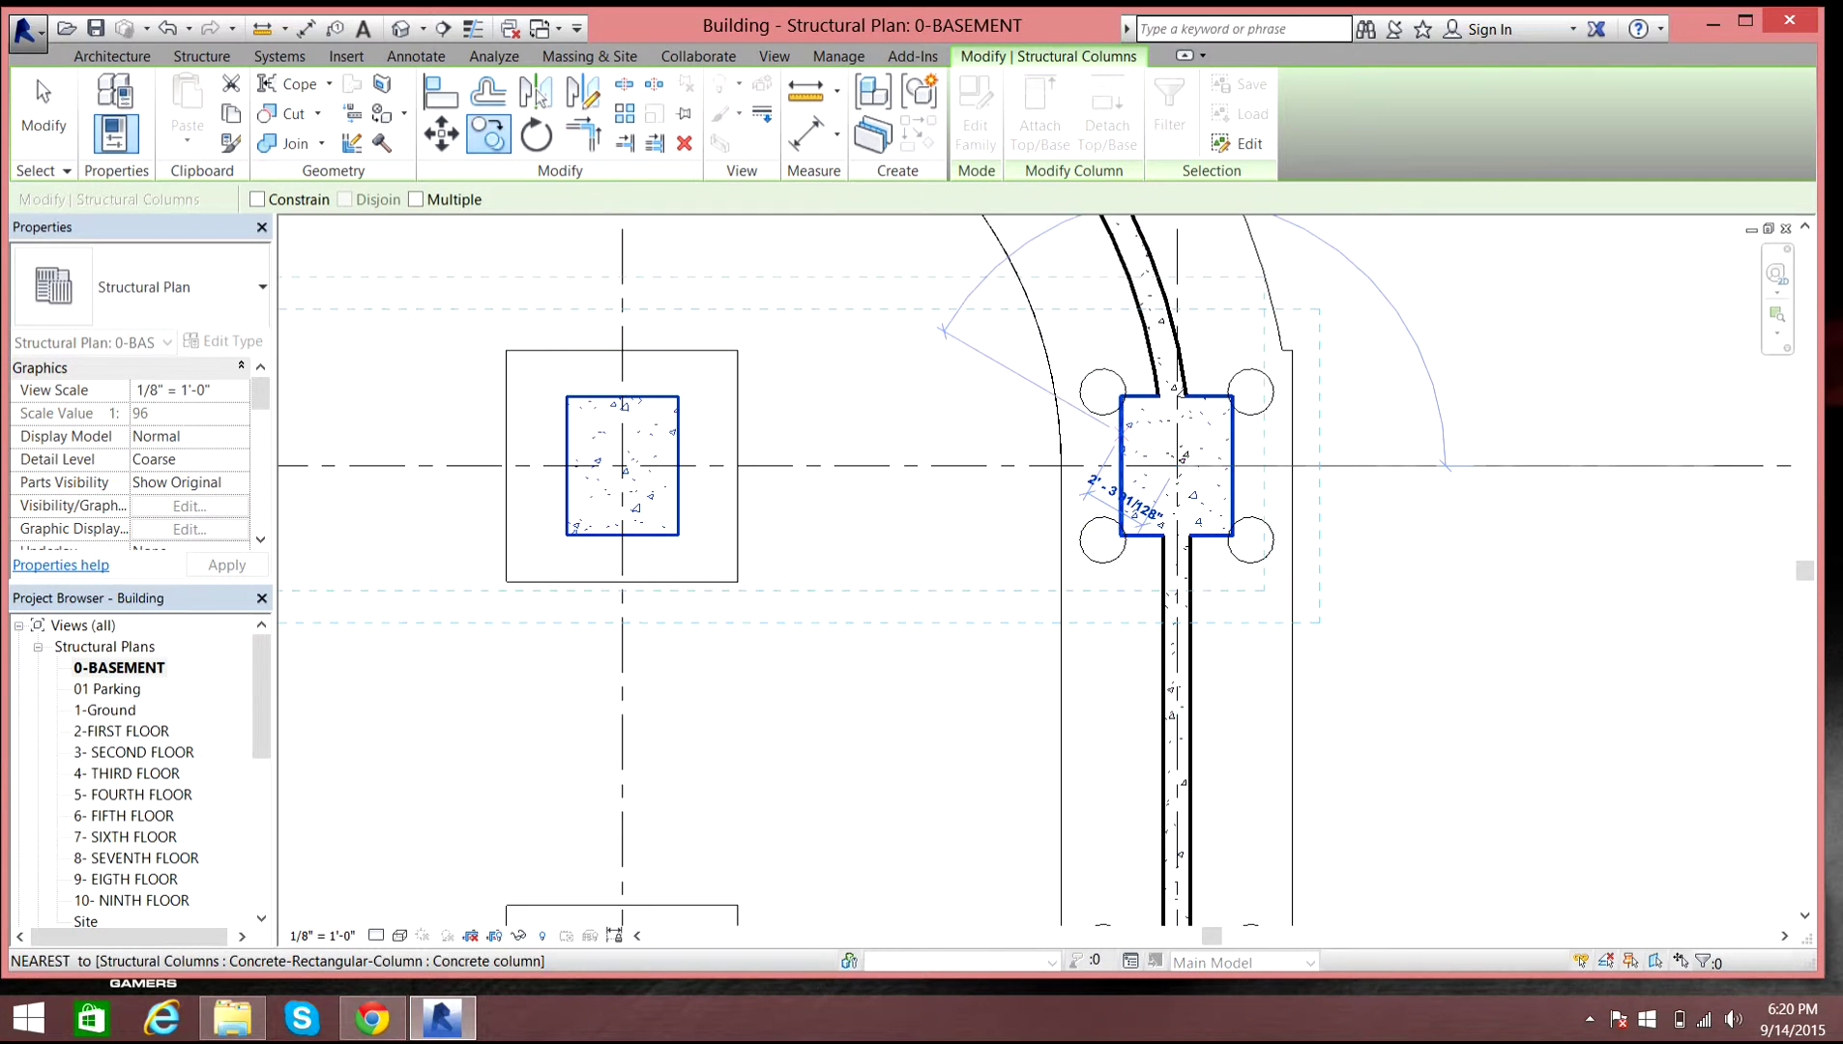
scroll(1111, 523, down, 4)
scroll(1130, 594, up, 6)
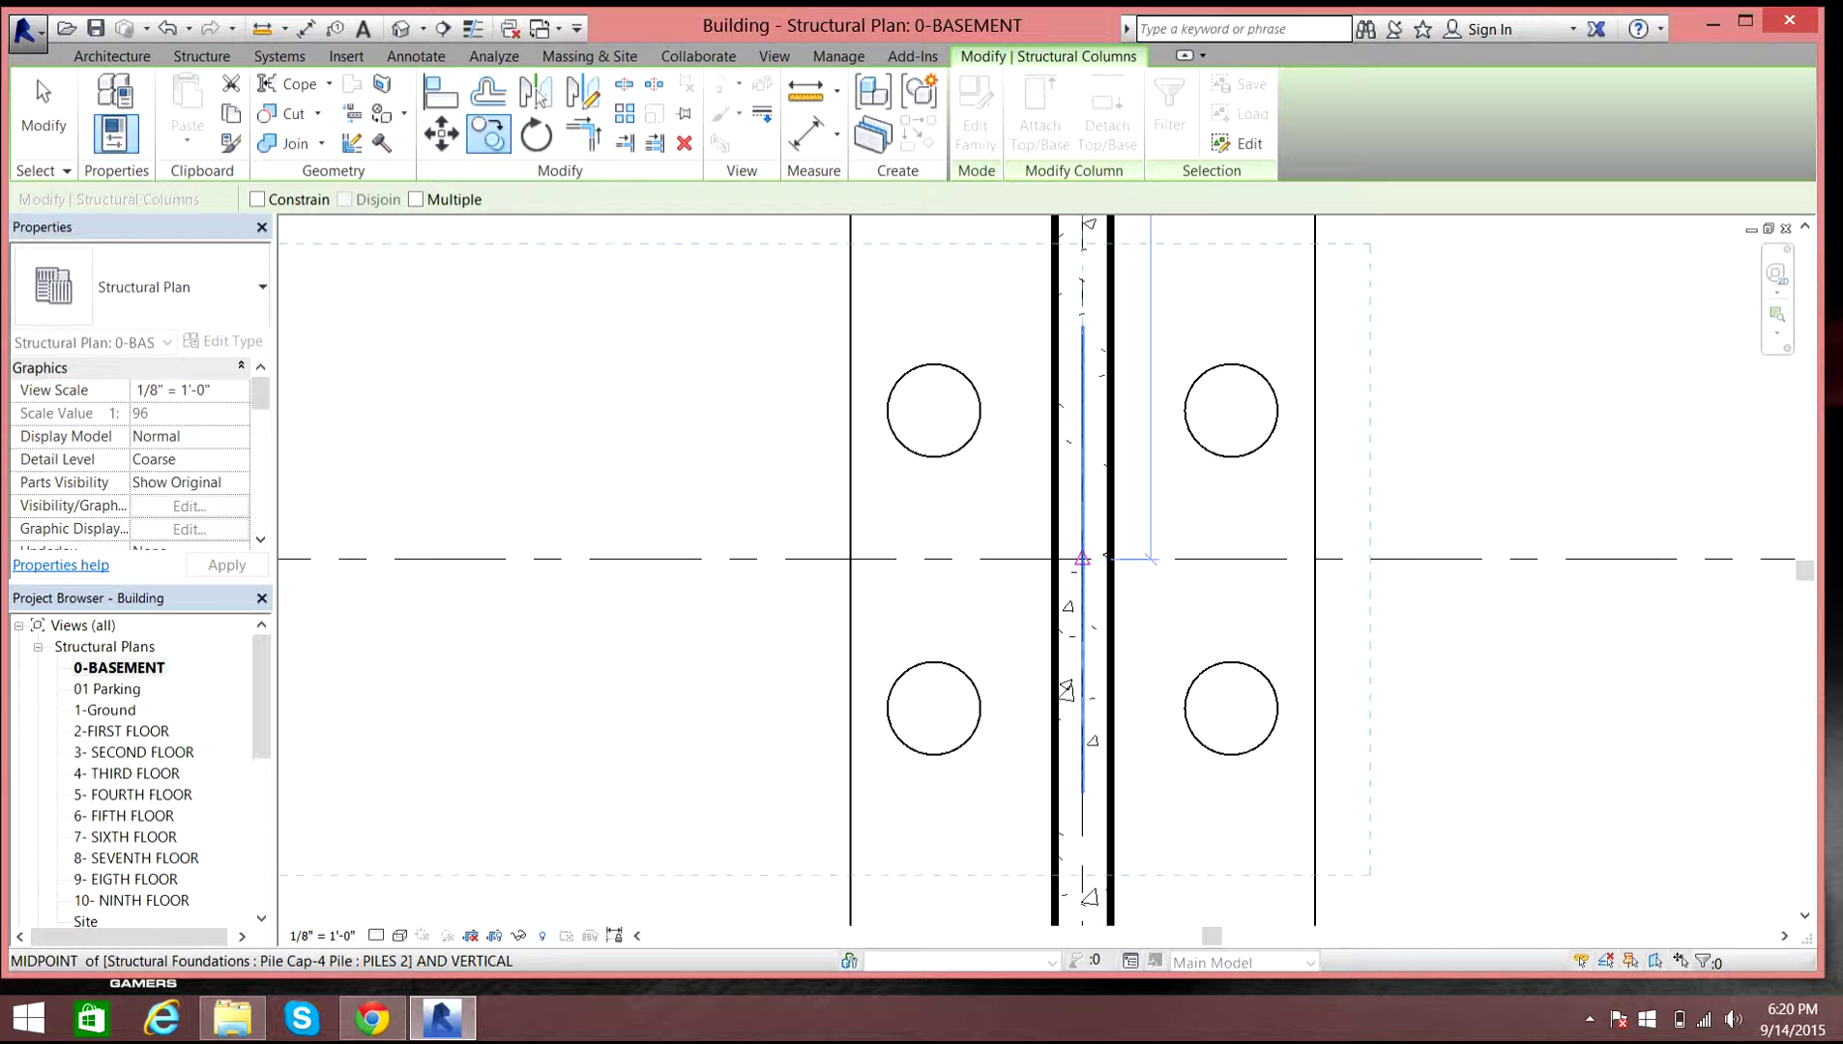
click(1082, 559)
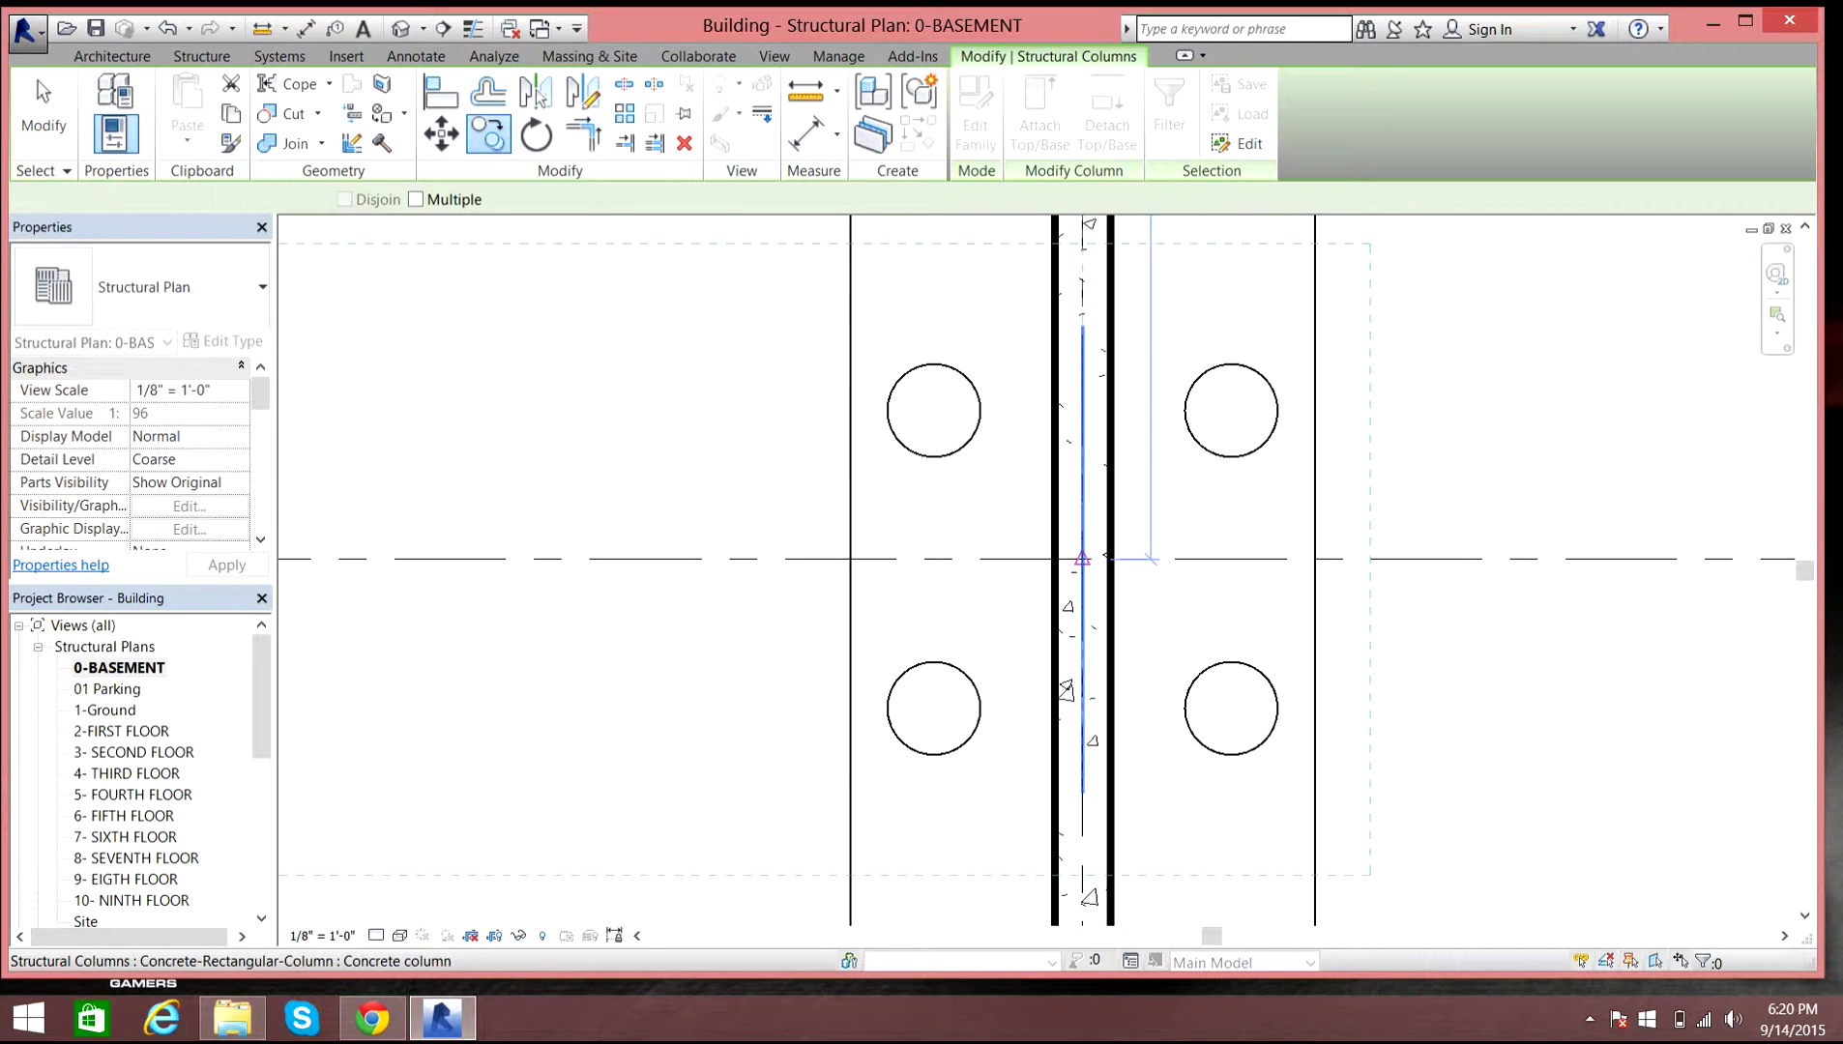
scroll(1082, 558, down, 5)
scroll(1078, 559, down, 4)
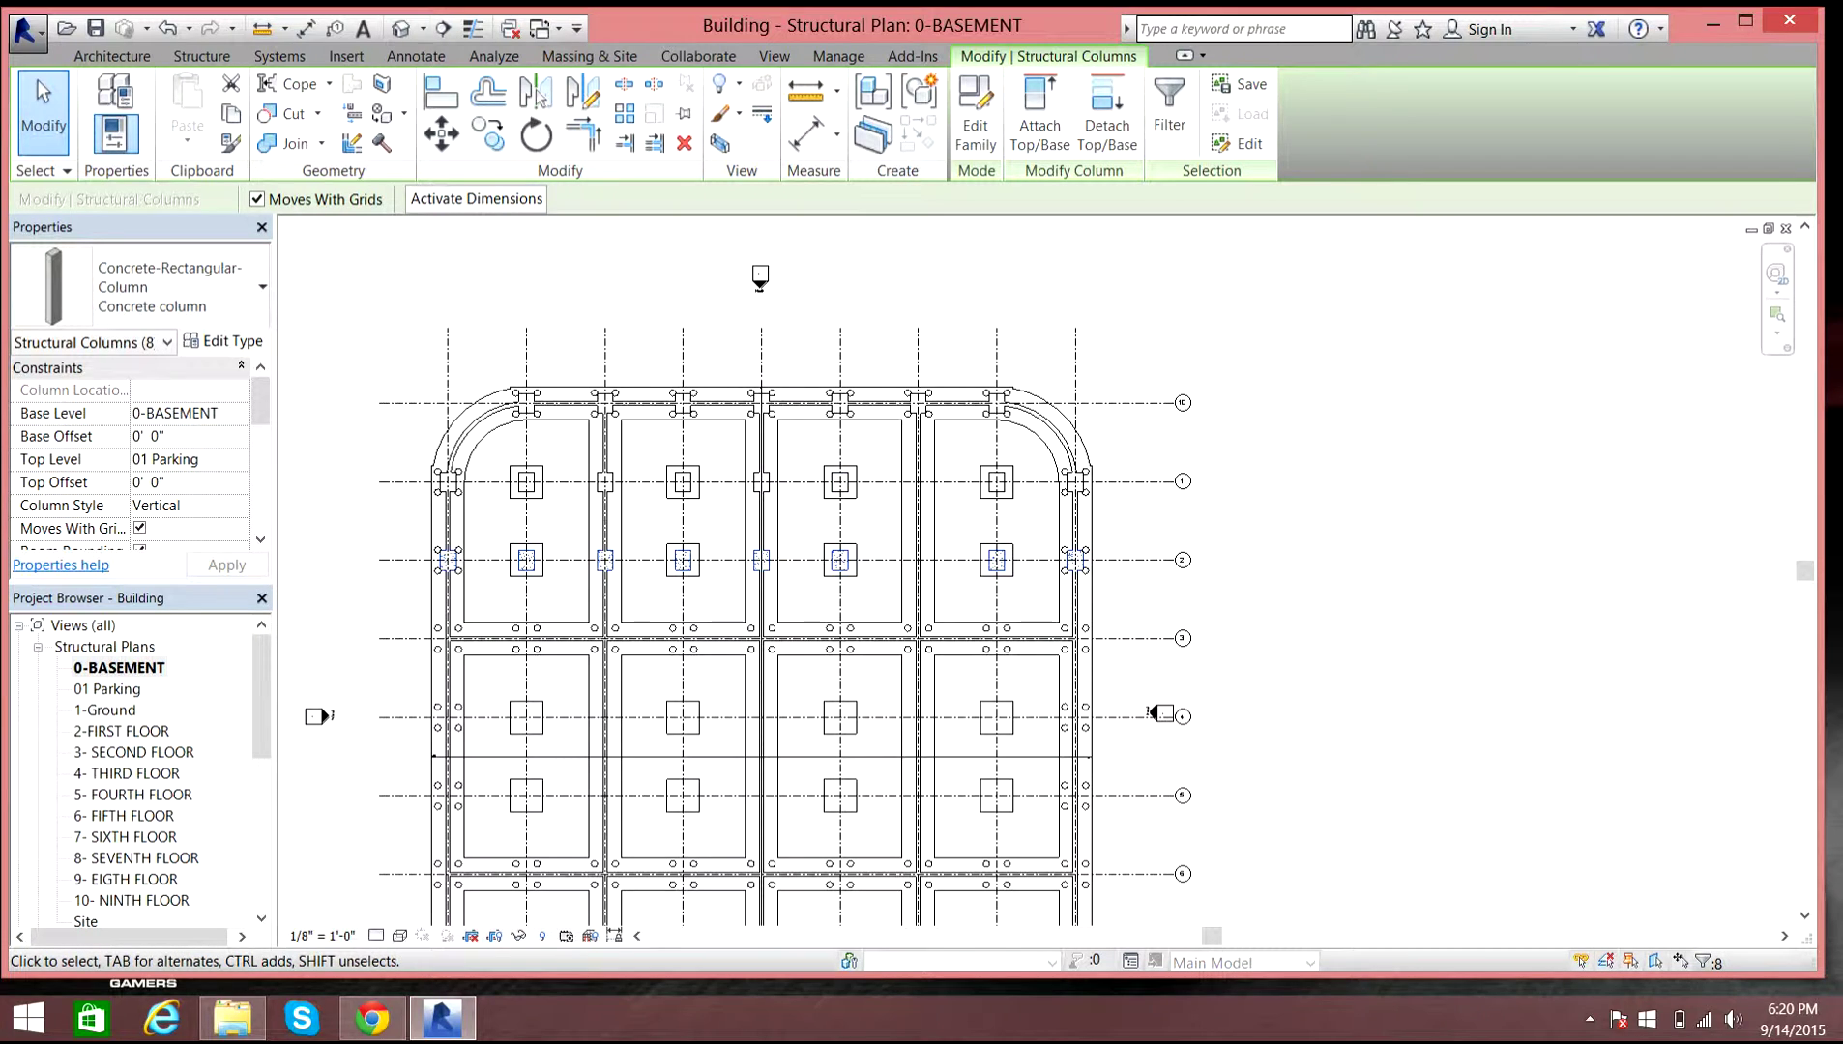
- Copy the row of columns from grid 2 down to grid 3, aligning it at the right outer wall's centerline
key(c)
key(o)
scroll(1078, 559, up, 8)
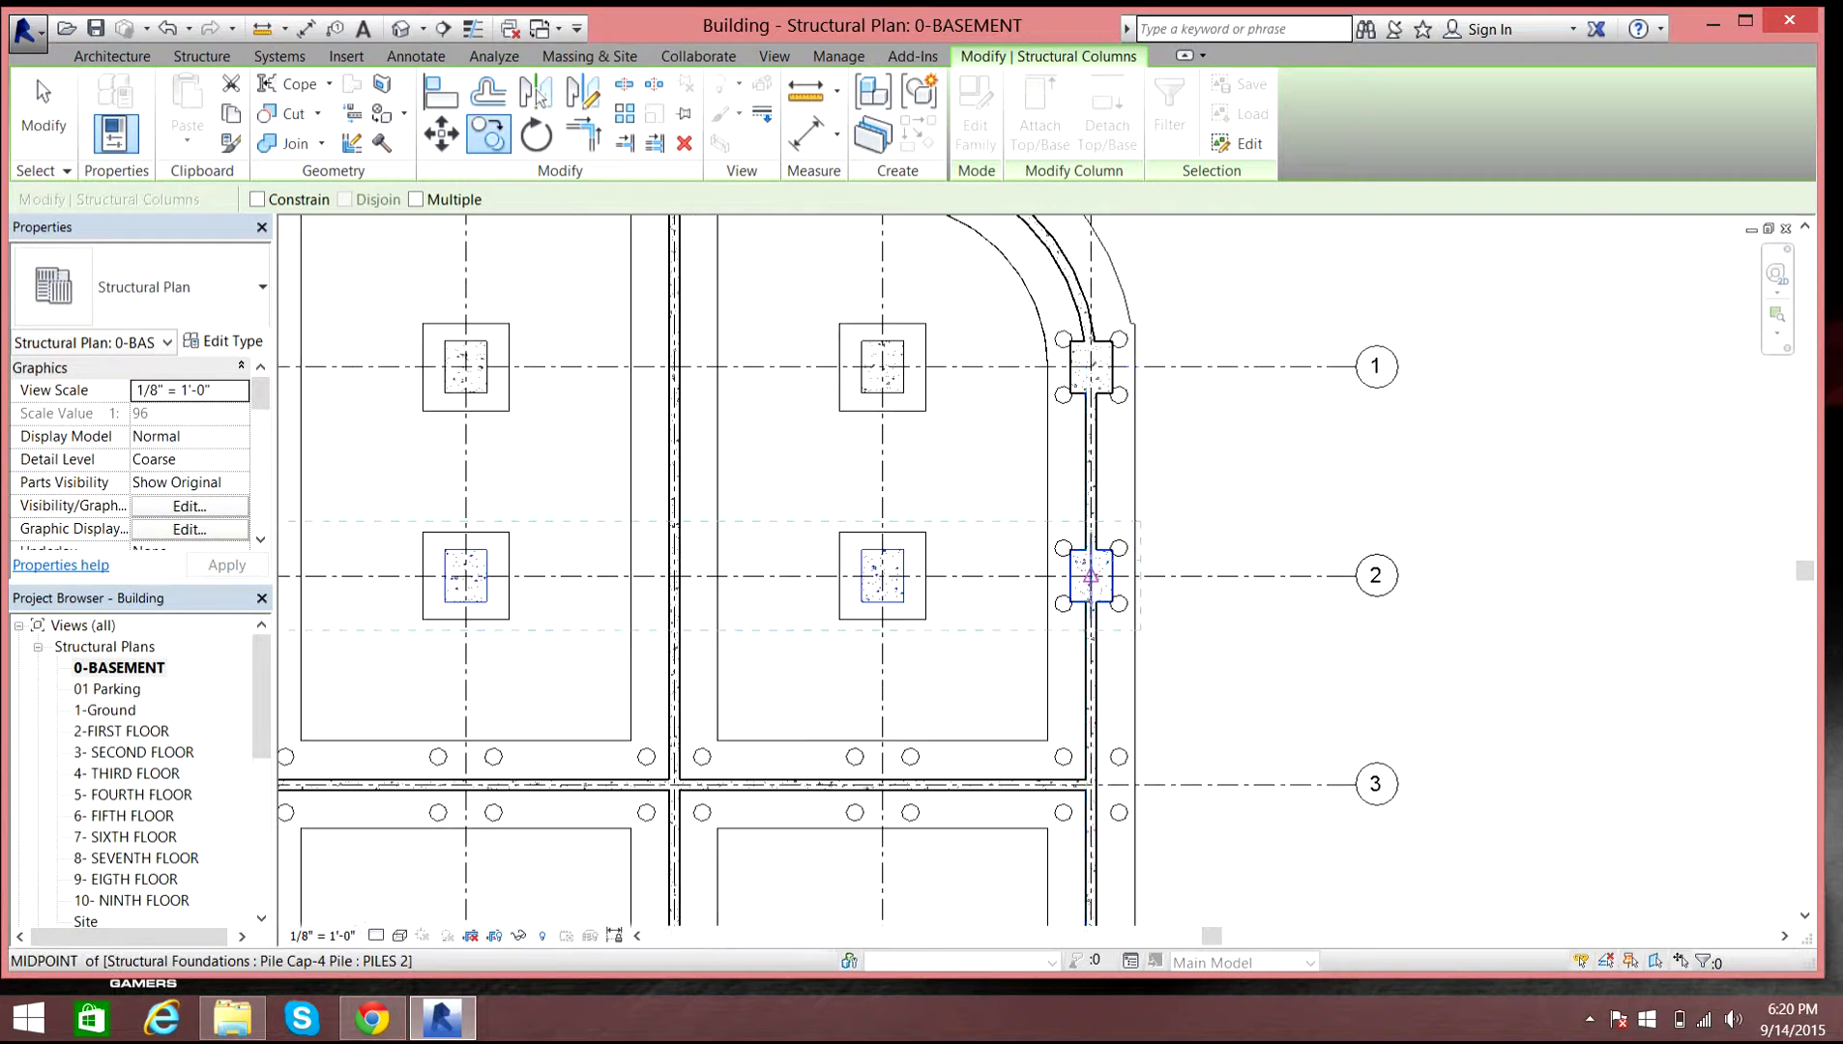
click(1096, 577)
scroll(1073, 635, down, 3)
scroll(894, 797, down, 3)
scroll(1082, 740, up, 6)
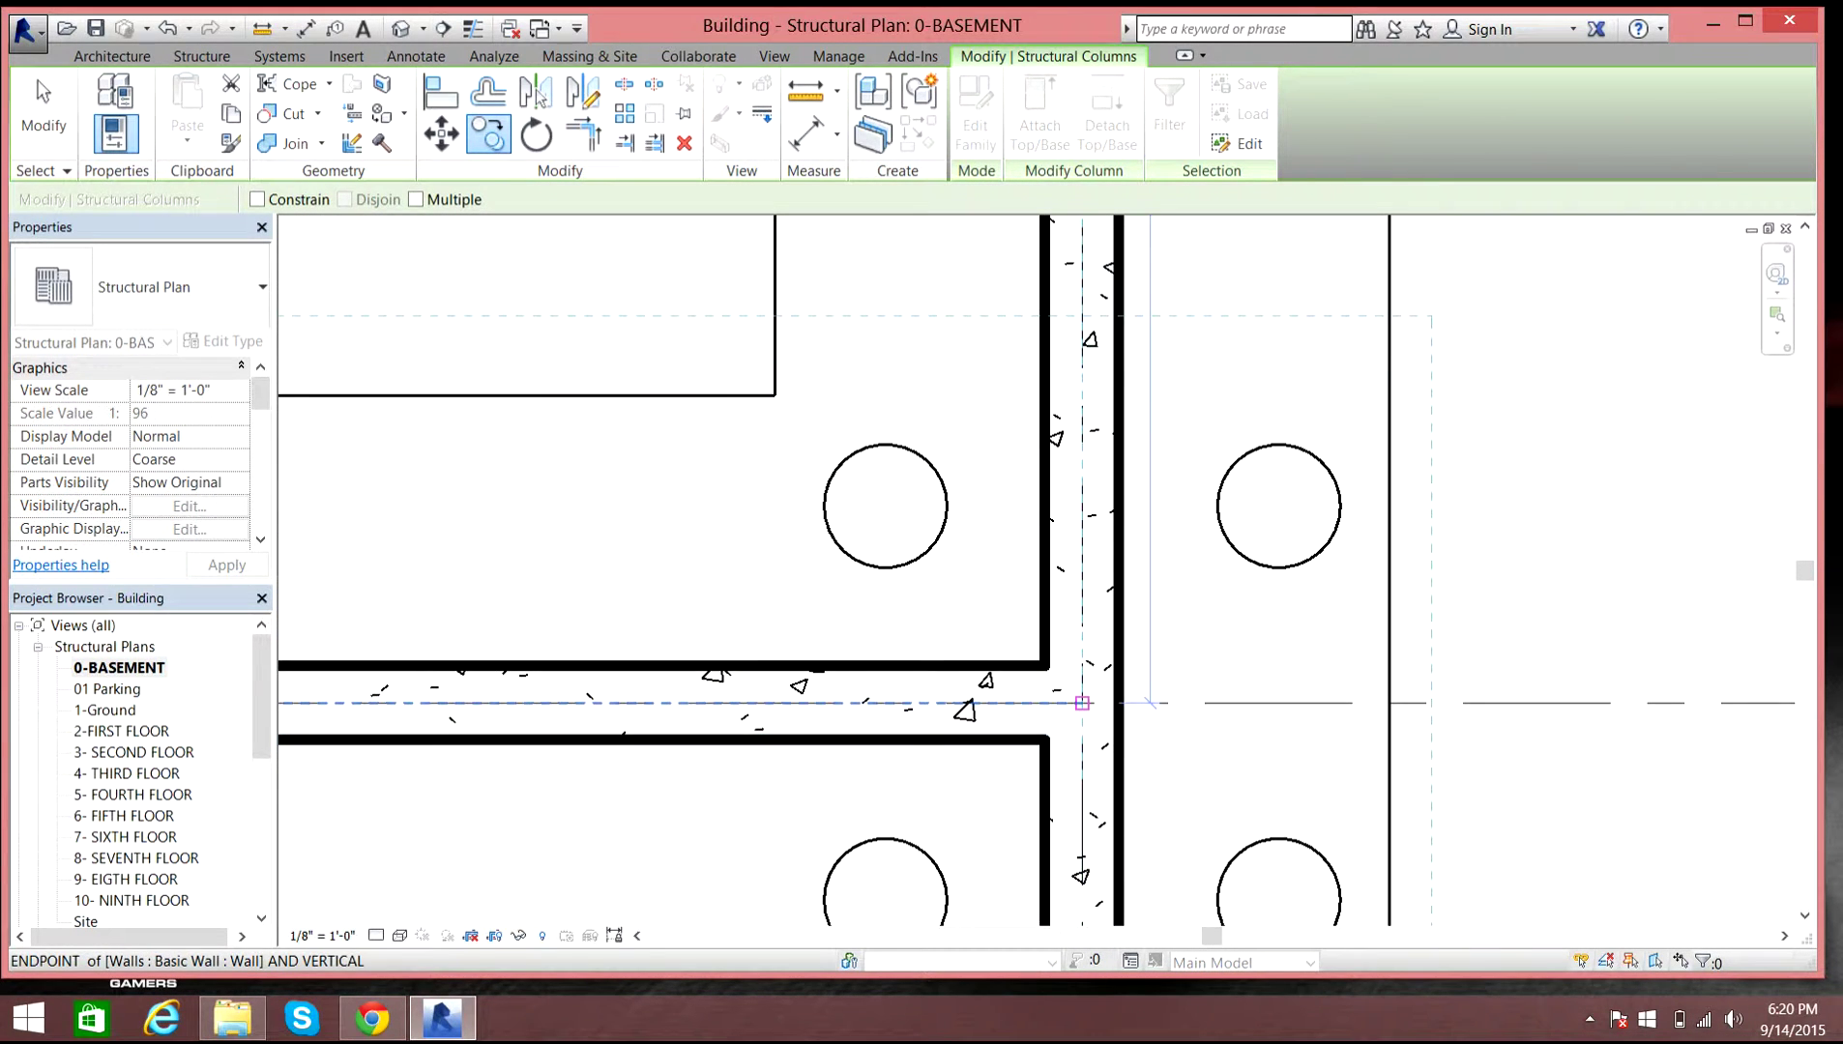
click(1082, 703)
scroll(1112, 715, down, 5)
scroll(1161, 740, down, 5)
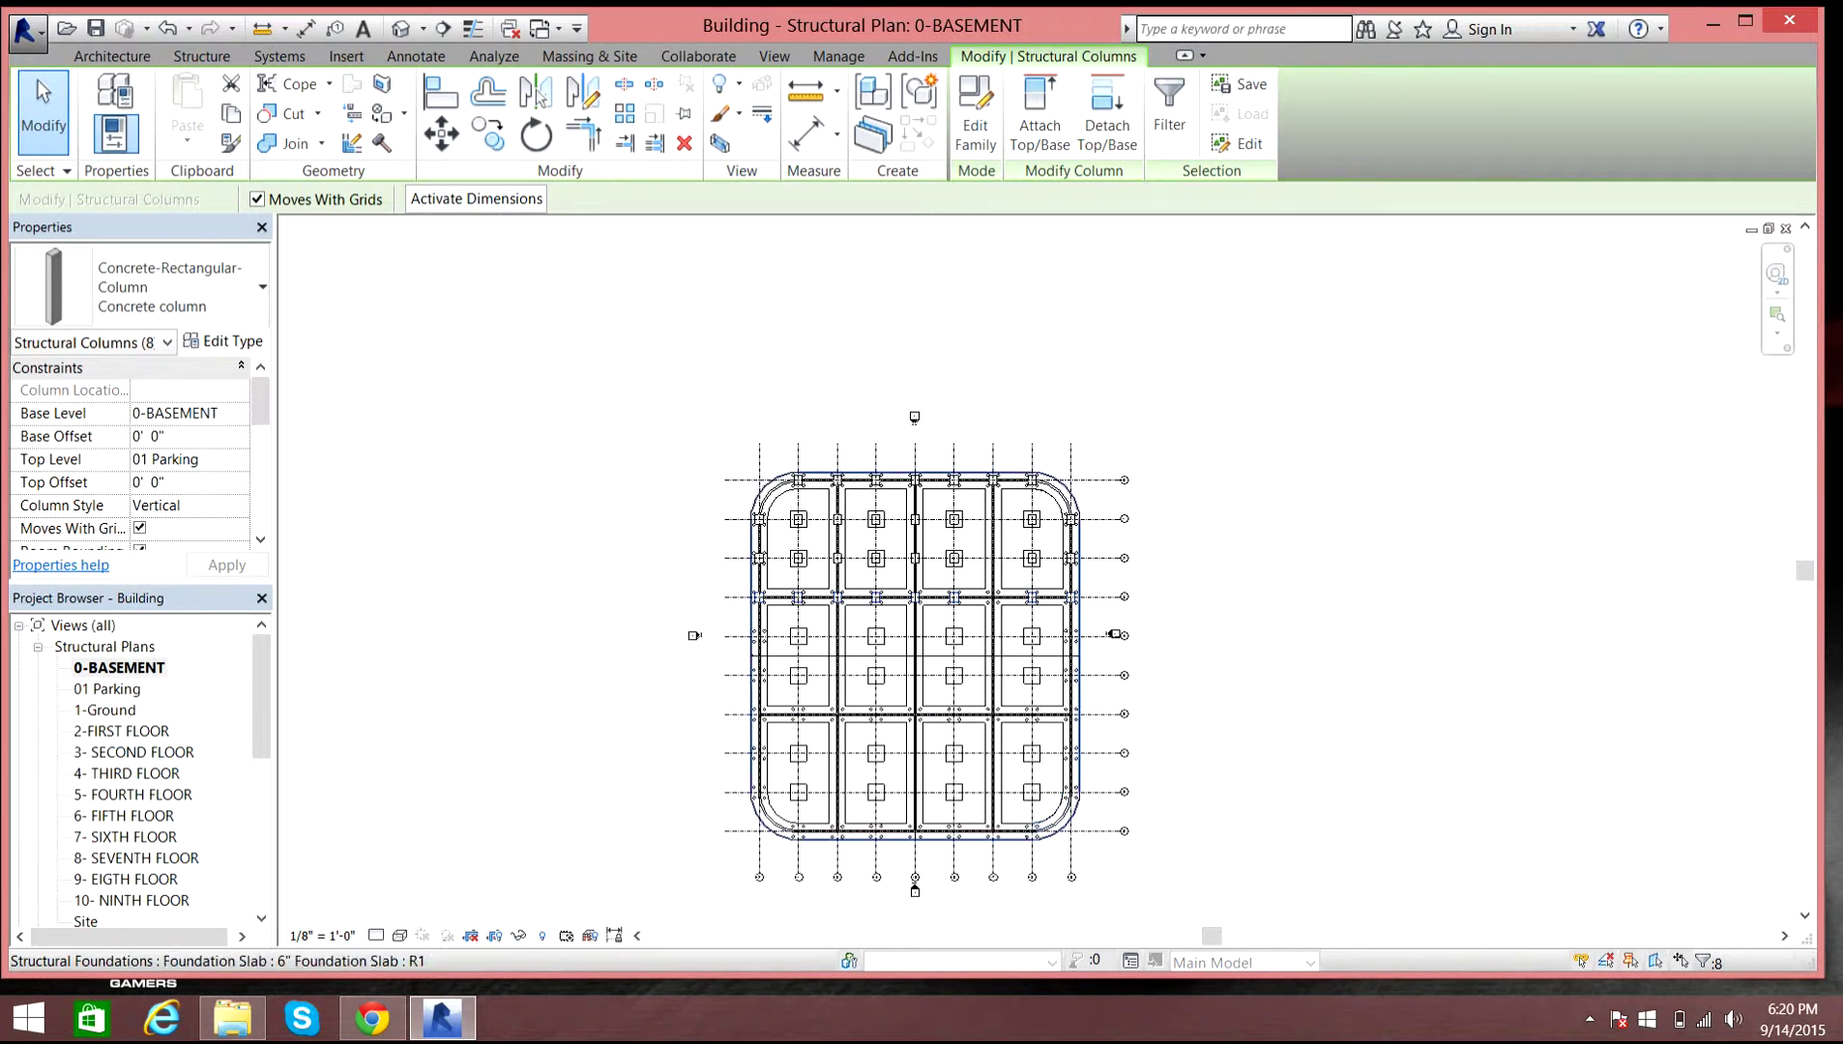
- Copy the row of columns from grid 3 down 20' to grid 4, aligning it at the right outer wall's pile cap
scroll(995, 872, up, 3)
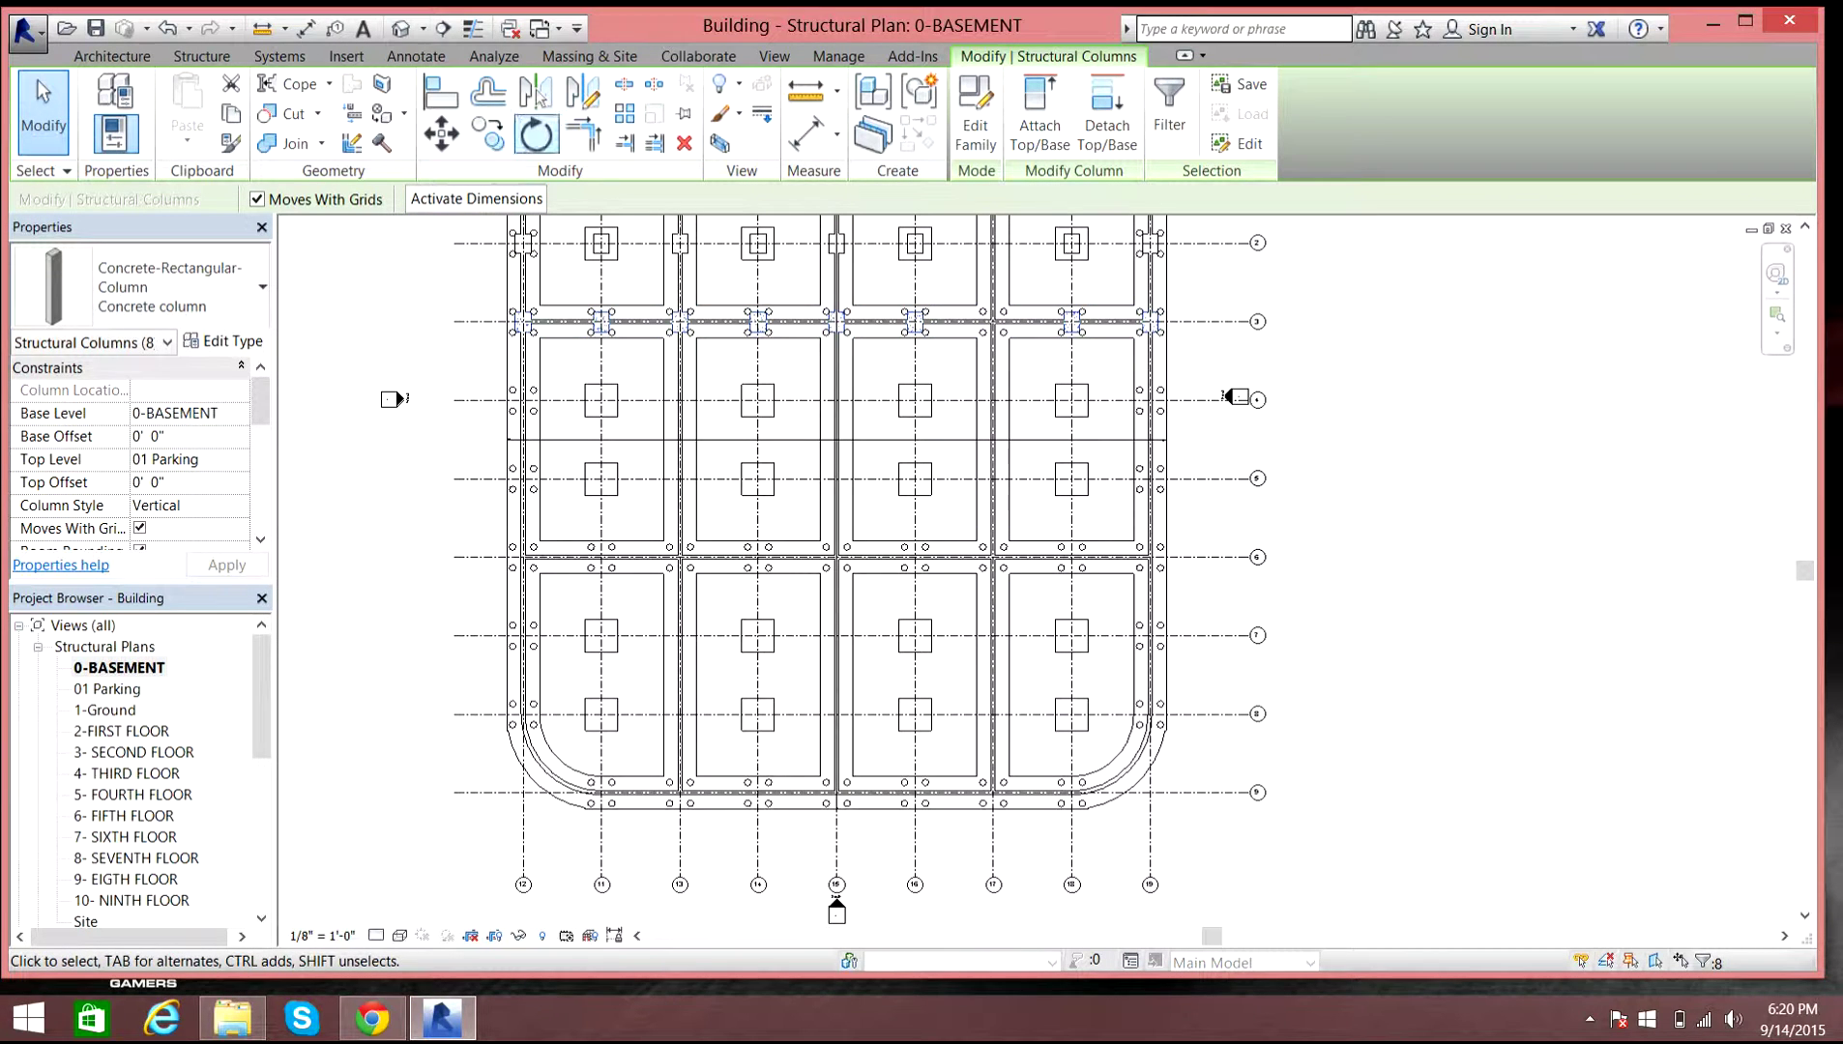
click(488, 133)
scroll(1145, 319, up, 3)
click(1158, 326)
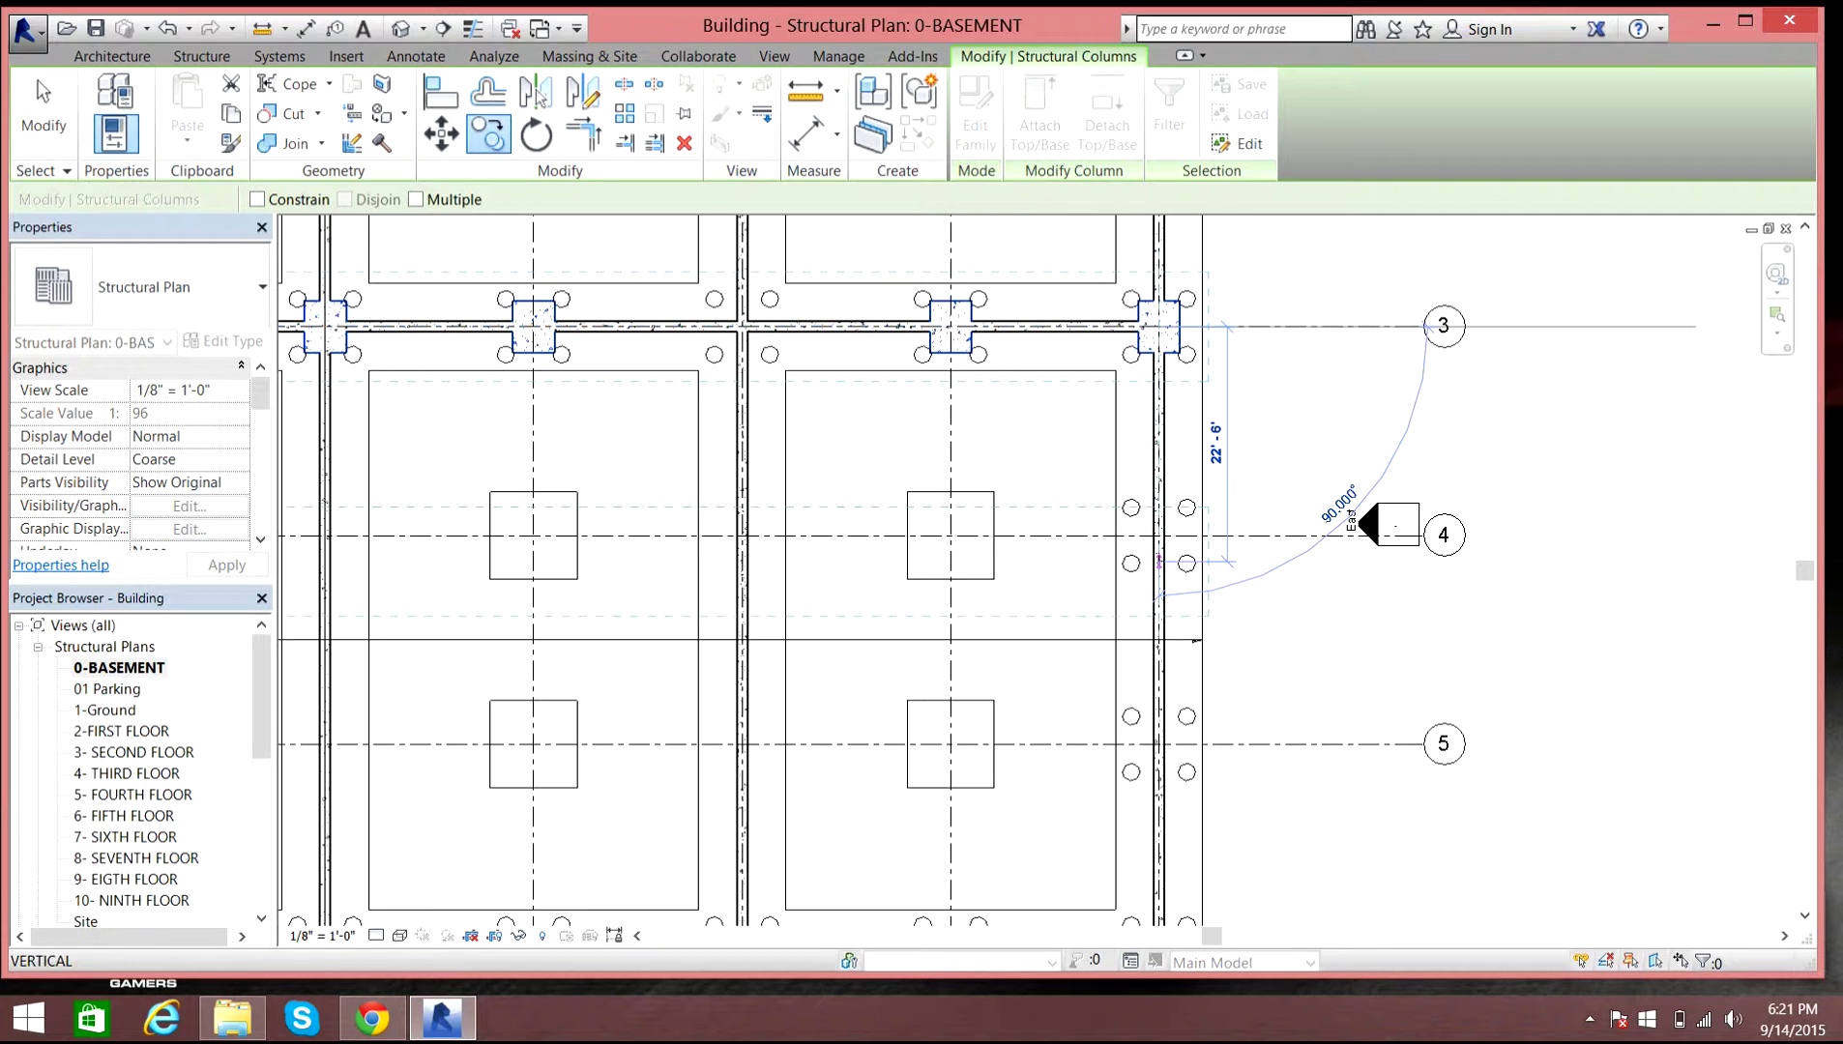
scroll(1158, 535, up, 3)
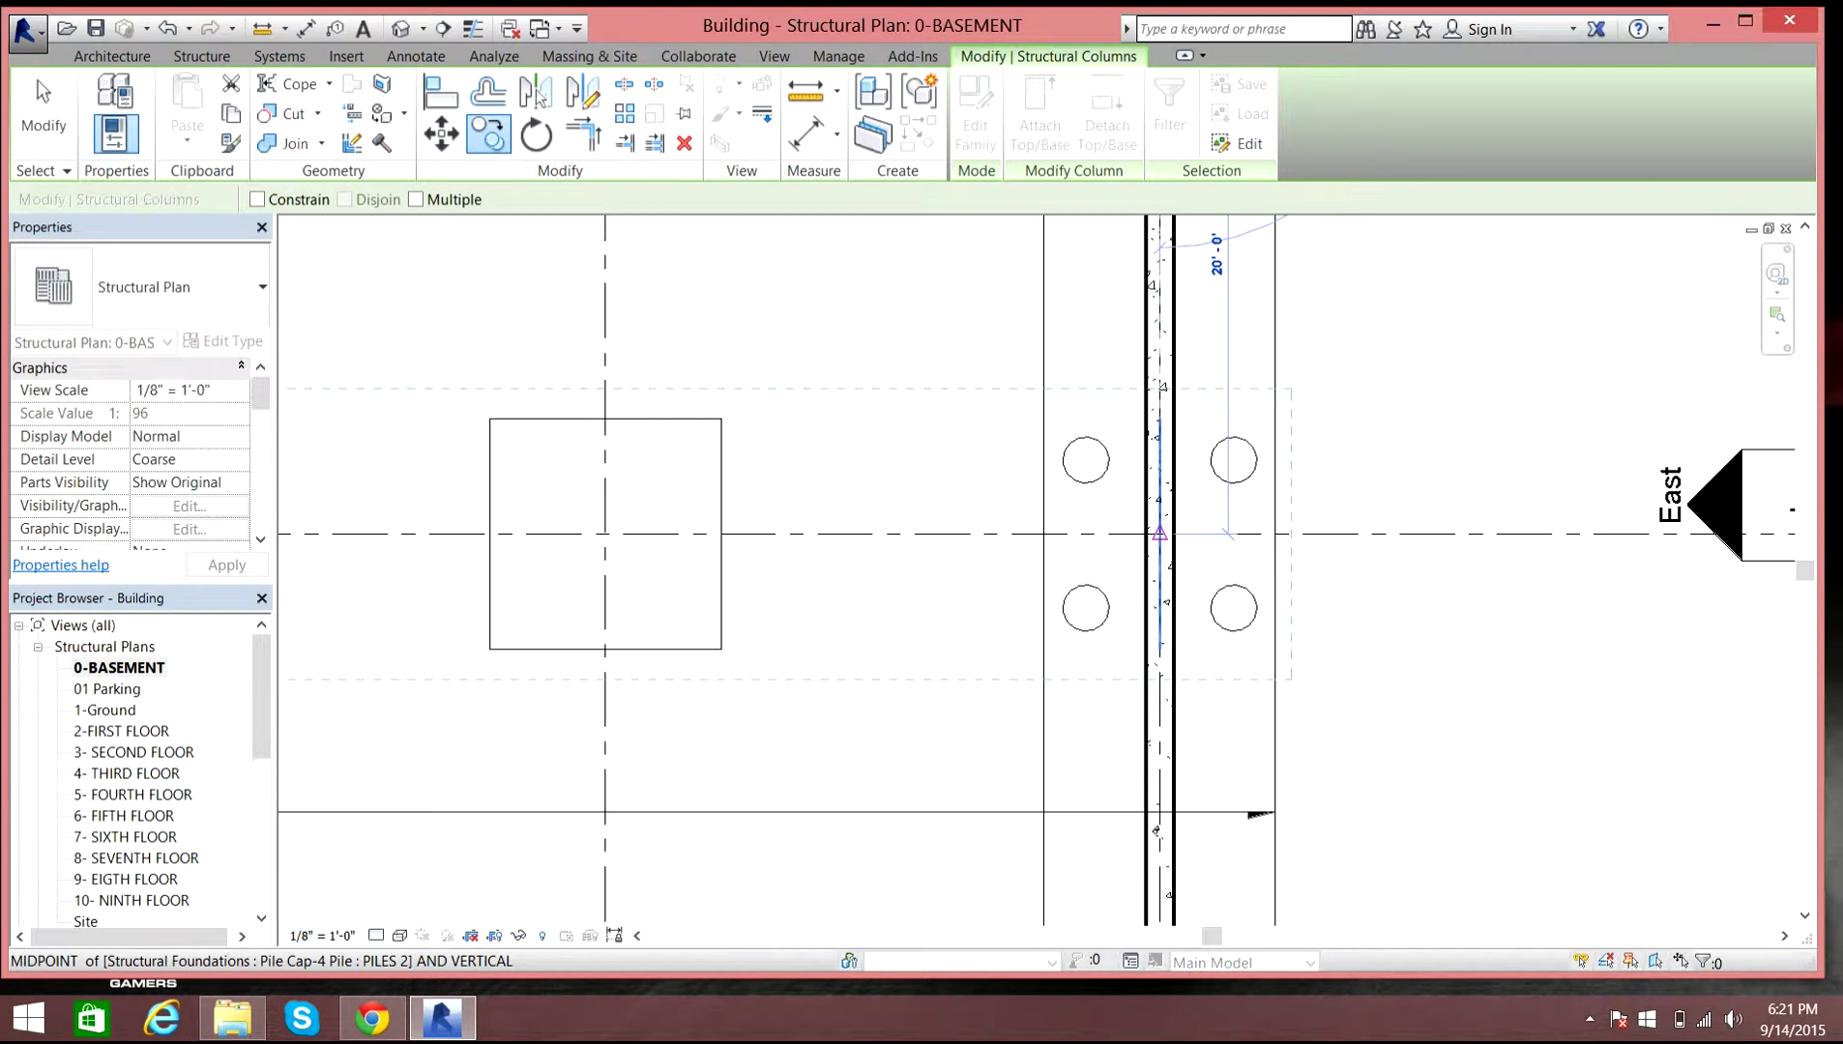
click(1158, 532)
scroll(1158, 533, down, 6)
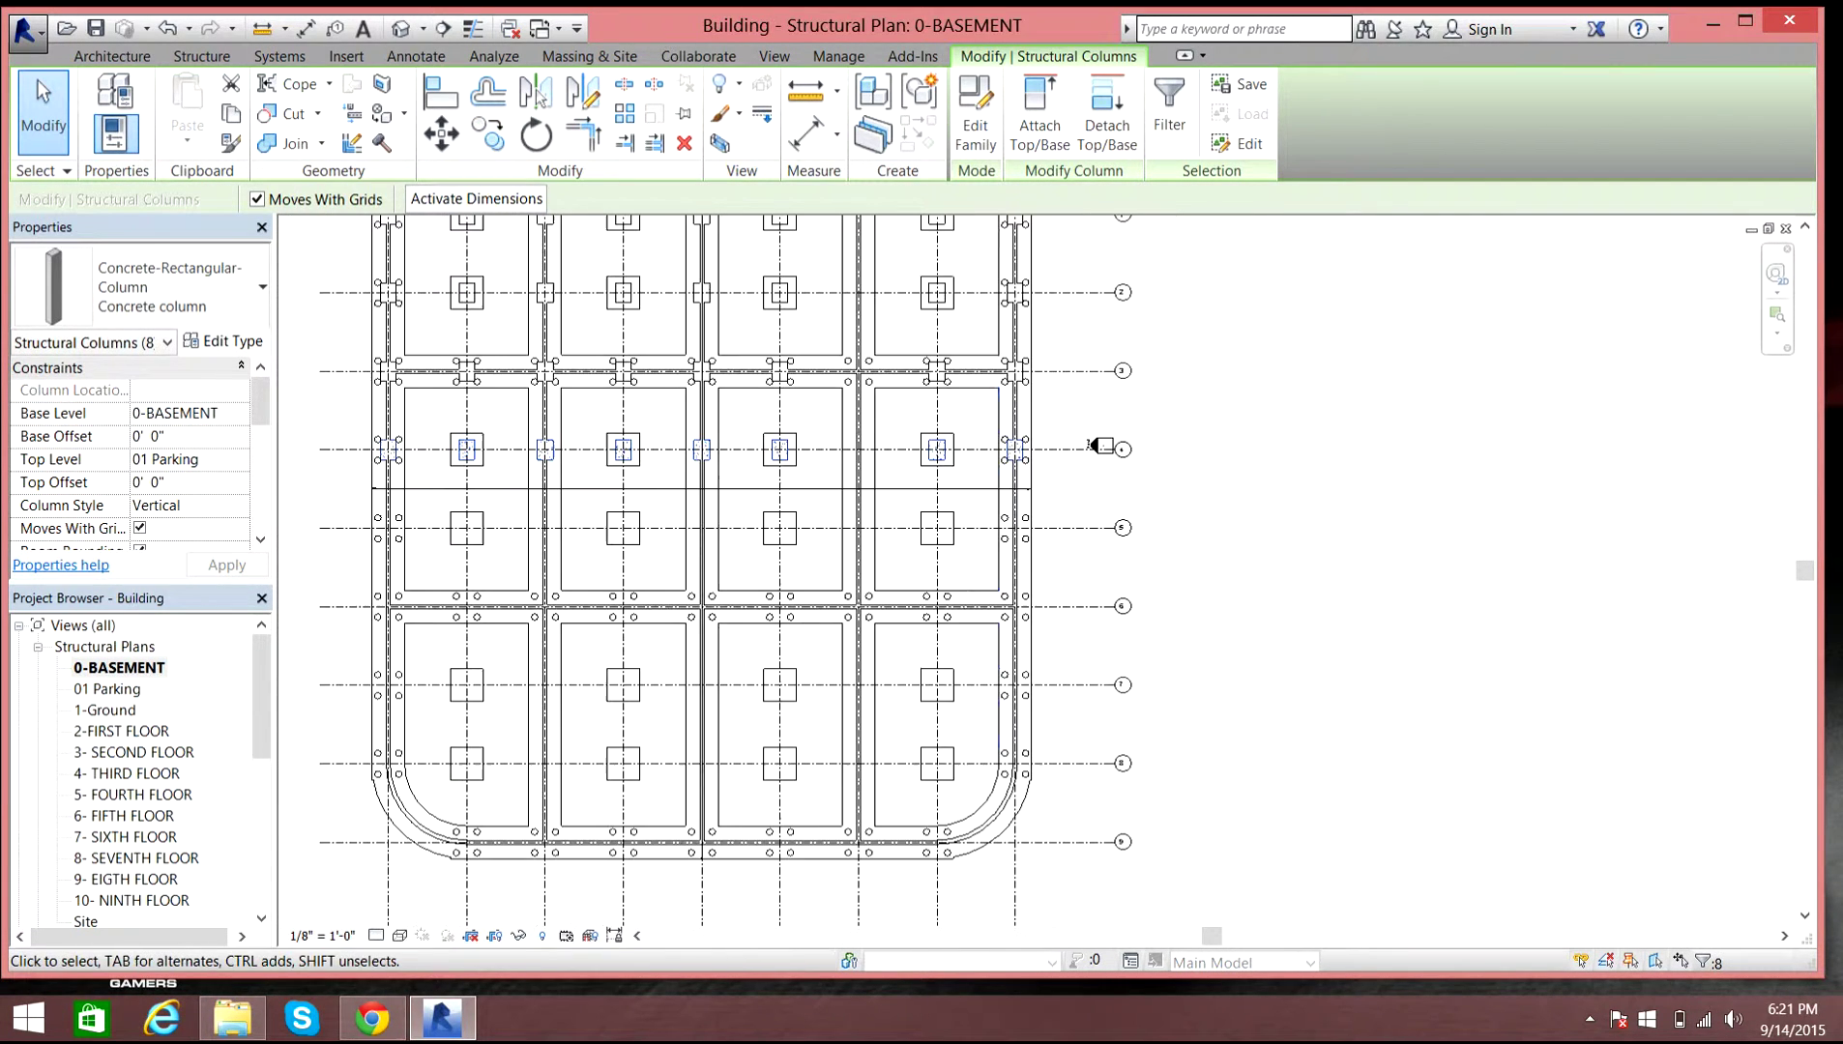
scroll(1011, 445, down, 1)
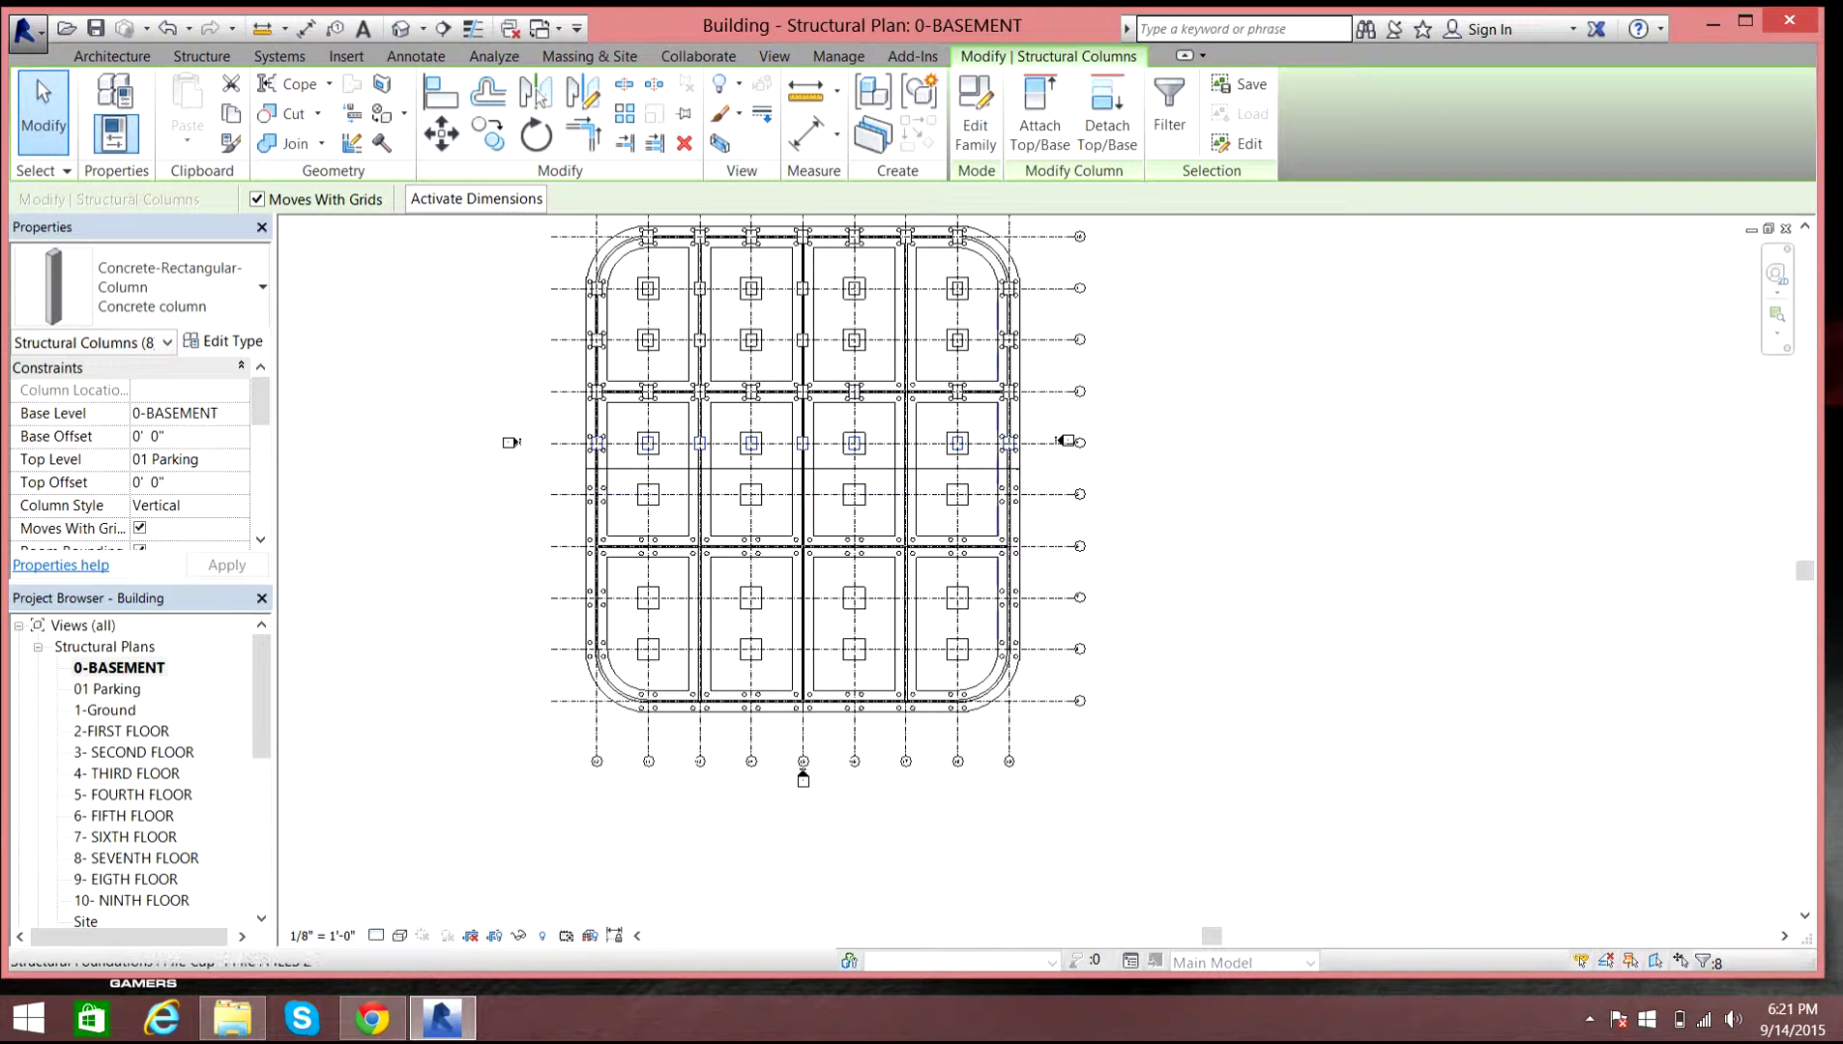
middle_drag(803, 484, 861, 518)
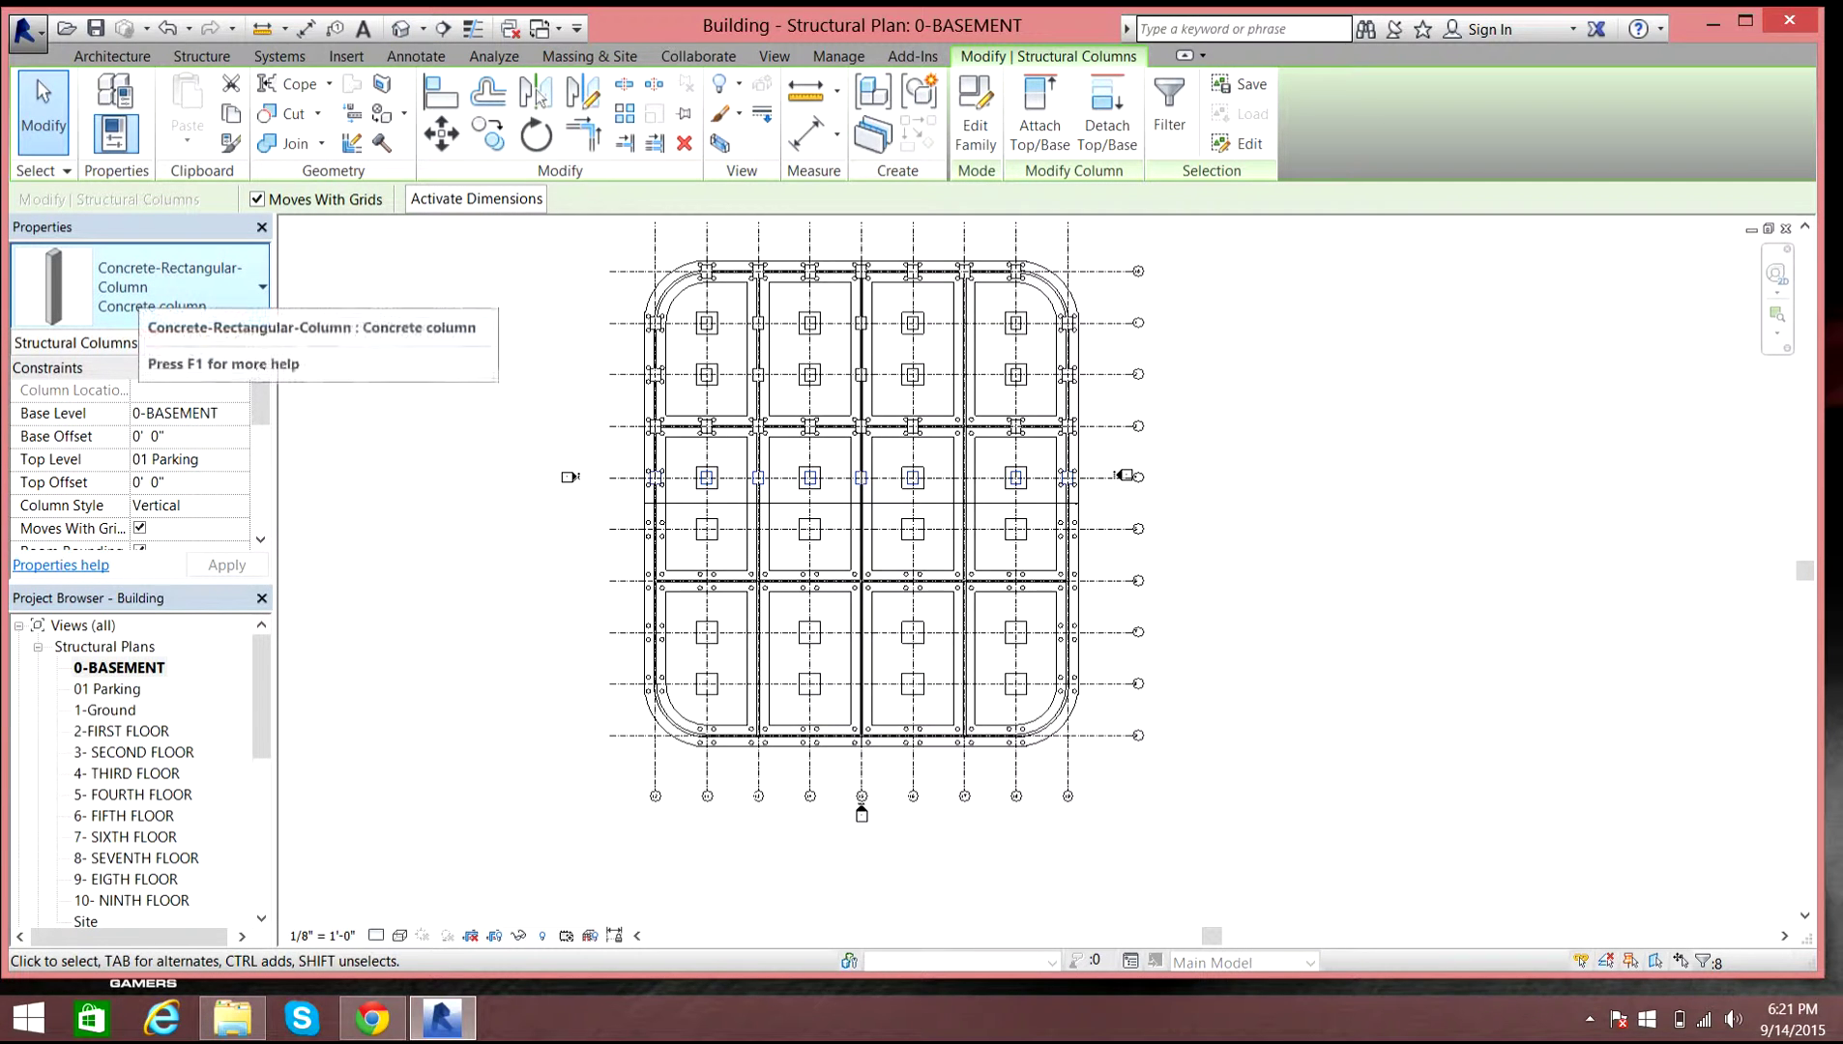
click(145, 287)
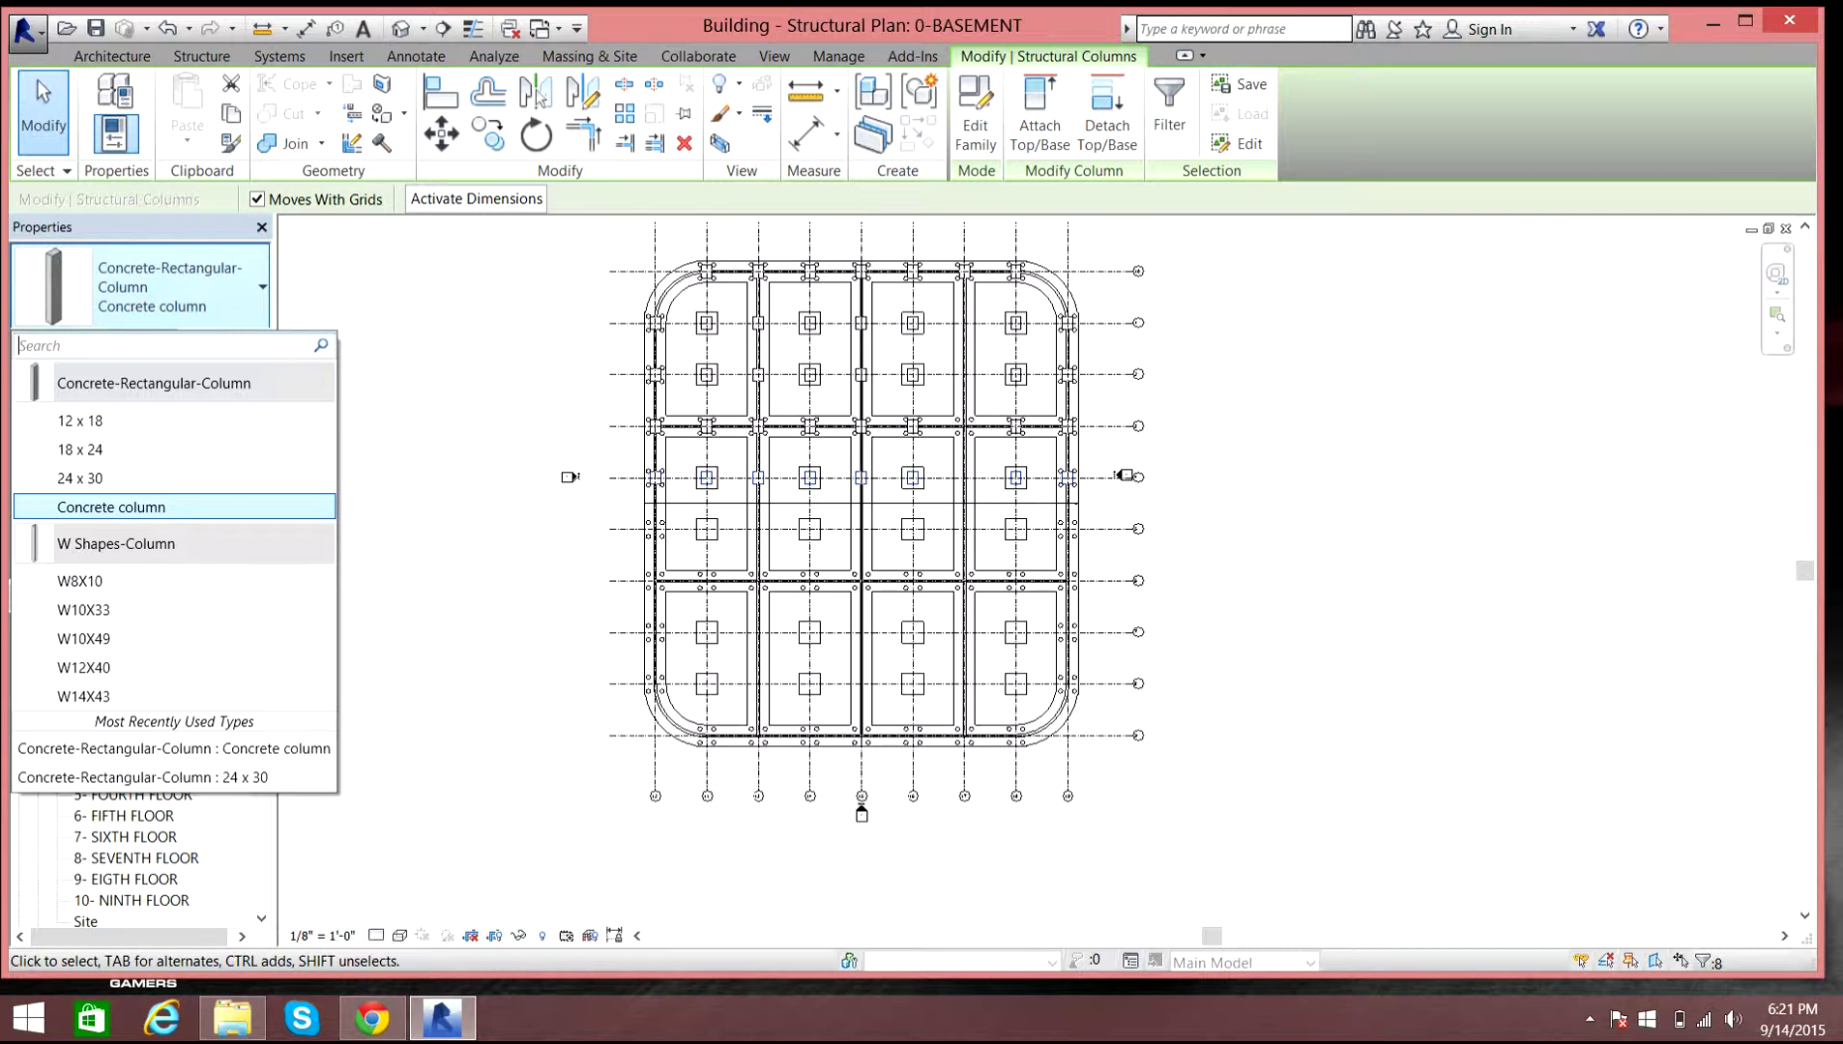
key(Escape)
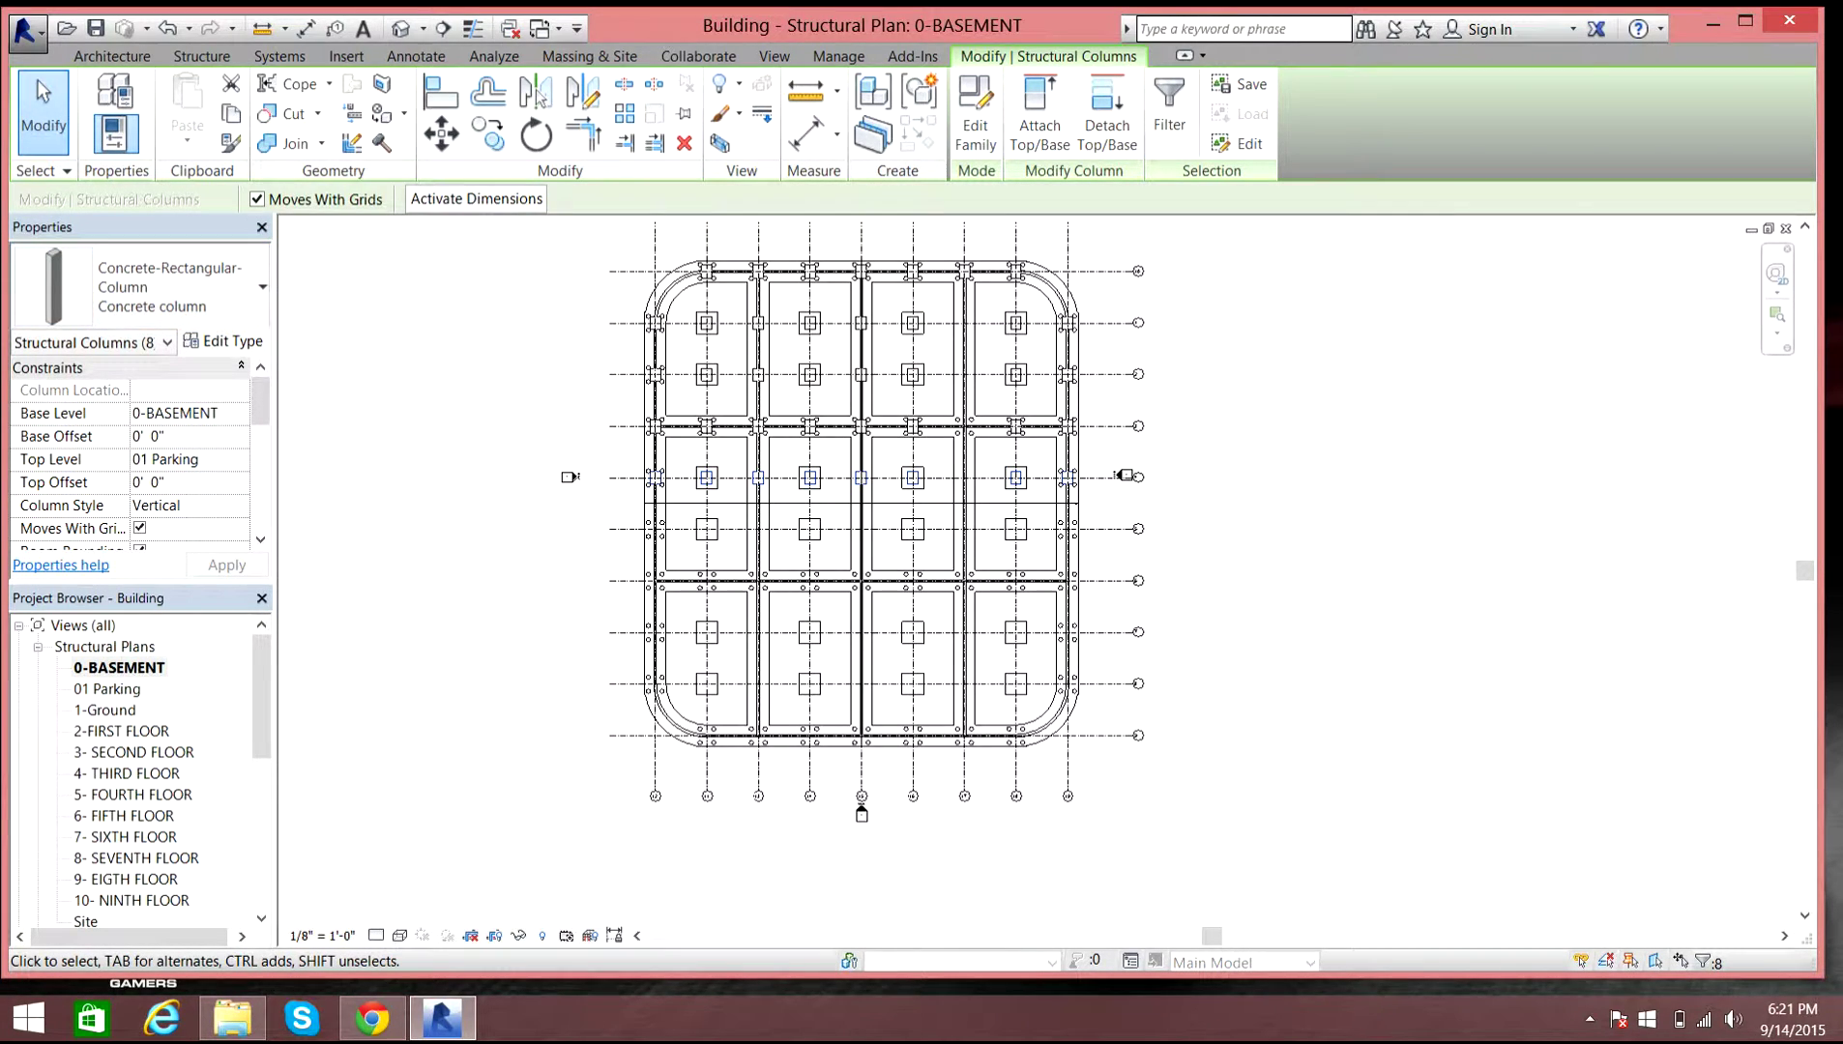
- Open the default 3D view and examine the copied columns' layout against the basement walls from the top
click(400, 28)
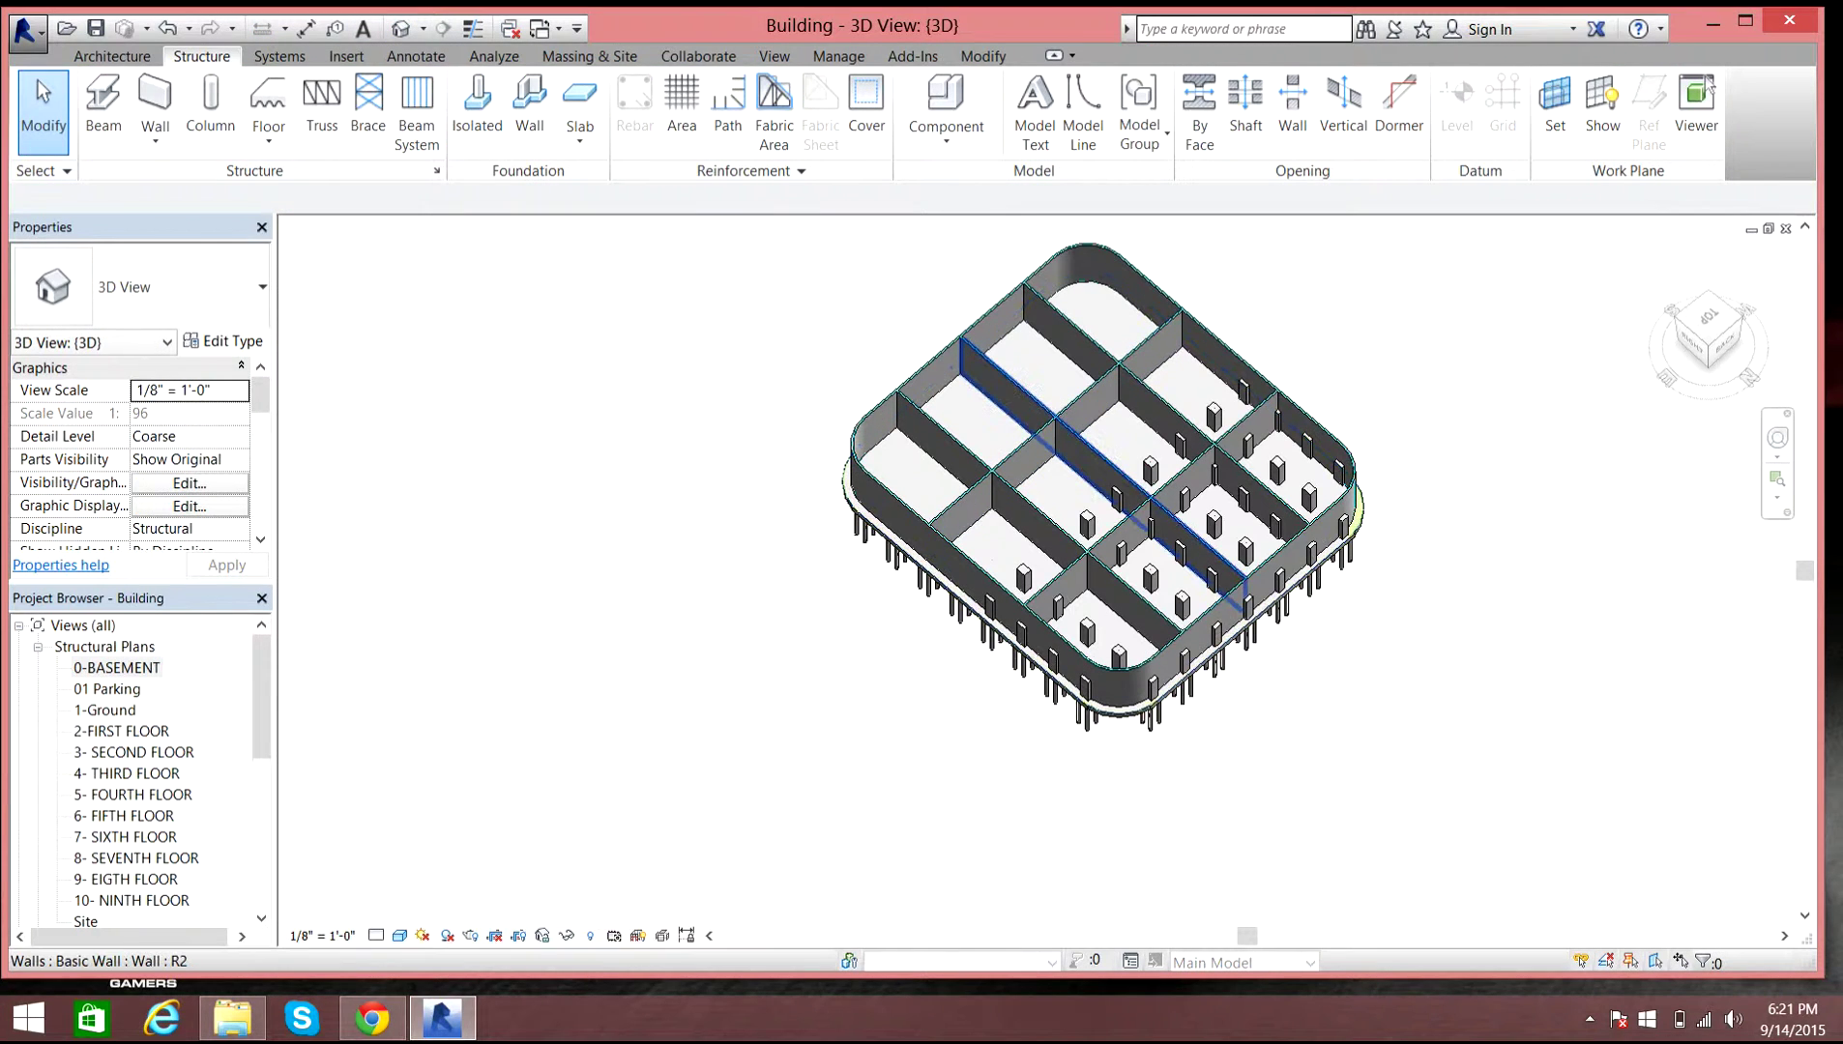
drag(1708, 336, 1687, 400)
click(1722, 317)
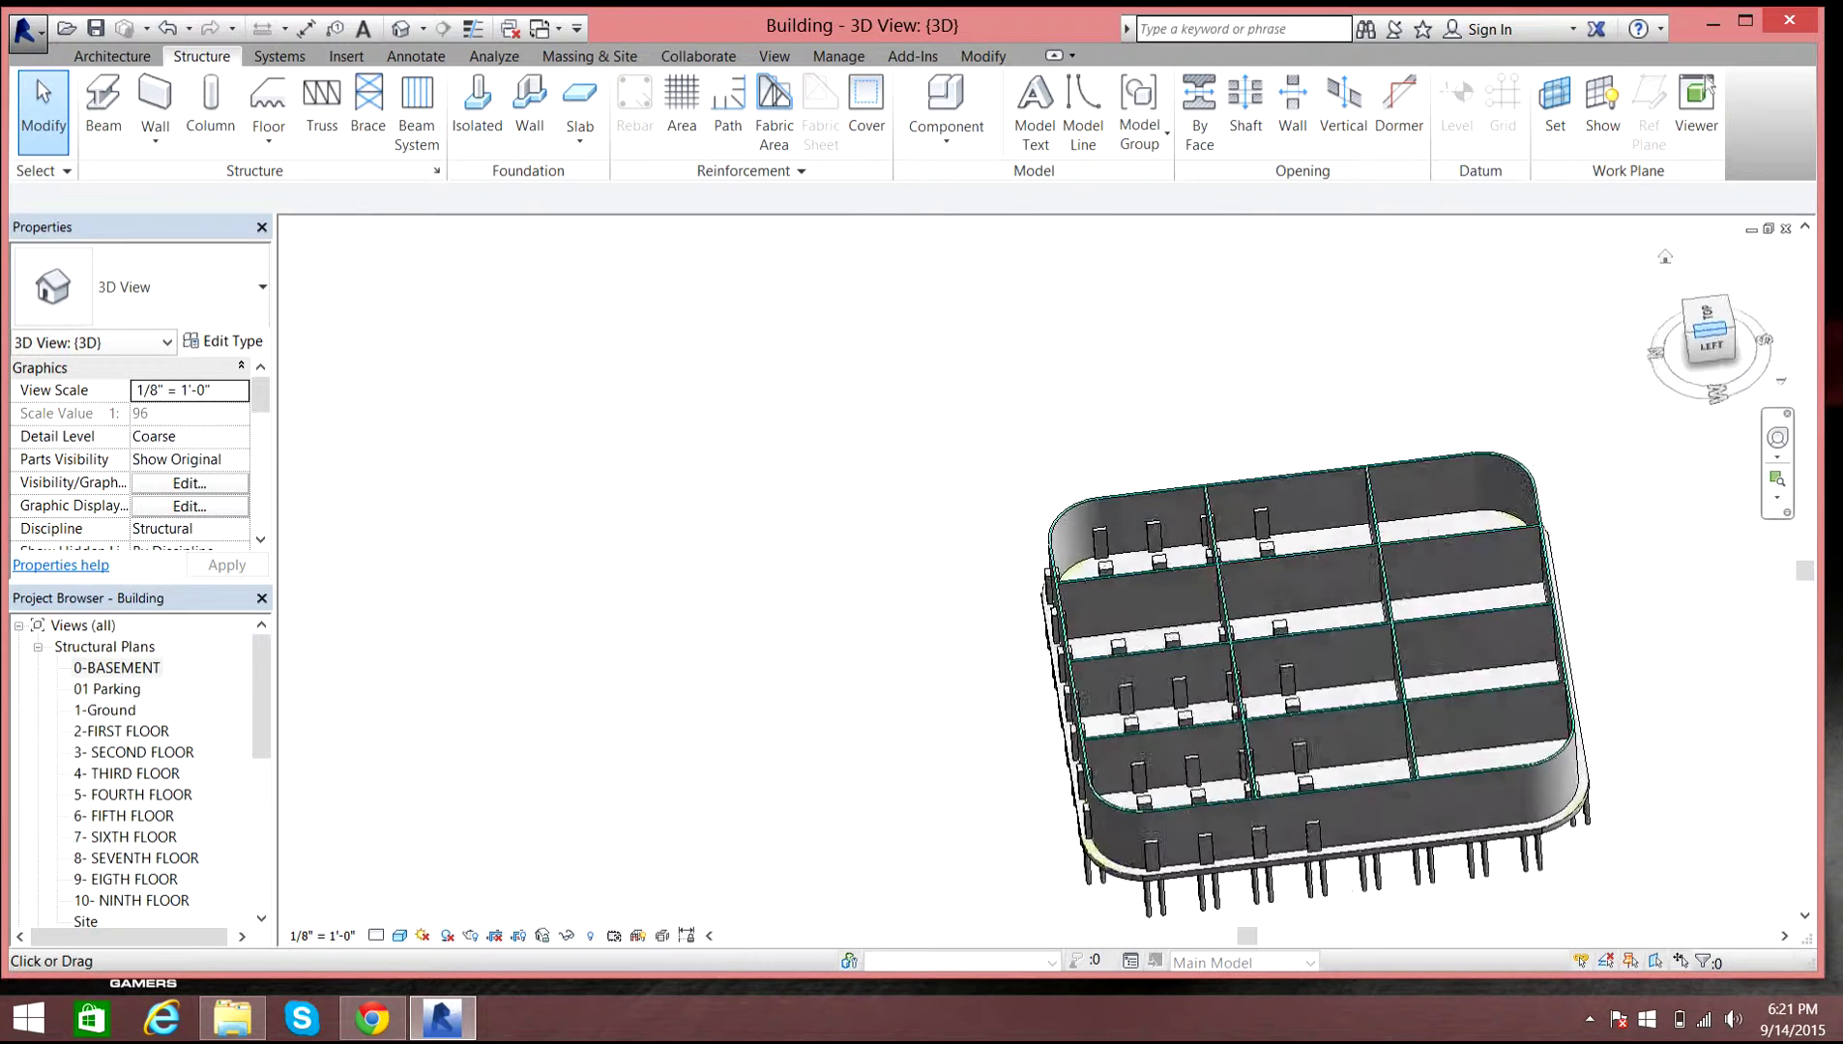
click(1715, 312)
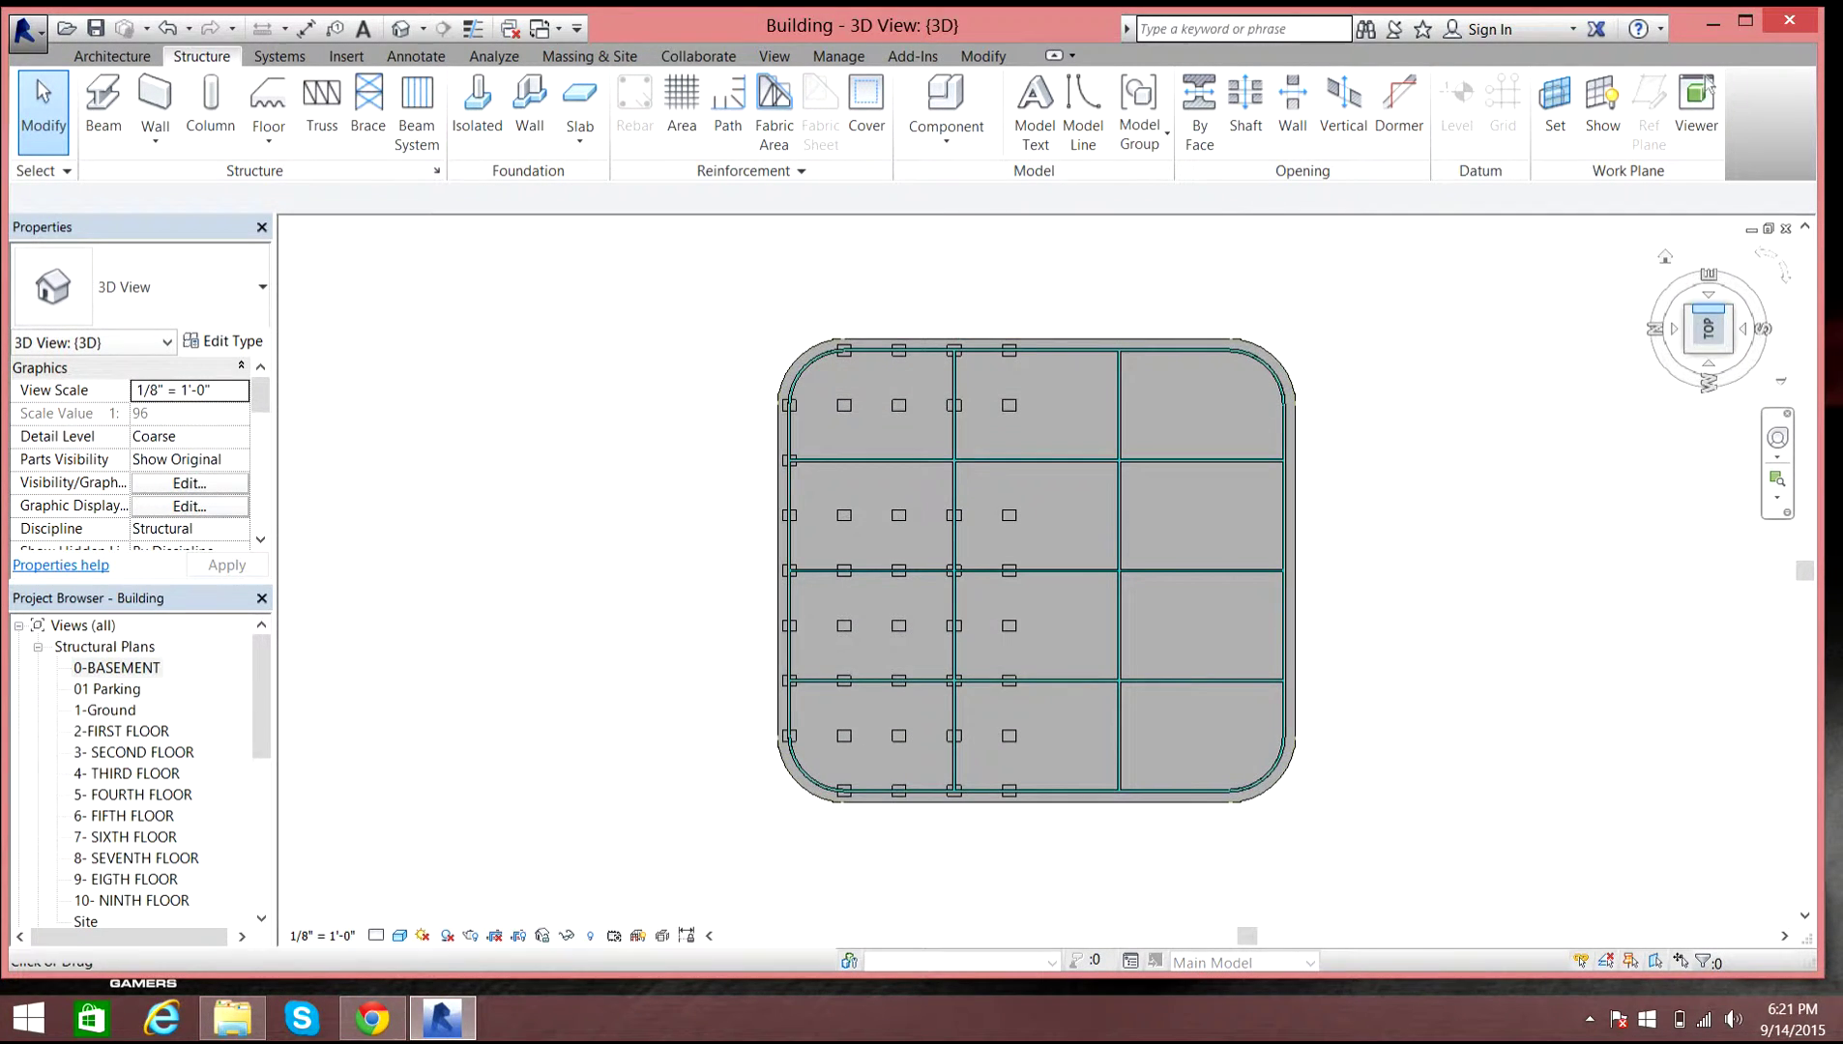
scroll(875, 568, up, 4)
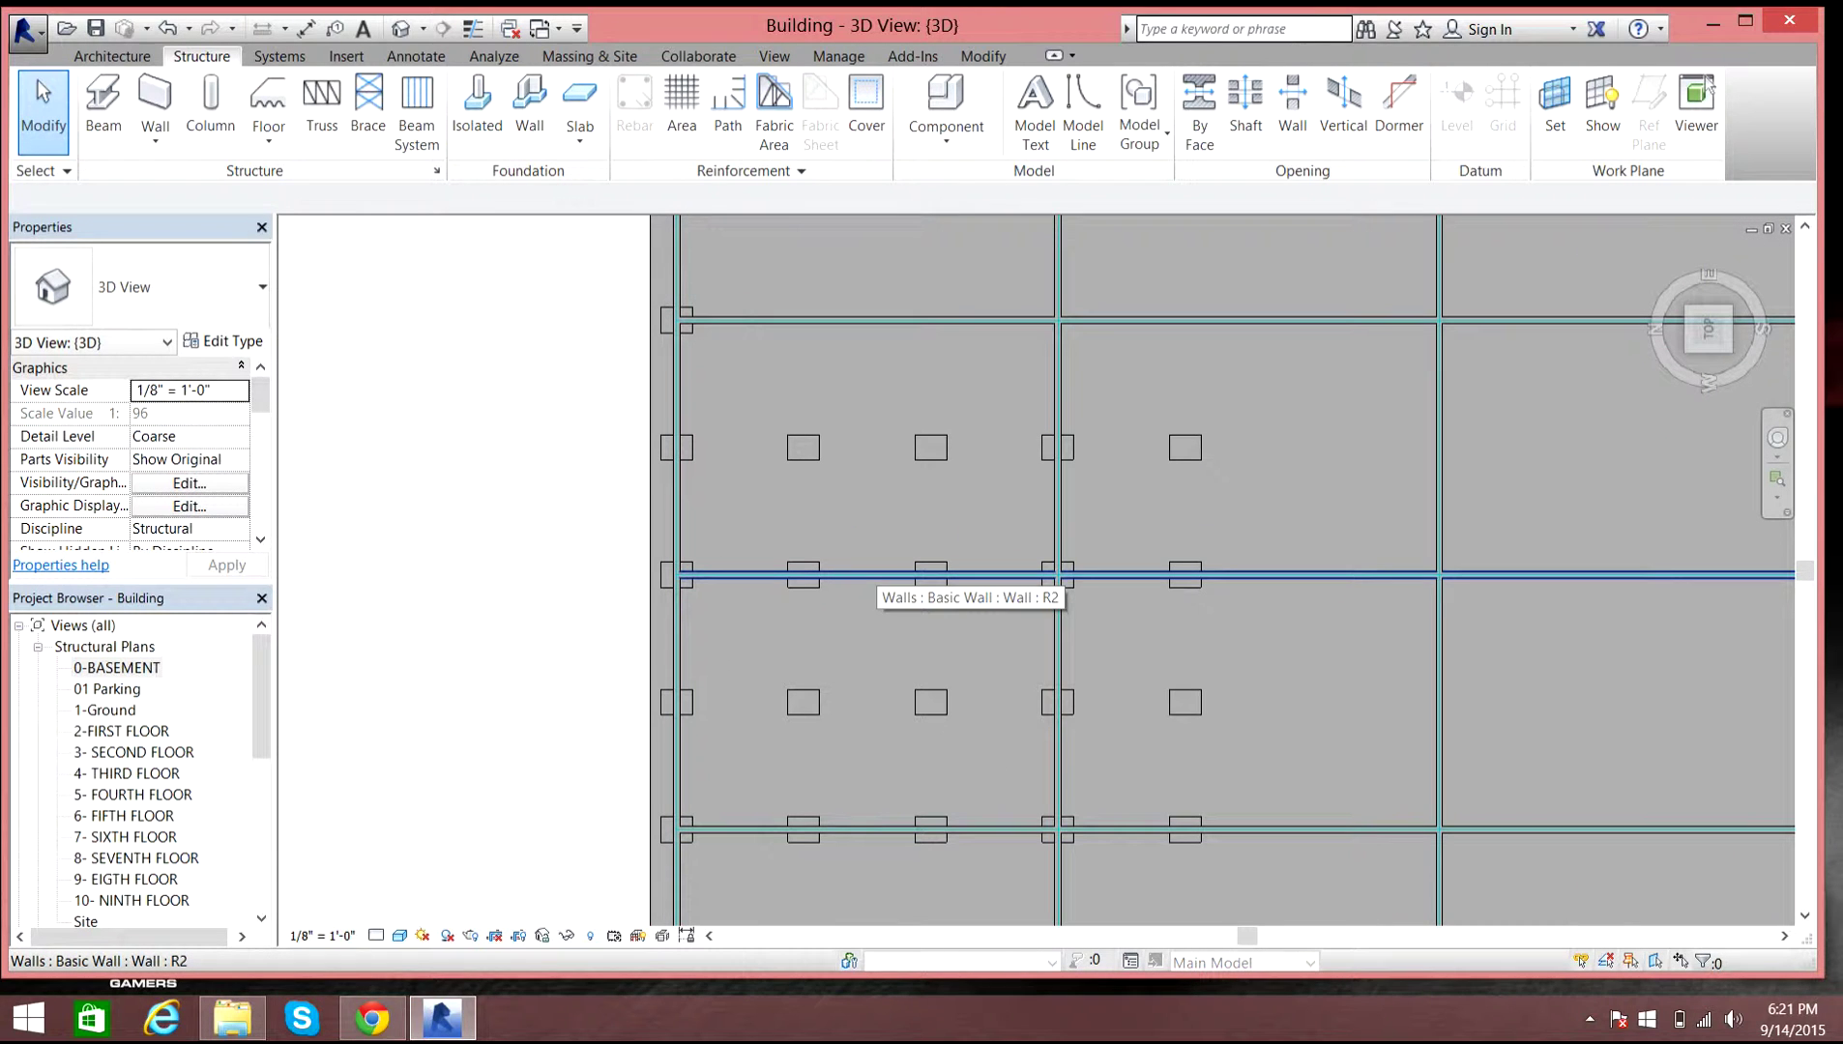
scroll(874, 580, down, 4)
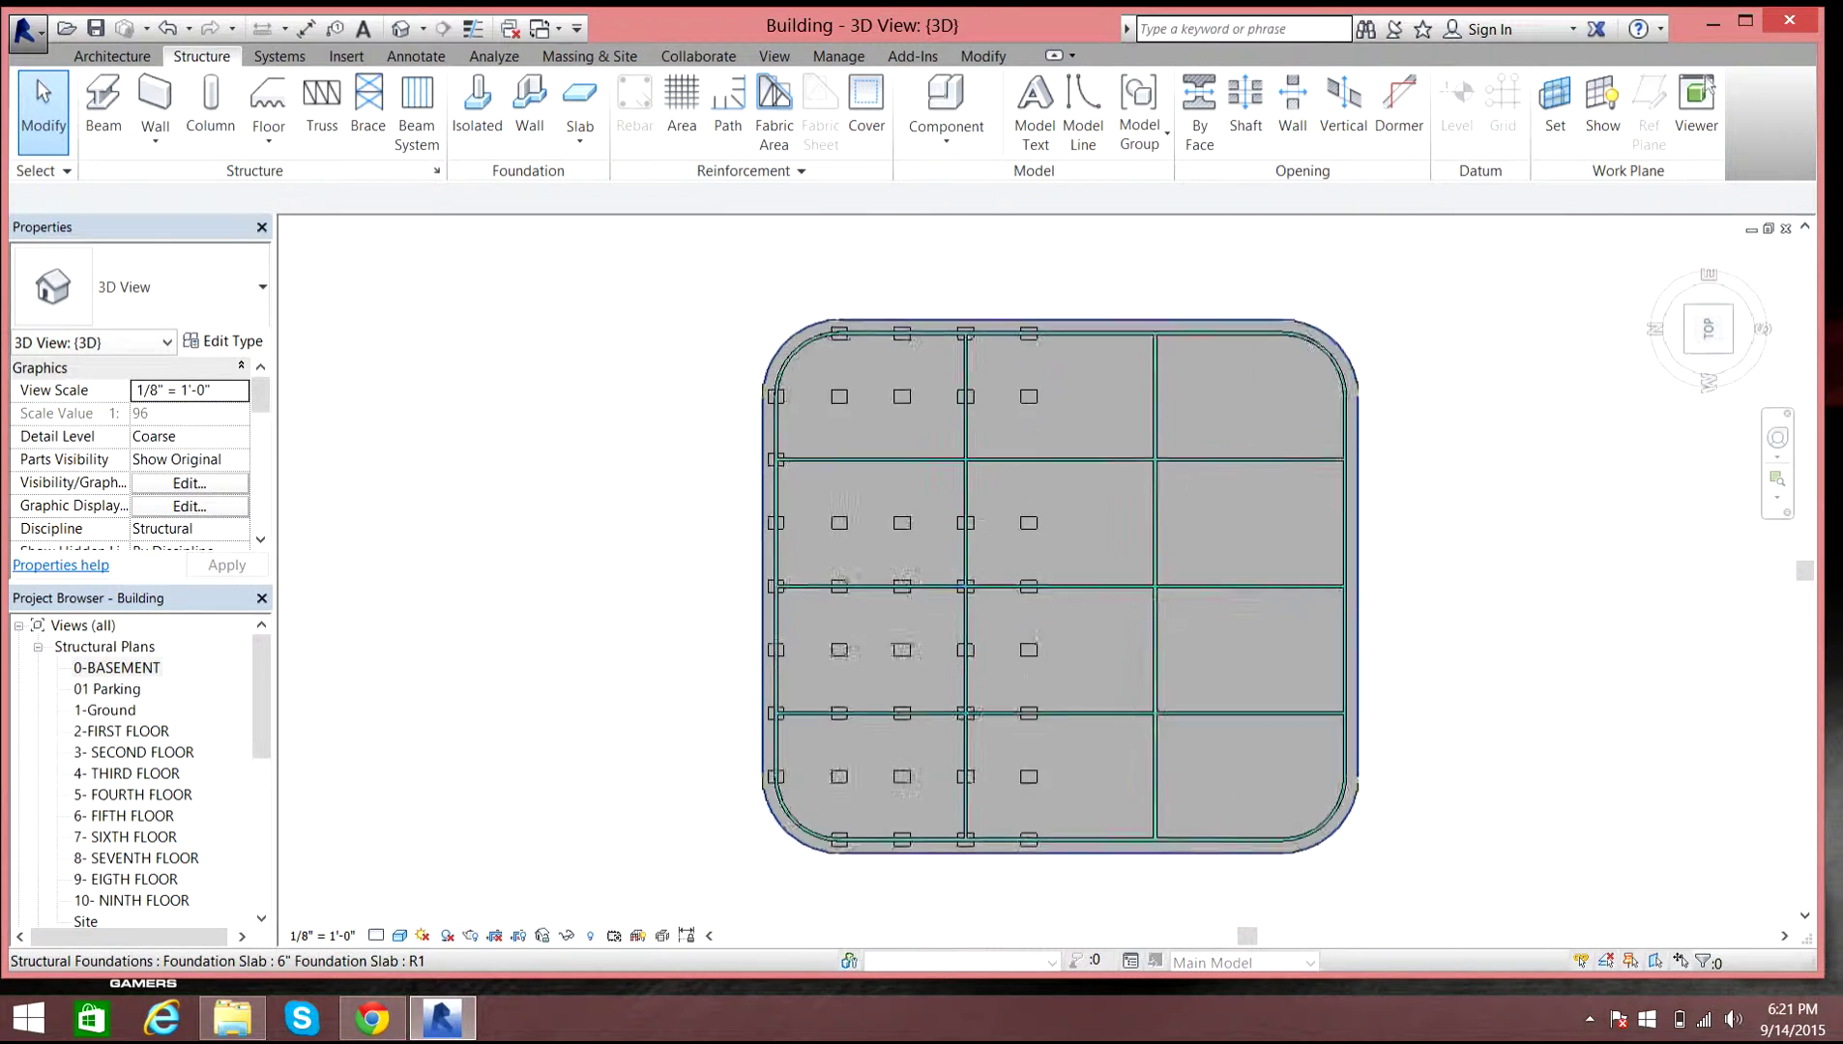